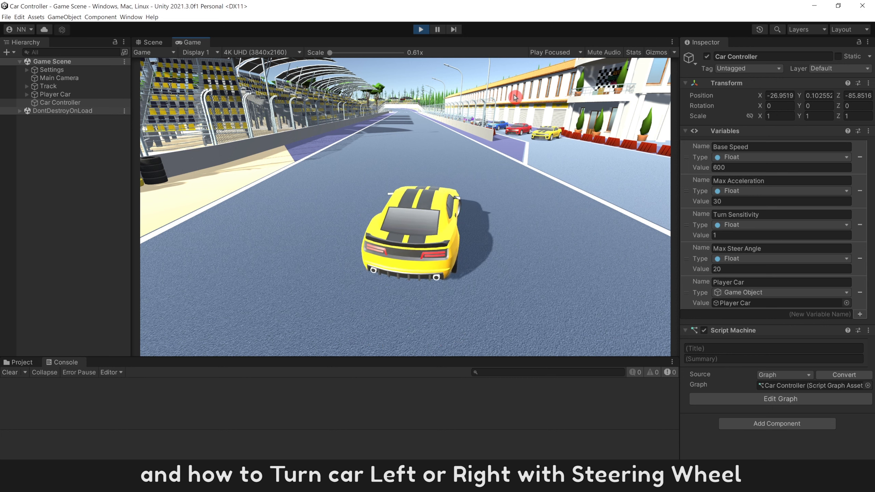
Test-drive the yellow car on the race track in the running game, steering it to one side
{"action": "key", "text": "s"}
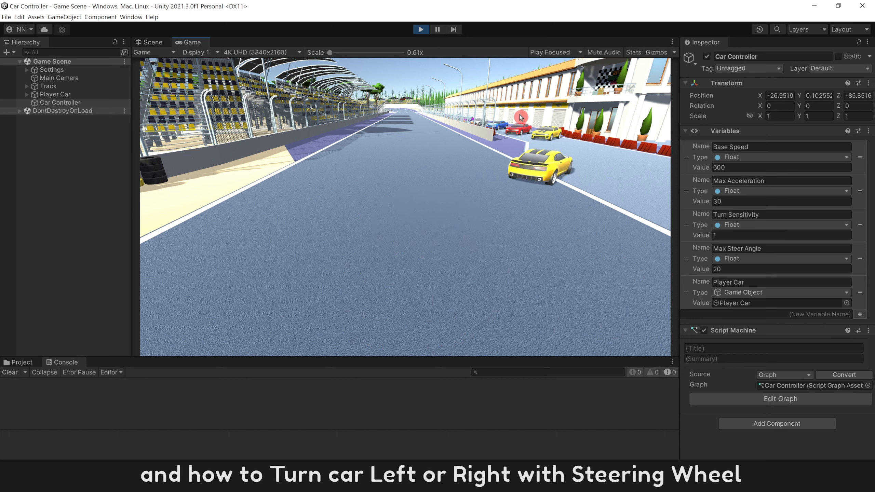
{"action": "key", "text": "a"}
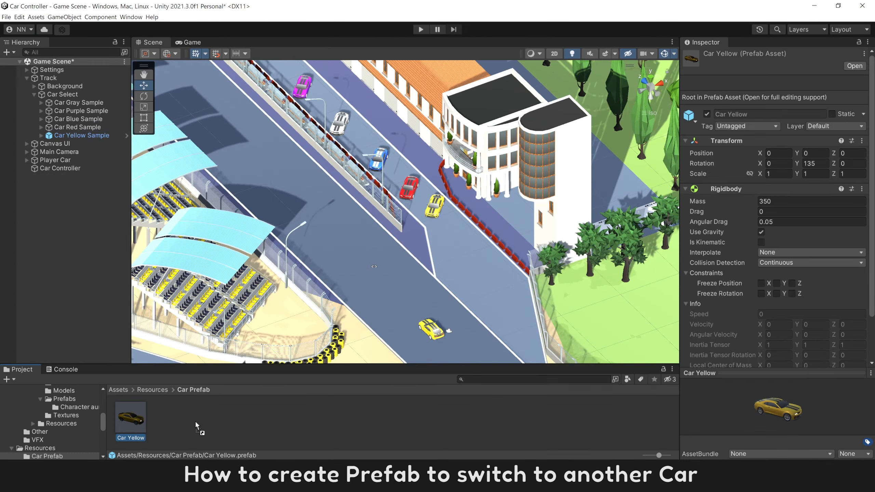
Create prefabs from the red and blue car samples in the Car Prefab folder, renaming the first one Red
{"action": "left_click_drag", "start_coordinate": [196, 425], "coordinate": [236, 429]}
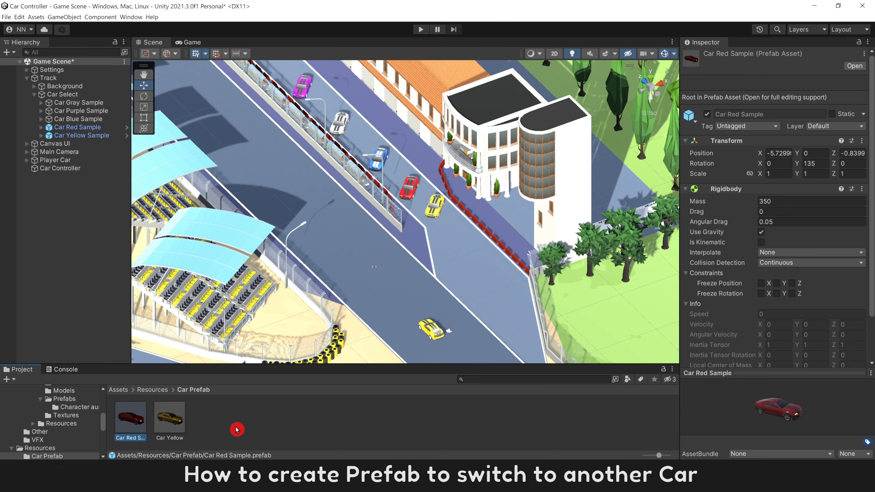
{"action": "type", "text": "Red"}
{"action": "key", "text": "Return"}
{"action": "left_click_drag", "start_coordinate": [87, 119], "coordinate": [281, 424]}
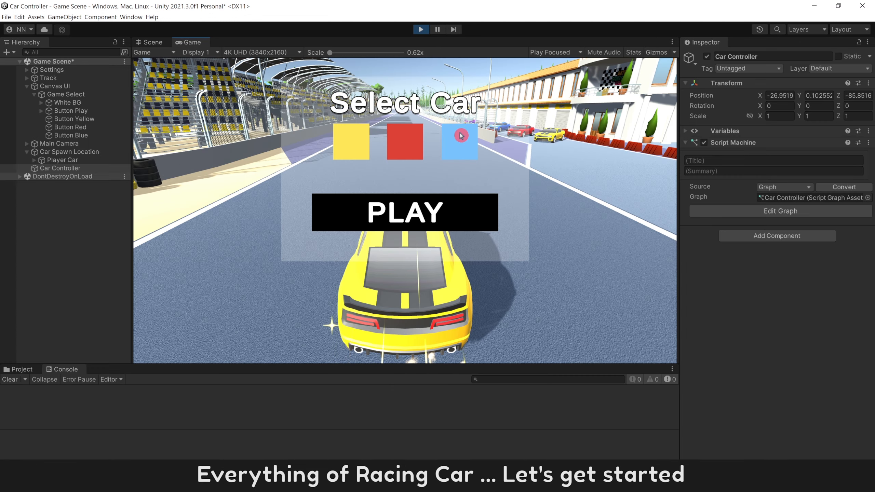
Choose the blue car in the running game, start the race and drive it forward
{"action": "left_click", "coordinate": [459, 140]}
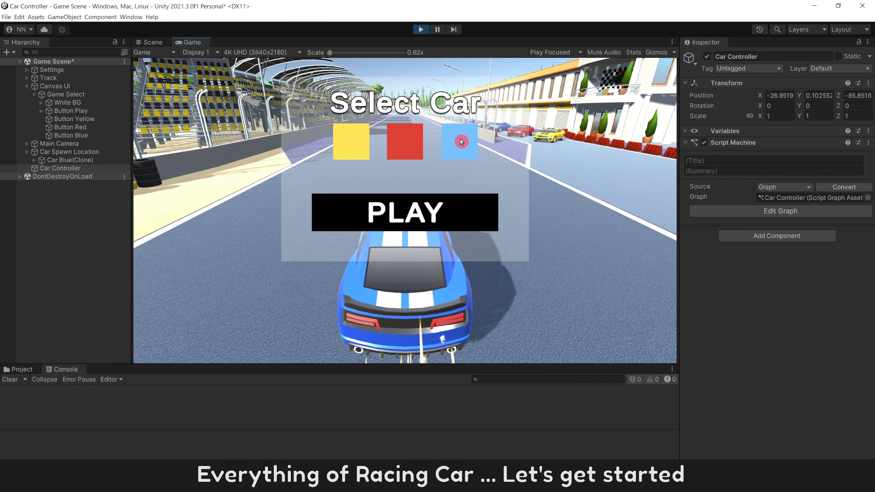
{"action": "left_click", "coordinate": [447, 209]}
{"action": "key", "text": "w"}
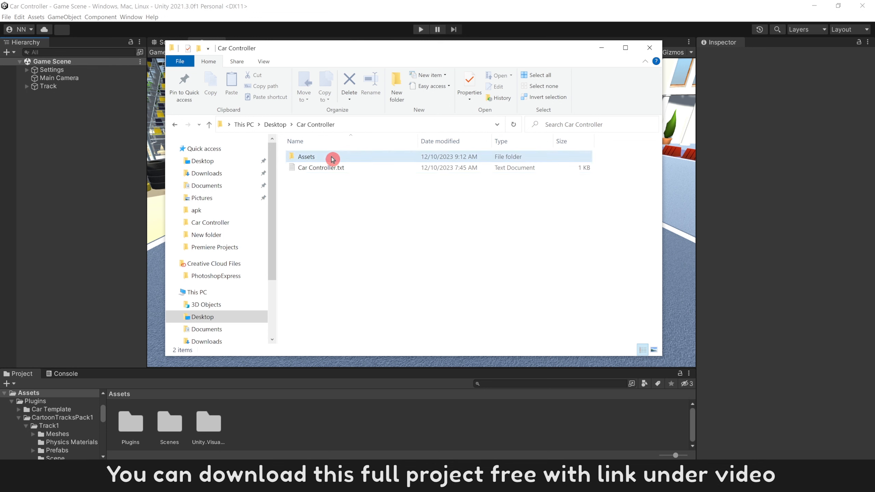
Find the Game Scene.unity file in the project's Assets/Scenes/Begin Scene folder and bring up its opening options
{"action": "double_click", "coordinate": [343, 158]}
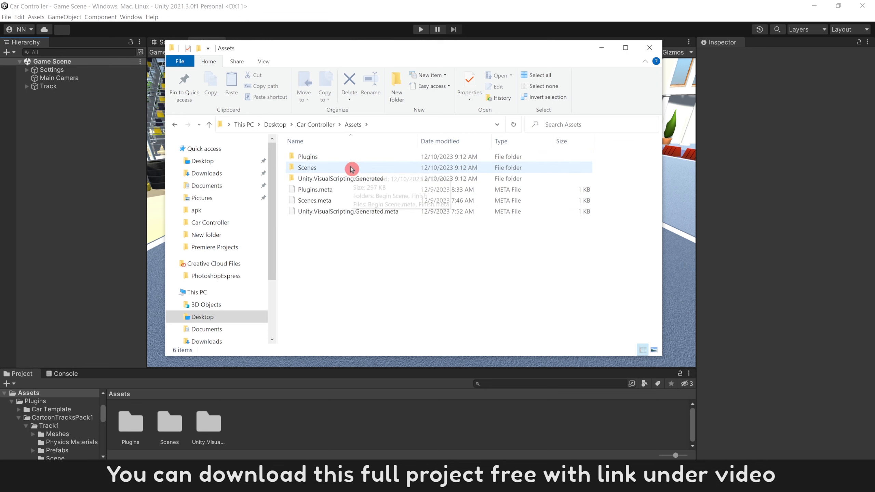
{"action": "double_click", "coordinate": [354, 168]}
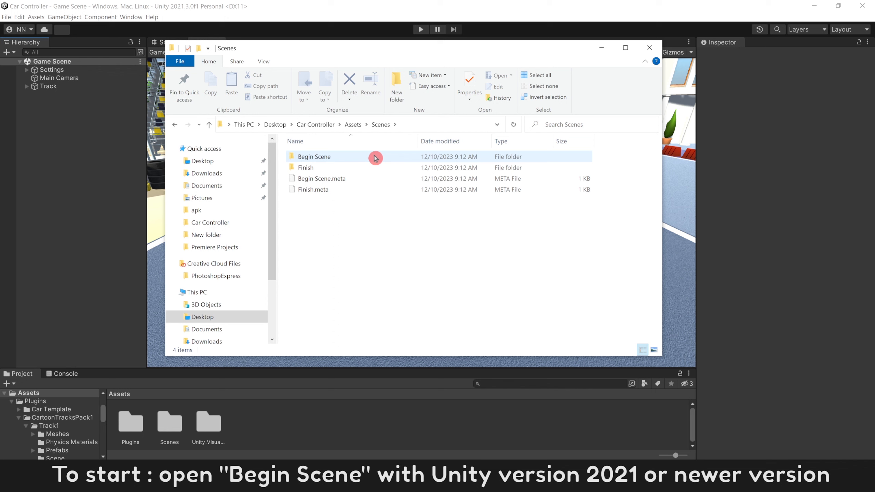
{"action": "left_click", "coordinate": [369, 158]}
{"action": "double_click", "coordinate": [368, 158]}
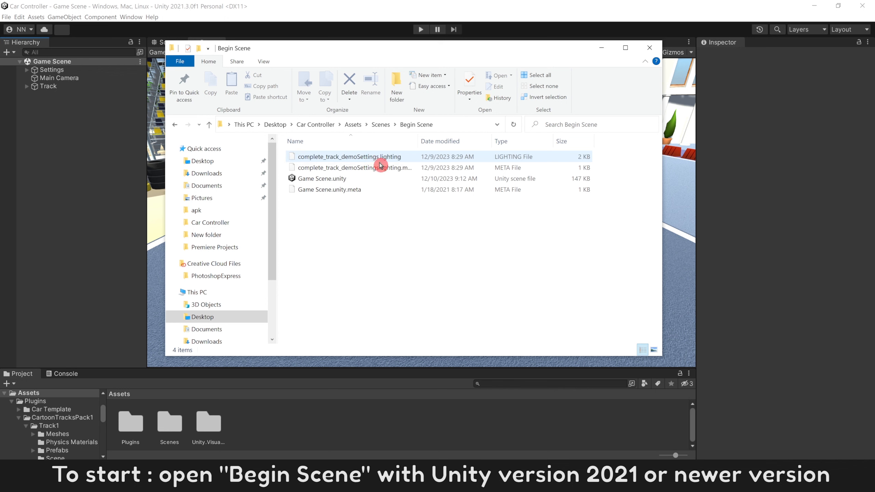
{"action": "left_click", "coordinate": [379, 179]}
{"action": "right_click", "coordinate": [380, 182]}
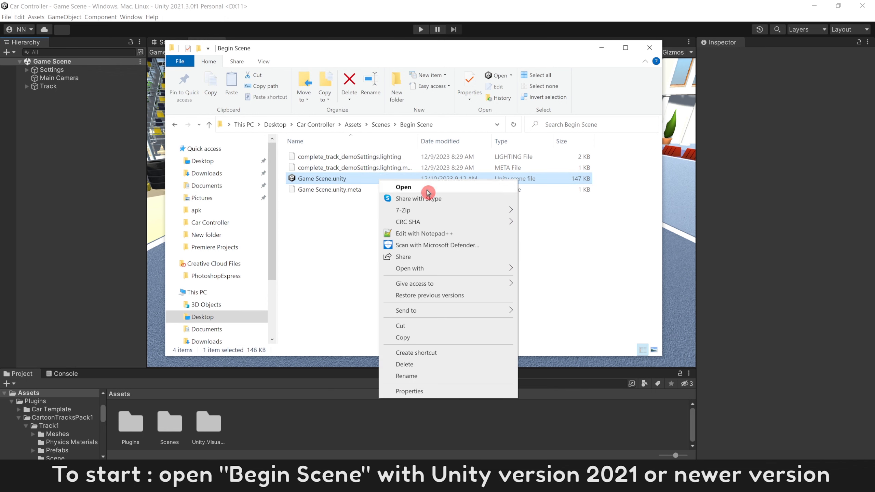
{"action": "mouse_move", "coordinate": [471, 269]}
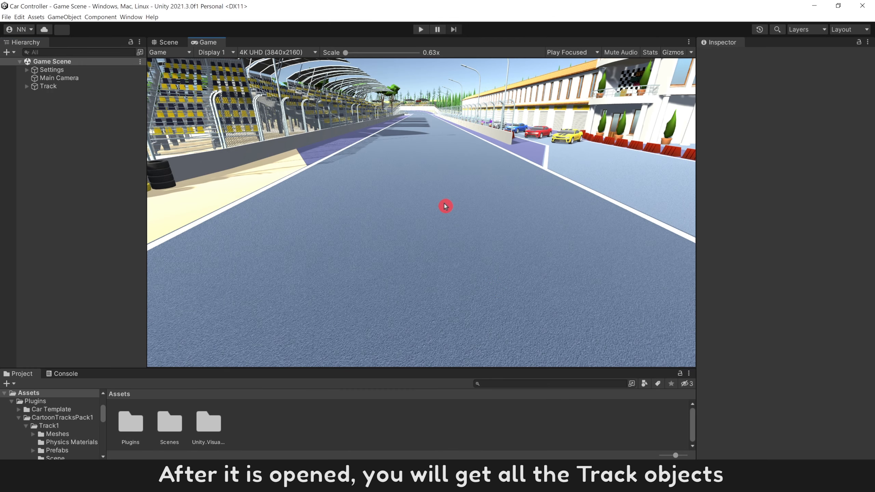
Examine the Player Car in the Scene view and its child objects, toggling the Wheels object off and on
{"action": "left_click", "coordinate": [166, 43]}
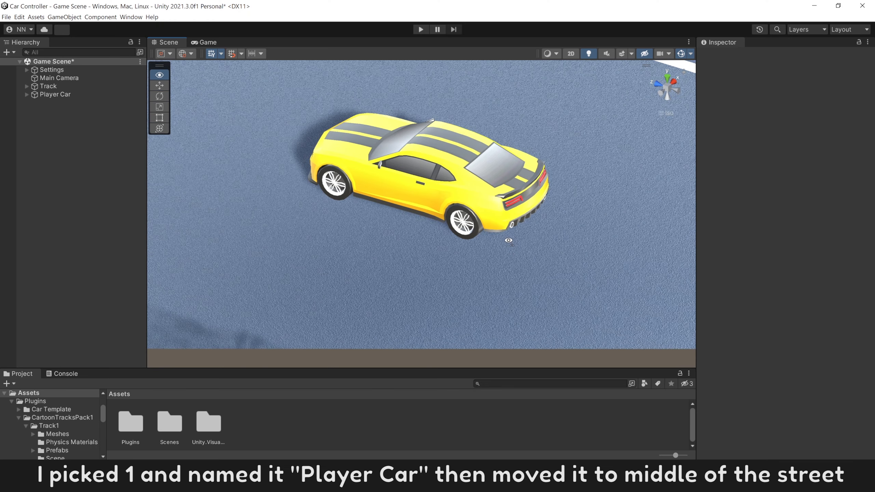
{"action": "mouse_move", "coordinate": [383, 227]}
{"action": "left_mouse_down", "text": "alt"}
{"action": "mouse_move", "coordinate": [461, 166]}
{"action": "mouse_move", "coordinate": [189, 169]}
{"action": "left_mouse_up", "text": "alt"}
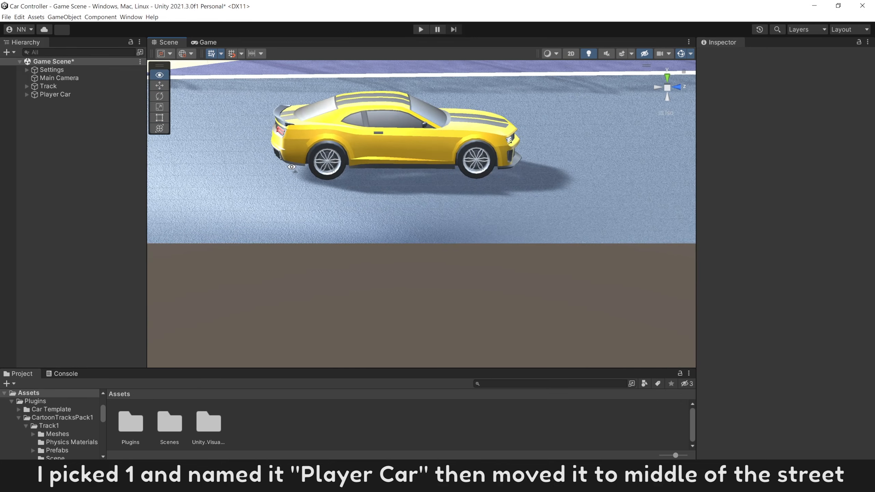
{"action": "left_click", "coordinate": [77, 168]}
{"action": "left_click", "coordinate": [27, 96]}
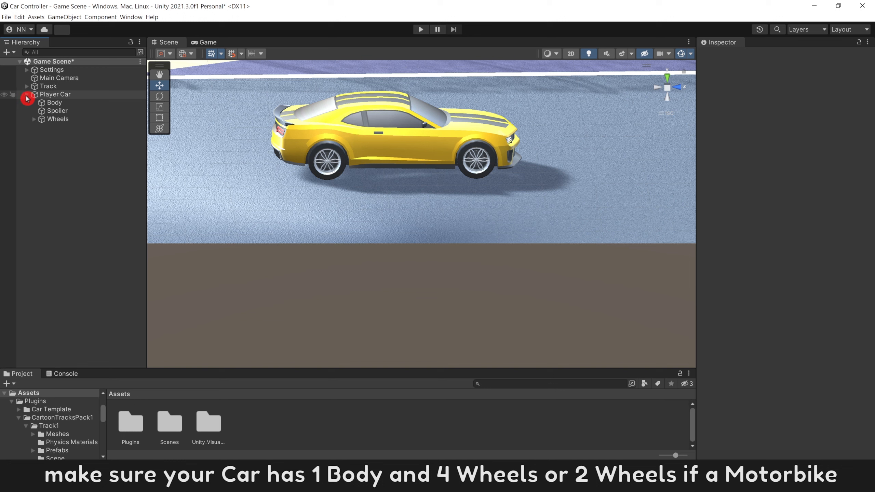
{"action": "left_click", "coordinate": [59, 122]}
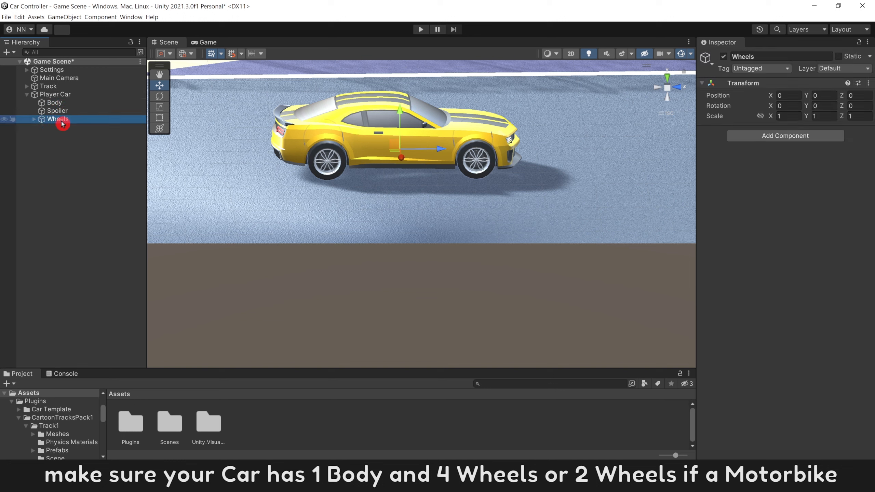
{"action": "left_click", "coordinate": [724, 57]}
{"action": "left_click", "coordinate": [725, 57]}
Deactivate the Body object of the Player Car so only the wheels are shown
{"action": "left_click", "coordinate": [71, 104]}
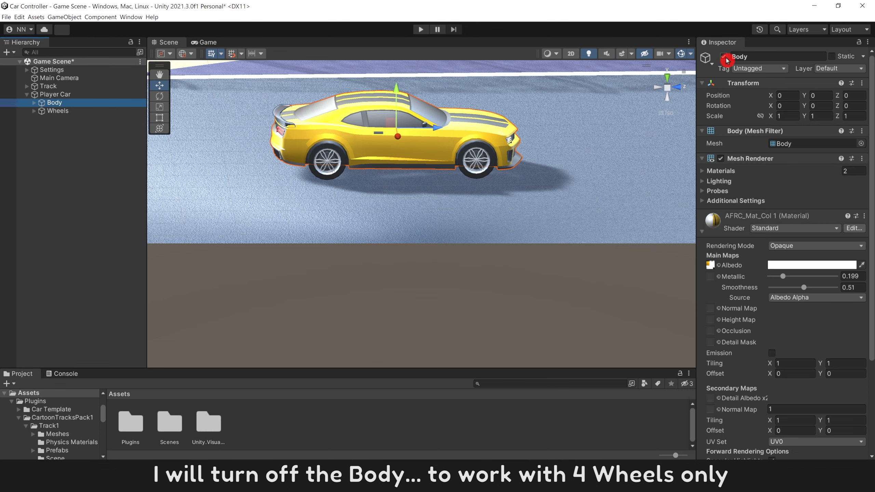
{"action": "left_click", "coordinate": [725, 58]}
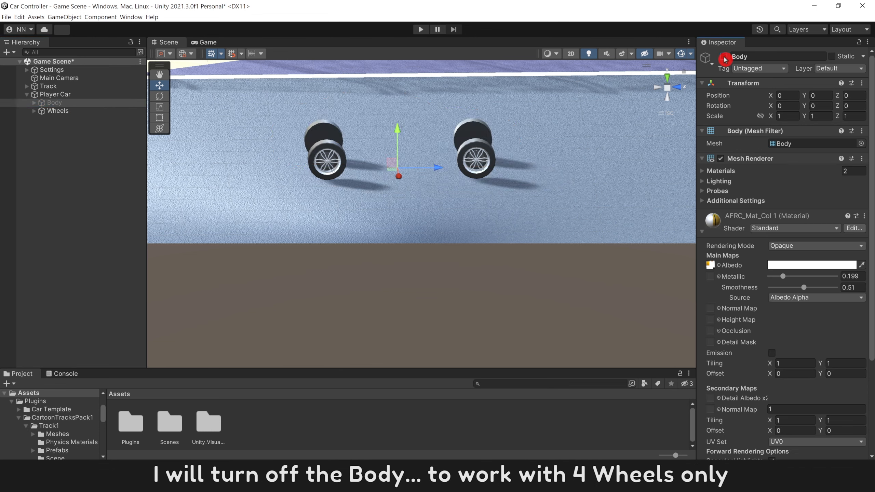
{"action": "left_click", "coordinate": [724, 57]}
{"action": "left_click", "coordinate": [725, 57]}
Duplicate the Meshes object under Wheels and rename the copy Collider
{"action": "left_click", "coordinate": [41, 111]}
{"action": "left_click", "coordinate": [34, 111]}
{"action": "left_click", "coordinate": [65, 123]}
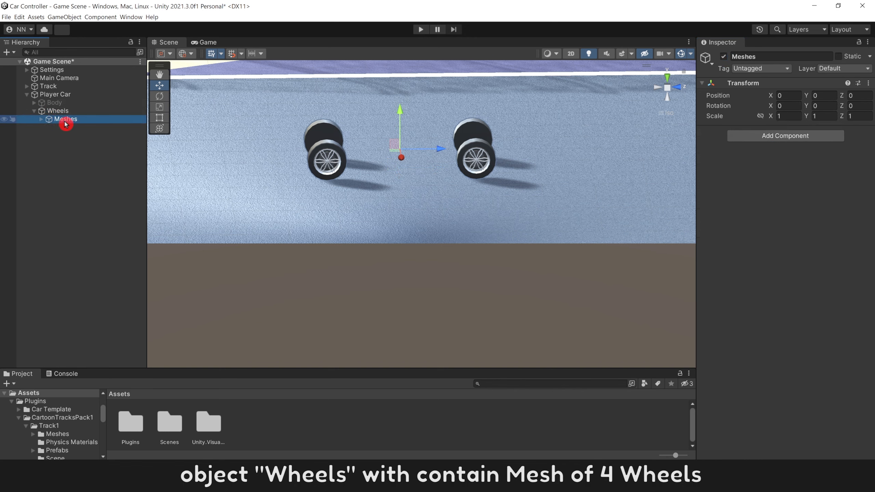
{"action": "left_click", "coordinate": [41, 122]}
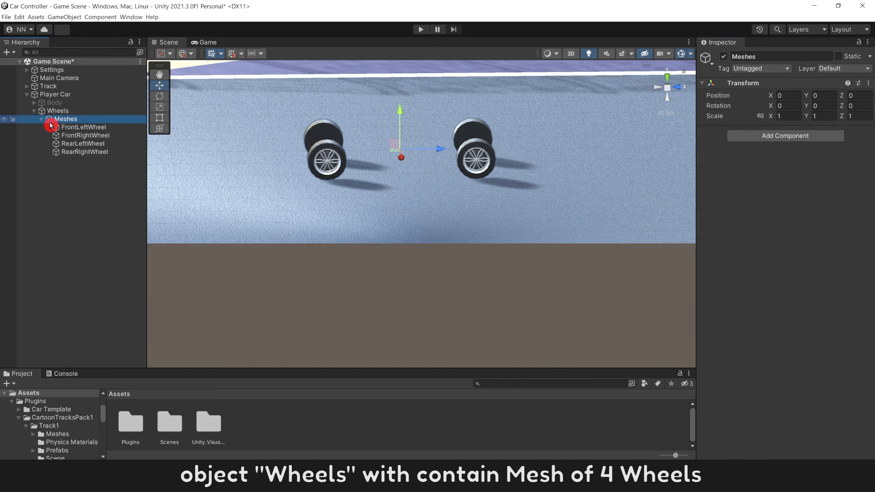
{"action": "key", "text": "ctrl+d"}
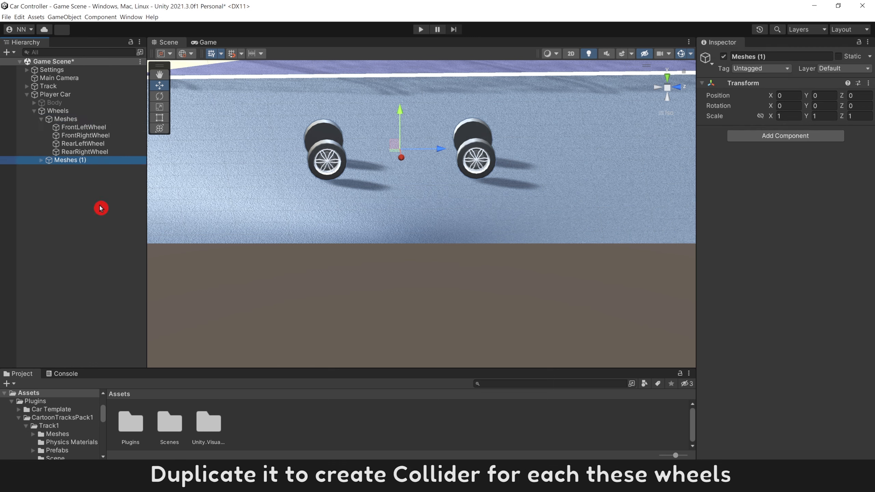
{"action": "key", "text": "F2"}
{"action": "type", "text": "Collider"}
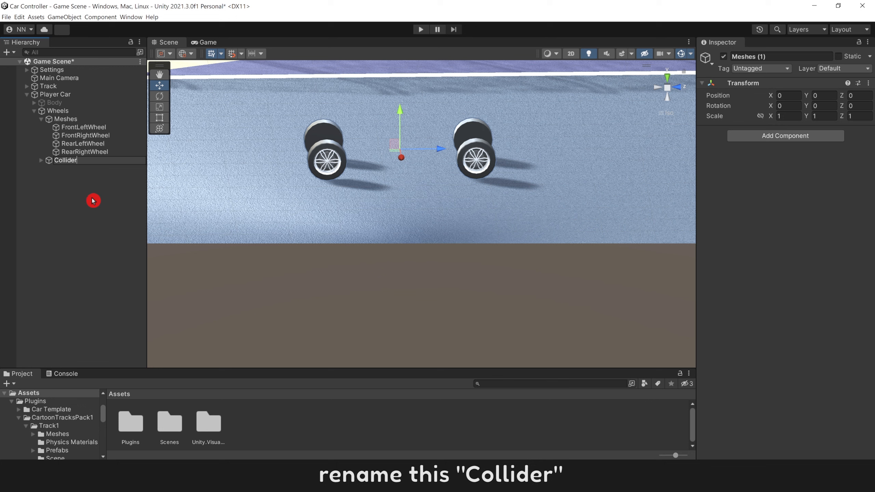
{"action": "key", "text": "Return"}
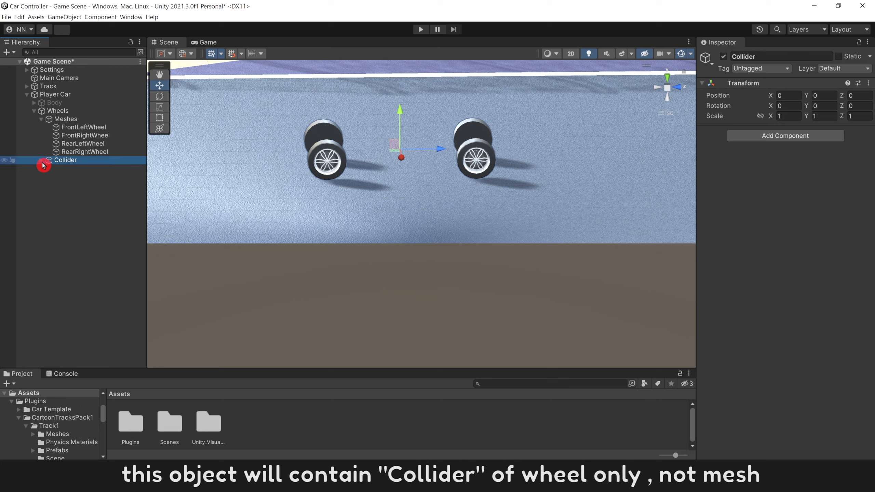
Add a Wheel Collider component to all four wheel objects inside the Collider object
{"action": "left_click", "coordinate": [41, 160]}
{"action": "left_click", "coordinate": [96, 236]}
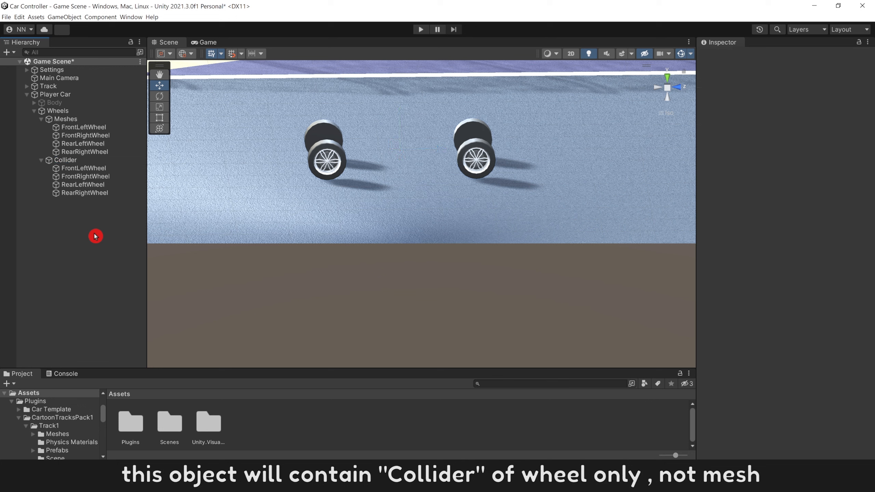
{"action": "left_click", "coordinate": [99, 170]}
{"action": "left_click", "coordinate": [96, 194], "text": "shift"}
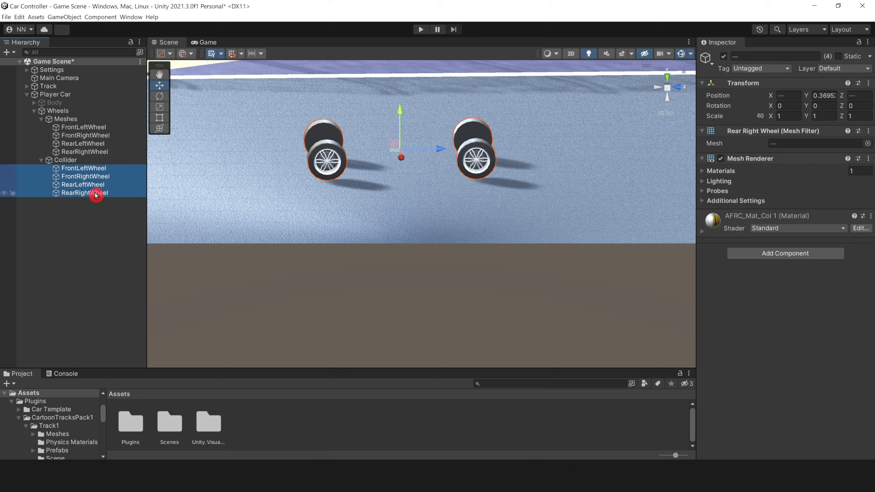
{"action": "left_click", "coordinate": [779, 255]}
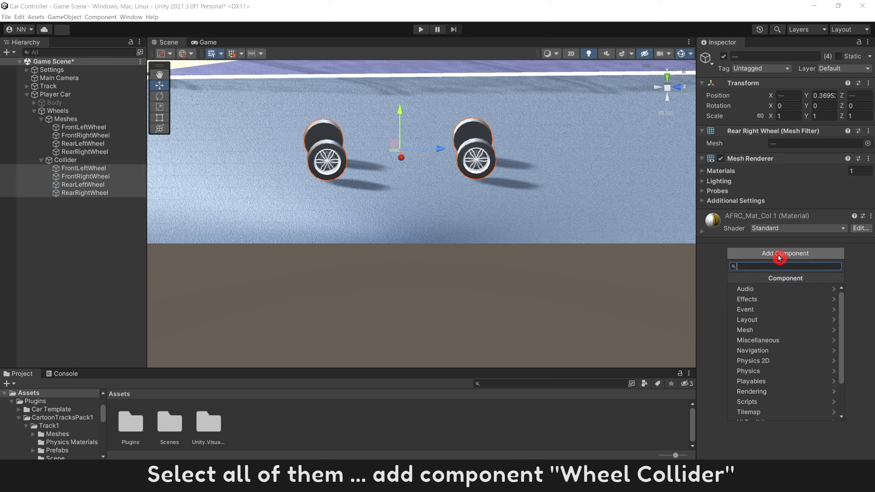
{"action": "type", "text": "whe"}
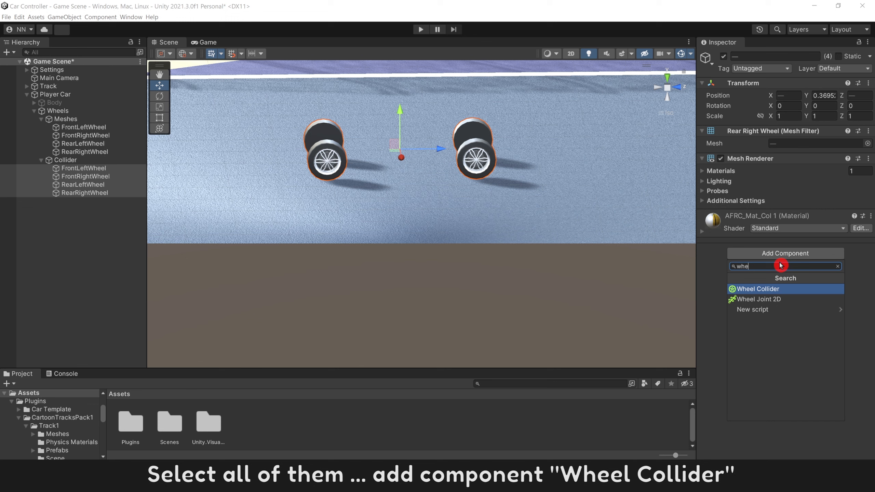
{"action": "left_click", "coordinate": [798, 293]}
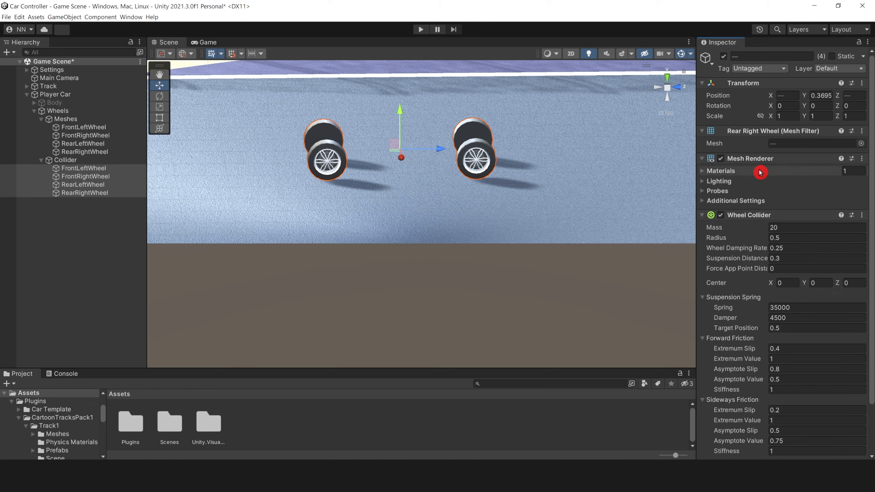
Remove the Mesh Renderer and Mesh Filter components from the four wheels under Collider
{"action": "right_click", "coordinate": [773, 162]}
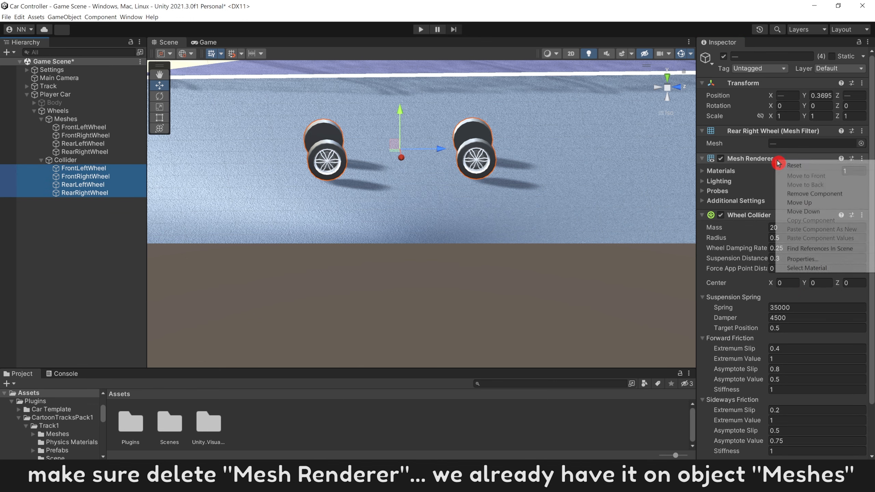
{"action": "left_click", "coordinate": [806, 194]}
{"action": "right_click", "coordinate": [775, 131]}
{"action": "left_click", "coordinate": [804, 166]}
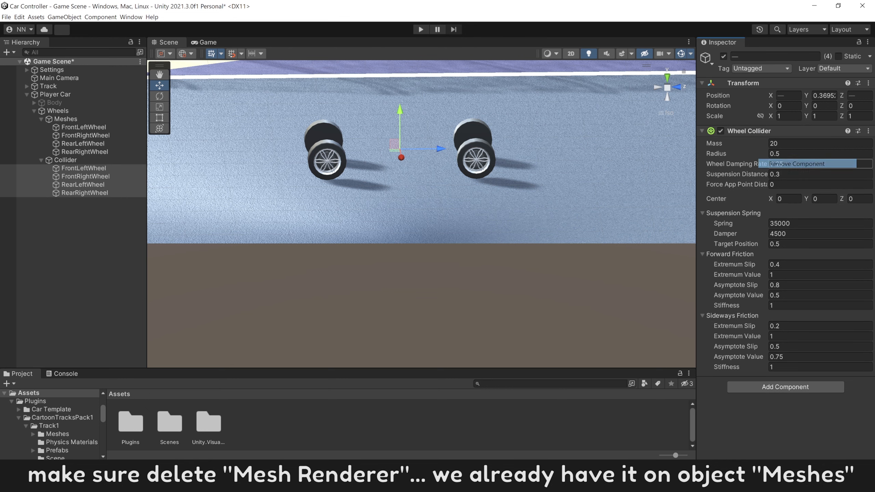
Try a radius of 0.64 on the four wheel colliders and undo the change
{"action": "left_click_drag", "start_coordinate": [758, 153], "coordinate": [756, 152]}
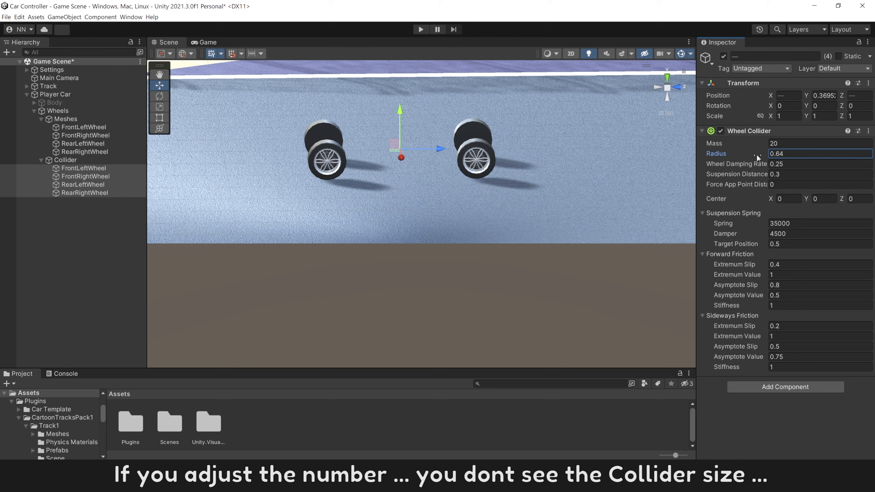
{"action": "key", "text": "ctrl+z"}
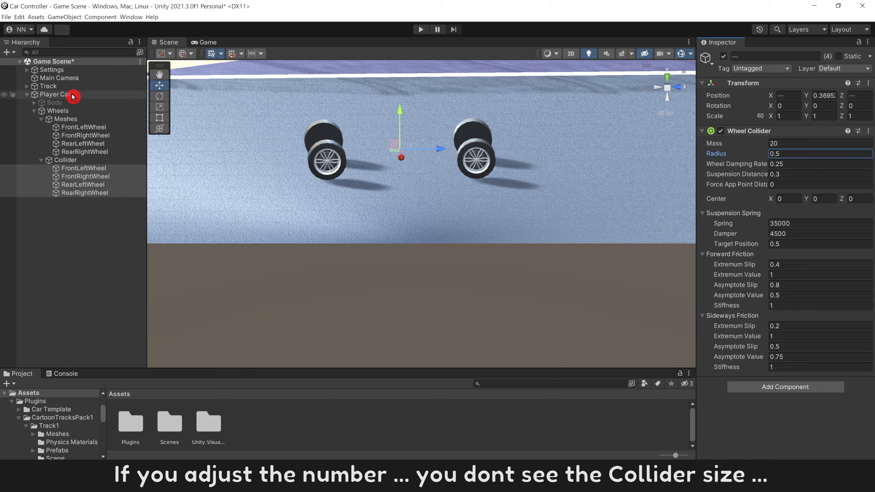
Add a Rigidbody component to the Player Car and view the wheel colliders up close
{"action": "left_click", "coordinate": [71, 95]}
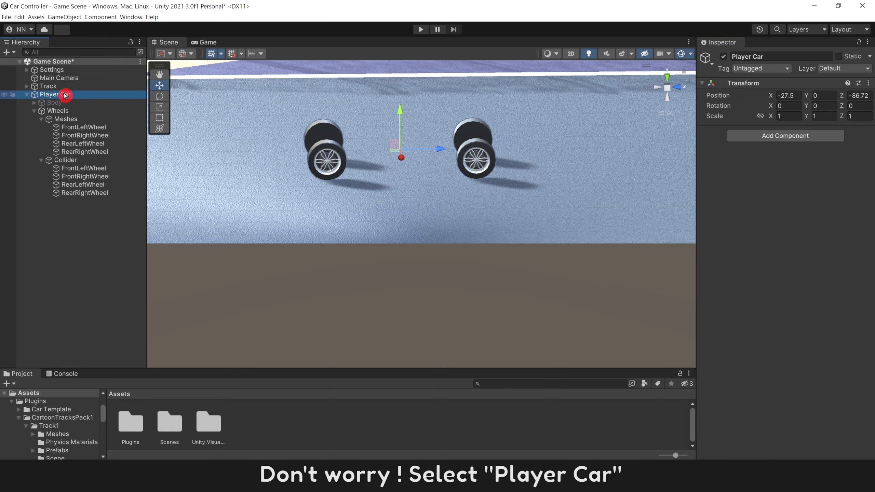
{"action": "left_click", "coordinate": [755, 136]}
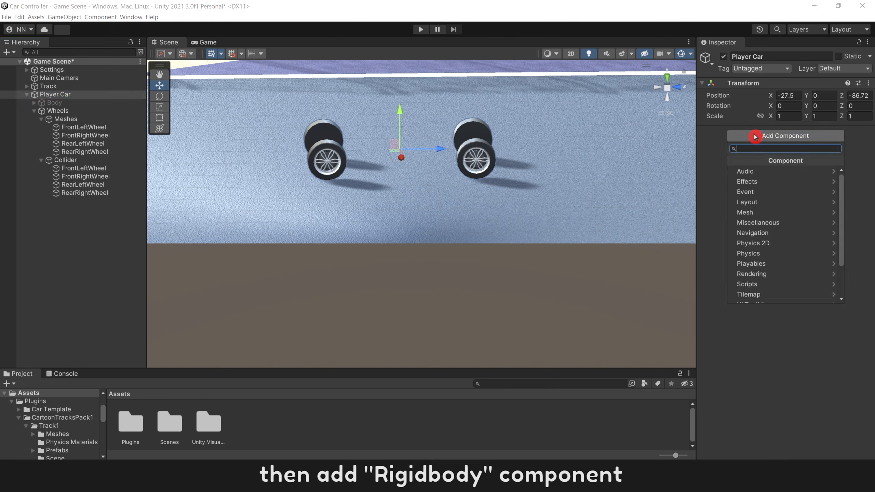
{"action": "type", "text": "rigidbody"}
{"action": "left_click", "coordinate": [777, 174]}
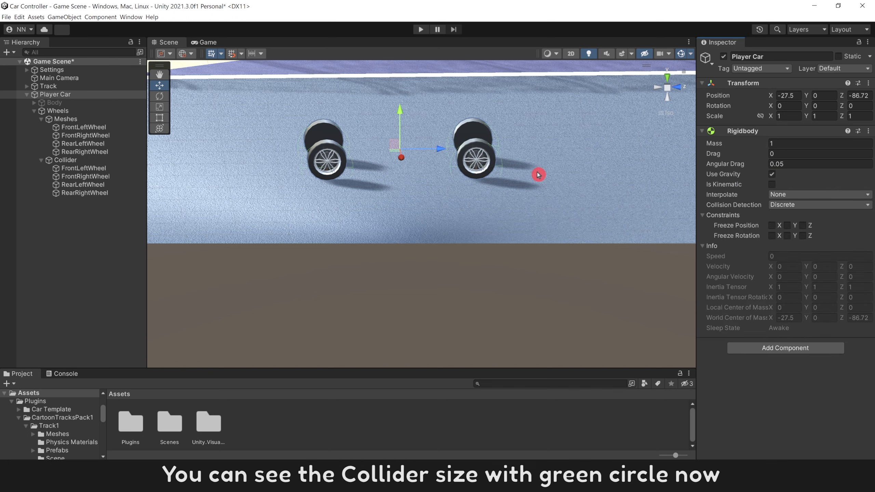
{"action": "scroll", "coordinate": [500, 135], "scroll_direction": "up", "scroll_amount": 10}
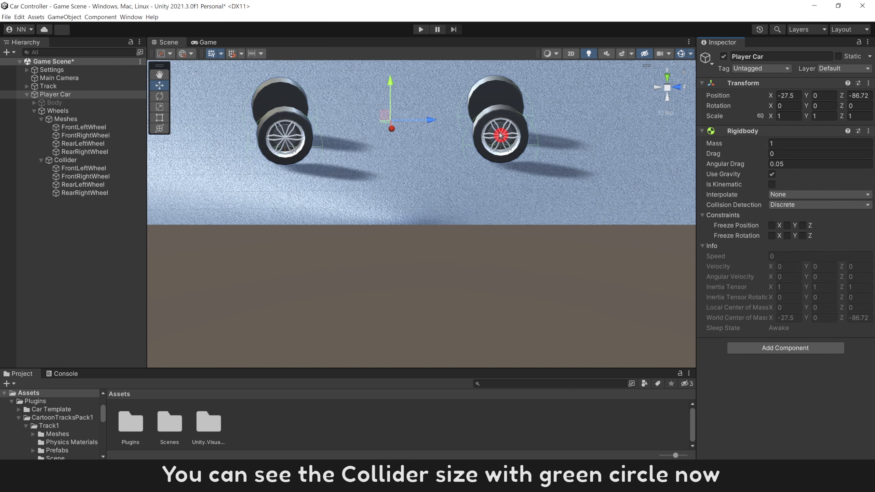
Set the Player Car Rigidbody's mass to 350 and its collision detection to Continuous
{"action": "middle_click_drag", "start_coordinate": [528, 87], "coordinate": [504, 160]}
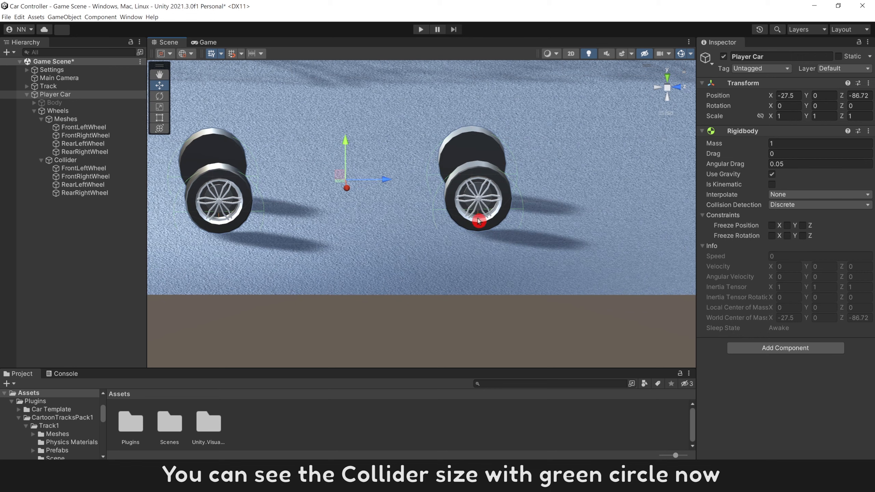
{"action": "left_click", "coordinate": [670, 102]}
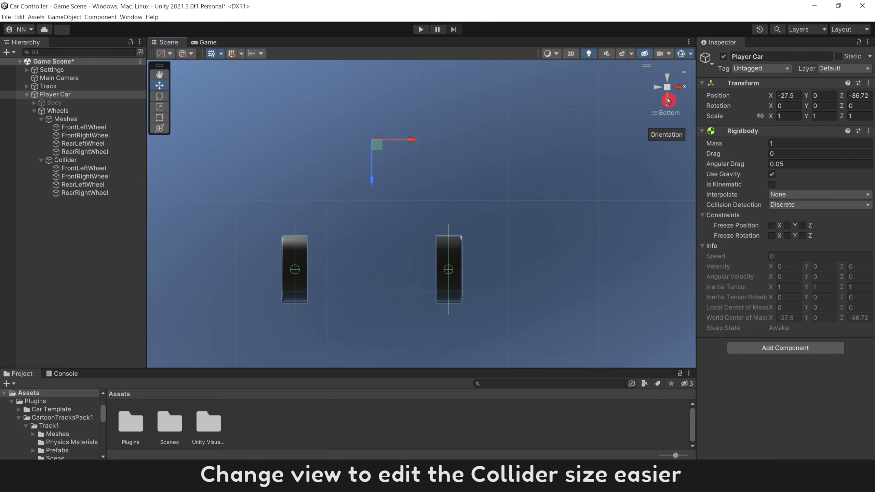
{"action": "left_click", "coordinate": [668, 100]}
{"action": "left_click", "coordinate": [668, 99]}
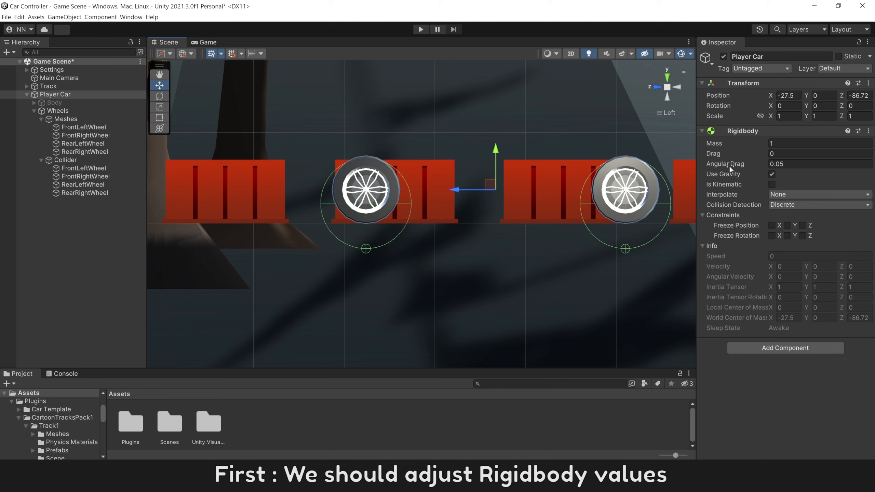
{"action": "left_click", "coordinate": [733, 195]}
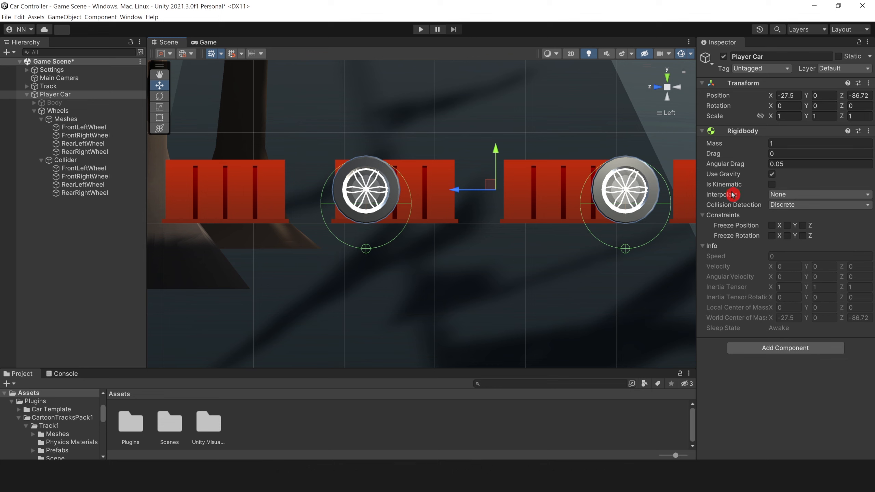
{"action": "type", "text": "350"}
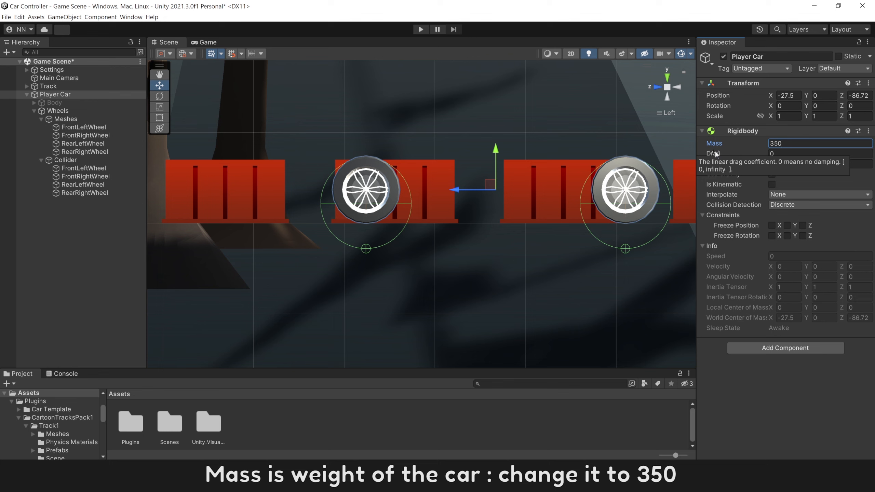
{"action": "left_click", "coordinate": [729, 239]}
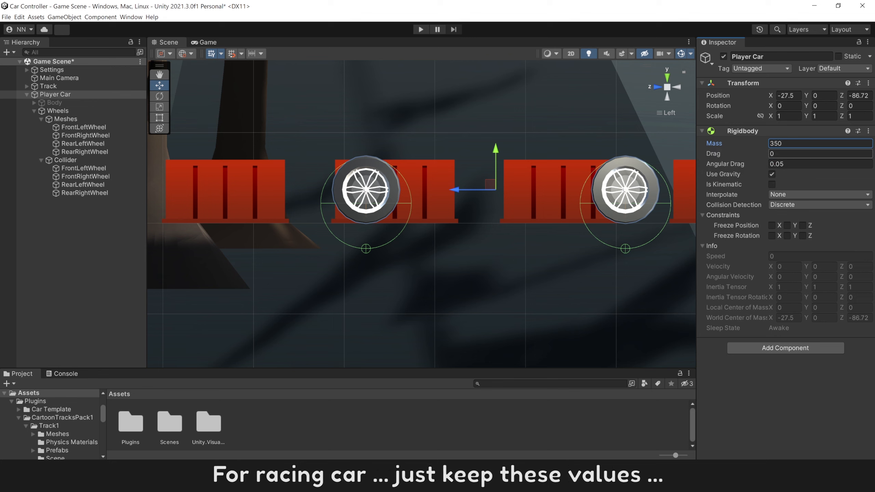
{"action": "left_click", "coordinate": [774, 175]}
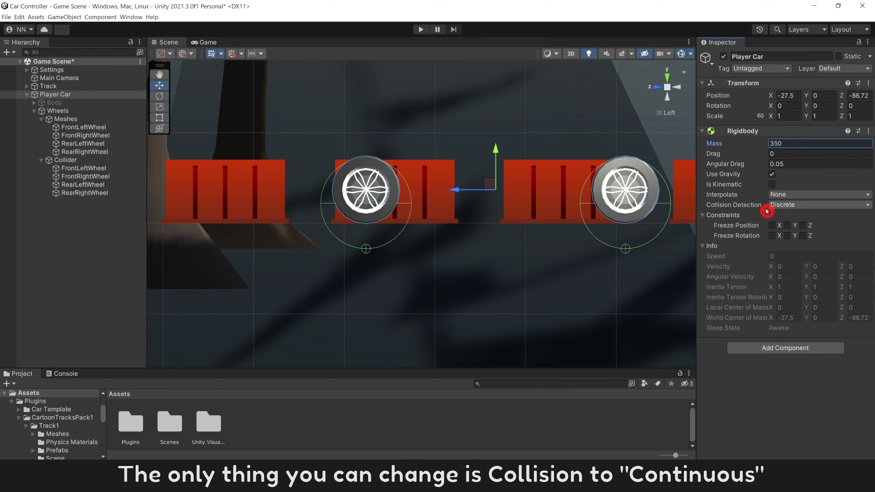
{"action": "left_click", "coordinate": [792, 207]}
{"action": "left_click", "coordinate": [810, 224]}
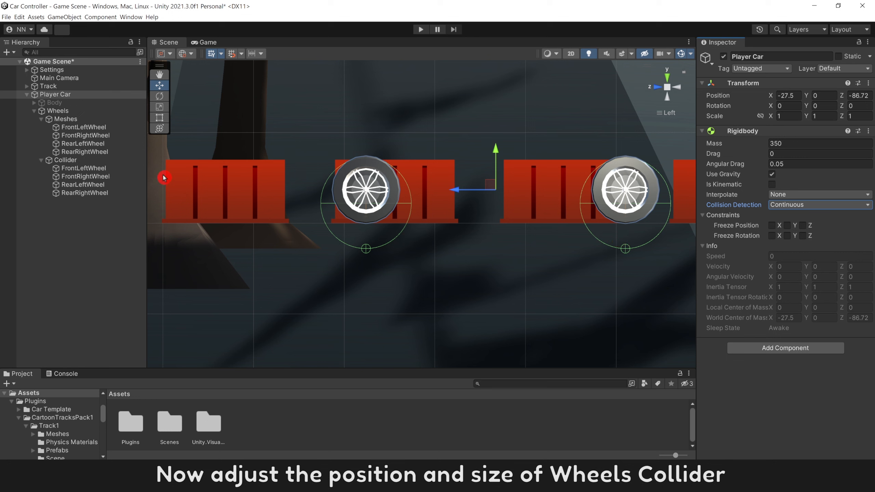
Fit all four wheel colliders to the wheel meshes with a center Y of 0.15 and a radius of 0.35
{"action": "left_click", "coordinate": [103, 169]}
{"action": "left_click", "coordinate": [107, 194], "text": "shift"}
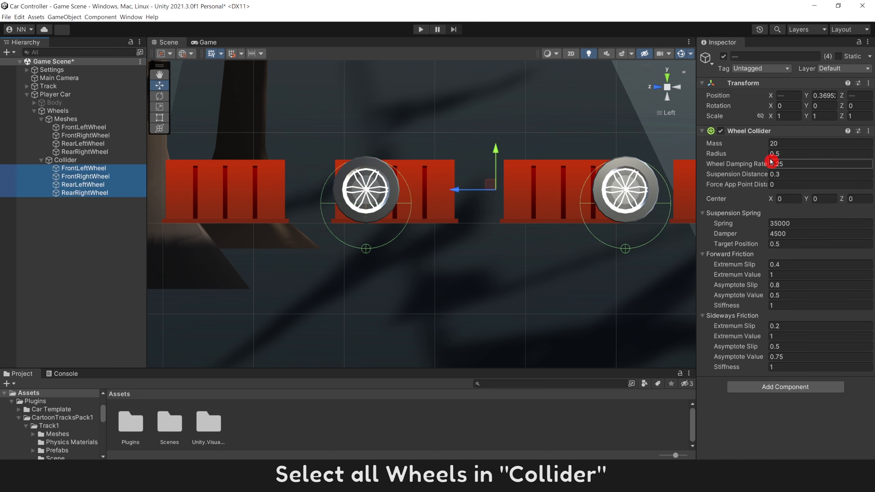
{"action": "left_click_drag", "start_coordinate": [807, 200], "coordinate": [813, 201]}
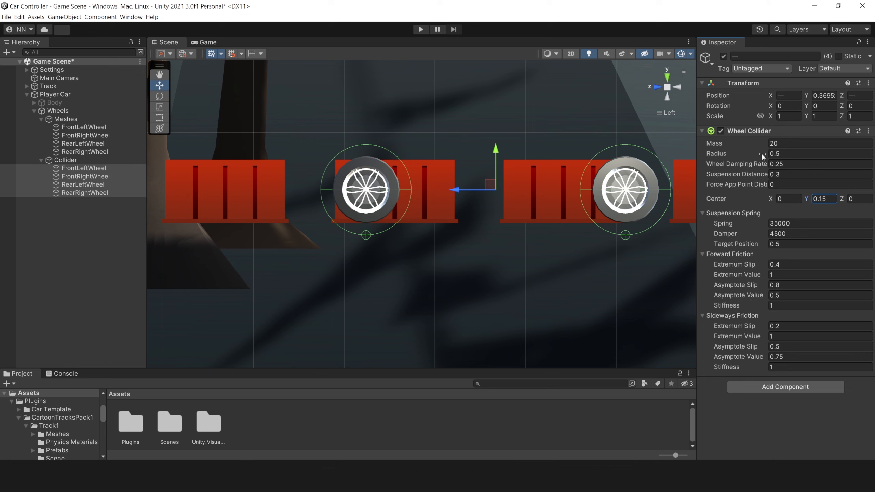
{"action": "left_click_drag", "start_coordinate": [760, 152], "coordinate": [756, 153]}
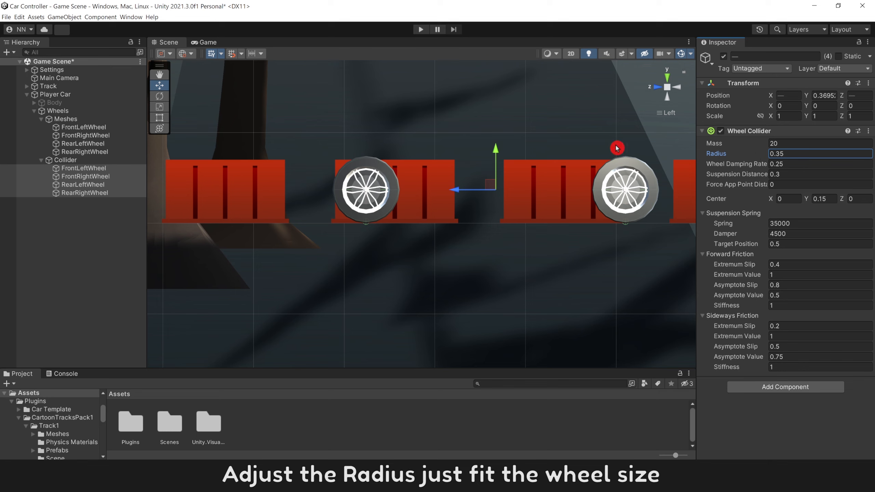
Set the wheel colliders' spring to 8000, damper to 2000, forward stiffness to 2 and sideways stiffness to 2.4, and save the scene
{"action": "left_click", "coordinate": [790, 223]}
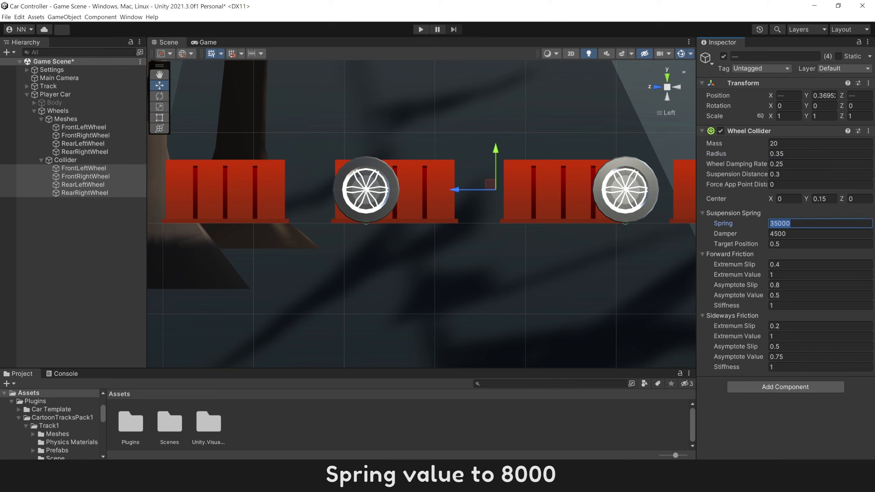
{"action": "key", "text": "Tab"}
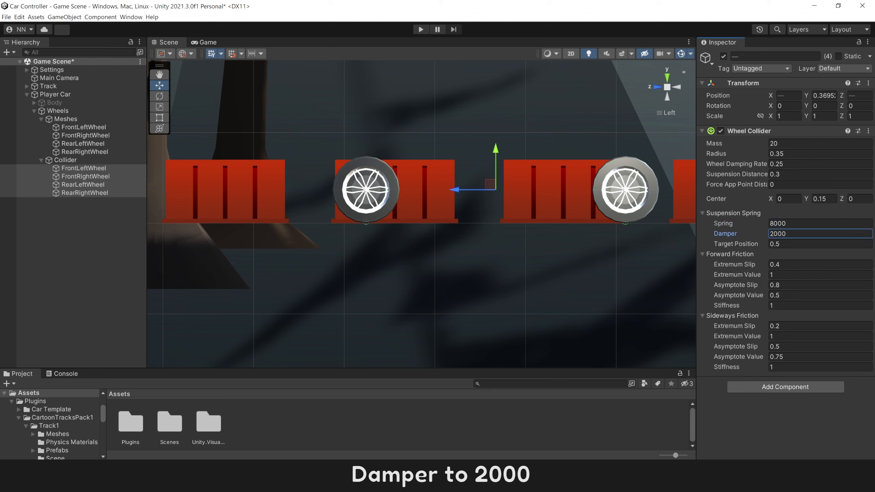
{"action": "left_click", "coordinate": [792, 305]}
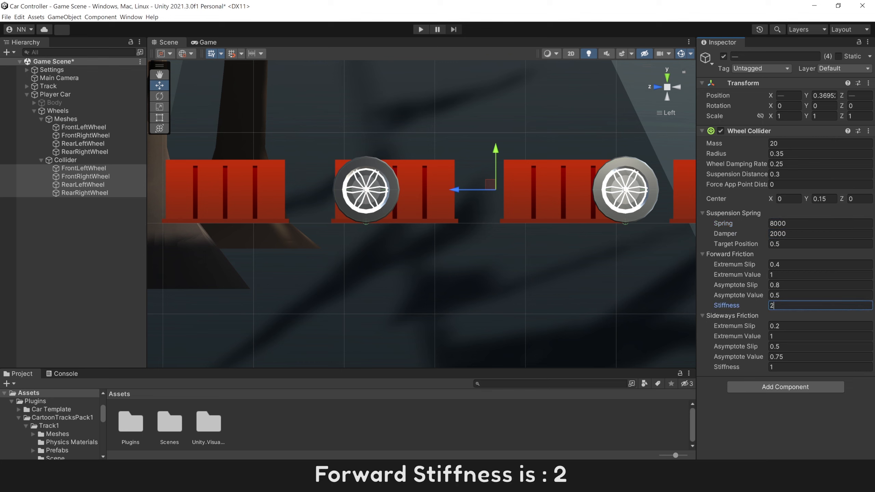
{"action": "left_click", "coordinate": [793, 367]}
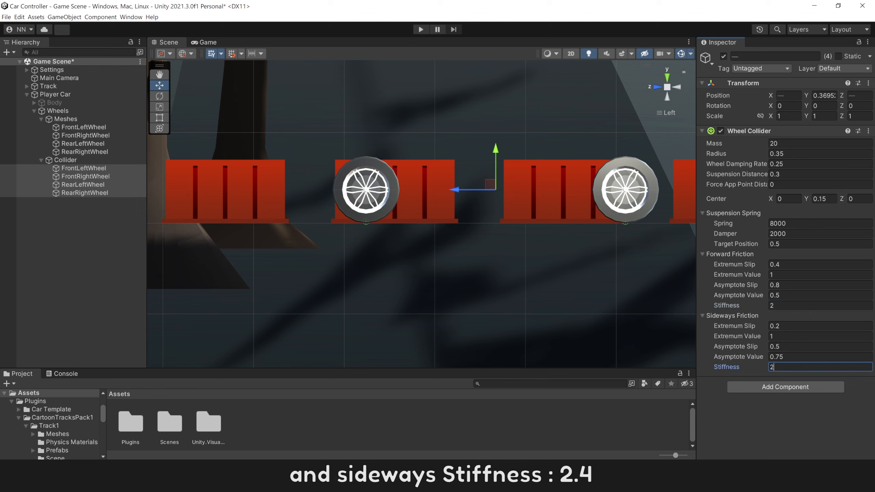
{"action": "left_click", "coordinate": [134, 260]}
{"action": "key", "text": "ctrl+s"}
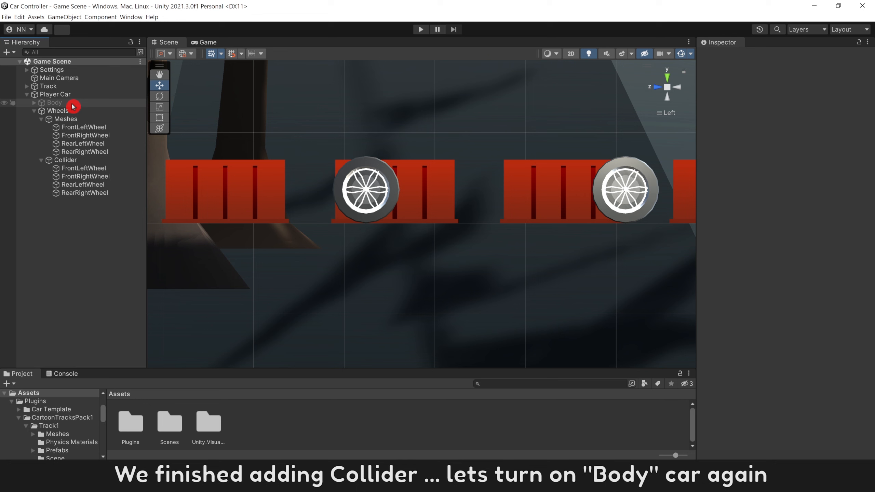
Reactivate the car's Body object and test the car's physics in a short play run
{"action": "left_click", "coordinate": [55, 102]}
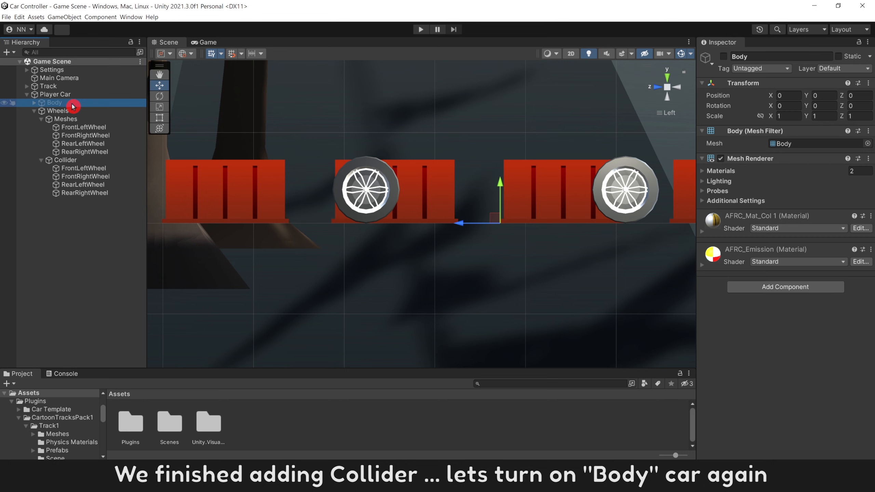
{"action": "left_click", "coordinate": [724, 56]}
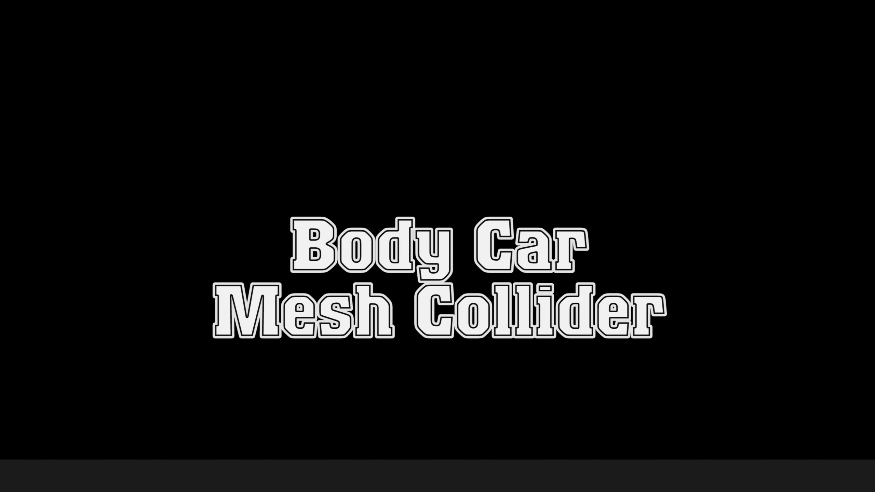
{"action": "left_click", "coordinate": [421, 31]}
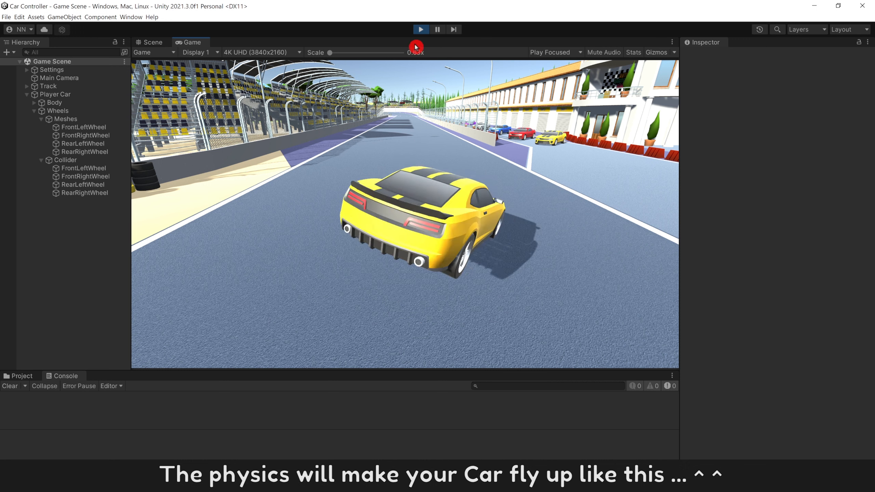
{"action": "left_click", "coordinate": [420, 29]}
Select the car's Body and switch it off and on to check which part of the car it covers
{"action": "left_click", "coordinate": [54, 103]}
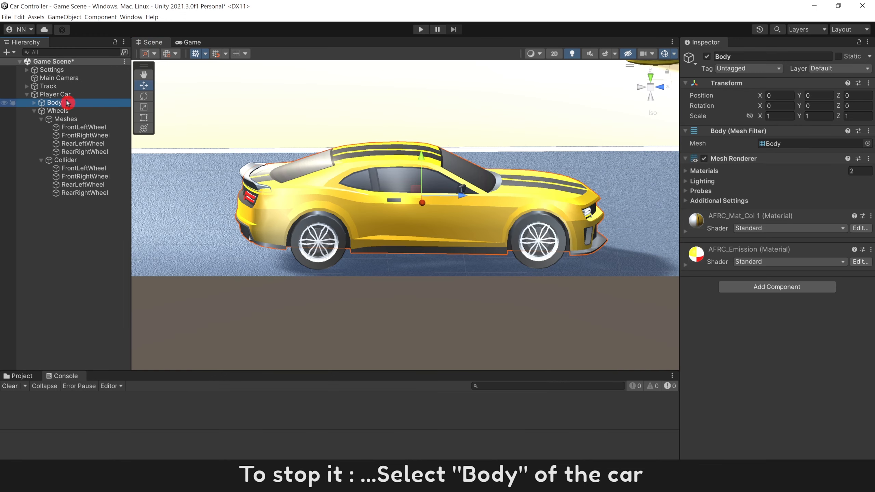
{"action": "left_click", "coordinate": [707, 57]}
{"action": "left_click", "coordinate": [707, 58]}
{"action": "left_click", "coordinate": [708, 58]}
{"action": "left_click", "coordinate": [707, 58]}
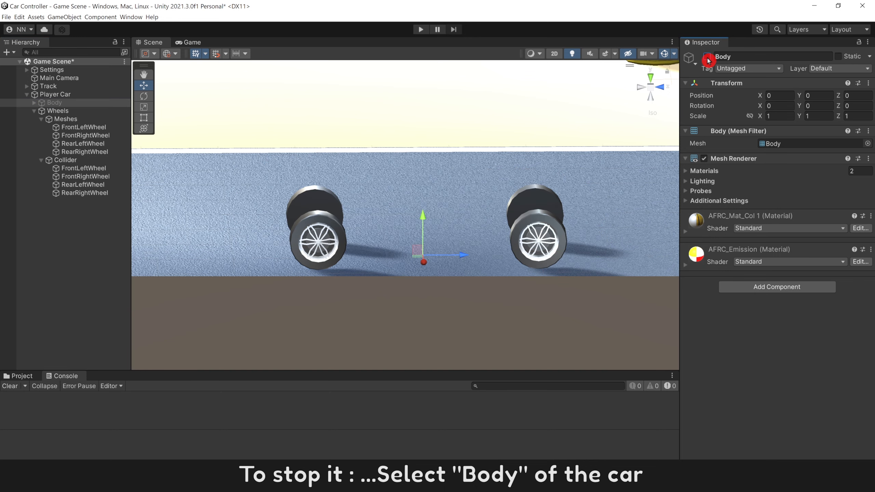
{"action": "left_click", "coordinate": [708, 58]}
Add a Mesh Collider component to the car's Body and make it convex
{"action": "left_click", "coordinate": [769, 287]}
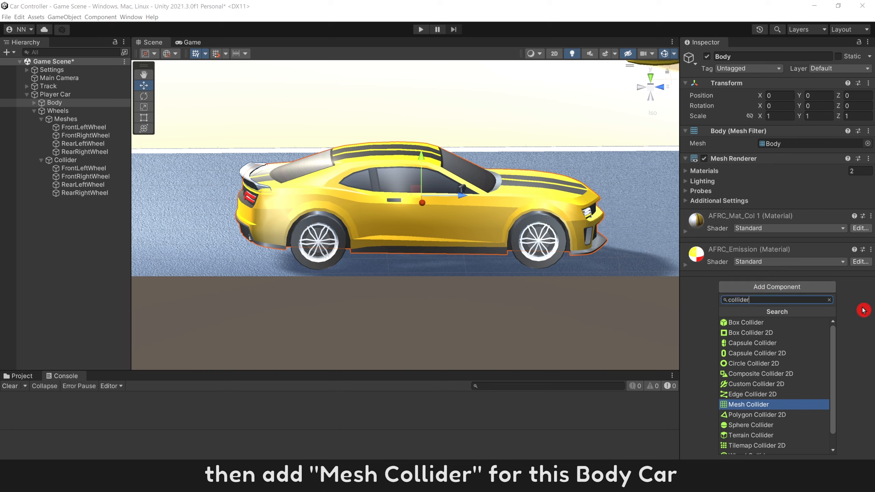
{"action": "left_click", "coordinate": [787, 406]}
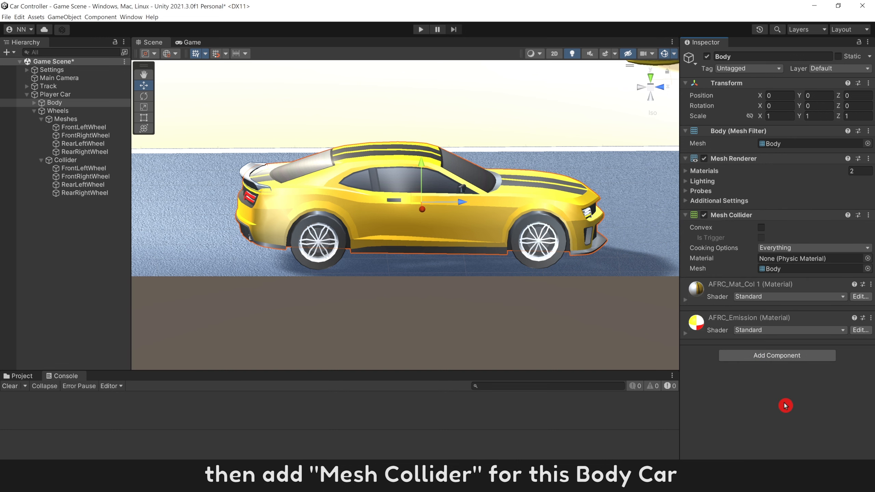
{"action": "left_click", "coordinate": [761, 227]}
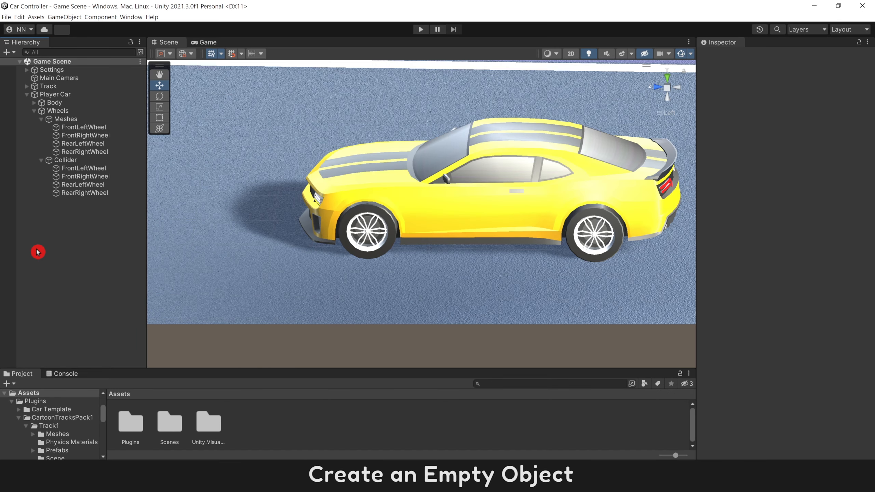
Create an empty object in the scene named Car Controller
{"action": "right_click", "coordinate": [37, 252]}
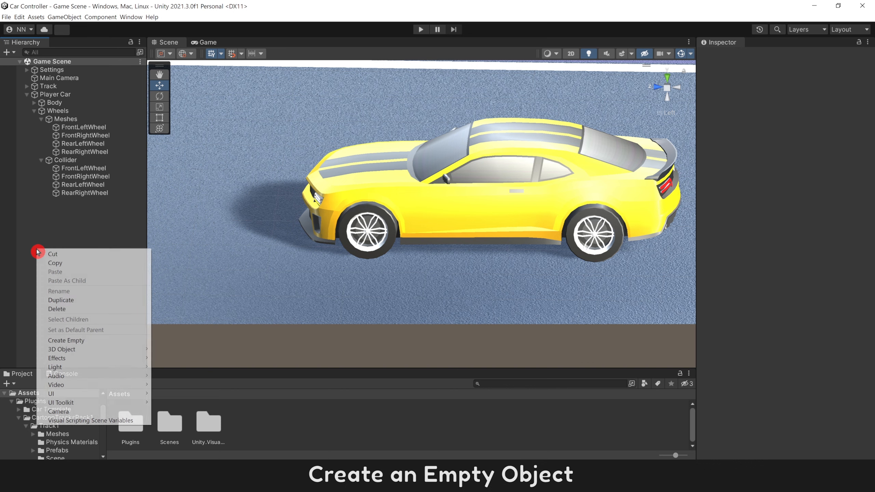
{"action": "left_click", "coordinate": [82, 339]}
{"action": "type", "text": "Car"}
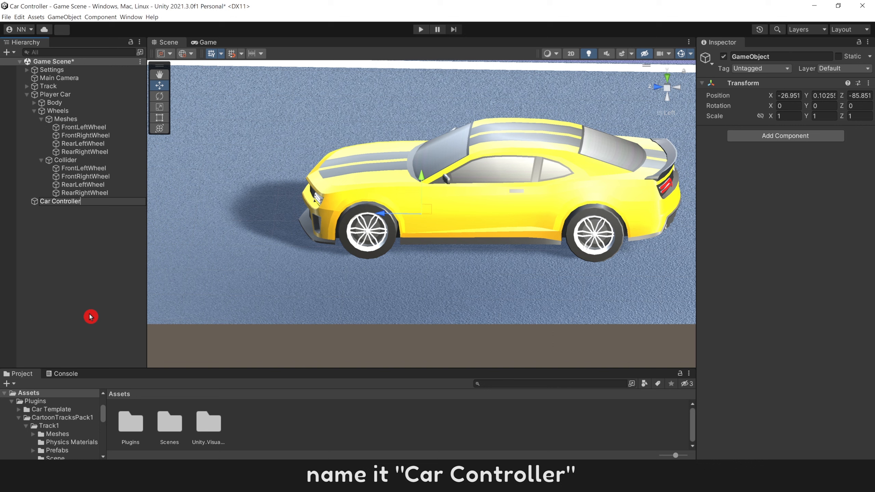
{"action": "type", "text": " Controller"}
{"action": "key", "text": "Return"}
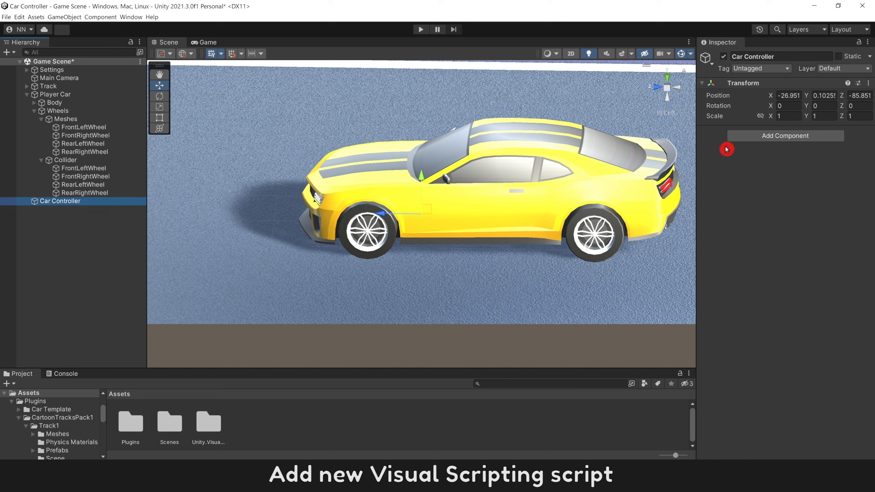
Add a Visual Scripting Script Machine component to the Car Controller object
{"action": "left_click", "coordinate": [748, 138]}
{"action": "type", "text": "rigi"}
{"action": "key", "text": "BackSpace"}
{"action": "key", "text": "BackSpace"}
{"action": "key", "text": "BackSpace"}
{"action": "key", "text": "BackSpace"}
{"action": "scroll", "coordinate": [776, 226], "scroll_direction": "down", "scroll_amount": 3}
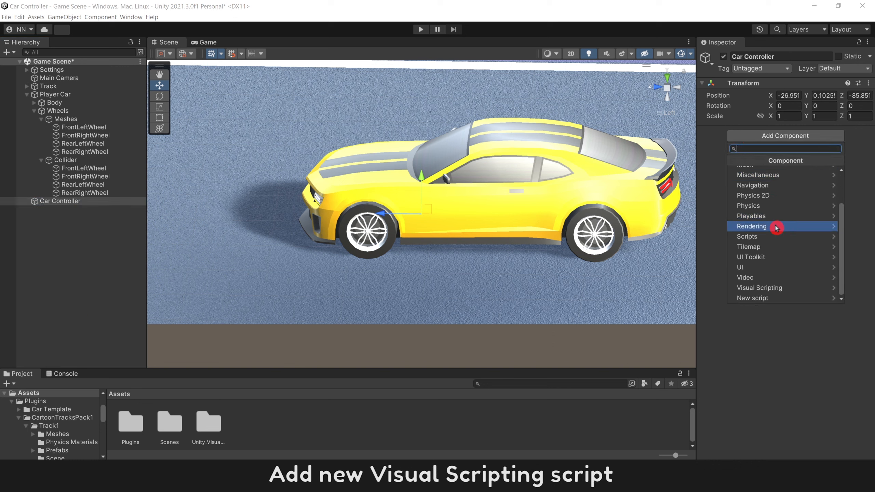
{"action": "left_click", "coordinate": [789, 287]}
{"action": "left_click", "coordinate": [784, 185]}
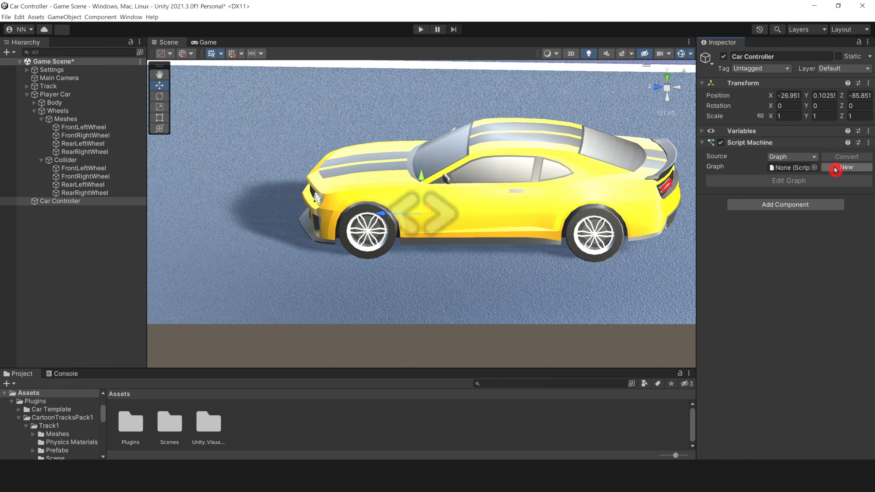
Create a new script graph for the Script Machine and save it in Assets as Car Controller
{"action": "left_click", "coordinate": [846, 167]}
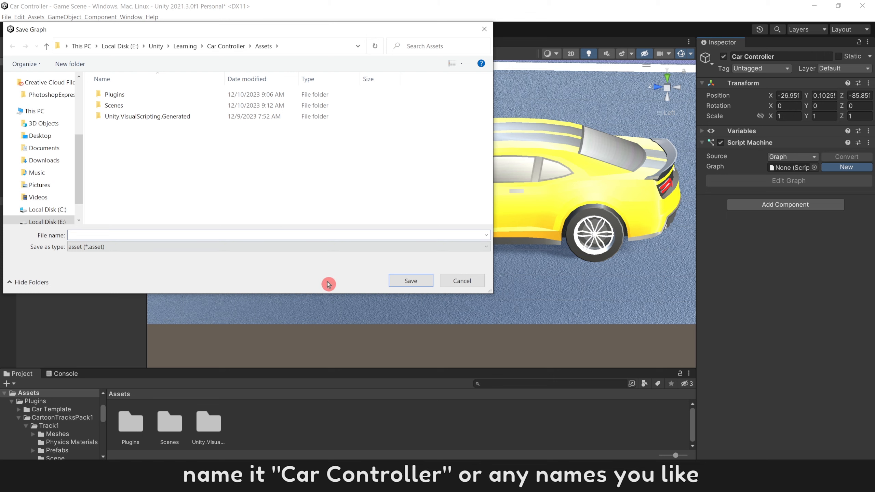
{"action": "type", "text": "Car Controller"}
{"action": "key", "text": "Return"}
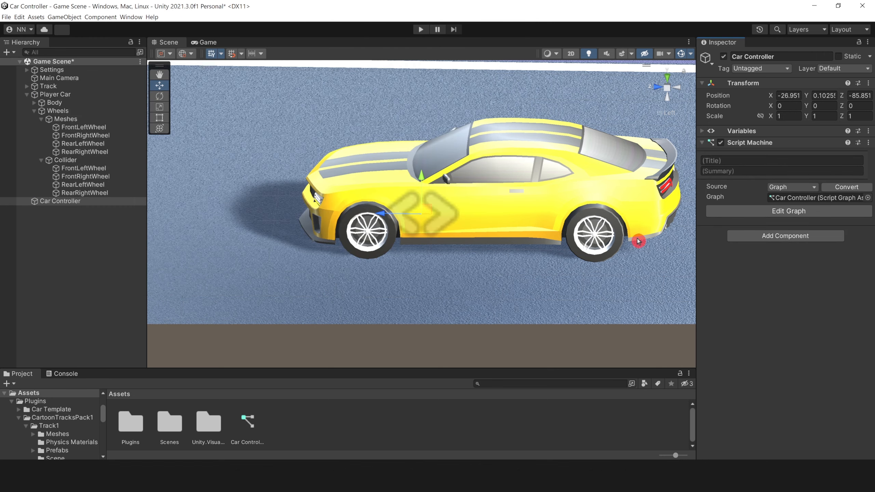
Widen the component properties area and add a variable named Wheels to the Car Controller object
{"action": "left_click", "coordinate": [709, 131]}
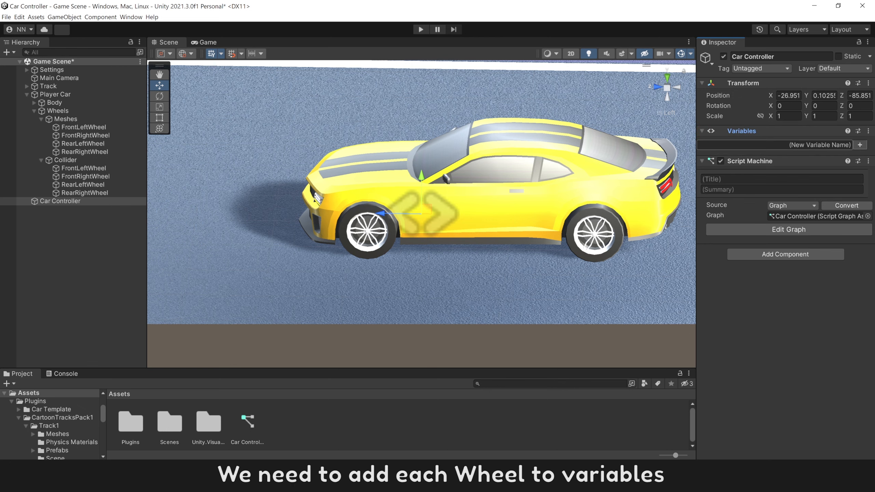
{"action": "middle_click_drag", "start_coordinate": [621, 175], "coordinate": [535, 175]}
{"action": "left_click_drag", "start_coordinate": [693, 173], "coordinate": [583, 174]}
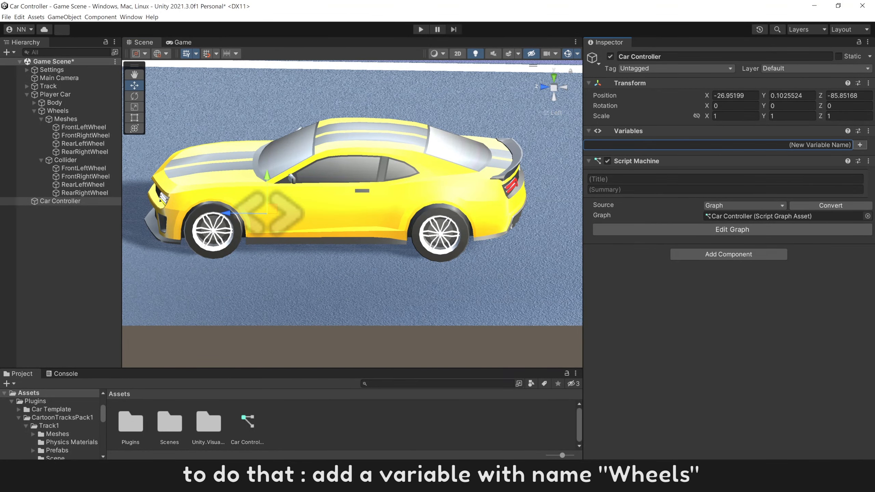
{"action": "type", "text": "Wheels"}
{"action": "key", "text": "Return"}
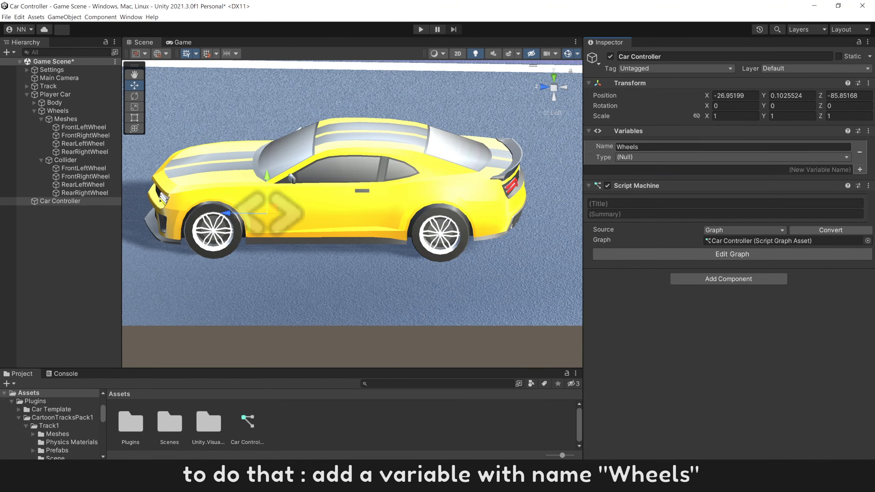
Set the Wheels variable's type to Aot List and add a first item of type Aot List to it
{"action": "left_click", "coordinate": [653, 158]}
{"action": "type", "text": "list"}
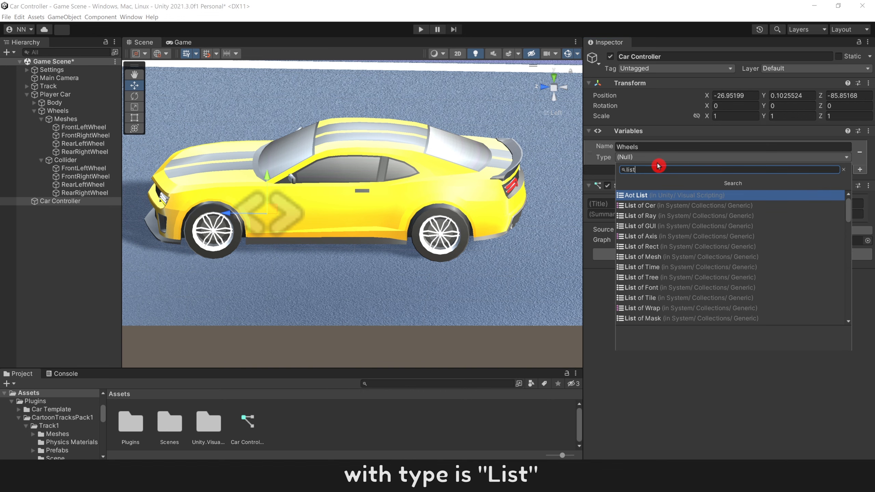
{"action": "left_click", "coordinate": [734, 198]}
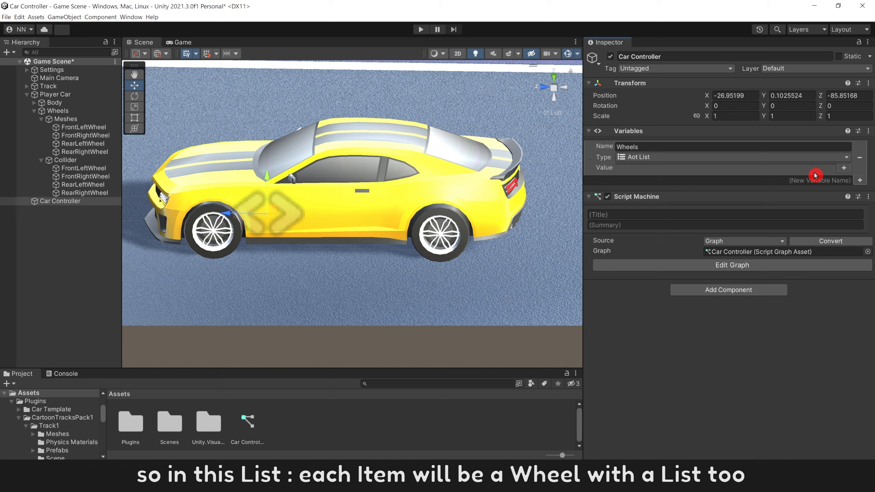
{"action": "left_click", "coordinate": [843, 168]}
{"action": "left_click", "coordinate": [820, 174]}
{"action": "type", "text": "list"}
{"action": "key", "text": "Return"}
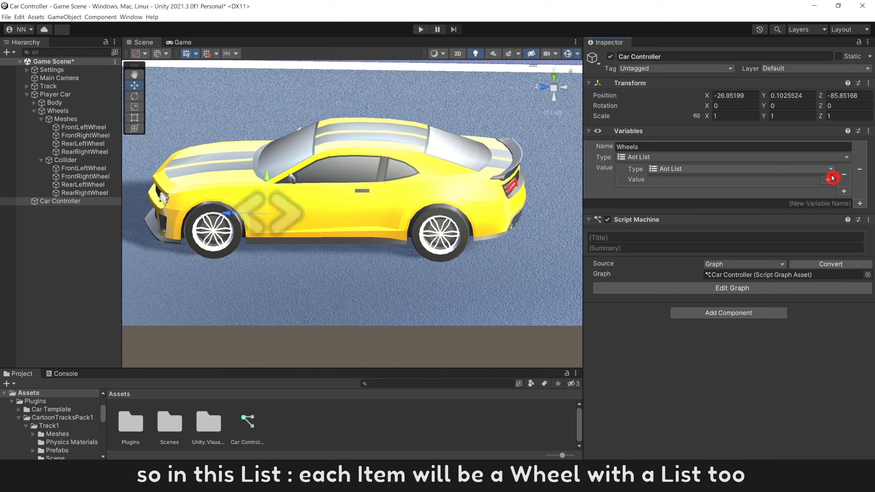
Add three more items of type Aot List to the Wheels list, making one for each of the four wheels
{"action": "left_click", "coordinate": [844, 194]}
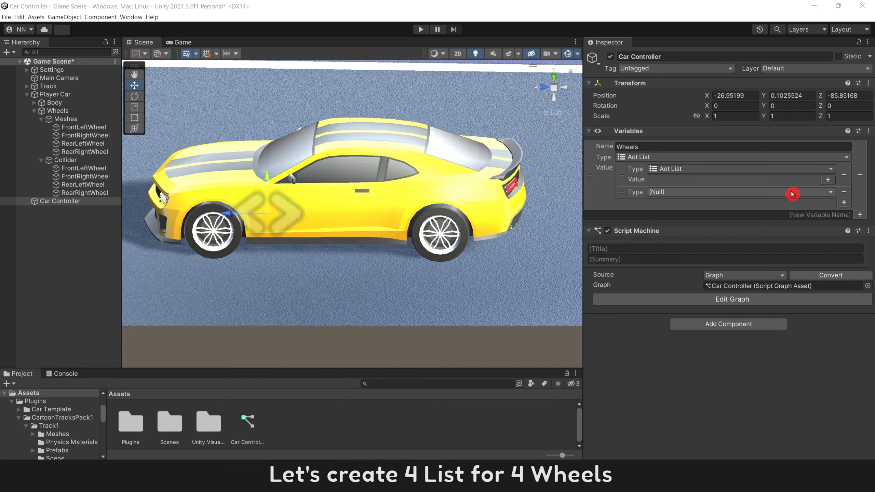
{"action": "left_click", "coordinate": [792, 192]}
{"action": "type", "text": "list"}
{"action": "key", "text": "Return"}
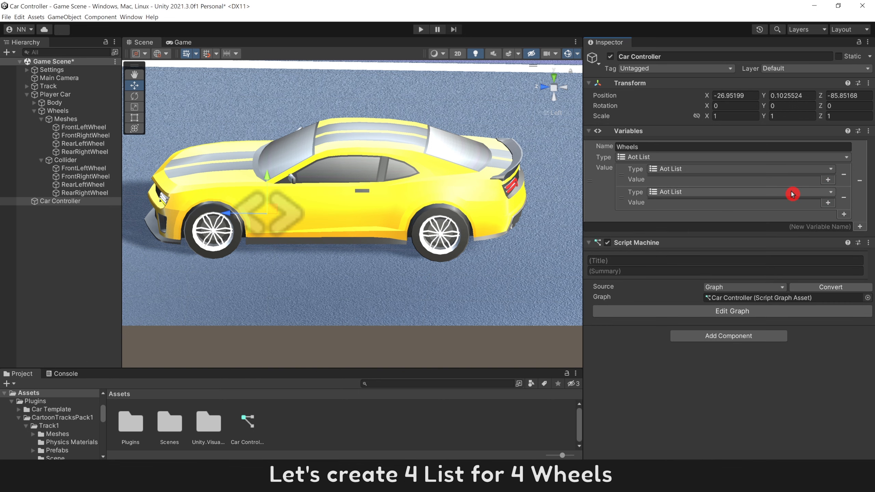
{"action": "left_click", "coordinate": [844, 214]}
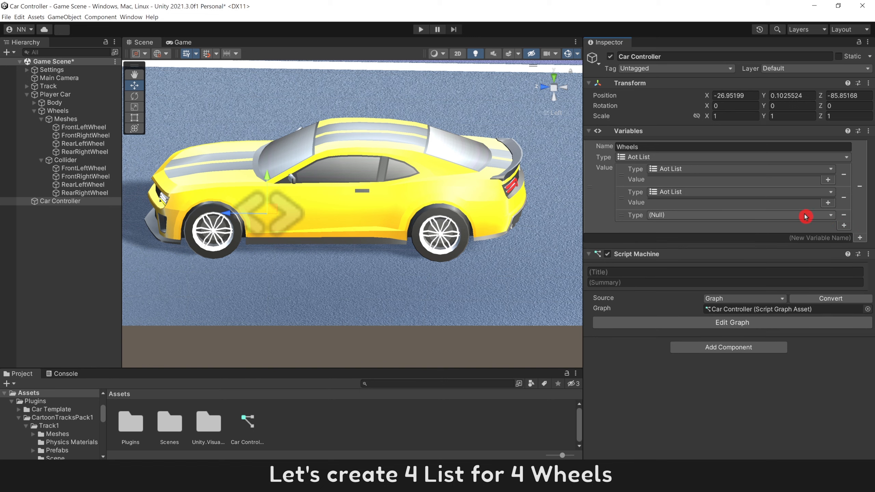
{"action": "left_click", "coordinate": [805, 216]}
{"action": "type", "text": "list"}
{"action": "key", "text": "Return"}
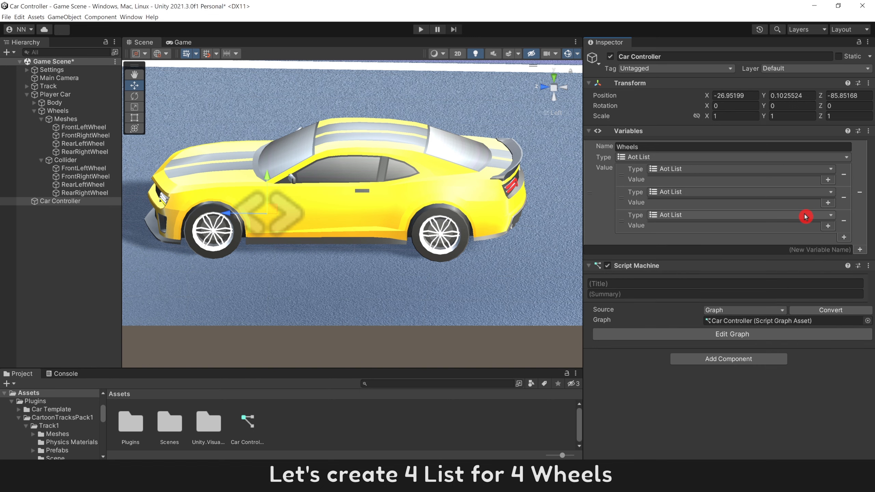
{"action": "left_click", "coordinate": [844, 240]}
{"action": "left_click", "coordinate": [805, 238]}
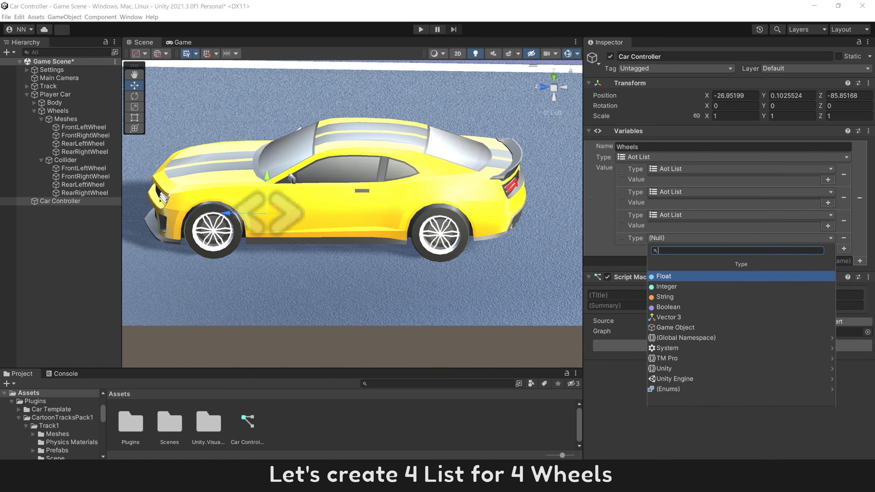
{"action": "type", "text": "list"}
{"action": "key", "text": "Return"}
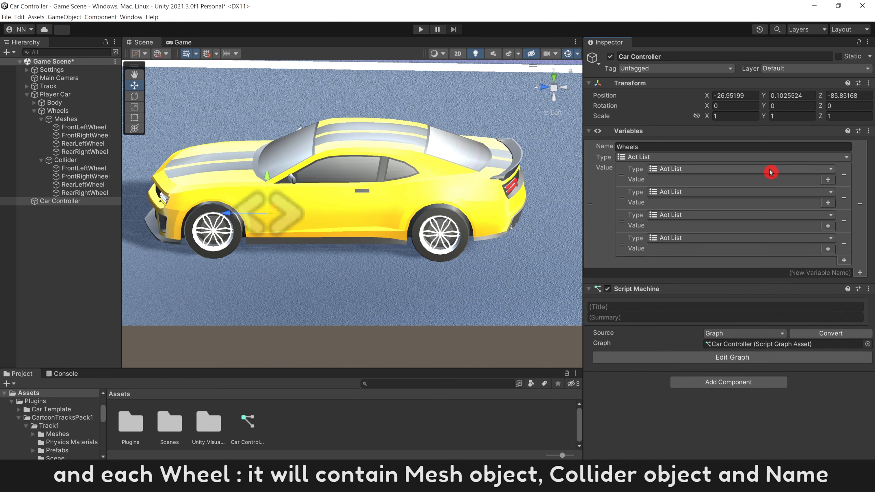
Add two Game Object items and one String item to the first wheel's nested list
{"action": "left_click", "coordinate": [828, 183]}
{"action": "left_click", "coordinate": [794, 182]}
{"action": "type", "text": "game"}
{"action": "key", "text": "Return"}
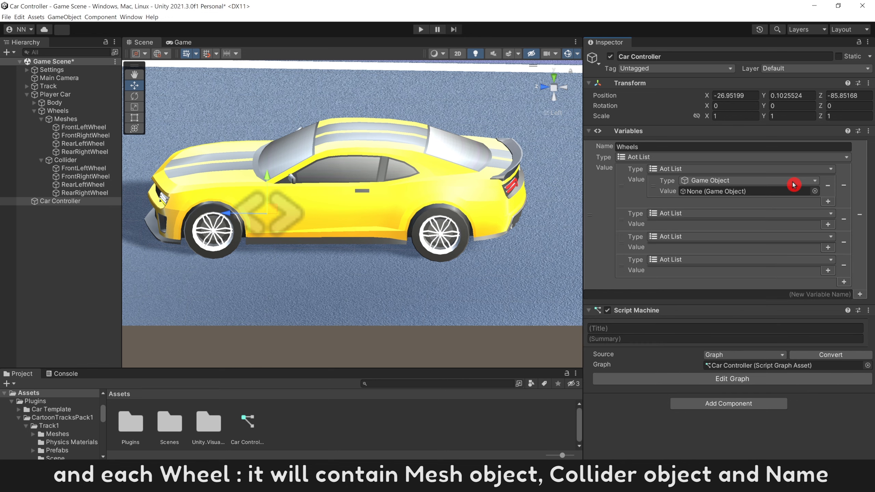
{"action": "left_click", "coordinate": [829, 204]}
{"action": "left_click", "coordinate": [812, 204]}
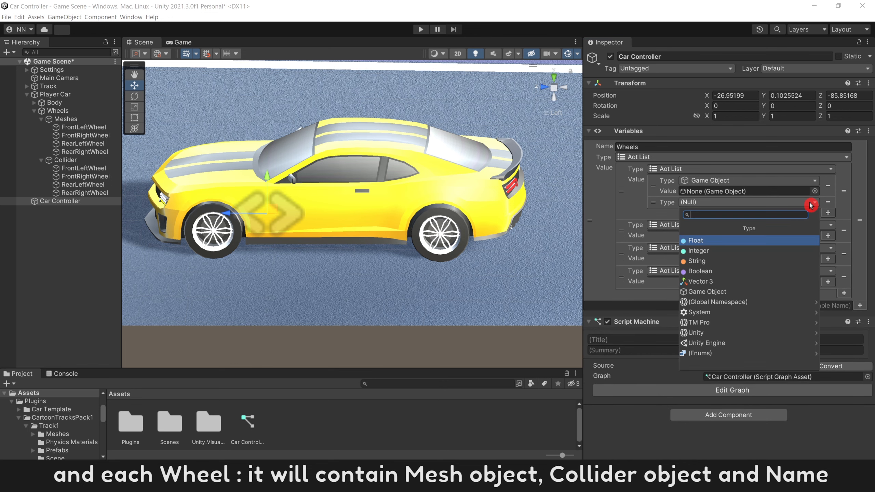
{"action": "type", "text": "game"}
{"action": "key", "text": "Return"}
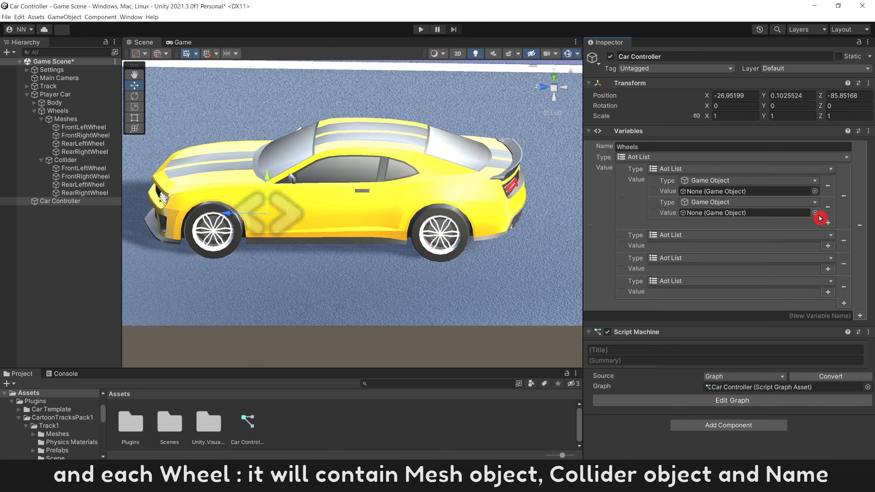
{"action": "left_click", "coordinate": [827, 224]}
{"action": "left_click", "coordinate": [809, 224]}
{"action": "type", "text": "strin"}
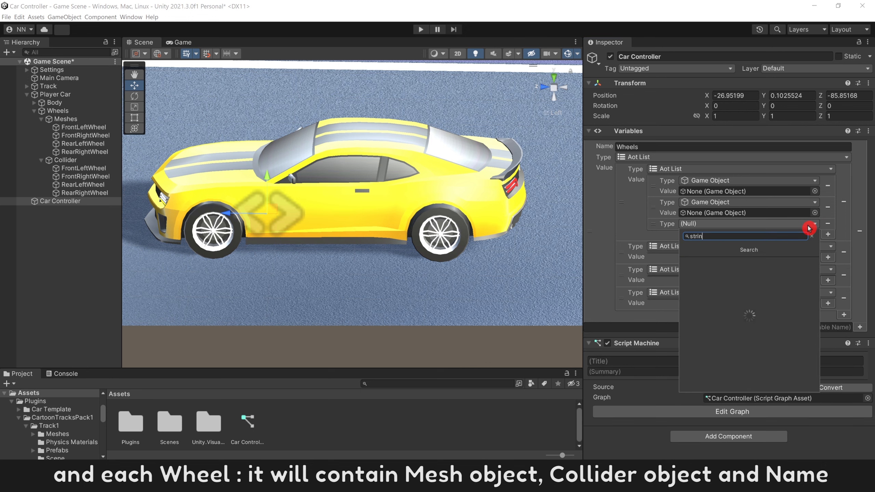
{"action": "left_click", "coordinate": [774, 261]}
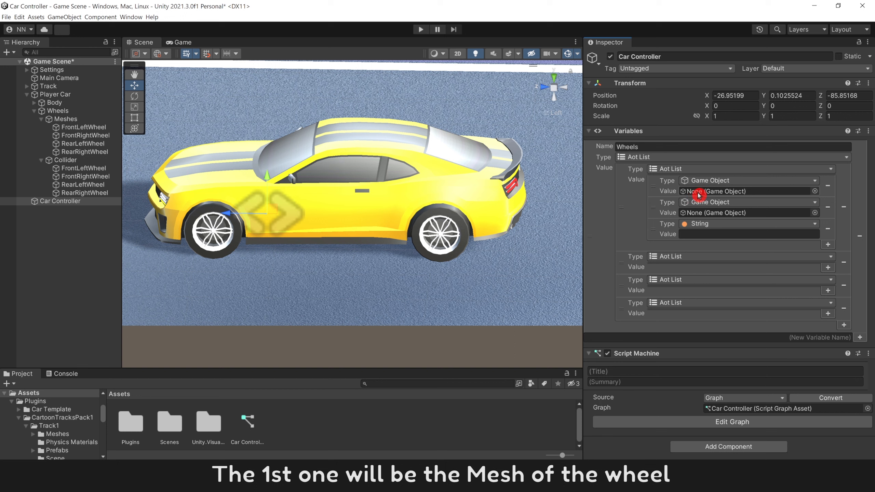
Assign the FrontLeftWheel mesh and FrontLeftWheel collider to the first wheel's Game Object items and set its String to Front
{"action": "left_click_drag", "start_coordinate": [90, 129], "coordinate": [725, 196]}
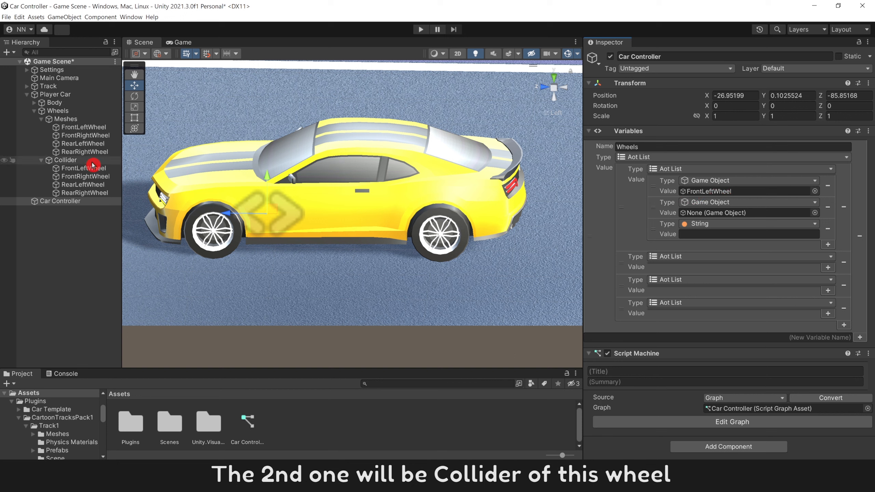
{"action": "left_click_drag", "start_coordinate": [92, 166], "coordinate": [705, 215]}
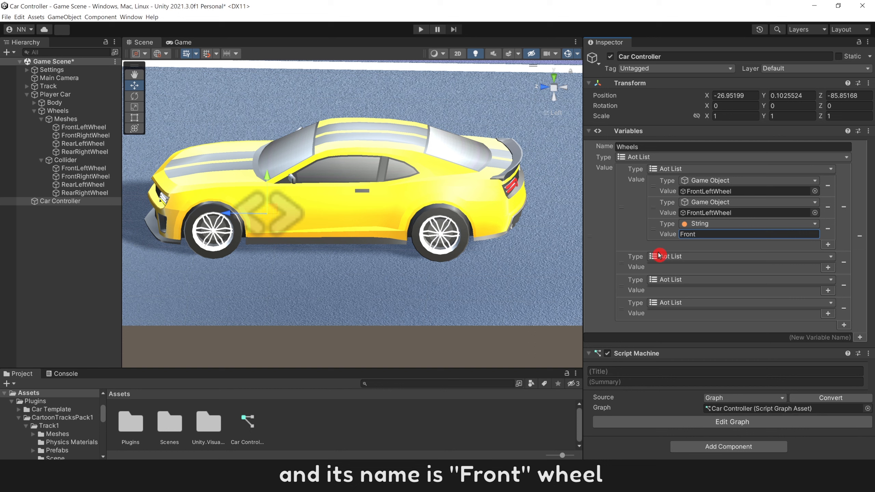
Add two Game Object items and one String item to the second wheel's nested list
{"action": "left_click", "coordinate": [829, 268]}
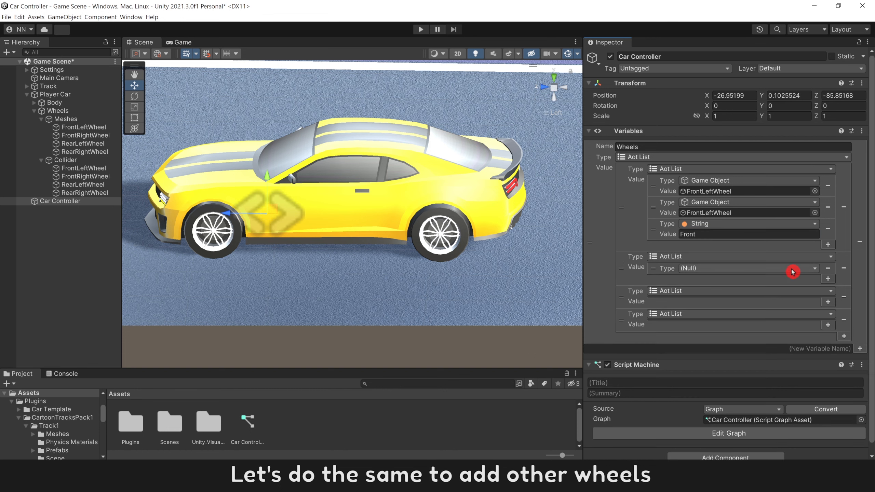
{"action": "left_click", "coordinate": [791, 270]}
{"action": "type", "text": "game"}
{"action": "key", "text": "Return"}
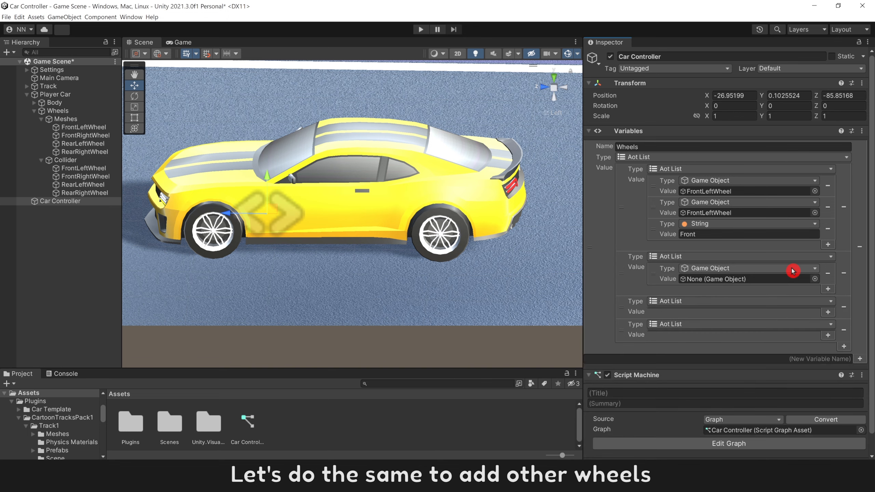
{"action": "left_click", "coordinate": [828, 291]}
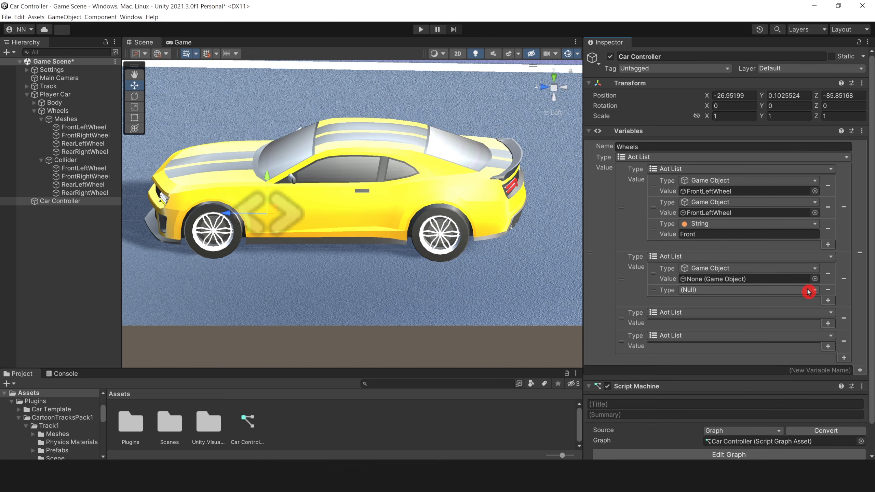
{"action": "left_click", "coordinate": [808, 291]}
{"action": "type", "text": "game"}
{"action": "key", "text": "Return"}
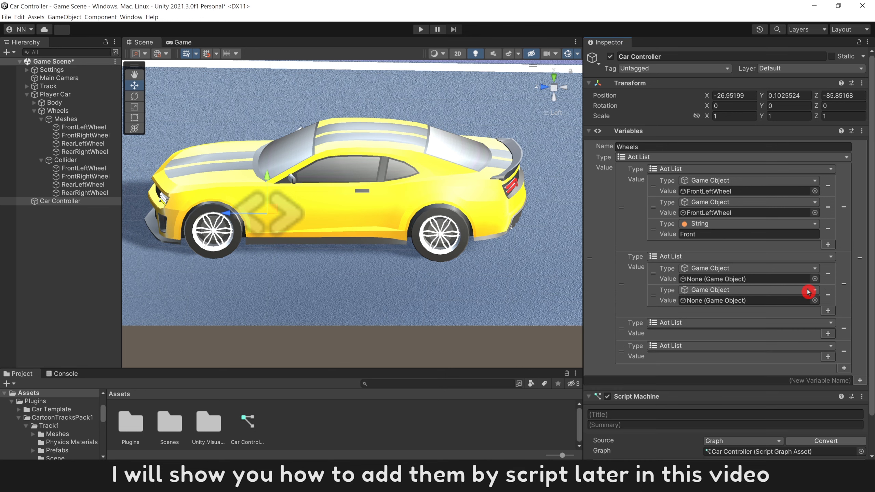
{"action": "left_click", "coordinate": [828, 312]}
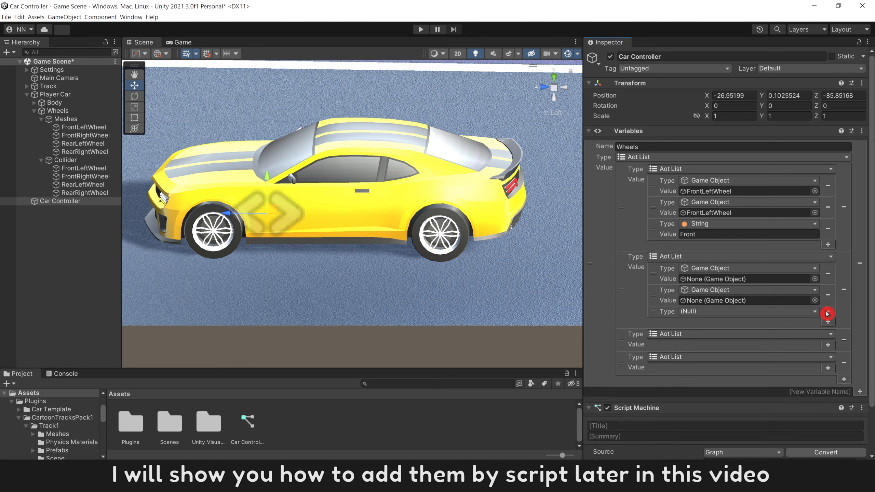
{"action": "left_click", "coordinate": [815, 312]}
{"action": "type", "text": "string"}
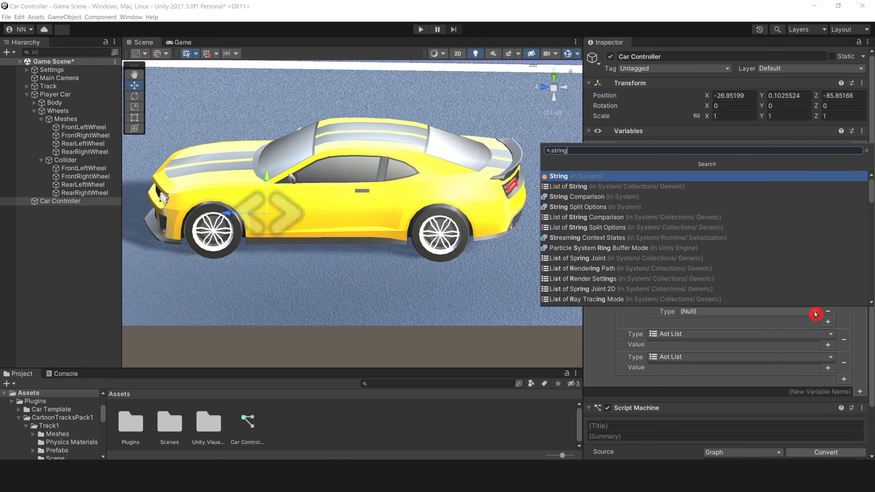
{"action": "key", "text": "Return"}
Add two Game Object items and one String item to the third wheel's nested list
{"action": "scroll", "coordinate": [795, 320], "scroll_direction": "down", "scroll_amount": 3}
{"action": "left_click", "coordinate": [828, 292]}
{"action": "left_click", "coordinate": [800, 295]}
{"action": "type", "text": "game"}
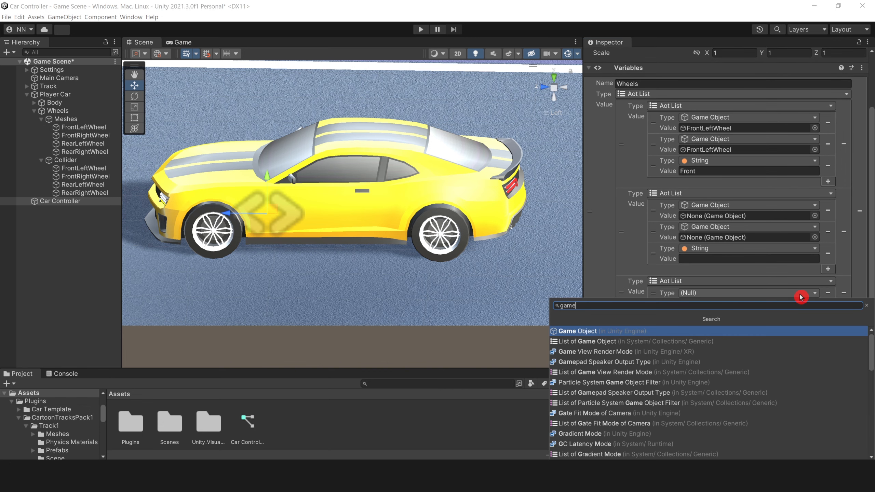
{"action": "key", "text": "Return"}
{"action": "left_click", "coordinate": [828, 314]}
{"action": "left_click", "coordinate": [802, 317]}
{"action": "key", "text": "Return"}
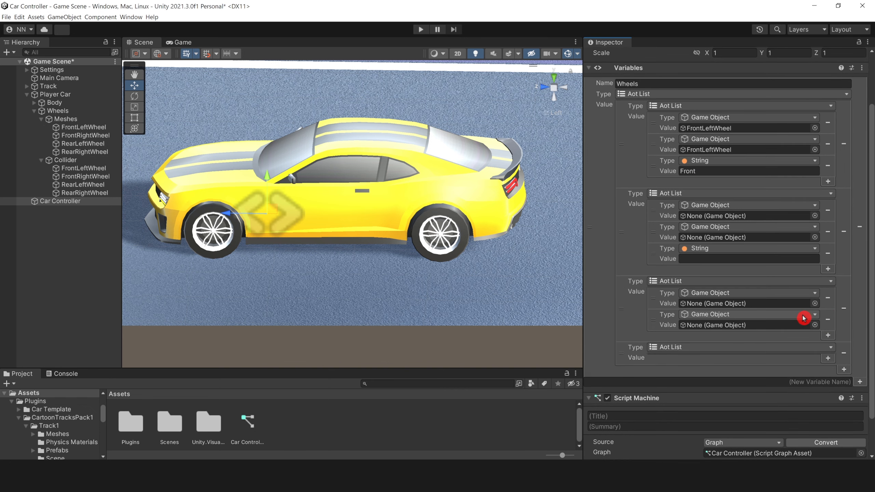
{"action": "left_click", "coordinate": [827, 335]}
{"action": "left_click", "coordinate": [797, 337]}
{"action": "type", "text": "string"}
{"action": "key", "text": "Return"}
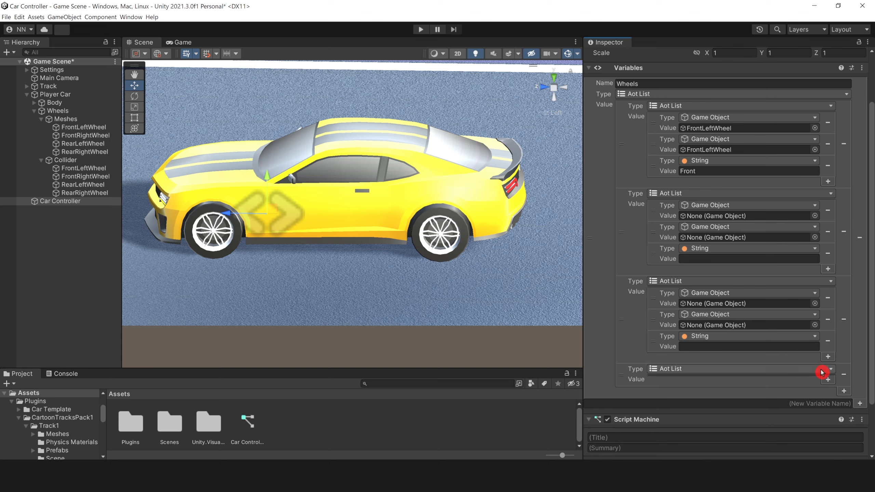
Add two Game Object items and one String item to the fourth wheel's nested list
{"action": "left_click", "coordinate": [828, 379]}
{"action": "left_click", "coordinate": [805, 381]}
{"action": "type", "text": "game"}
{"action": "key", "text": "Return"}
{"action": "left_click", "coordinate": [828, 401]}
{"action": "left_click", "coordinate": [802, 402]}
{"action": "type", "text": "game"}
{"action": "key", "text": "Return"}
{"action": "left_click", "coordinate": [827, 426]}
{"action": "left_click", "coordinate": [814, 426]}
{"action": "type", "text": "string"}
{"action": "key", "text": "Return"}
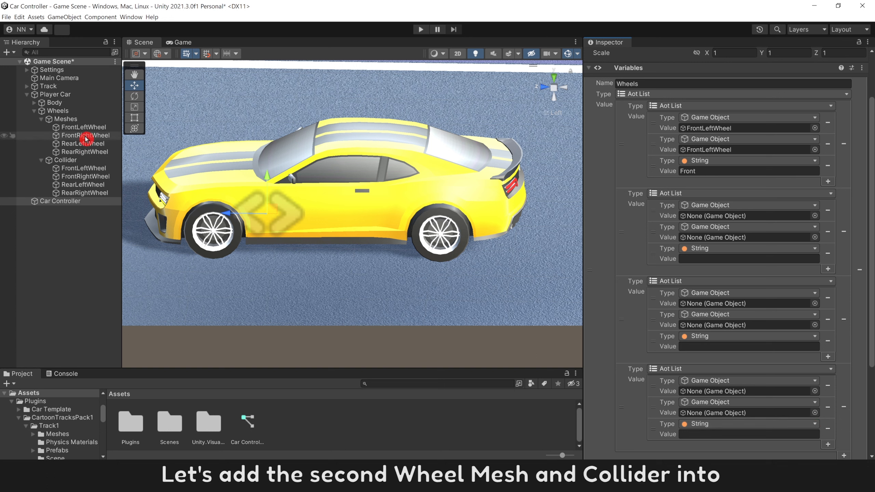
Assign the FrontRightWheel mesh and FrontRightWheel collider to the second wheel's Game Object items and set its String to Front
{"action": "left_click_drag", "start_coordinate": [85, 137], "coordinate": [717, 221]}
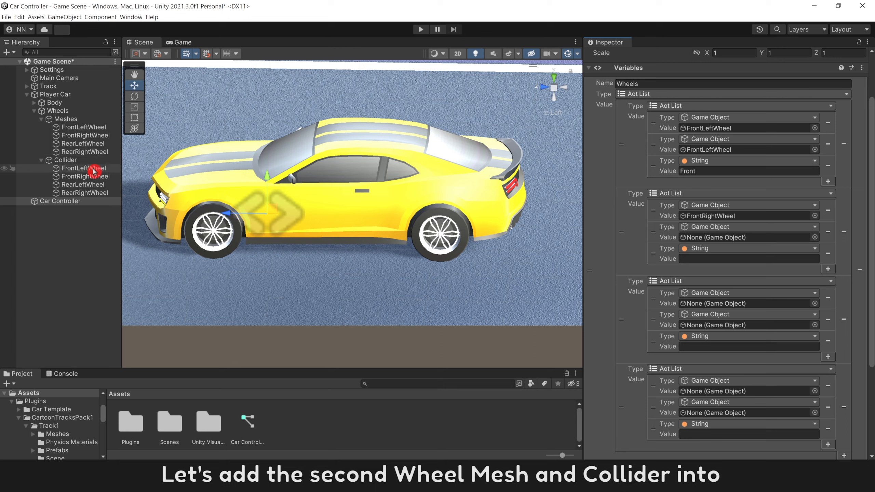
{"action": "left_click", "coordinate": [93, 178]}
{"action": "left_click_drag", "start_coordinate": [93, 180], "coordinate": [708, 243]}
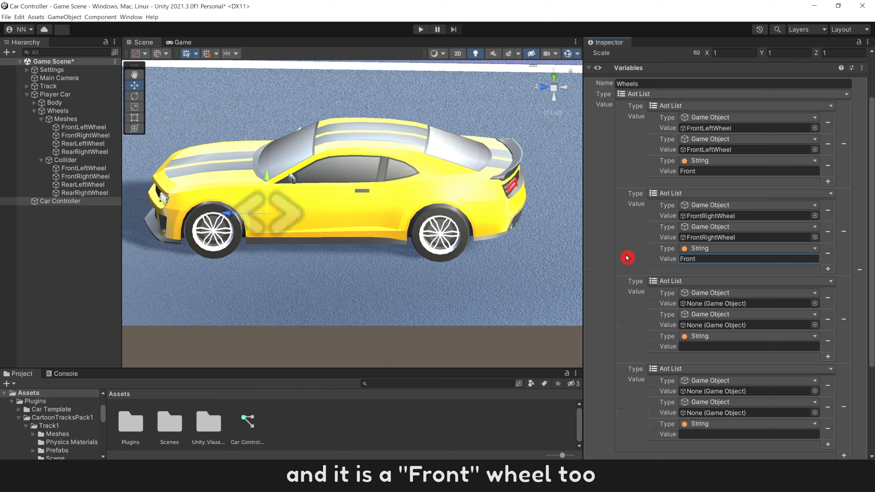
Assign the RearLeftWheel mesh and RearLeftWheel collider to the third wheel's Game Object items and set its String to Rear
{"action": "left_click_drag", "start_coordinate": [111, 144], "coordinate": [741, 303]}
{"action": "left_click_drag", "start_coordinate": [104, 184], "coordinate": [696, 328]}
{"action": "left_click", "coordinate": [684, 346]}
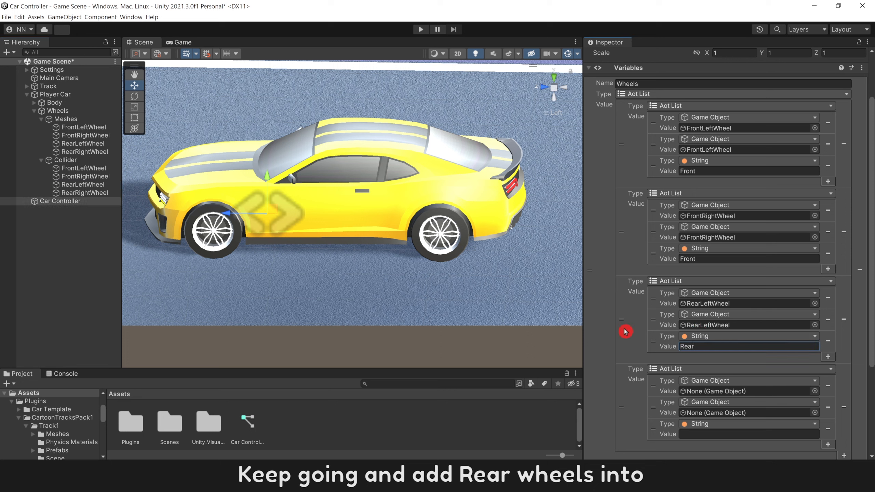
Assign the RearRightWheel mesh and RearRightWheel collider to the fourth wheel's Game Object items and set its String to Rear
{"action": "left_click_drag", "start_coordinate": [84, 152], "coordinate": [709, 391]}
{"action": "left_click_drag", "start_coordinate": [103, 197], "coordinate": [709, 412]}
{"action": "left_click", "coordinate": [684, 434]}
{"action": "type", "text": "Rear"}
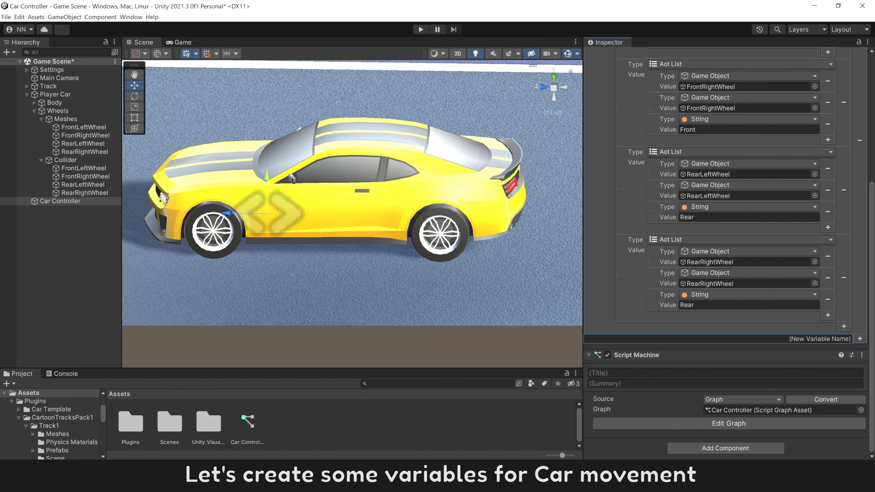
Add a Float variable named Base Speed to the Car Controller object and set its value to 600
{"action": "type", "text": "Base Speed"}
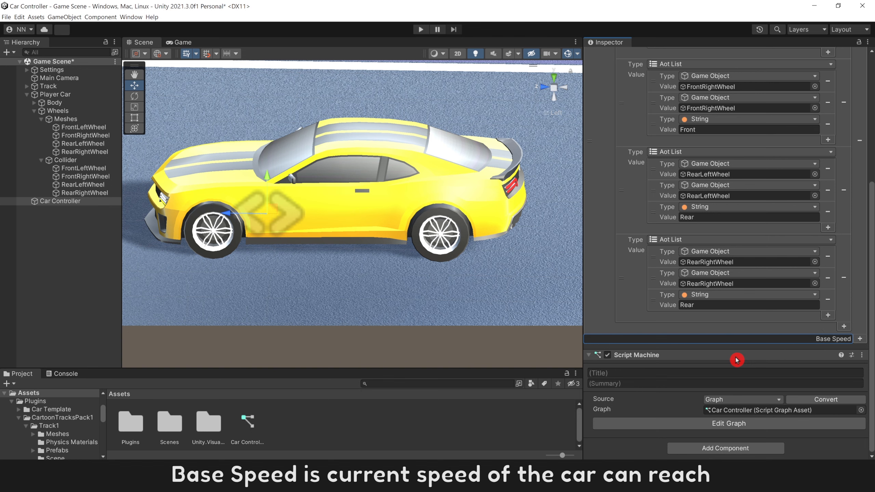
{"action": "key", "text": "Return"}
{"action": "left_click", "coordinate": [738, 351]}
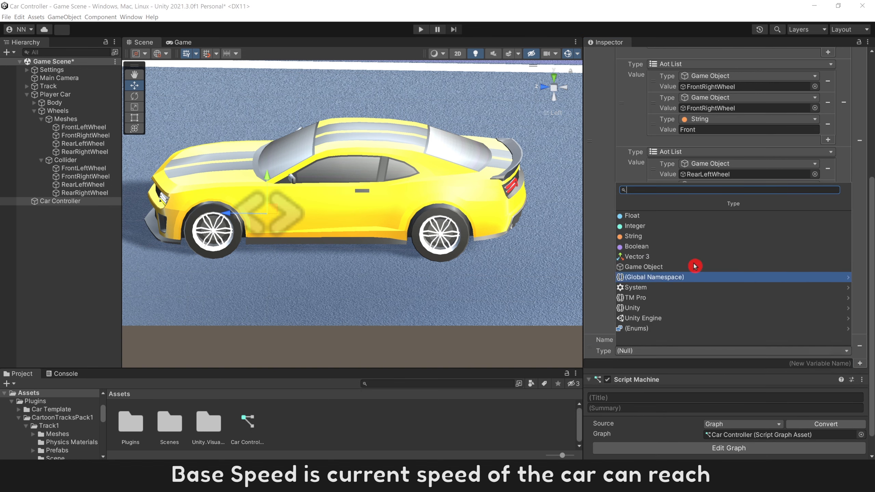
{"action": "left_click", "coordinate": [678, 219]}
{"action": "left_click", "coordinate": [682, 361]}
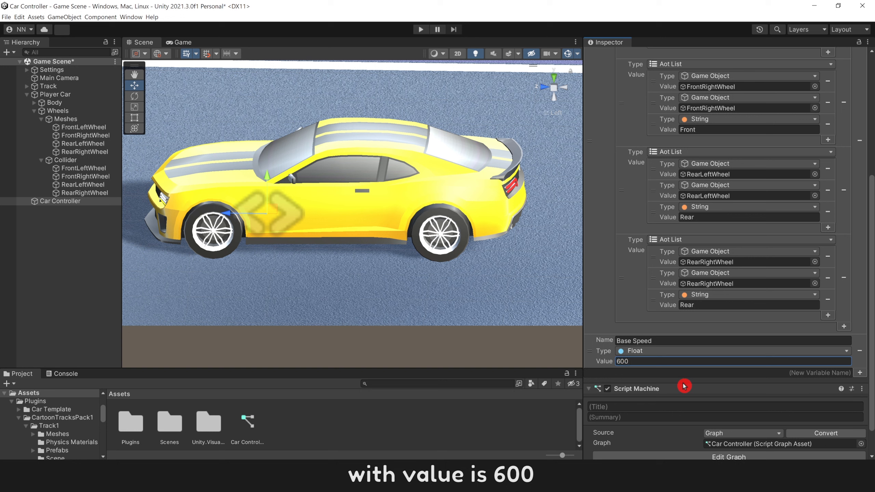
Add a Float variable named Max Acceleration to the Car Controller object and set its value to 30
{"action": "left_click", "coordinate": [692, 373]}
{"action": "type", "text": "Max"}
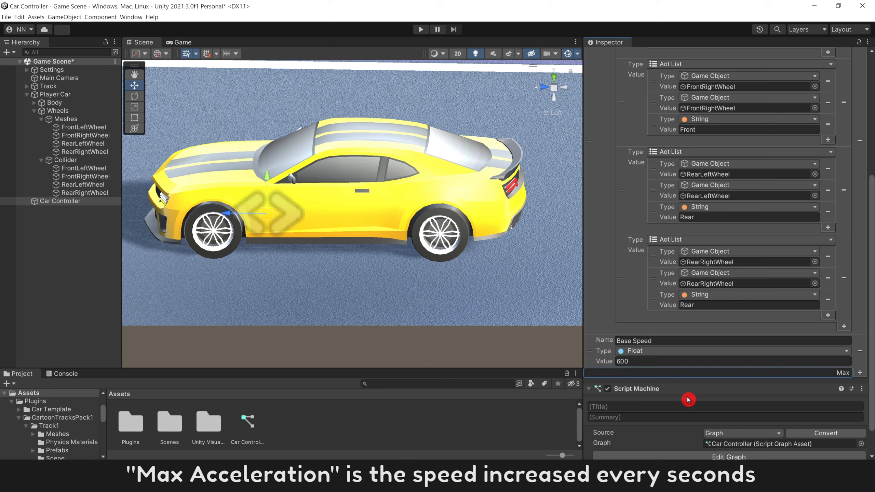
{"action": "type", "text": " Acceleration"}
{"action": "key", "text": "Return"}
{"action": "left_click", "coordinate": [690, 385]}
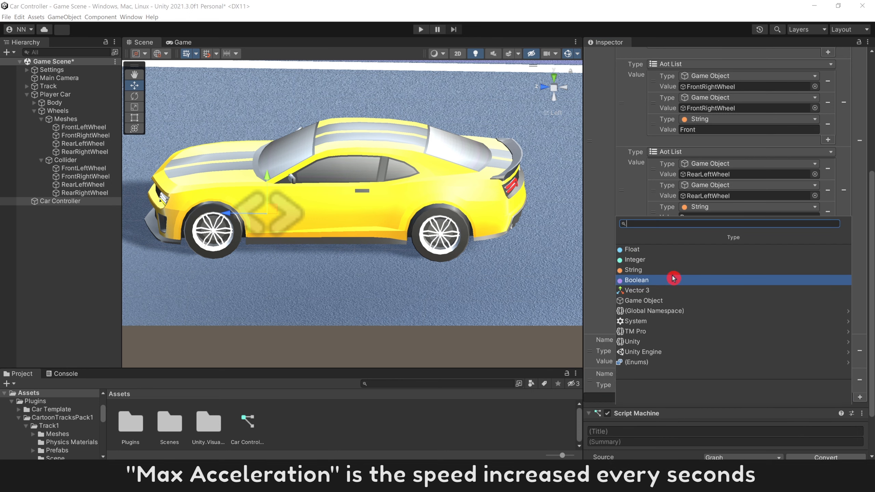
{"action": "left_click", "coordinate": [620, 249]}
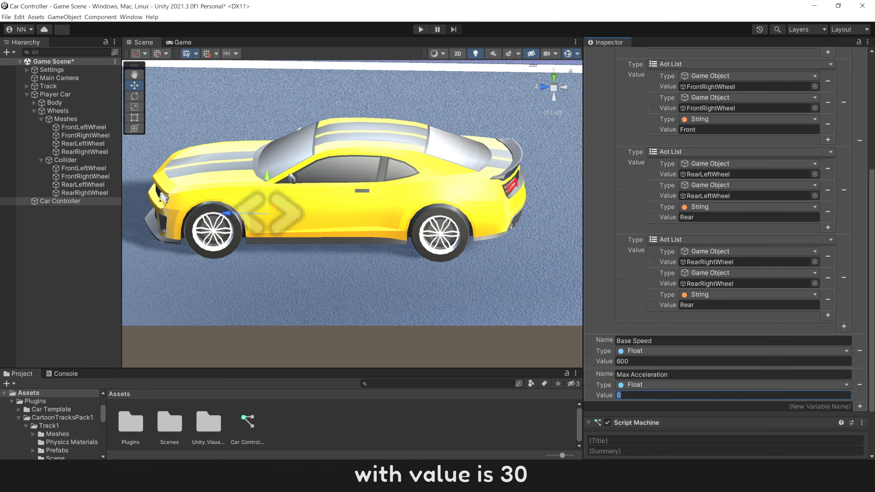
{"action": "scroll", "coordinate": [727, 251], "scroll_direction": "down", "scroll_amount": 3}
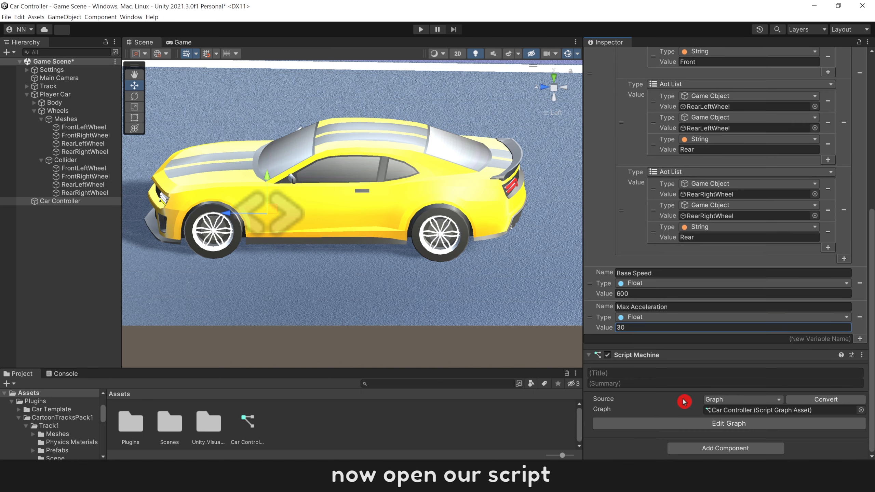
Open the Car Controller script graph, delete the On Start event and move On Update to the graph's upper-left area
{"action": "left_click", "coordinate": [716, 422]}
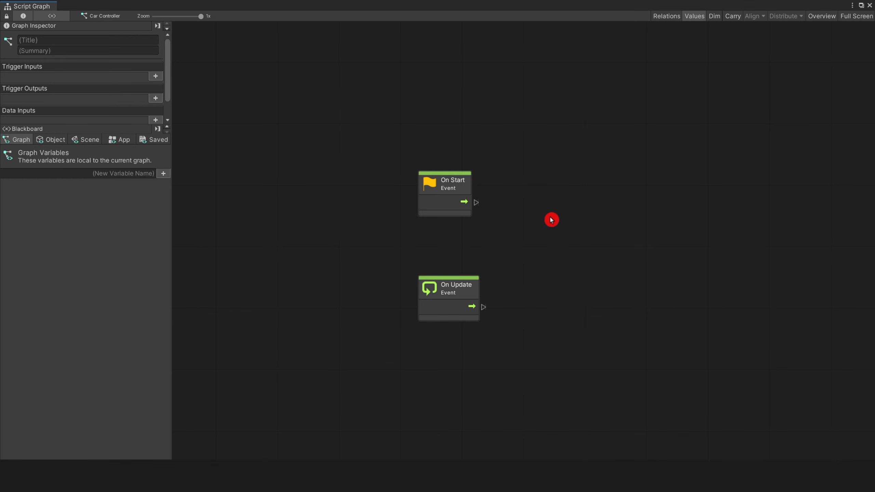
{"action": "left_click", "coordinate": [452, 203]}
{"action": "key", "text": "Delete"}
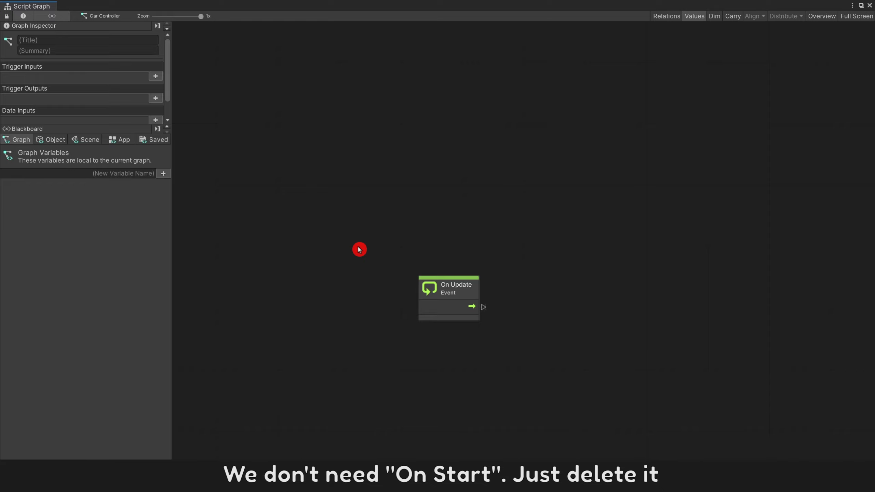
{"action": "left_click_drag", "start_coordinate": [449, 296], "coordinate": [248, 113]}
Add a Trigger Custom Event node named Move and connect On Update's flow output to it
{"action": "right_click", "coordinate": [324, 160]}
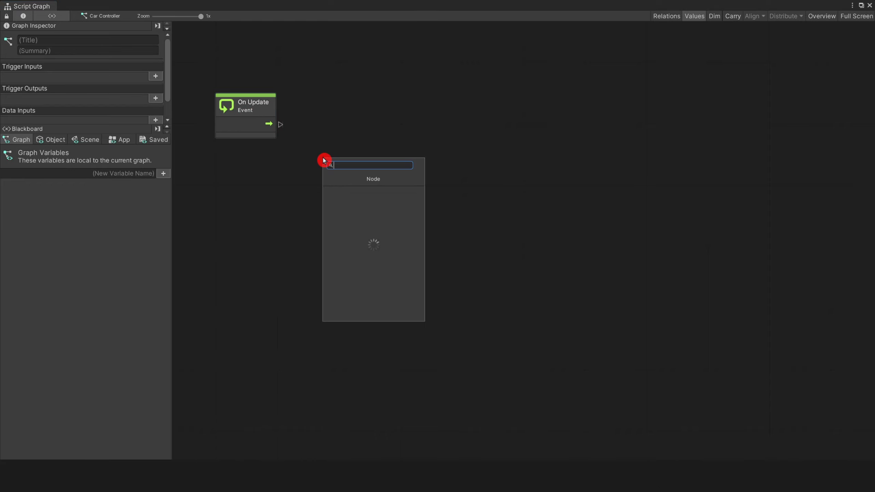
{"action": "type", "text": "tr c e"}
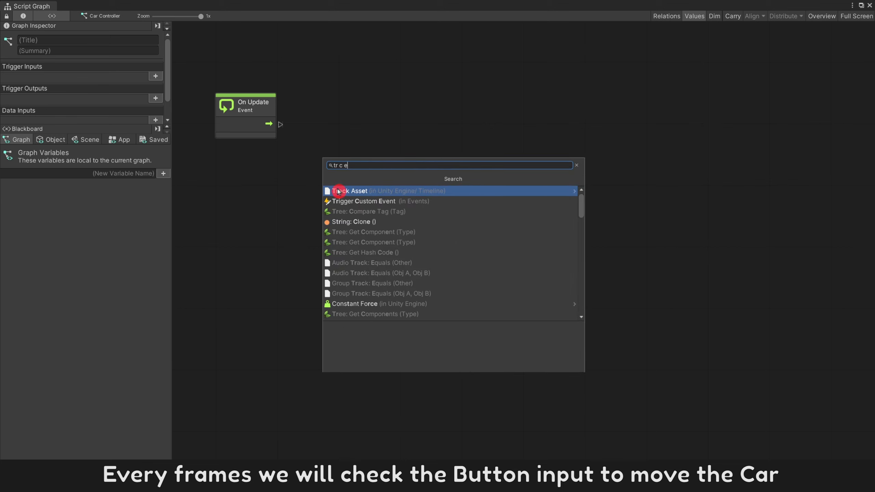
{"action": "left_click", "coordinate": [344, 191]}
{"action": "left_click_drag", "start_coordinate": [344, 200], "coordinate": [344, 123]}
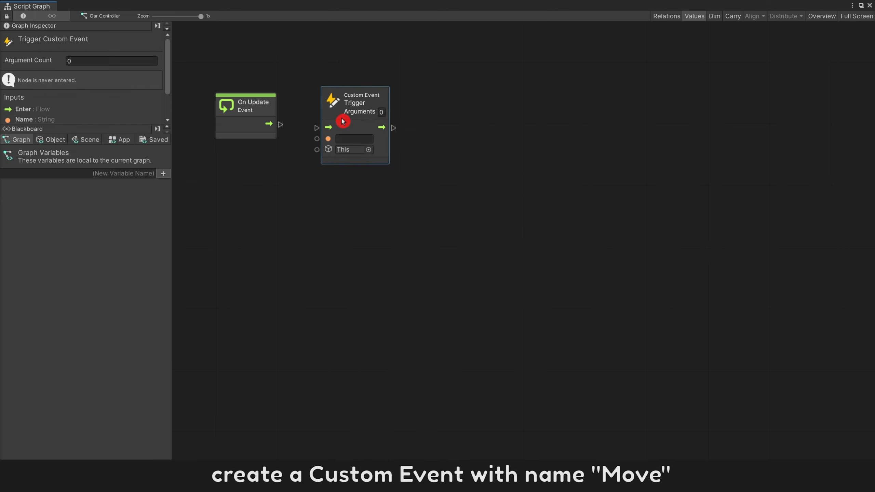
{"action": "left_click_drag", "start_coordinate": [285, 123], "coordinate": [314, 125]}
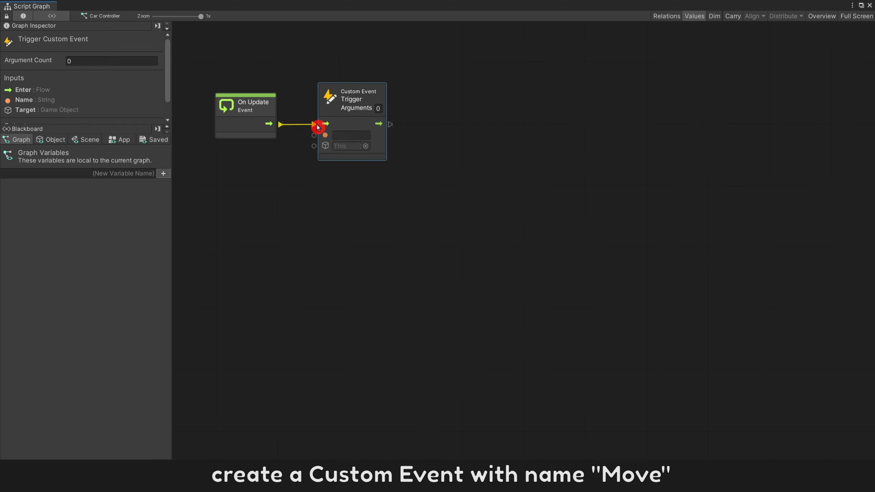
{"action": "left_click", "coordinate": [290, 199]}
Add a Custom Event node below On Update and name it Move, matching the trigger node
{"action": "right_click", "coordinate": [278, 211]}
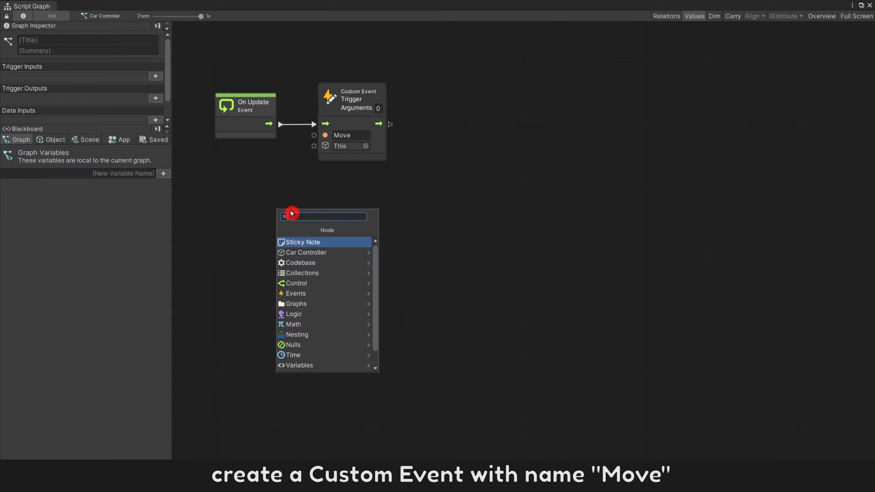
{"action": "type", "text": "cus e"}
{"action": "left_click", "coordinate": [297, 244]}
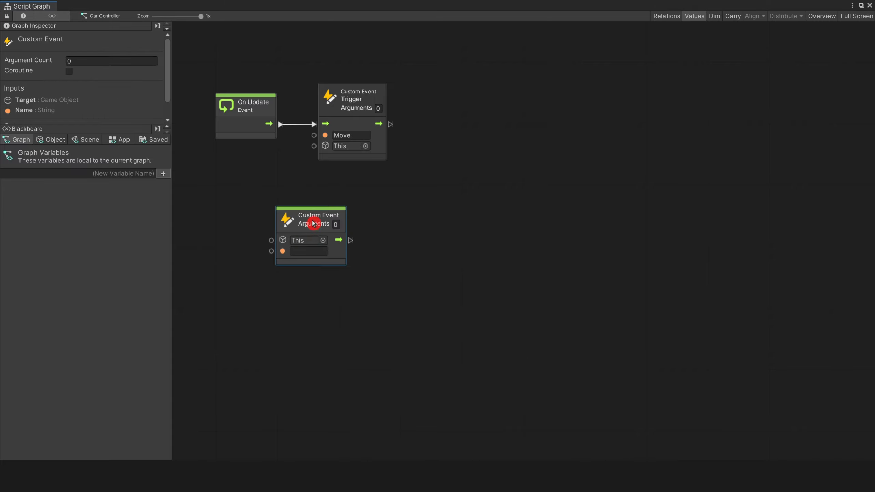
{"action": "left_click_drag", "start_coordinate": [313, 221], "coordinate": [250, 229]}
{"action": "double_click", "coordinate": [343, 135]}
{"action": "key", "text": "ctrl+c"}
{"action": "left_click", "coordinate": [249, 258]}
{"action": "key", "text": "ctrl+v"}
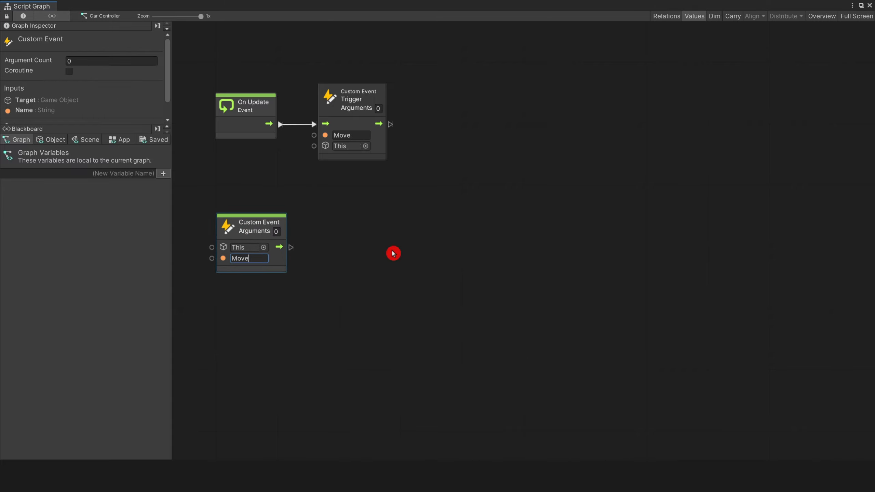
{"action": "left_click", "coordinate": [393, 255]}
Add an Input Get Key (Name) node below the Move event and set its name to w
{"action": "right_click", "coordinate": [333, 294]}
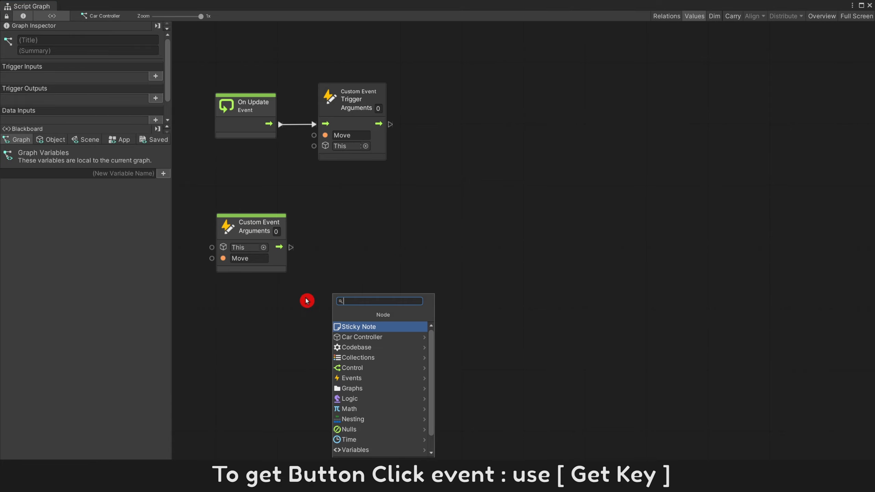
{"action": "type", "text": "get key"}
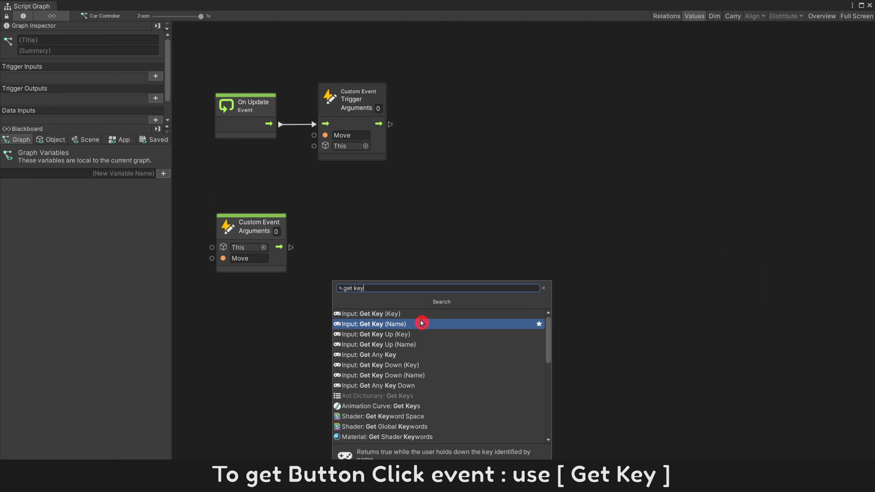
{"action": "left_click", "coordinate": [427, 328]}
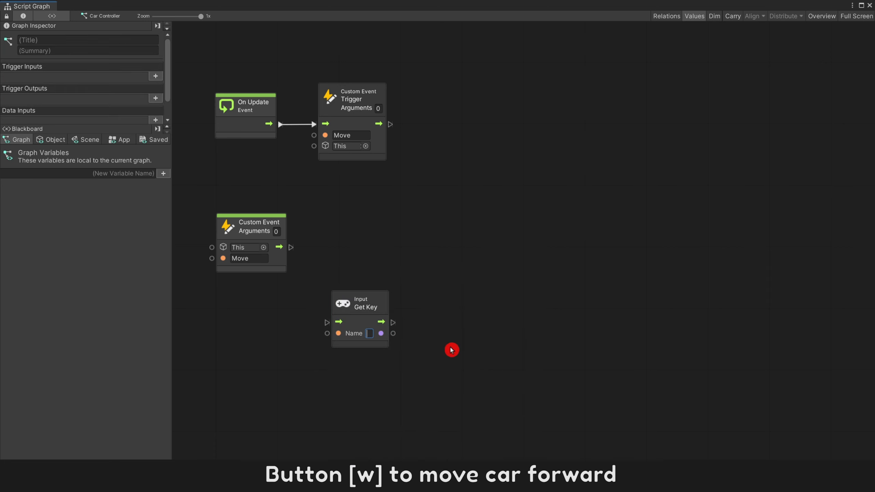
Create an If node from Get Key's result, align both beside the Move event and connect the event's flow to the If
{"action": "left_click_drag", "start_coordinate": [394, 334], "coordinate": [365, 254]}
{"action": "left_click", "coordinate": [455, 329]}
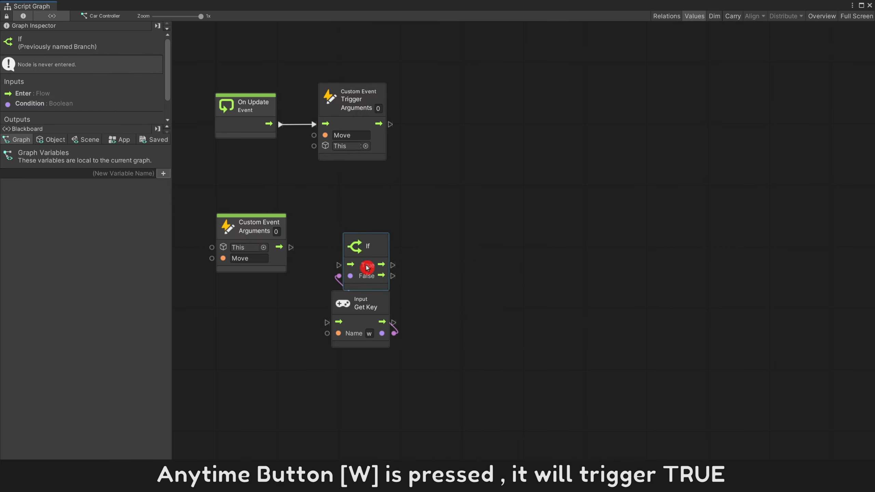
{"action": "left_click_drag", "start_coordinate": [475, 357], "coordinate": [334, 255]}
{"action": "left_click_drag", "start_coordinate": [369, 267], "coordinate": [366, 250]}
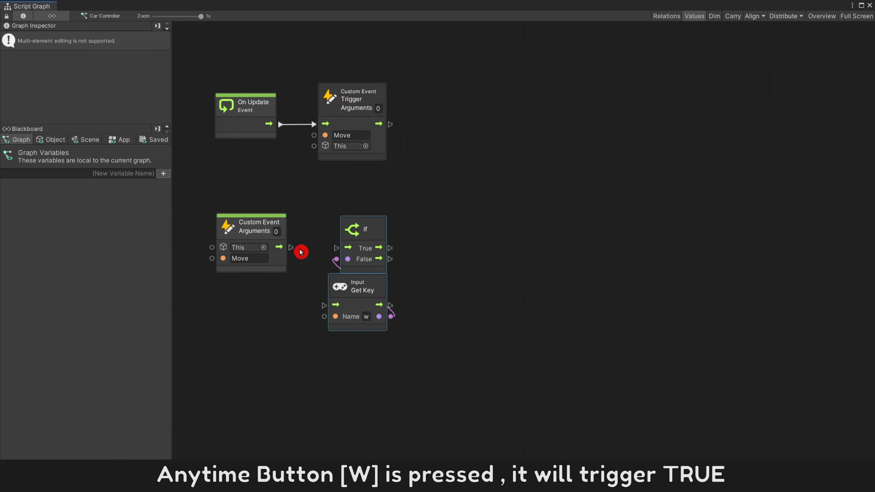
{"action": "left_click_drag", "start_coordinate": [299, 249], "coordinate": [348, 254]}
Search for a Trigger Custom Event node to place beside the If node
{"action": "right_click", "coordinate": [467, 247]}
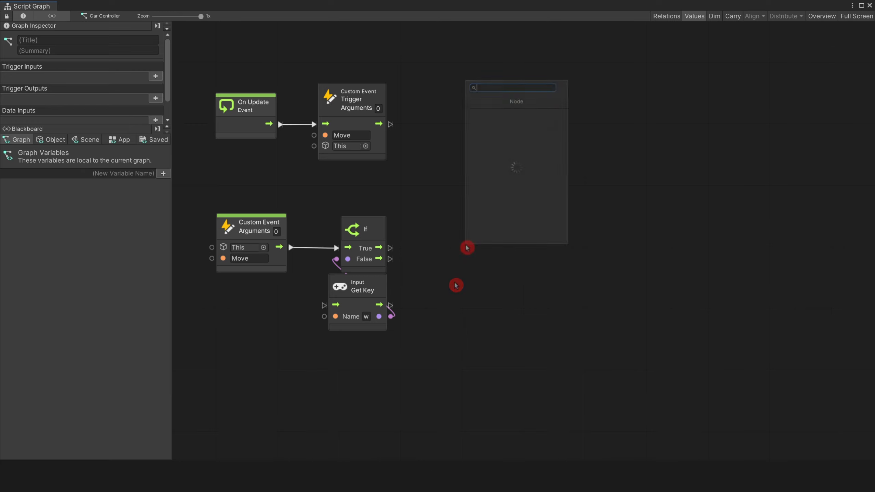
{"action": "type", "text": "tri c e"}
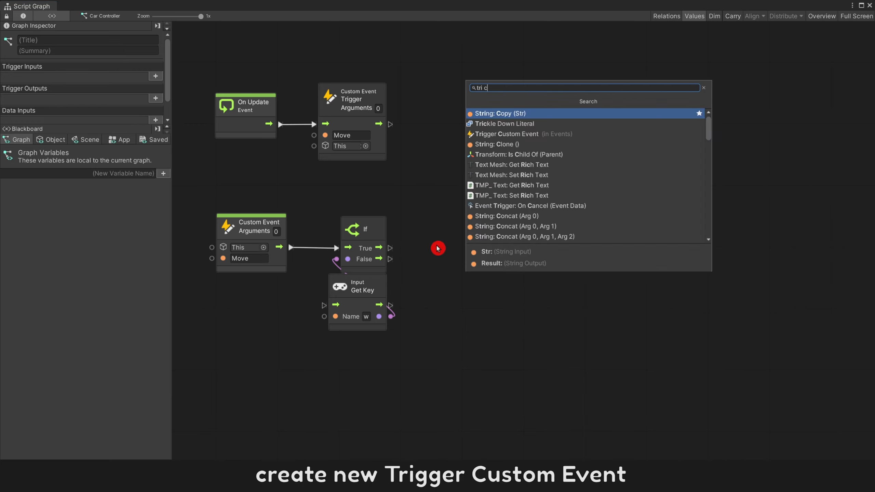
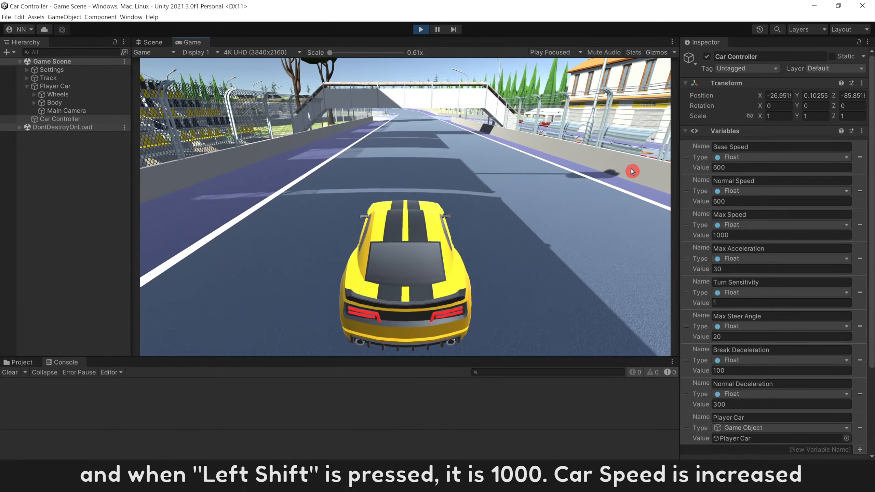
Test the car's Left Shift speed boost in Play mode
{"action": "key", "text": "shift"}
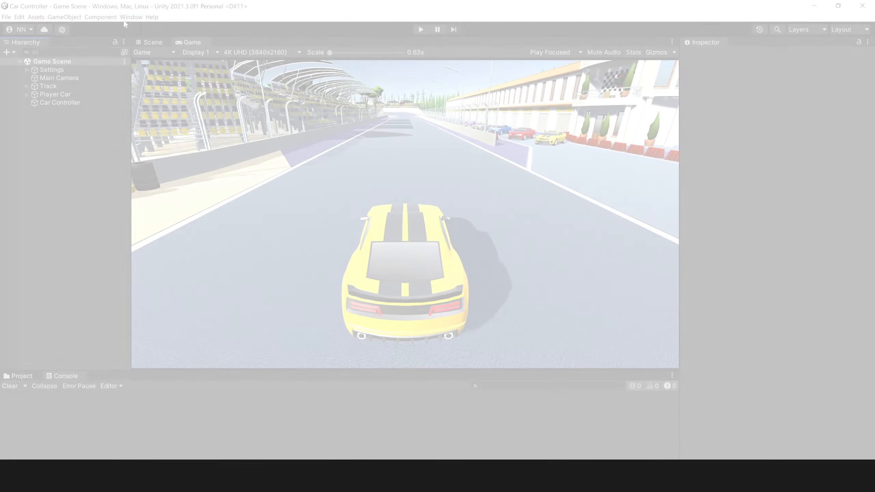
Review the Cartoon FX Remaster Free, Magic Effects FREE and Particle Pack entries in the Package Manager's VFX search
{"action": "left_click", "coordinate": [128, 17]}
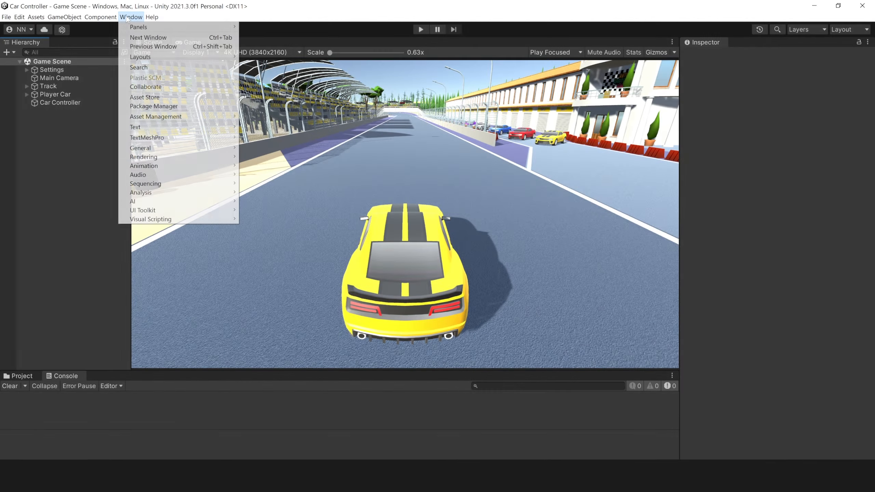
{"action": "left_click", "coordinate": [153, 107]}
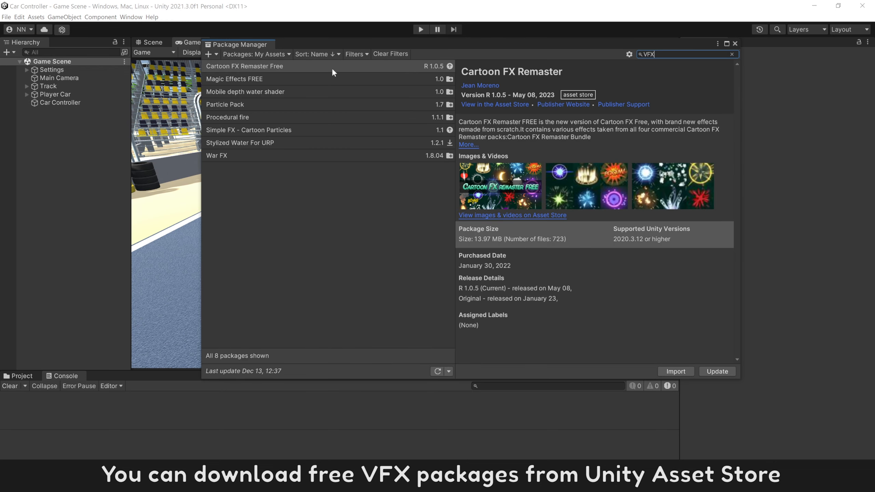
{"action": "left_click", "coordinate": [309, 67]}
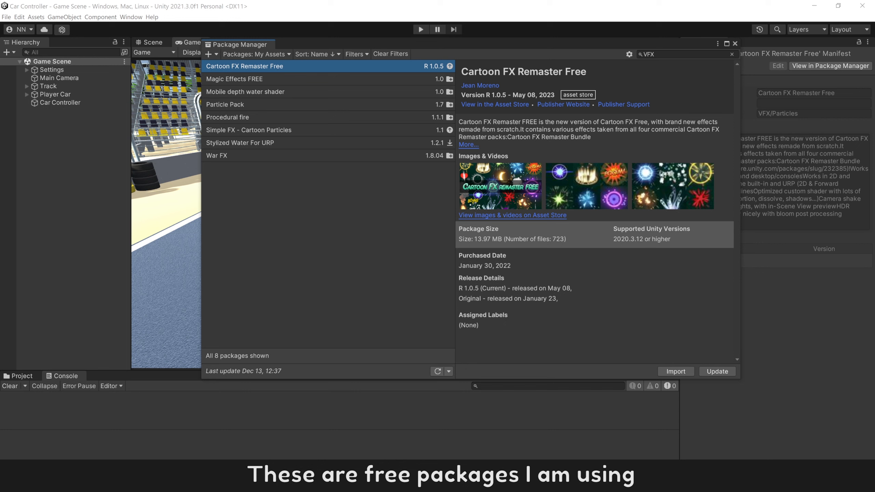
{"action": "left_click_drag", "start_coordinate": [462, 72], "coordinate": [544, 72]}
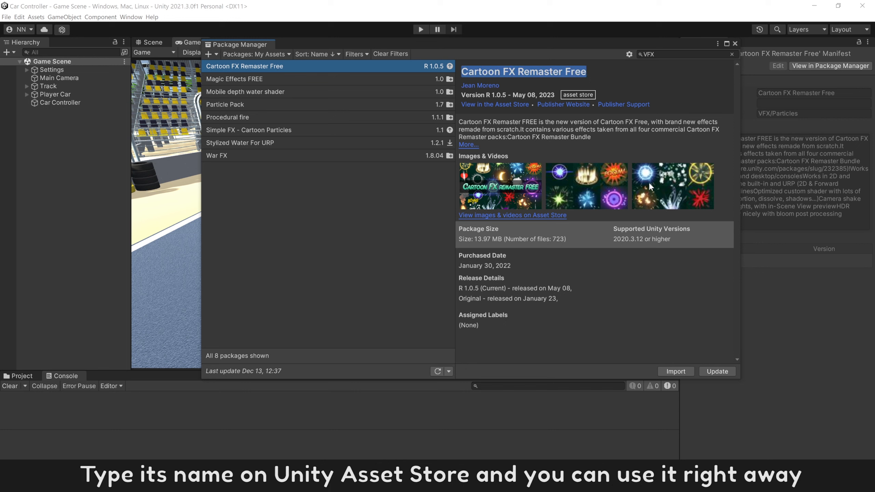
{"action": "left_click", "coordinate": [313, 79]}
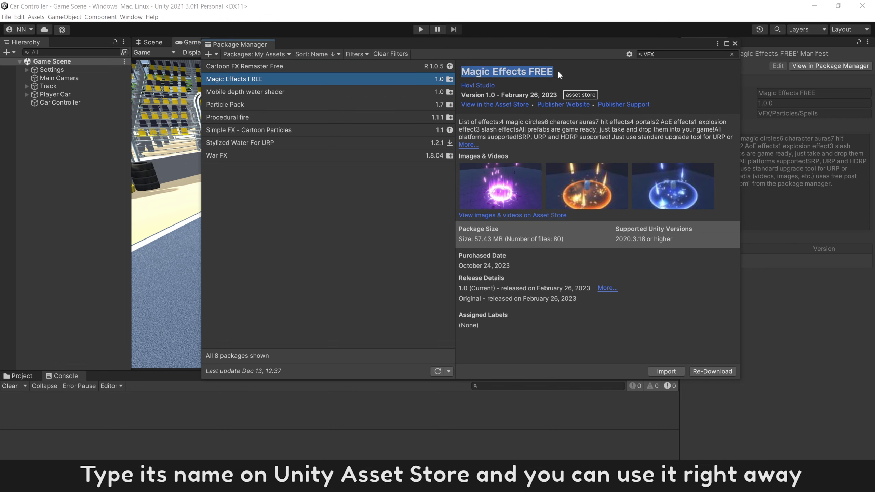
{"action": "left_click", "coordinate": [301, 107]}
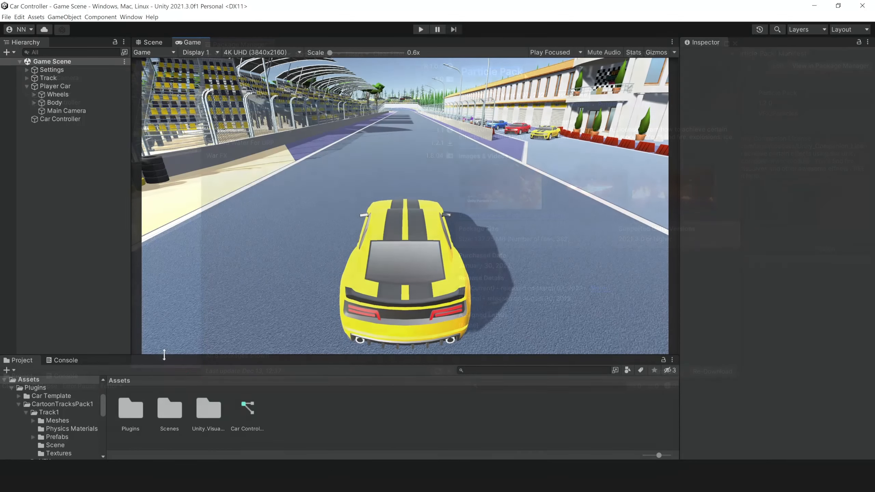
Add the VFX Boost prefab from the Plugins/VFX folder to the scene and nest it under Player Car's Body
{"action": "left_click", "coordinate": [133, 416]}
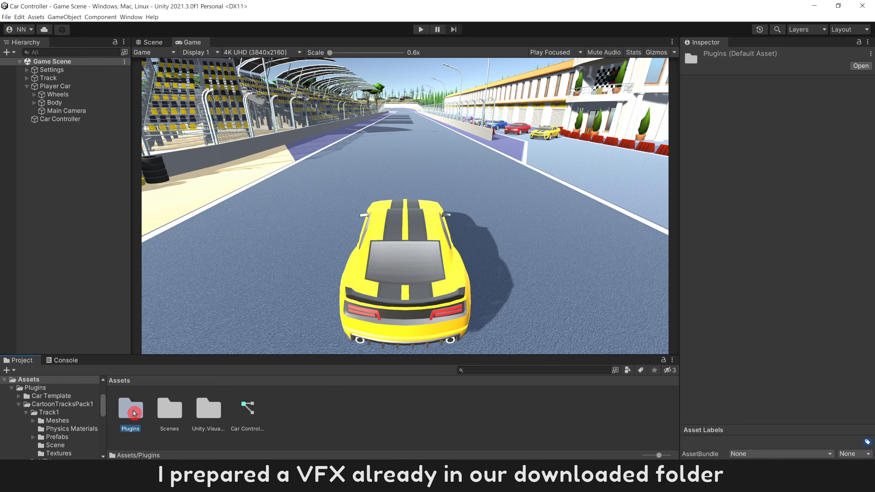
{"action": "double_click", "coordinate": [135, 414]}
{"action": "left_click", "coordinate": [250, 409]}
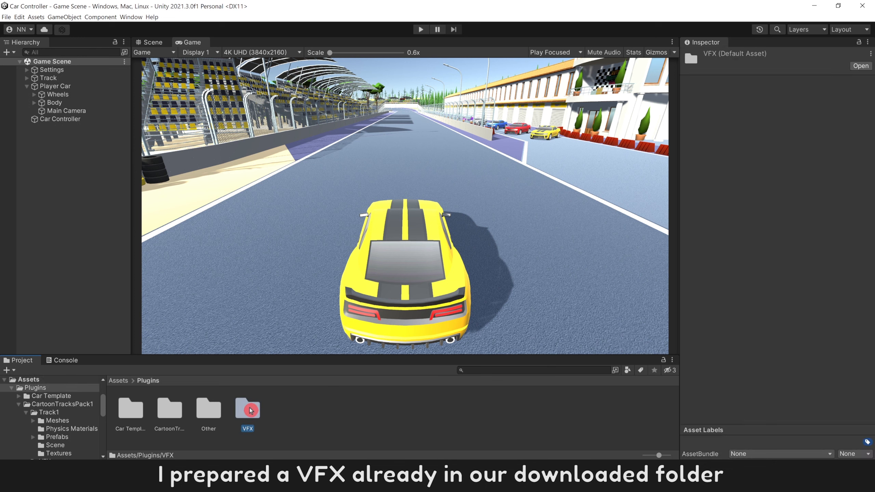
{"action": "double_click", "coordinate": [250, 410]}
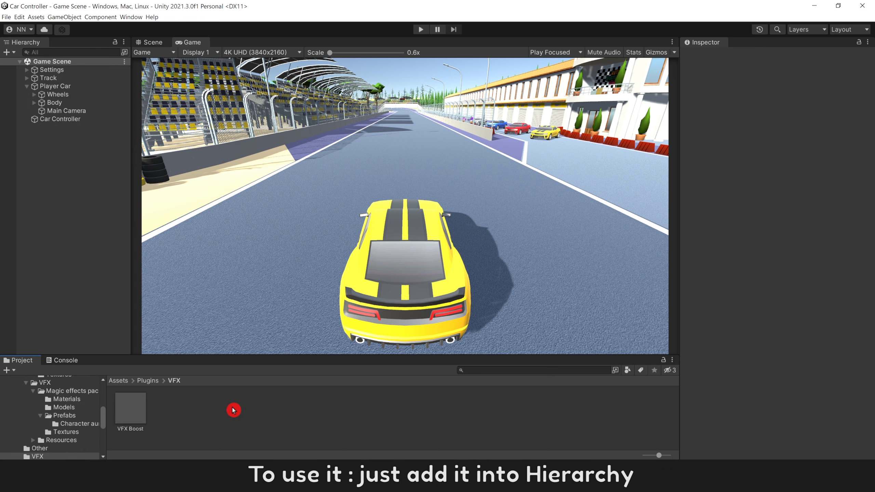
{"action": "left_click_drag", "start_coordinate": [111, 357], "coordinate": [66, 227]}
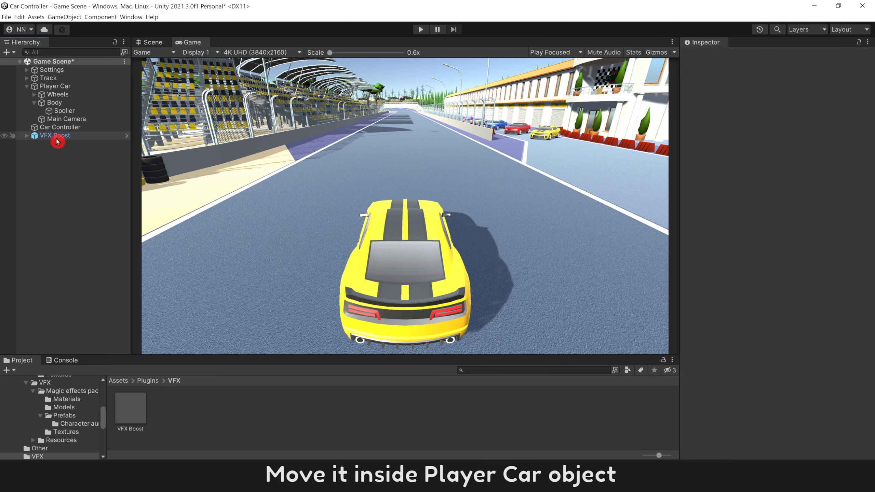
{"action": "left_click_drag", "start_coordinate": [73, 103], "coordinate": [72, 103]}
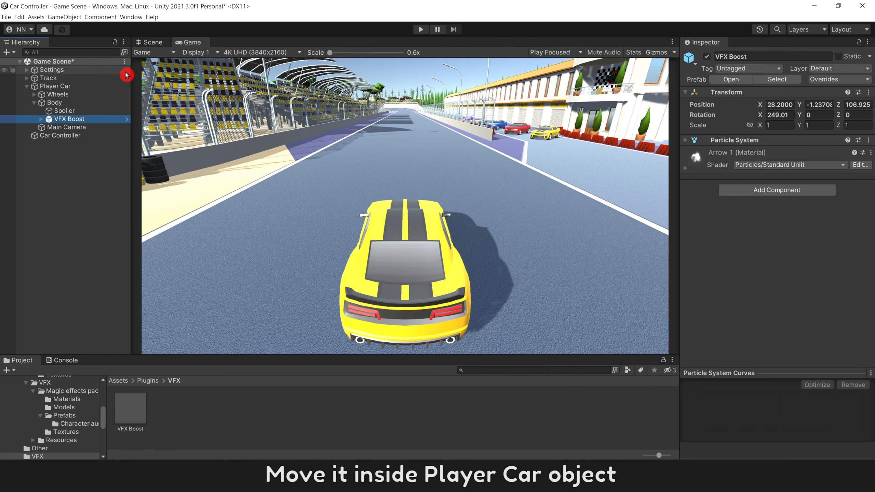
Reset the VFX Boost object's position to X 0, Y 0, Z 0 so it sits at the car's origin
{"action": "left_click", "coordinate": [154, 48]}
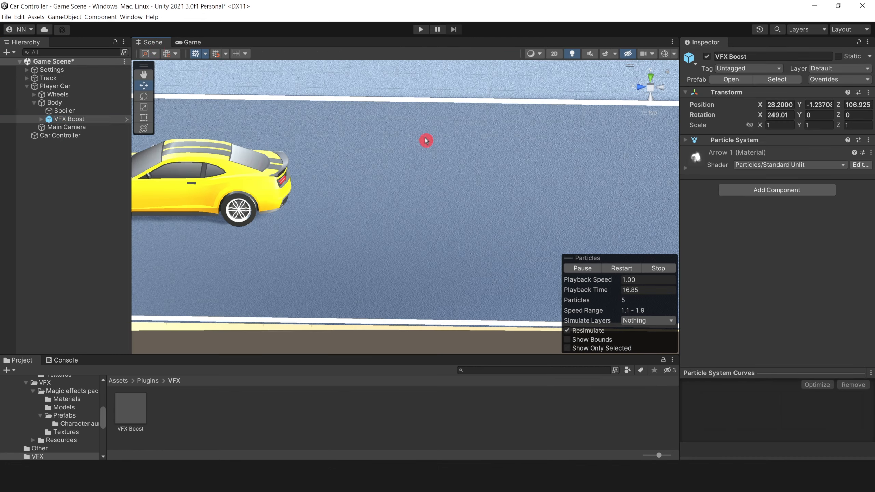
{"action": "key", "text": "f"}
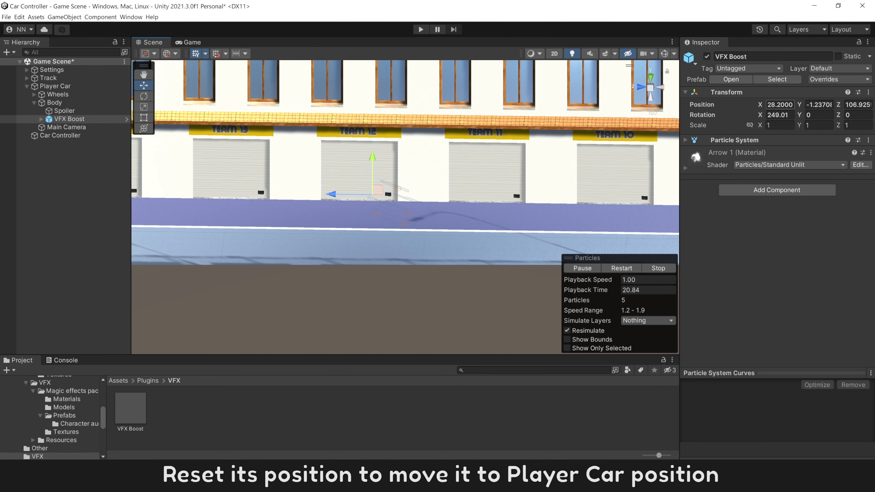
{"action": "type", "text": "0"}
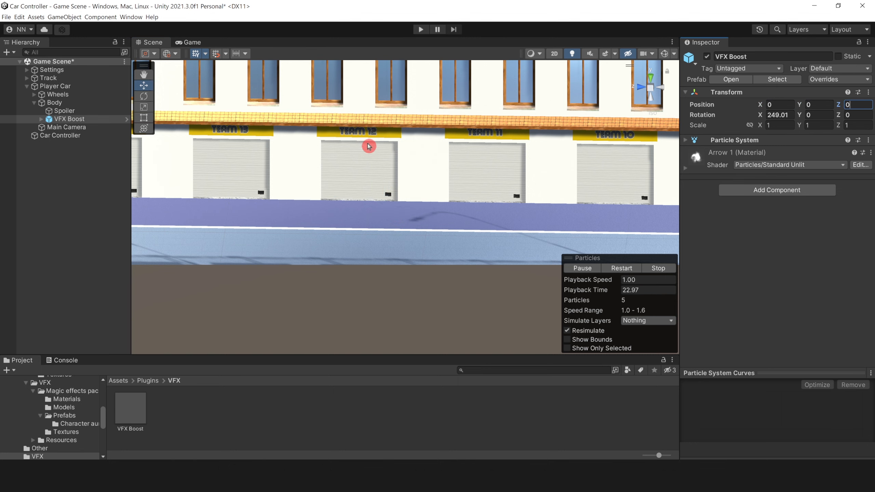
Move VFX Boost above and behind the car to about Y 1.27 and Z -2.02, and check it in the Game view
{"action": "right_click", "coordinate": [367, 147]}
{"action": "key", "text": "f"}
{"action": "scroll", "coordinate": [389, 204], "scroll_direction": "up", "scroll_amount": 8}
{"action": "left_click_drag", "start_coordinate": [389, 204], "coordinate": [298, 109], "text": "alt"}
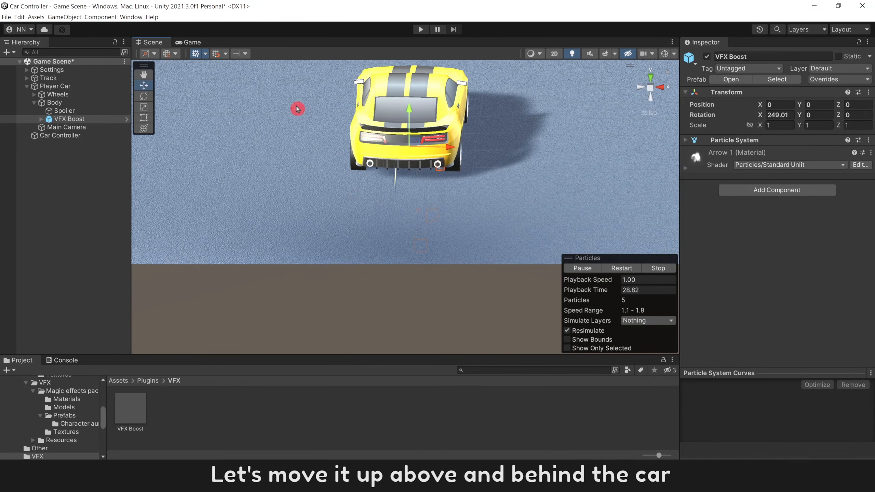
{"action": "left_click_drag", "start_coordinate": [410, 115], "coordinate": [408, 49]}
{"action": "left_click_drag", "start_coordinate": [565, 159], "coordinate": [396, 104], "text": "alt"}
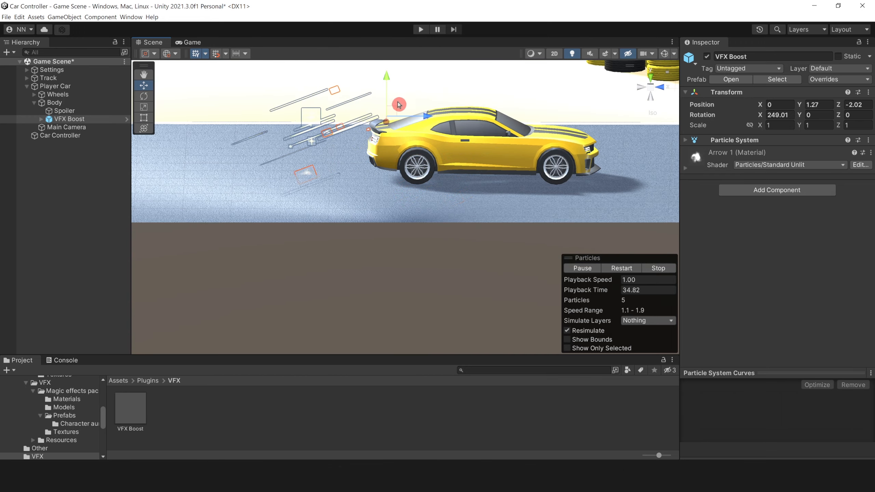
{"action": "left_click", "coordinate": [192, 43]}
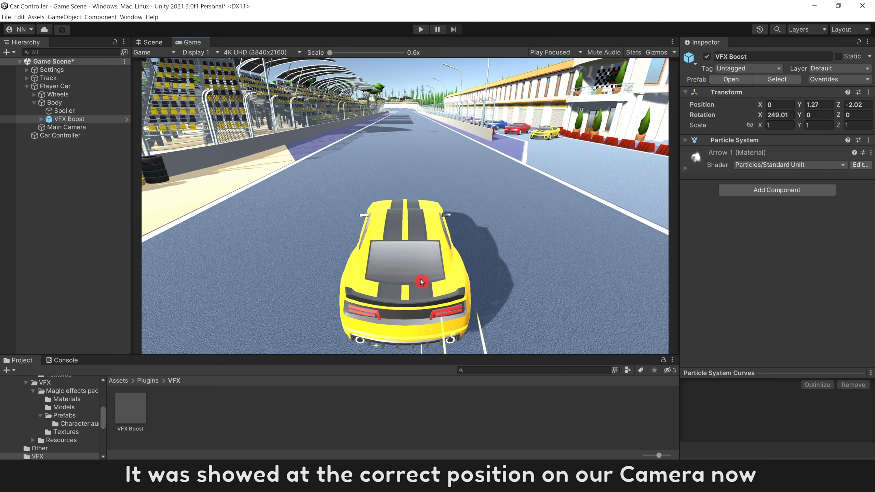
Nest VFX Boost under Main Camera so it follows the camera, and save the scene
{"action": "left_click_drag", "start_coordinate": [56, 119], "coordinate": [78, 128]}
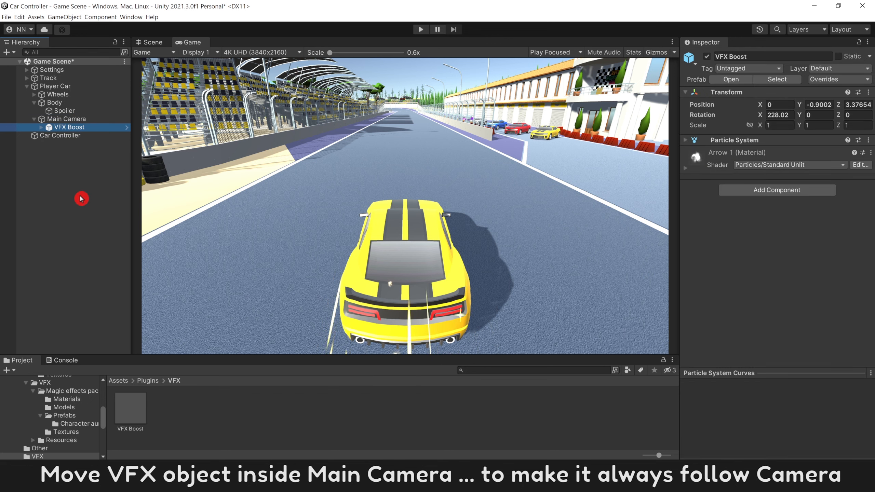
{"action": "left_click", "coordinate": [82, 199]}
{"action": "key", "text": "ctrl+s"}
Add a Game Object variable named VFX Boost Speed to Car Controller and assign the scene's VFX Boost object to it
{"action": "left_click", "coordinate": [67, 136]}
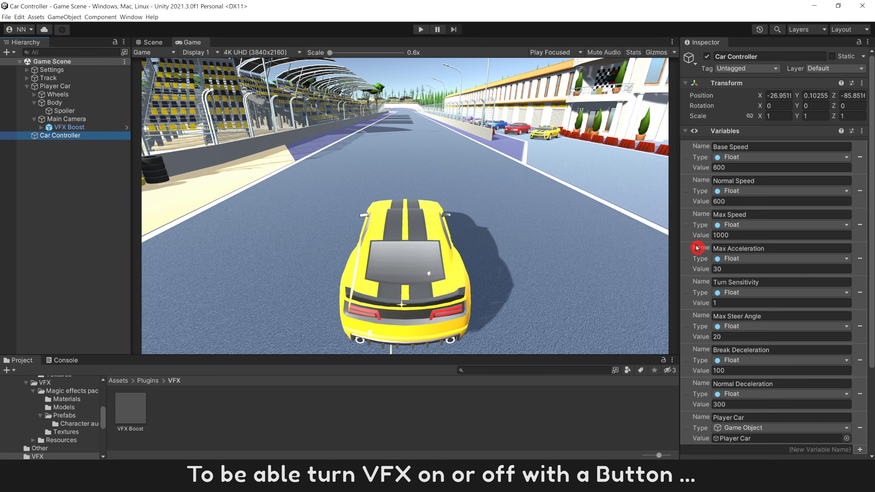
{"action": "scroll", "coordinate": [697, 247], "scroll_direction": "down", "scroll_amount": 5}
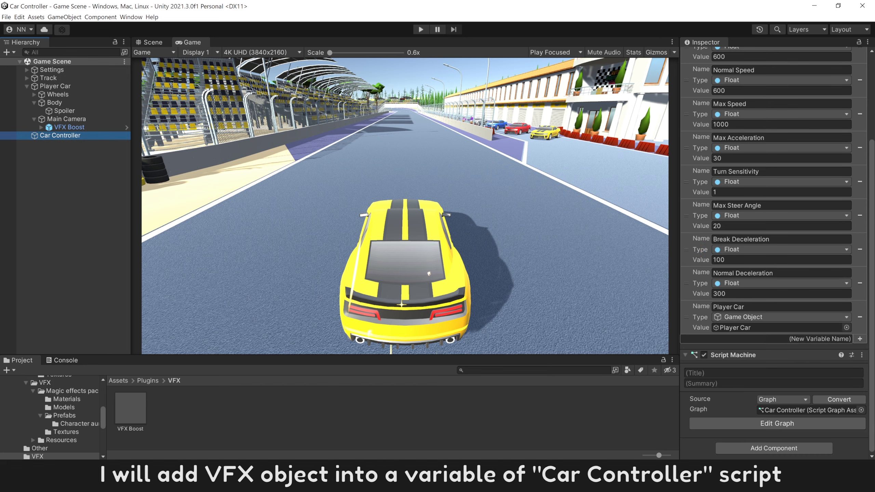
{"action": "left_click", "coordinate": [764, 339]}
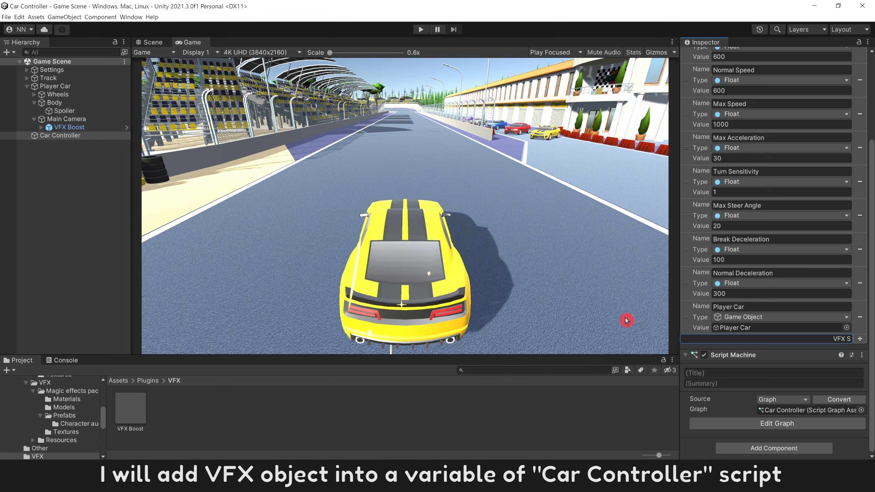
{"action": "type", "text": "VFX Boost Speed"}
{"action": "key", "text": "Return"}
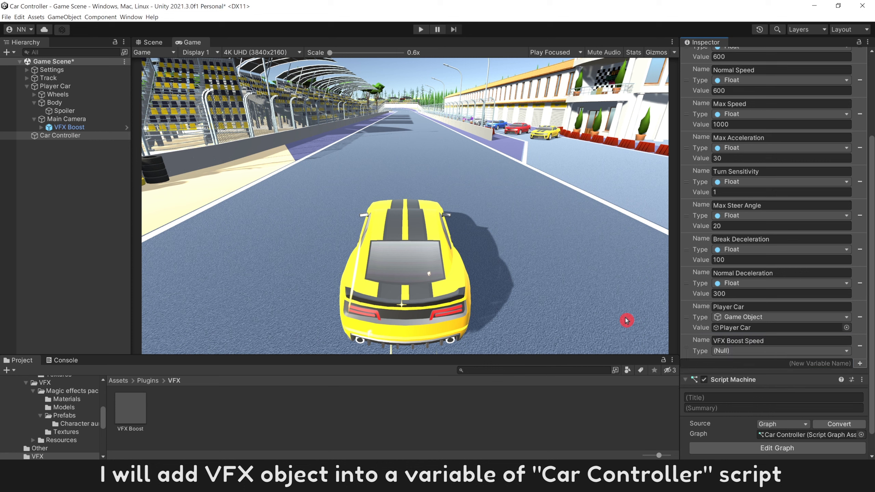
{"action": "left_click", "coordinate": [752, 352]}
{"action": "left_click", "coordinate": [764, 269]}
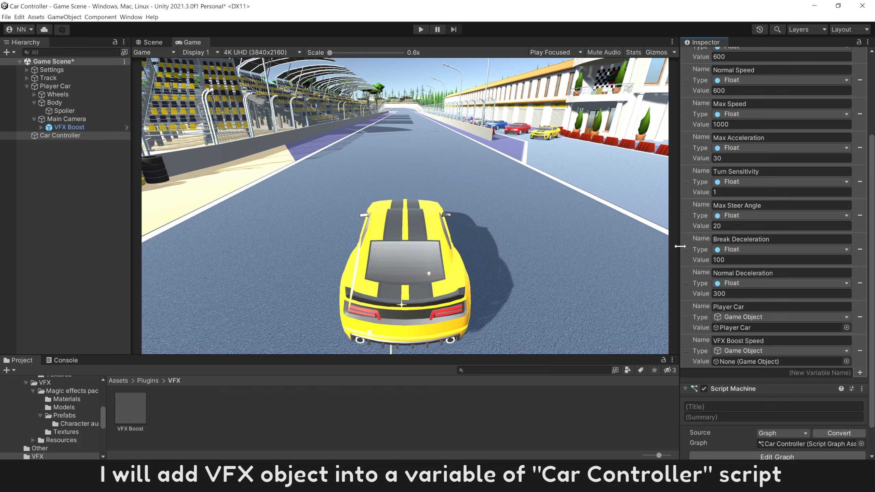
{"action": "left_click_drag", "start_coordinate": [92, 128], "coordinate": [754, 366]}
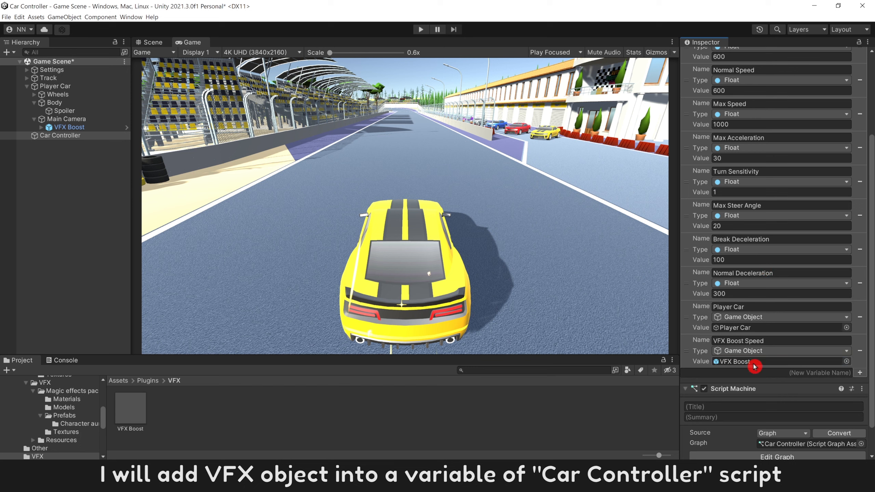
Check VFX Boost's Particle System component and open the Type Options list in the Visual Scripting project settings
{"action": "left_click", "coordinate": [101, 127]}
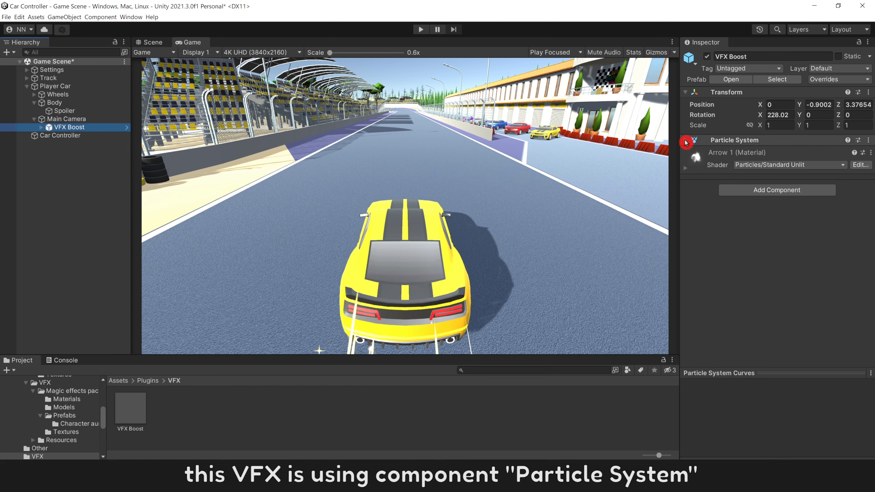
{"action": "left_click", "coordinate": [709, 140]}
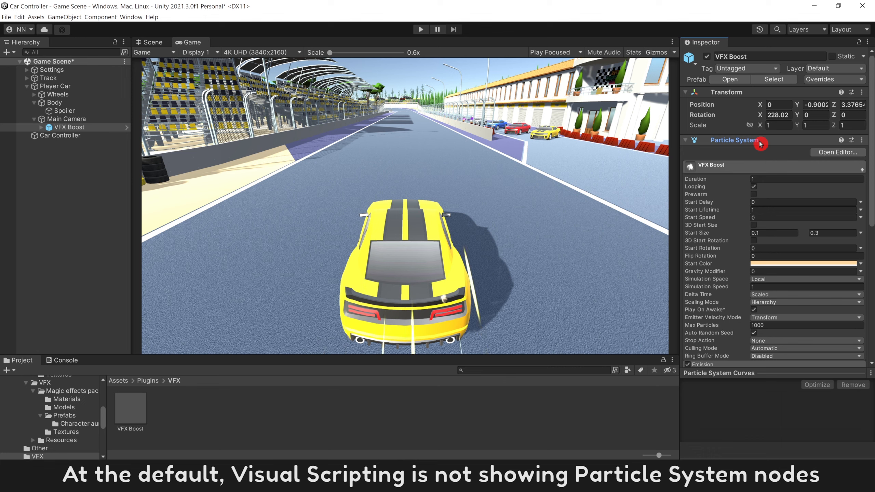
{"action": "left_click", "coordinate": [19, 17]}
{"action": "left_click", "coordinate": [64, 264]}
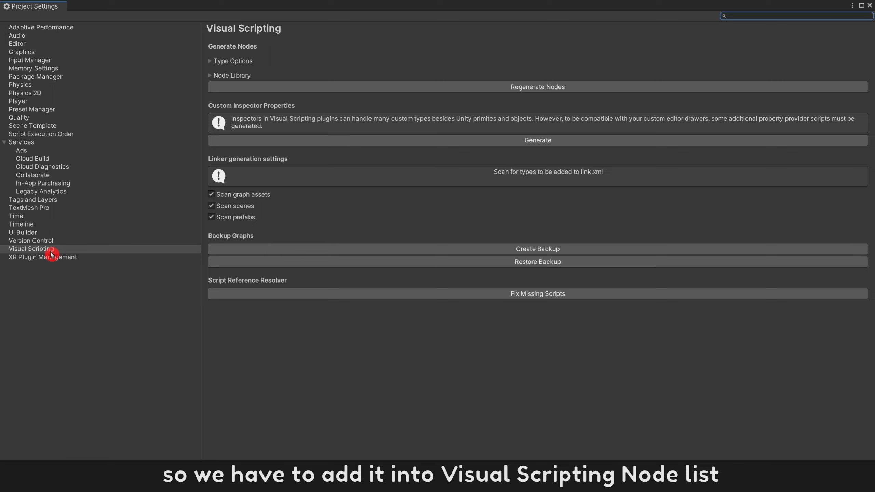
{"action": "left_click", "coordinate": [51, 252]}
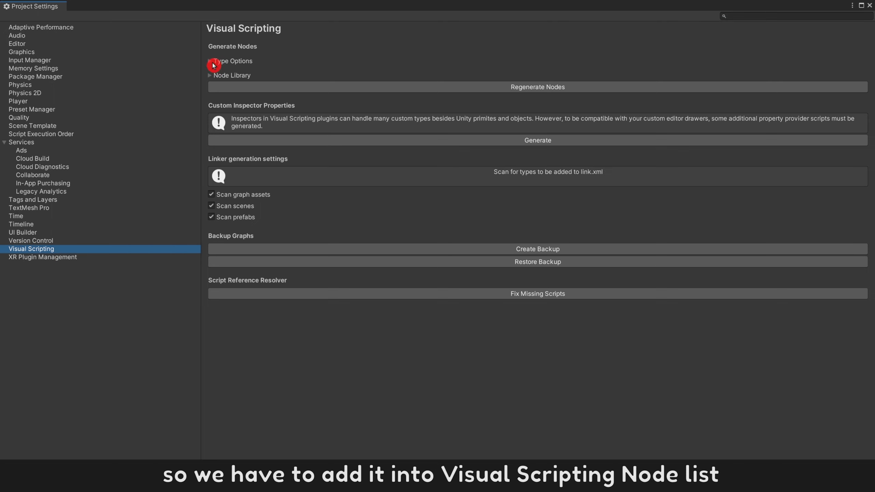
{"action": "left_click", "coordinate": [208, 63]}
{"action": "scroll", "coordinate": [227, 211], "scroll_direction": "down", "scroll_amount": 10}
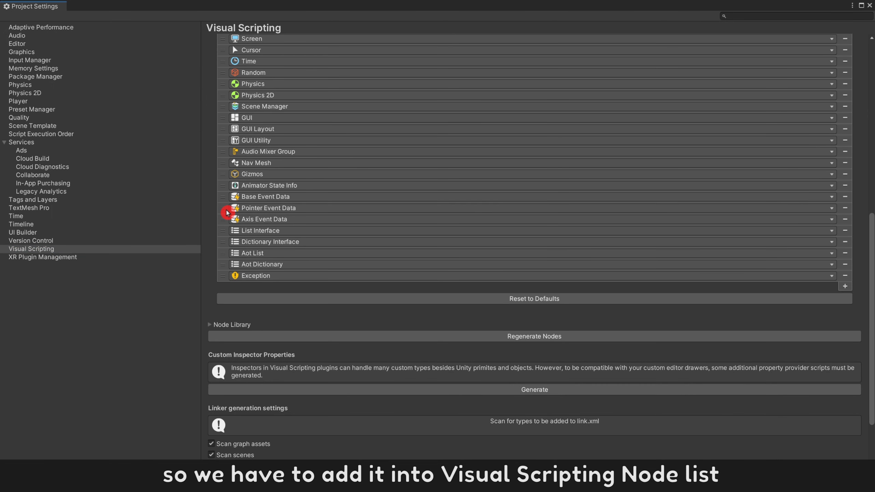
Add the Particle System type to the end of the Visual Scripting type list and regenerate the nodes
{"action": "left_click", "coordinate": [845, 286]}
{"action": "left_click", "coordinate": [770, 287]}
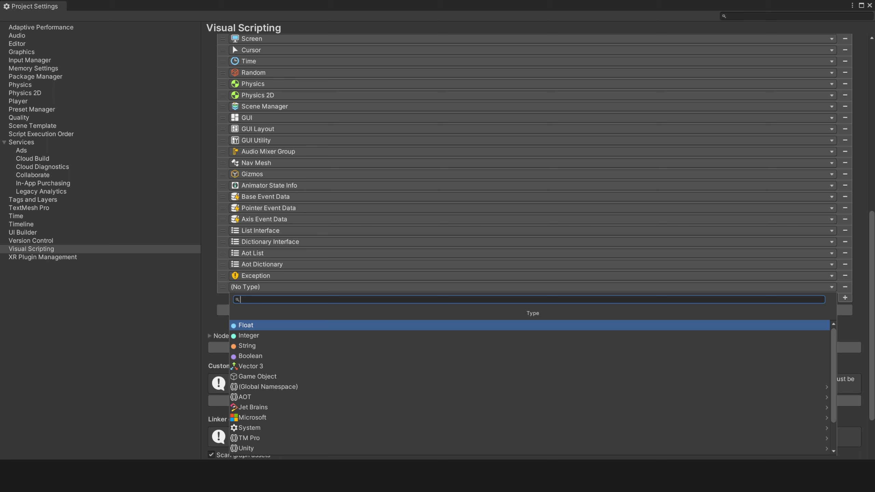
{"action": "type", "text": "parti"}
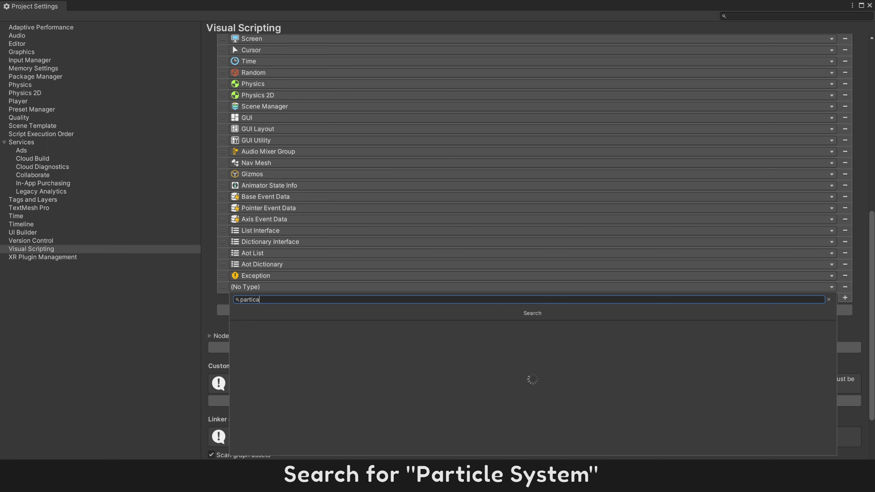
{"action": "type", "text": "ca"}
{"action": "key", "text": "BackSpace"}
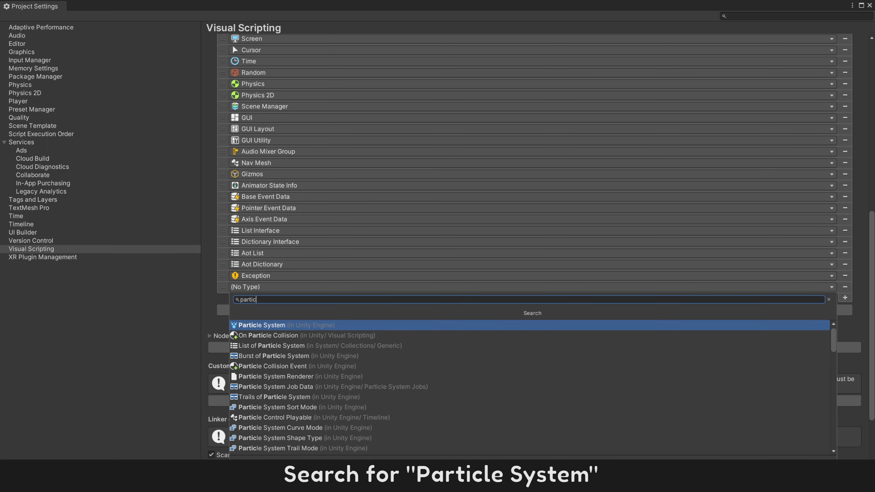
{"action": "left_click", "coordinate": [346, 325]}
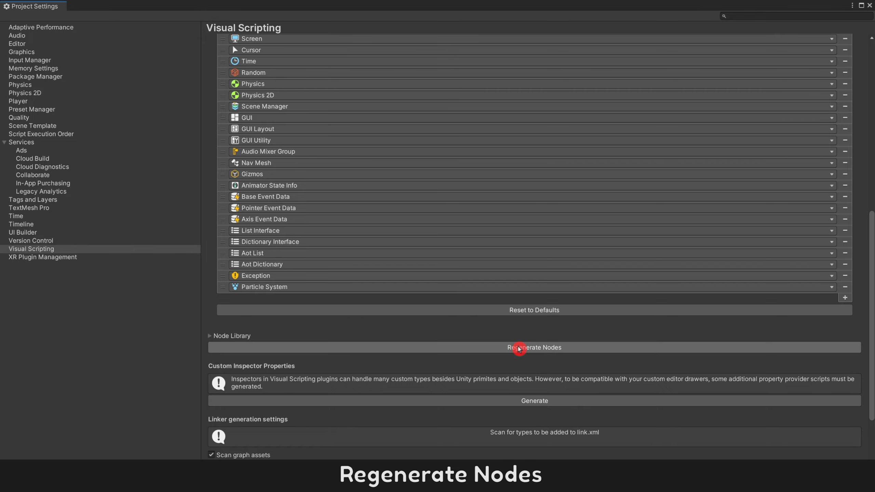
{"action": "left_click", "coordinate": [346, 347]}
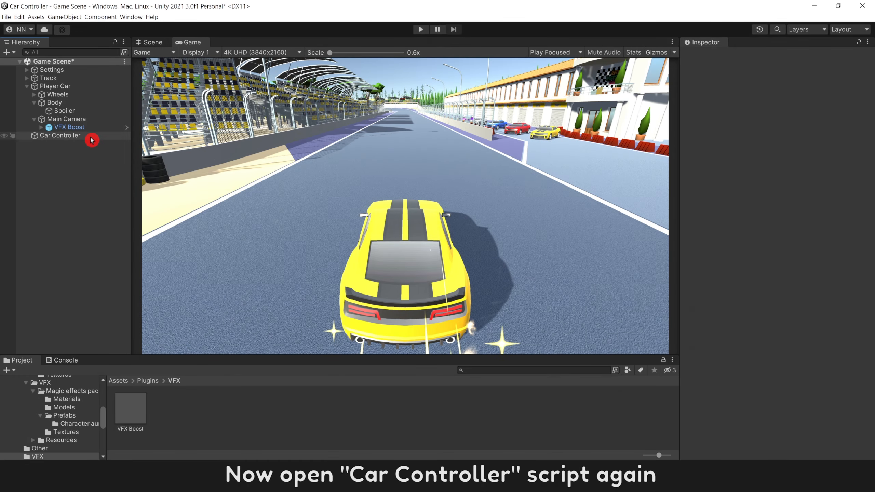
Open the Car Controller script graph and add a Particle System: Play () node beside the Boost Speed group's Set Variable nodes
{"action": "left_click", "coordinate": [91, 139]}
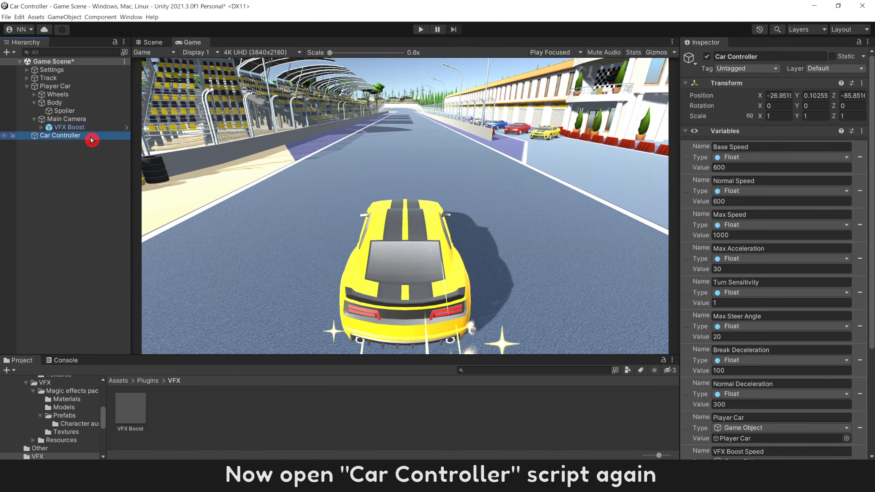
{"action": "scroll", "coordinate": [735, 359], "scroll_direction": "down", "scroll_amount": 5}
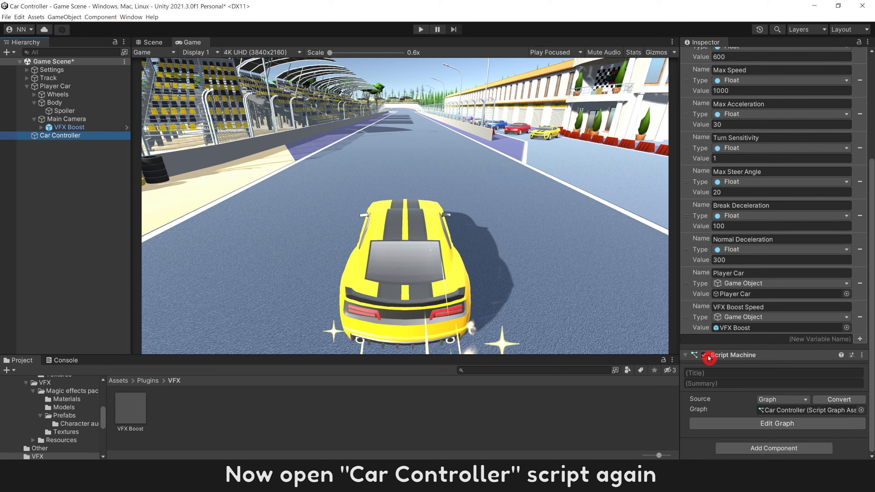
{"action": "left_click", "coordinate": [763, 422]}
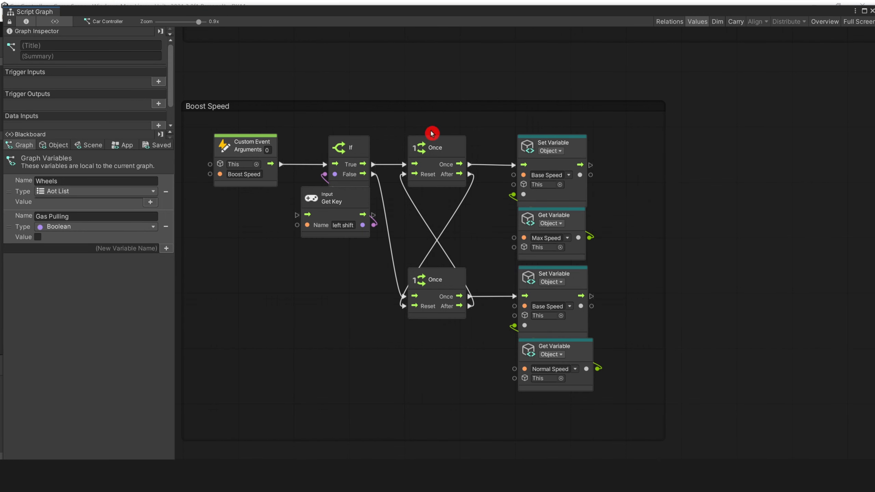
{"action": "right_click", "coordinate": [637, 185]}
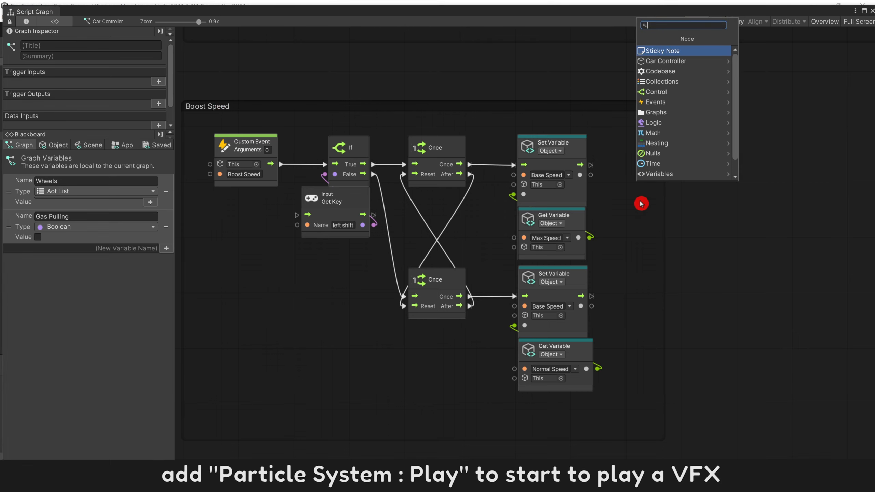
{"action": "type", "text": "partic"}
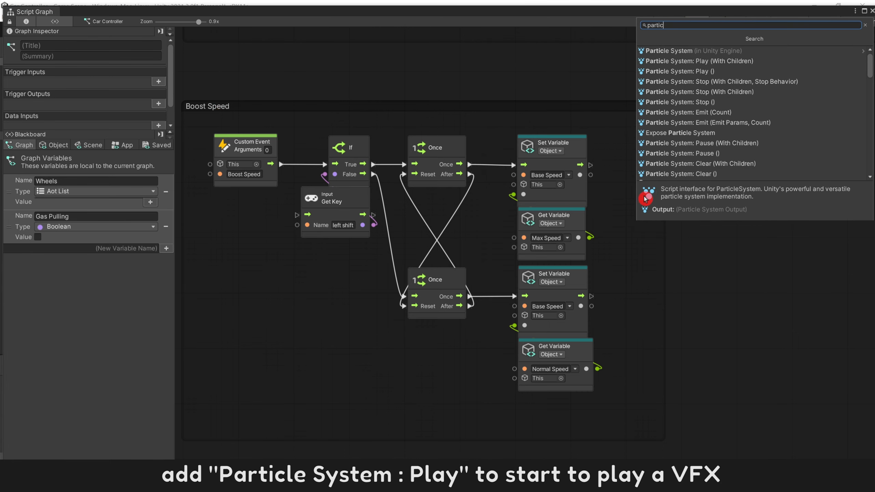
{"action": "left_click", "coordinate": [728, 73]}
Add a Particle System: Stop () node beside the Normal Speed branch and align the Play node with the Max Speed branch
{"action": "right_click", "coordinate": [700, 273]}
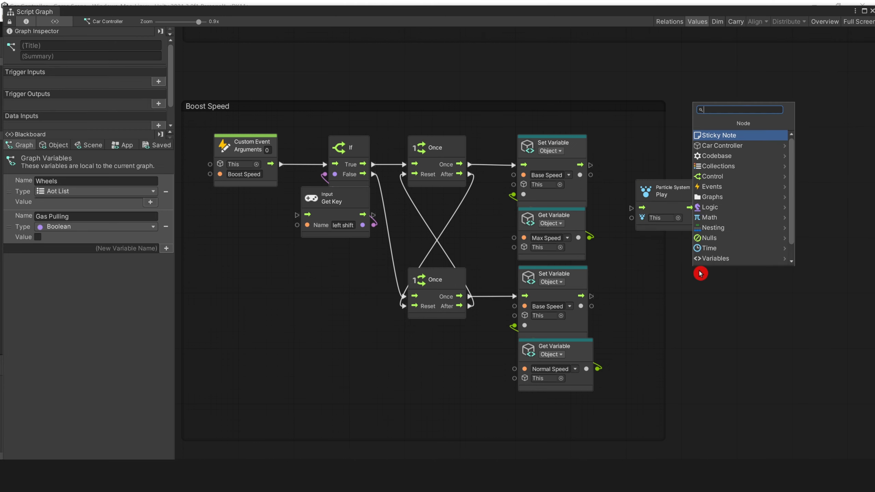
{"action": "type", "text": "partic"}
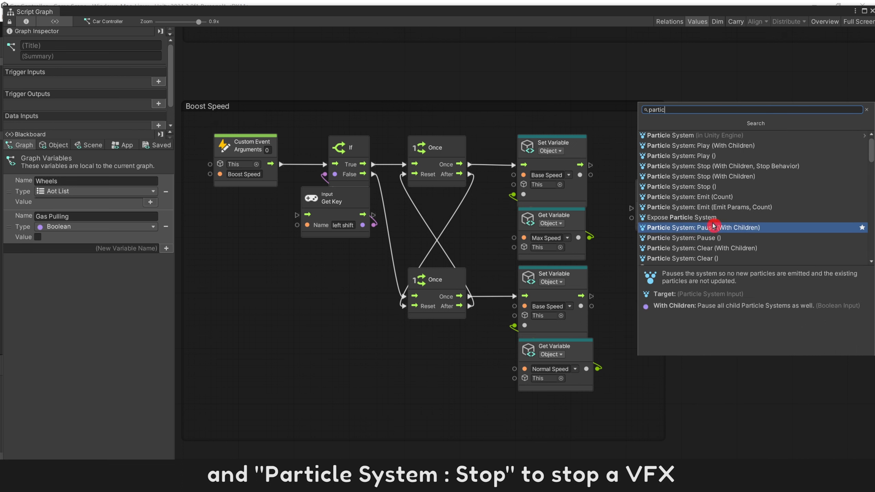
{"action": "left_click", "coordinate": [730, 189]}
{"action": "left_click_drag", "start_coordinate": [752, 284], "coordinate": [686, 300]}
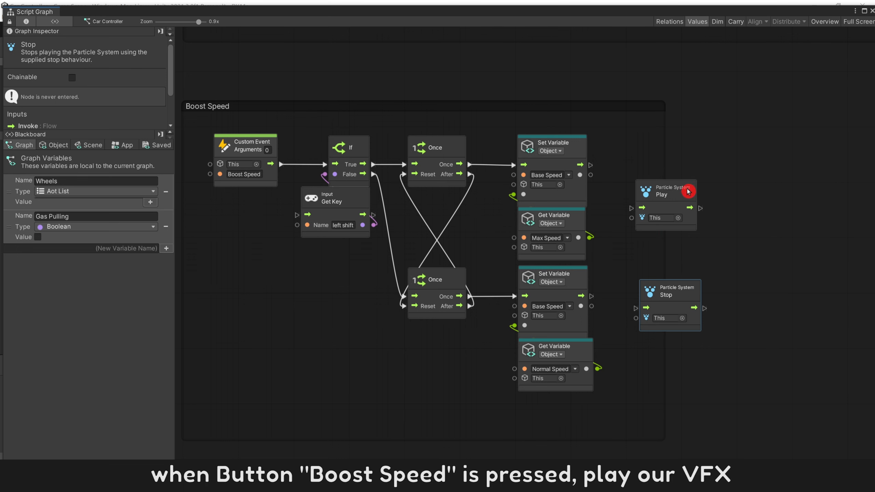
{"action": "left_click_drag", "start_coordinate": [685, 195], "coordinate": [683, 151]}
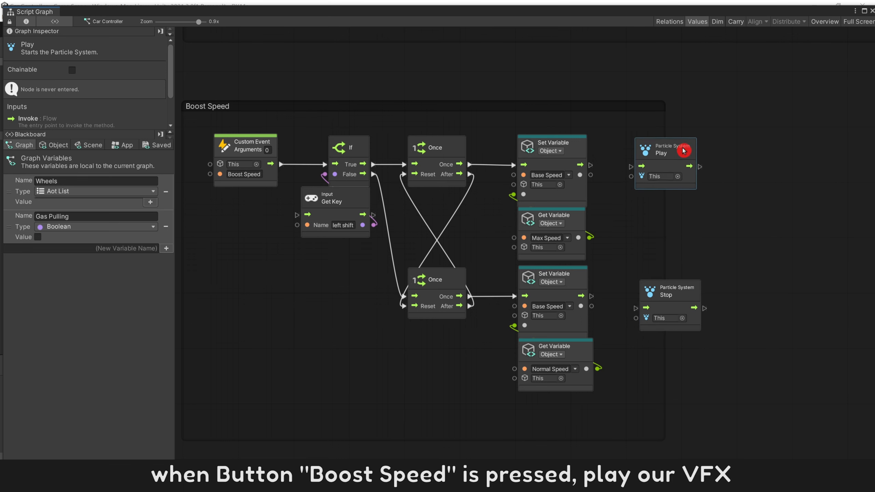
Add a Get Variable node for VFX Boost Speed, connect it to the Play node's target and place it directly beneath Play
{"action": "left_click", "coordinate": [59, 145]}
{"action": "scroll", "coordinate": [12, 243], "scroll_direction": "down", "scroll_amount": 3}
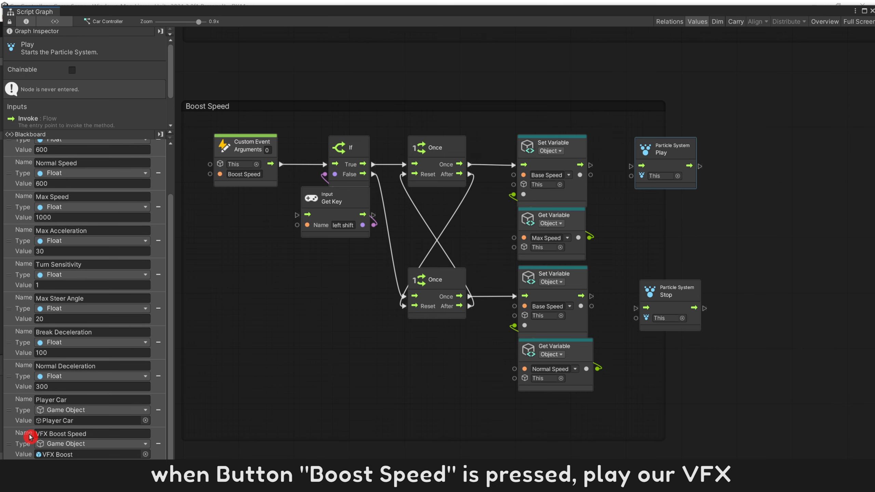
{"action": "left_click_drag", "start_coordinate": [23, 441], "coordinate": [621, 214]}
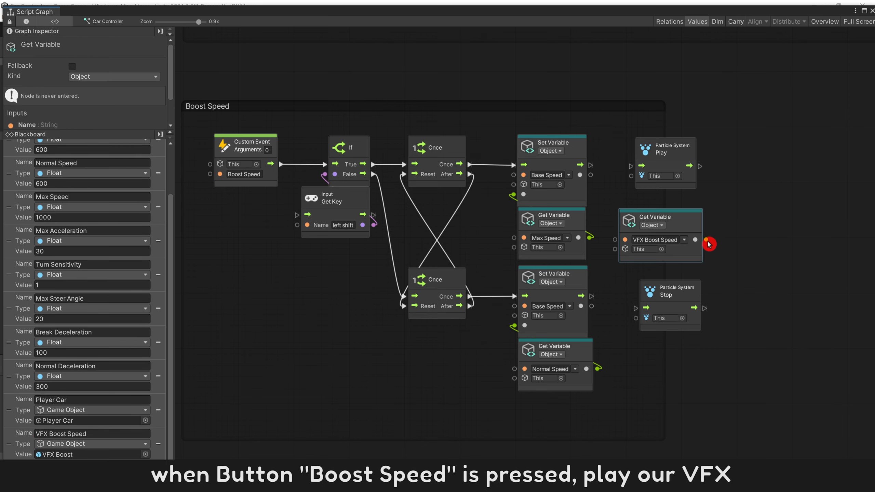
{"action": "left_click_drag", "start_coordinate": [706, 240], "coordinate": [631, 176]}
{"action": "left_click_drag", "start_coordinate": [691, 224], "coordinate": [707, 205]}
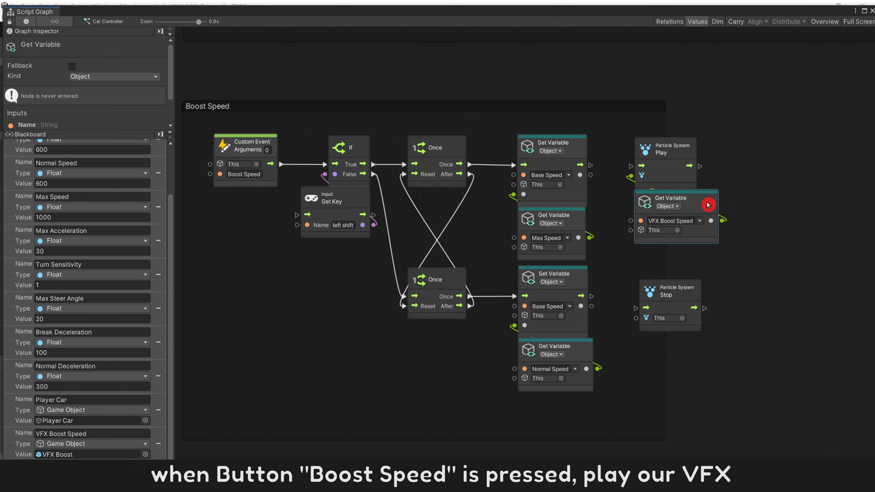
Duplicate the VFX Boost Speed Get Variable node, place the copy beneath the Stop node and connect it to Stop's target
{"action": "key", "text": "ctrl+d"}
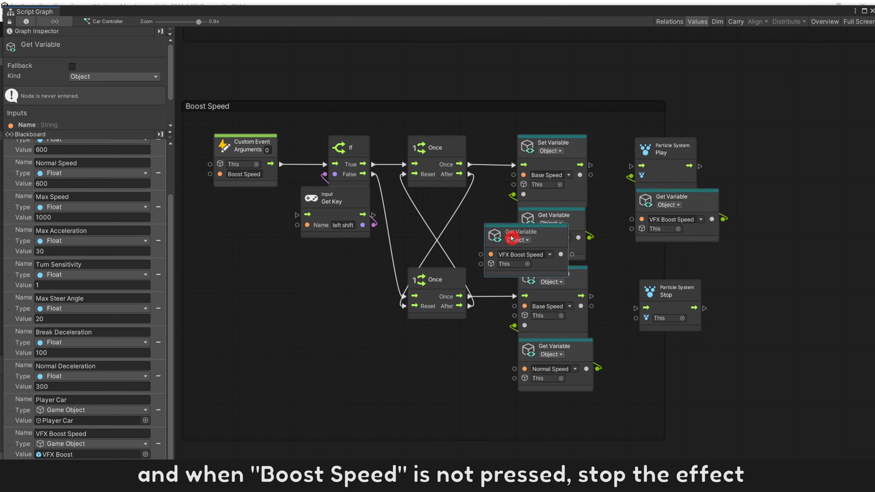
{"action": "left_click_drag", "start_coordinate": [512, 238], "coordinate": [654, 342]}
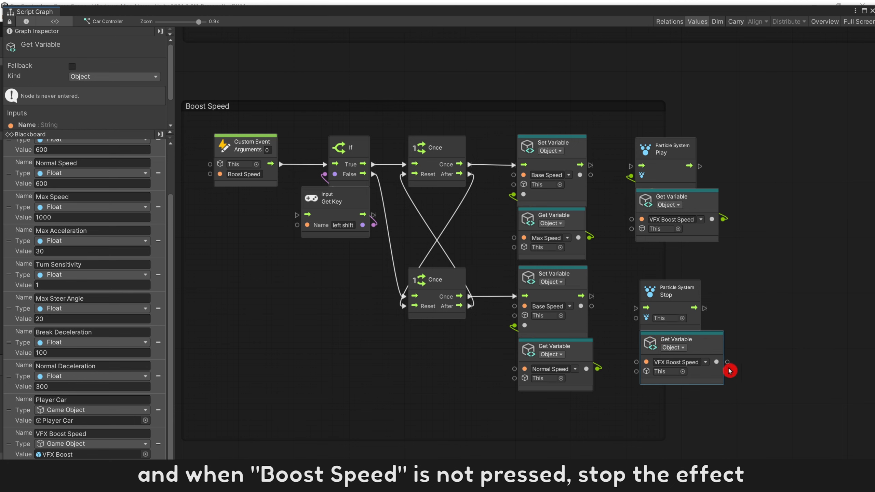
{"action": "left_click_drag", "start_coordinate": [727, 362], "coordinate": [636, 318]}
Connect the two Base Speed Set Variable nodes' flow outputs to Play and Stop, and align the Stop node pair with its branch
{"action": "left_click_drag", "start_coordinate": [591, 165], "coordinate": [631, 166]}
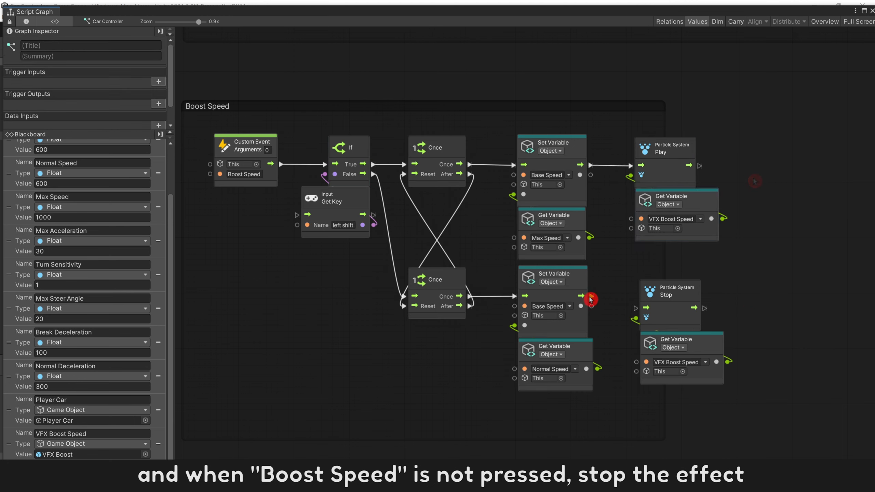
{"action": "left_click_drag", "start_coordinate": [592, 296], "coordinate": [639, 307]}
{"action": "left_click_drag", "start_coordinate": [766, 398], "coordinate": [688, 312]}
{"action": "left_click_drag", "start_coordinate": [687, 310], "coordinate": [683, 296]}
{"action": "left_click", "coordinate": [707, 328]}
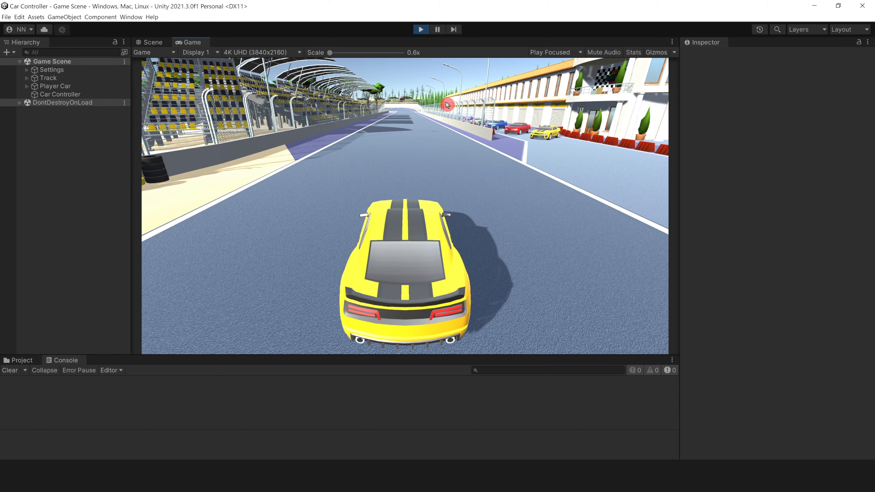
Test-drive the car forward in Play mode and trigger the speed boost to check the VFX
{"action": "key", "text": "w"}
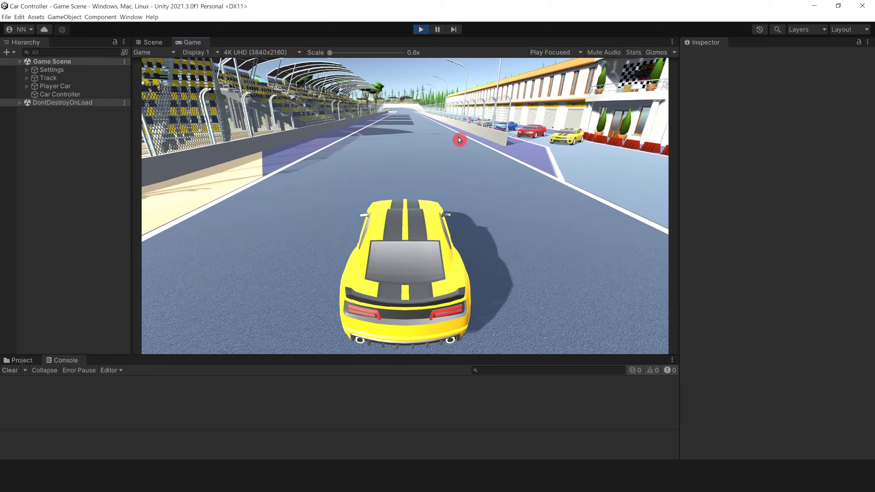
{"action": "key", "text": "shift"}
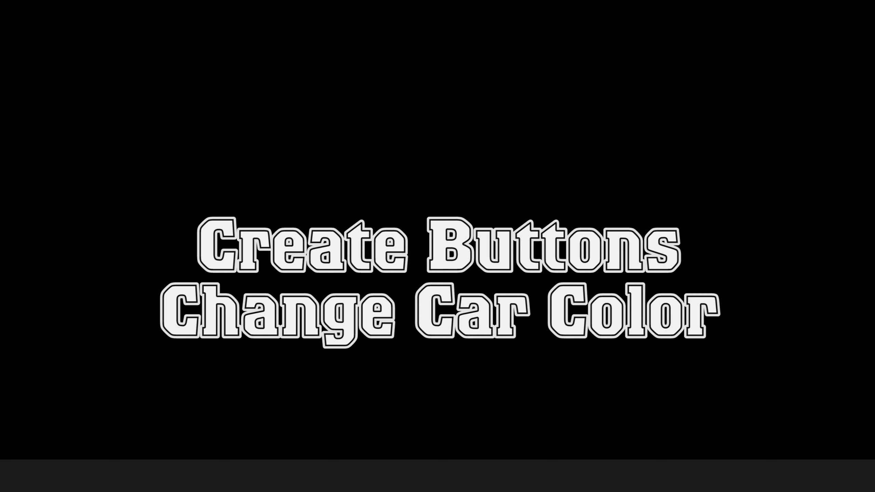
Create a UI Image in the scene and name it Button Yellow
{"action": "right_click", "coordinate": [42, 152]}
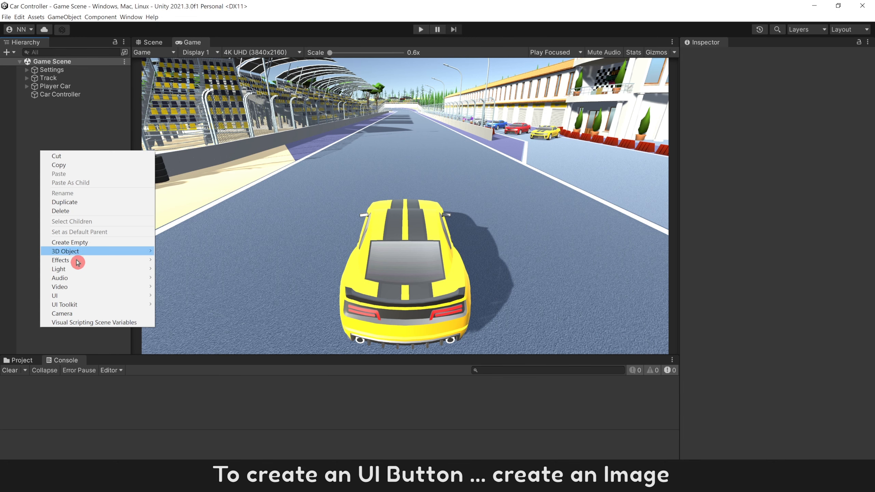
{"action": "mouse_move", "coordinate": [79, 297]}
{"action": "left_click", "coordinate": [173, 296]}
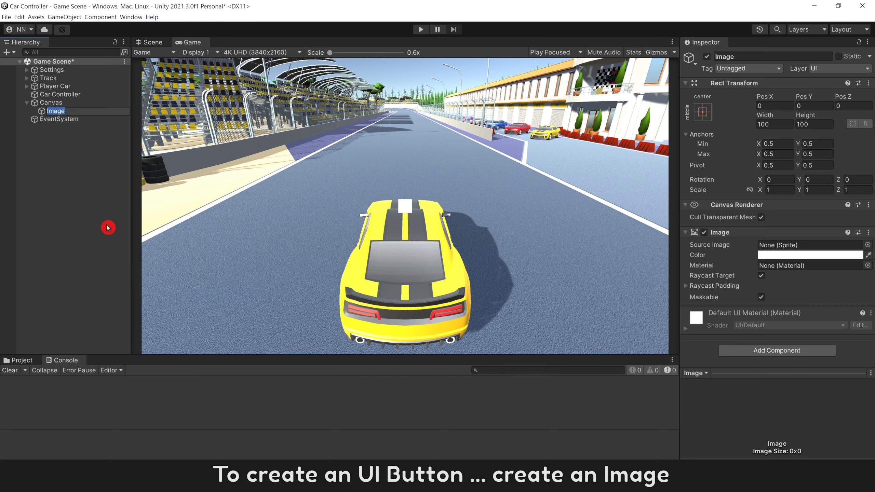
{"action": "type", "text": "Button Yellow"}
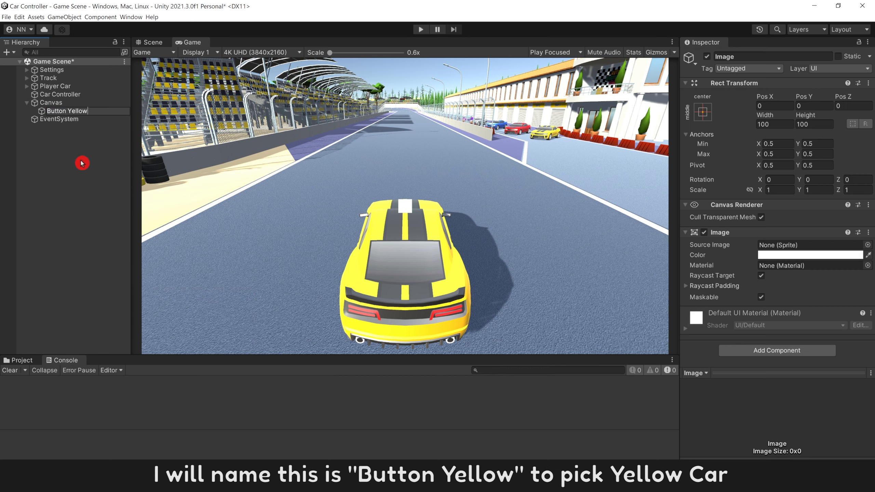
{"action": "key", "text": "Return"}
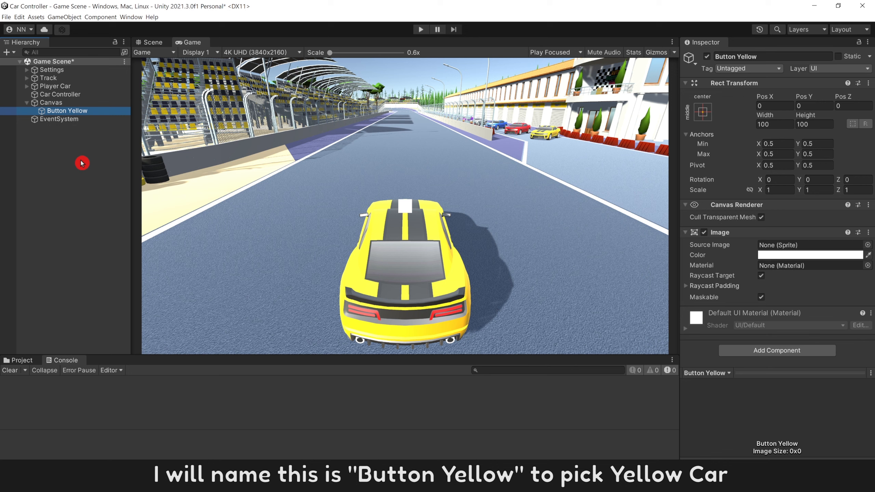
Set the Button Yellow image's color to yellow, FFE758
{"action": "left_click", "coordinate": [787, 255]}
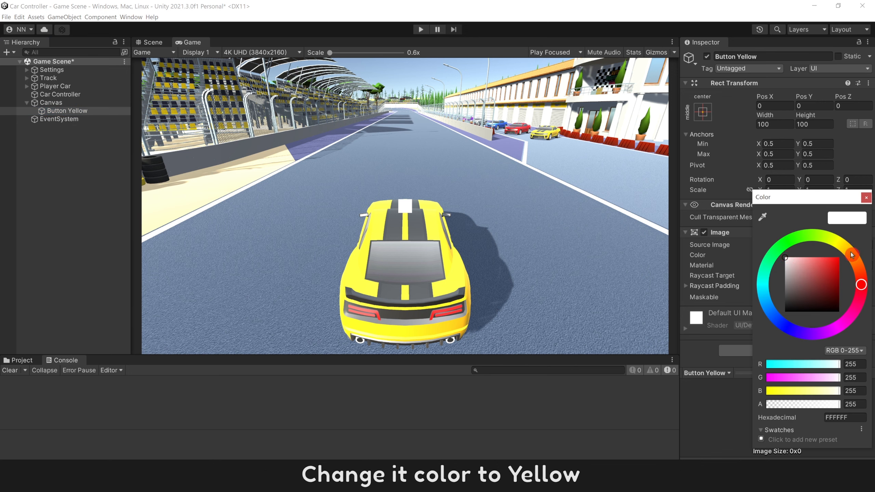
{"action": "left_click_drag", "start_coordinate": [851, 255], "coordinate": [843, 246]}
{"action": "left_click", "coordinate": [822, 259]}
Set the Canvas Scaler's UI scale mode to Scale With Screen Size with a 1920 by 1080 reference resolution
{"action": "left_click", "coordinate": [85, 105]}
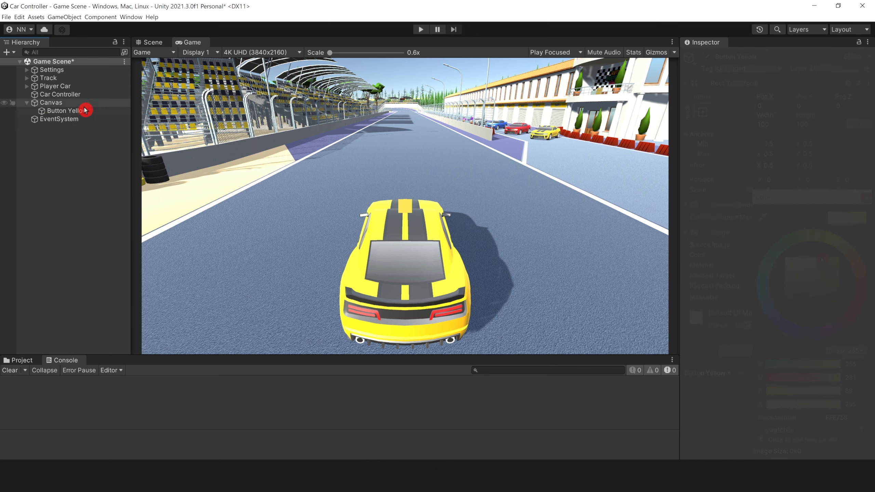
{"action": "left_click", "coordinate": [803, 303]}
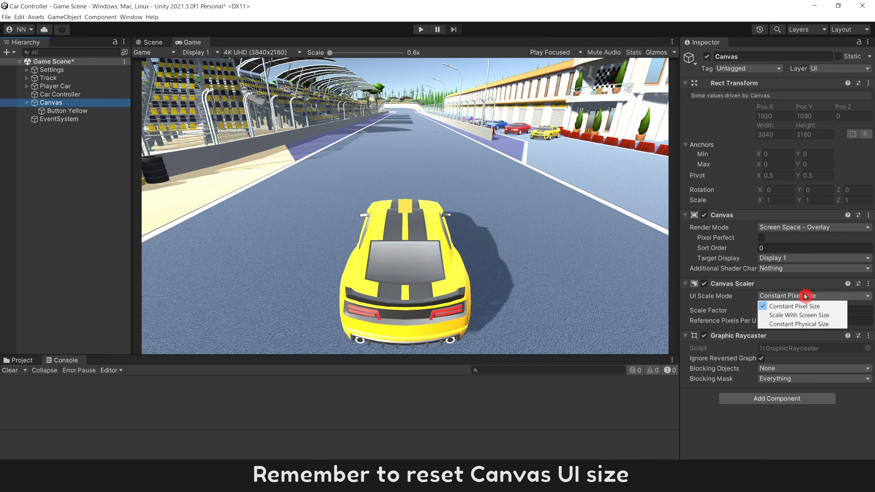
{"action": "left_click", "coordinate": [808, 316]}
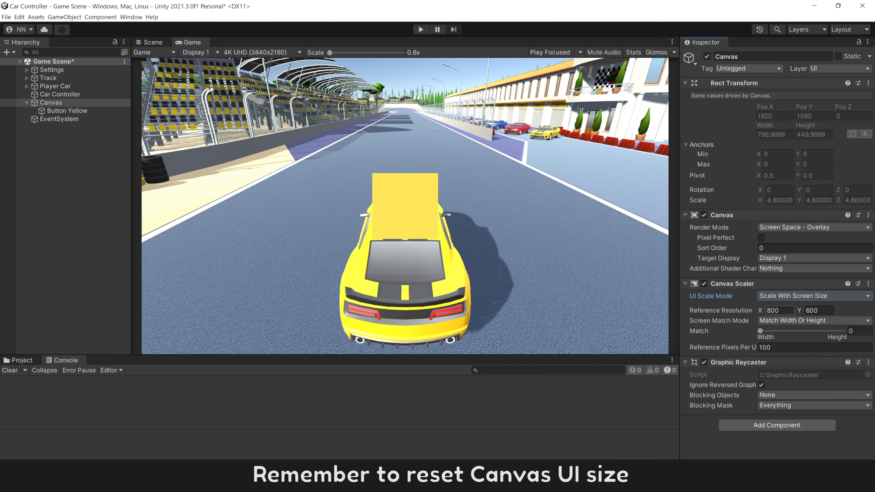
{"action": "left_click", "coordinate": [780, 310]}
{"action": "type", "text": "1920"}
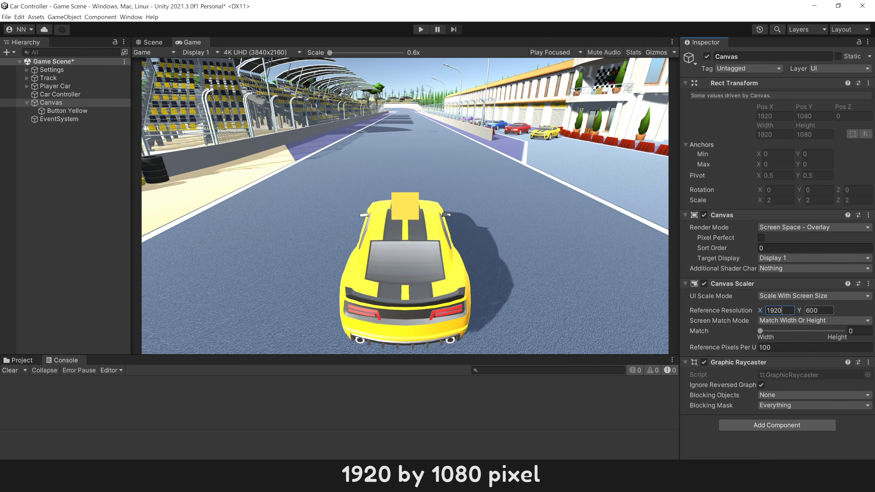
{"action": "type", "text": "1080"}
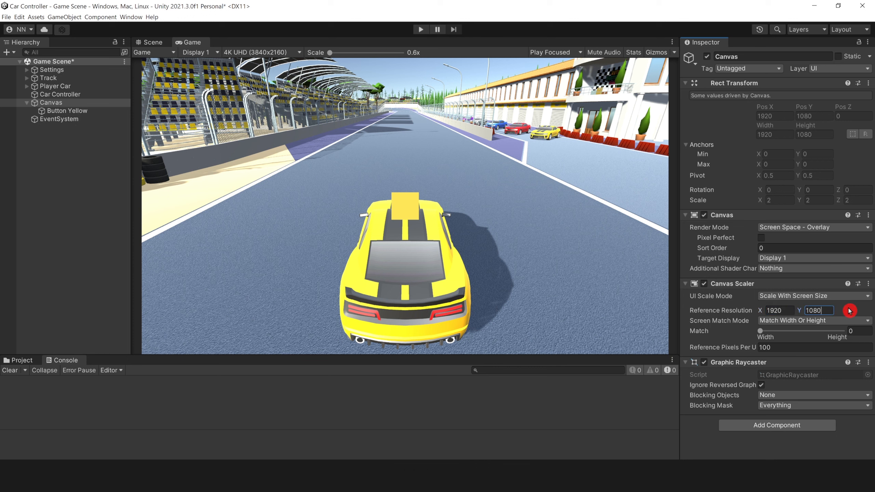
Move Button Yellow up to about Pos Y 244 and set its width and height to 128
{"action": "left_click", "coordinate": [90, 112]}
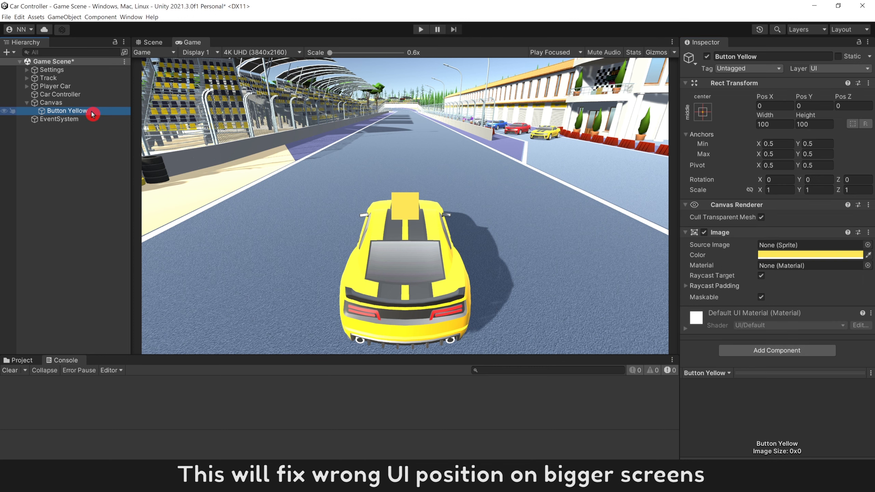
{"action": "left_click", "coordinate": [703, 113]}
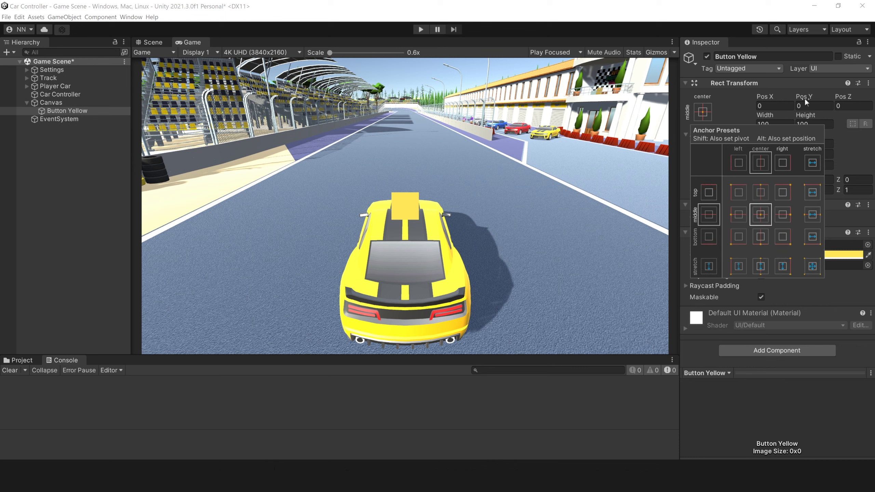
{"action": "left_click_drag", "start_coordinate": [806, 97], "coordinate": [116, 111]}
{"action": "left_click_drag", "start_coordinate": [73, 134], "coordinate": [85, 172]}
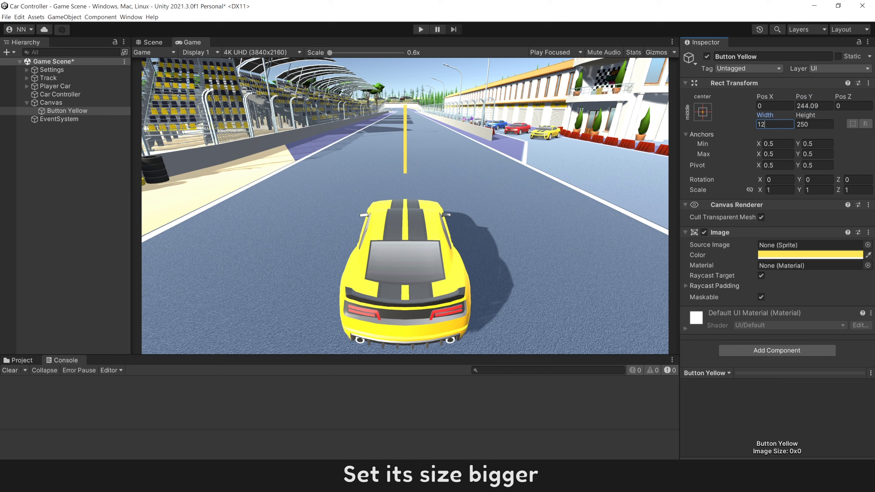
{"action": "type", "text": "8"}
{"action": "left_click", "coordinate": [819, 125]}
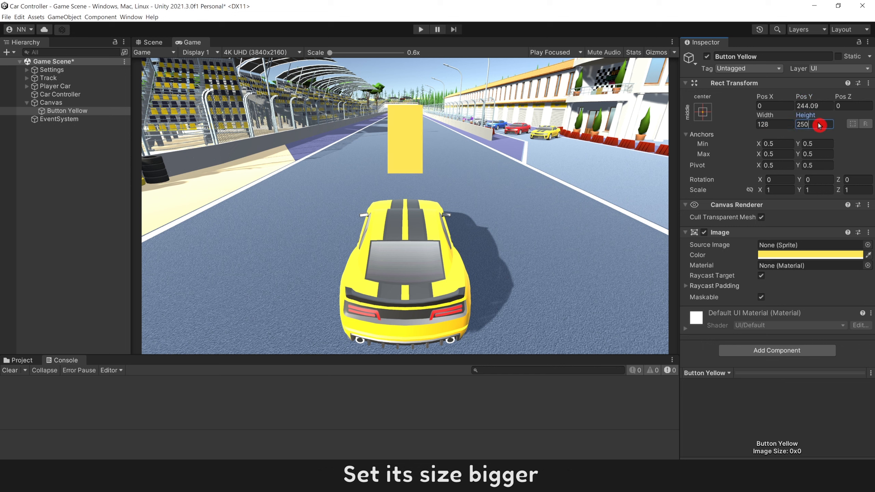
{"action": "type", "text": "128"}
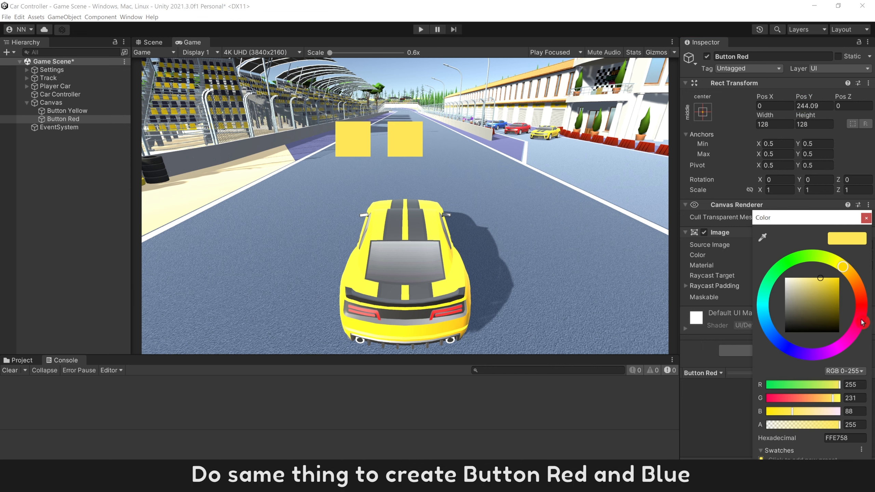
Color Button Red red, then move Button Blue to about Pos X 193 and color it blue, 3794DD
{"action": "left_click", "coordinate": [861, 303]}
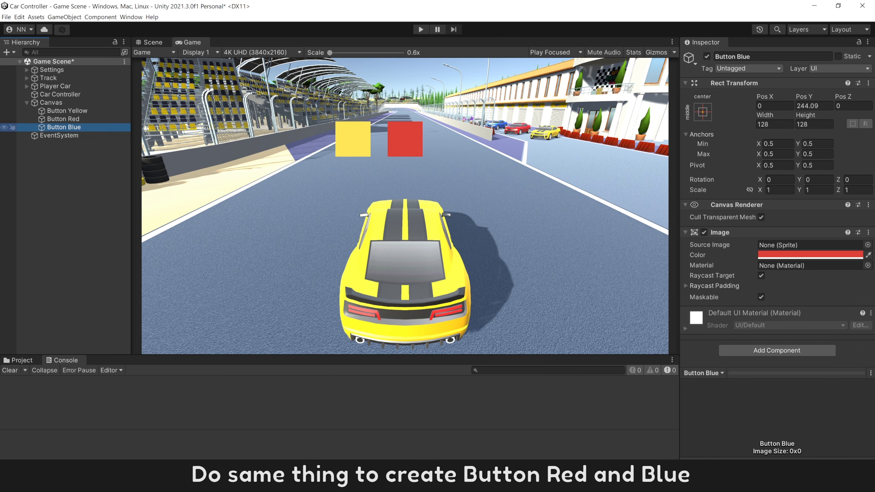
{"action": "left_click_drag", "start_coordinate": [762, 97], "coordinate": [792, 221]}
{"action": "left_click", "coordinate": [792, 255]}
{"action": "left_click", "coordinate": [765, 338]}
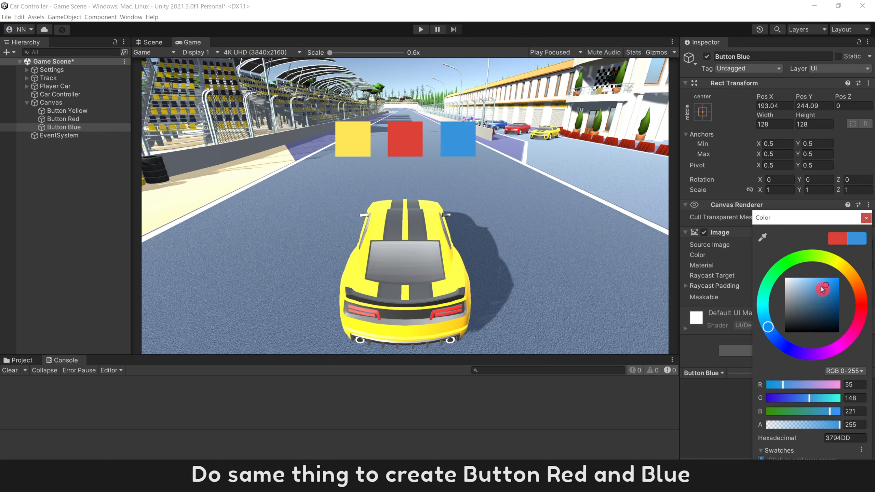
Rename the Black BG image behind the PLAY text as Button Play
{"action": "type", "text": "utton Play"}
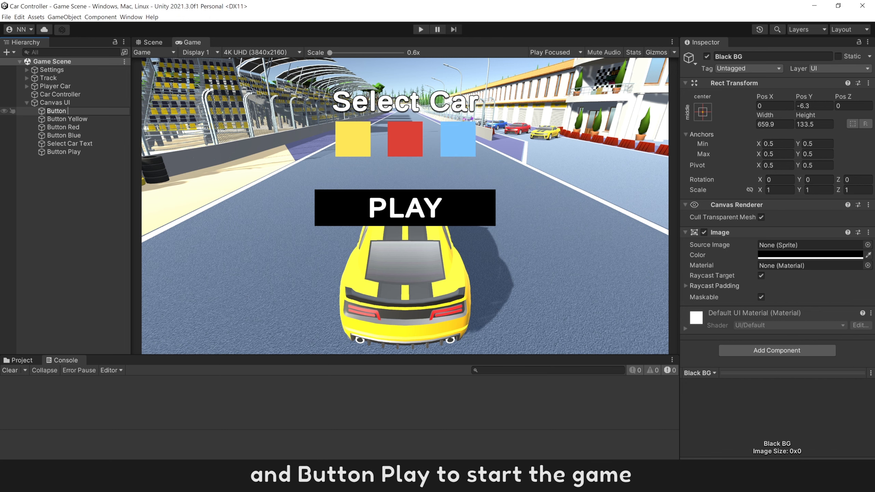
{"action": "key", "text": "Return"}
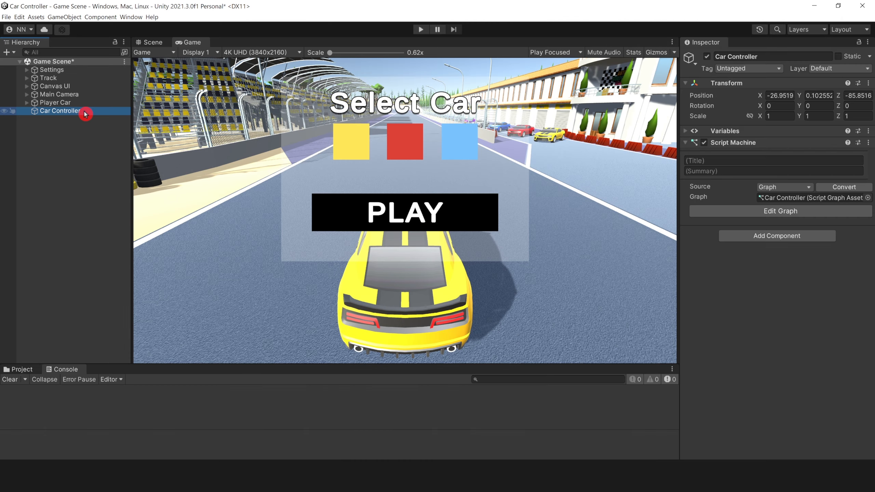
Open the Car Controller script graph and add an On Pointer Down event node below the Select Car group
{"action": "left_click", "coordinate": [725, 211]}
{"action": "middle_click_drag", "start_coordinate": [256, 422], "coordinate": [275, 332]}
{"action": "scroll", "coordinate": [275, 332], "scroll_direction": "up", "scroll_amount": 10}
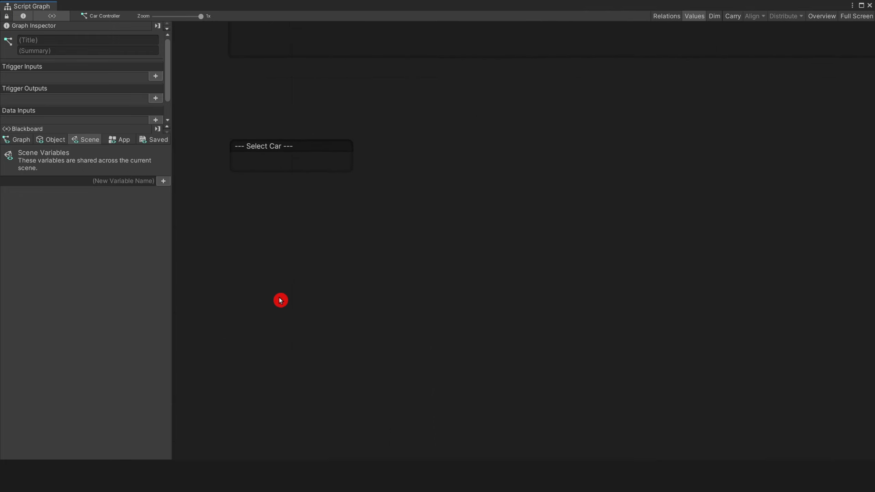
{"action": "middle_click_drag", "start_coordinate": [280, 301], "coordinate": [285, 263]}
{"action": "right_click", "coordinate": [260, 262]}
{"action": "type", "text": "on"}
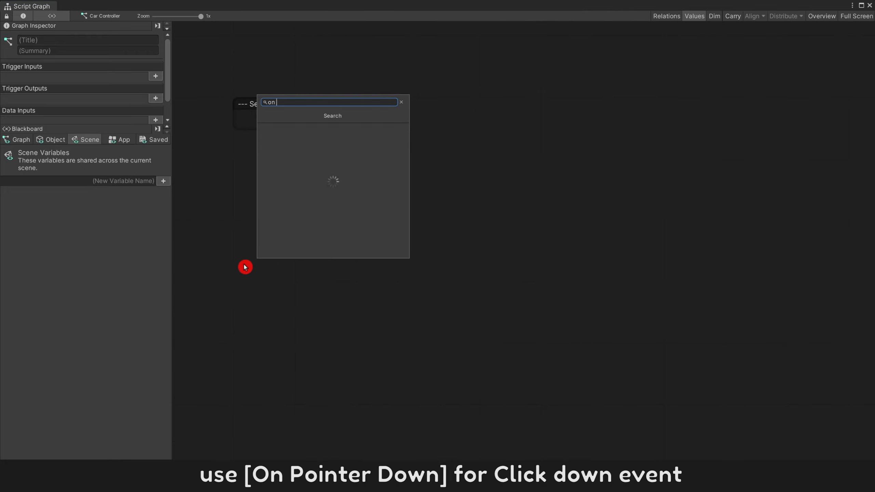
{"action": "type", "text": " pointer"}
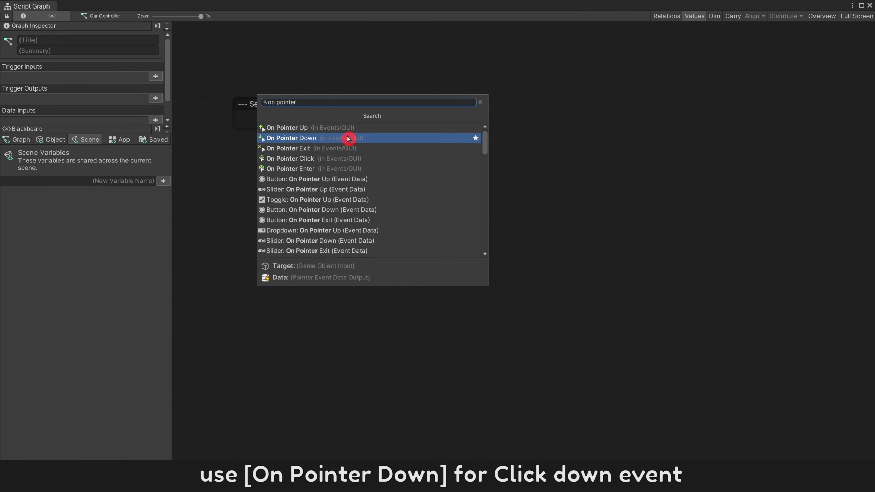
{"action": "left_click", "coordinate": [345, 139]}
{"action": "left_click_drag", "start_coordinate": [313, 268], "coordinate": [326, 200]}
Add a Game Object: Find (Name) node connected to the On Pointer Down target and place it directly beneath the event
{"action": "left_click_drag", "start_coordinate": [266, 221], "coordinate": [260, 272]}
{"action": "type", "text": "game find"}
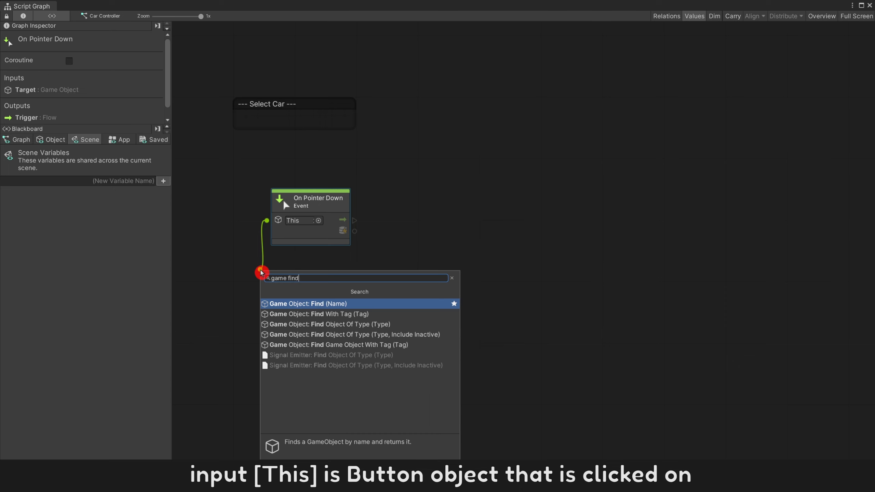
{"action": "left_click", "coordinate": [292, 303]}
{"action": "left_click_drag", "start_coordinate": [273, 286], "coordinate": [332, 289]}
{"action": "left_click", "coordinate": [405, 302]}
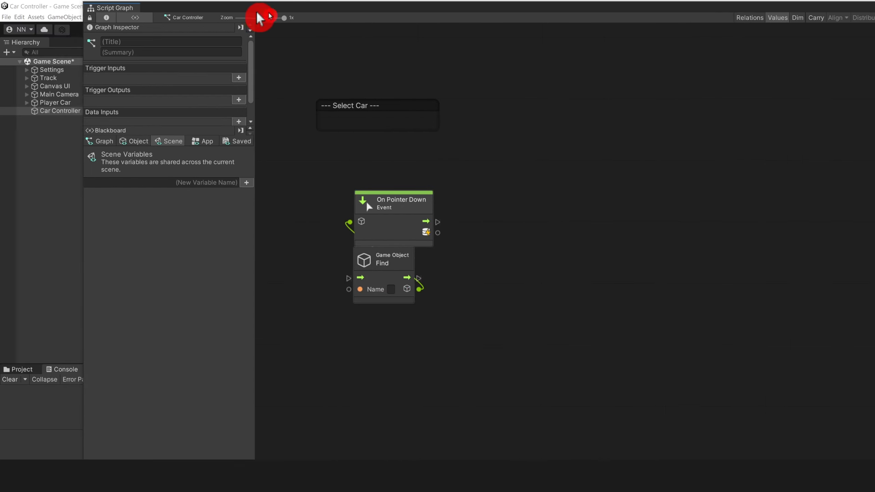
Expand Canvas UI and Game Select in the Hierarchy and set the Find node's name to Button Yellow
{"action": "left_click", "coordinate": [27, 86]}
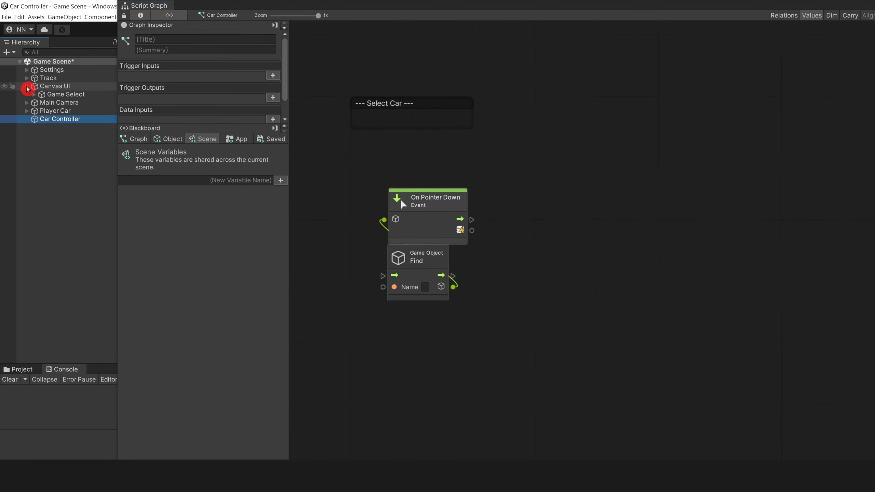
{"action": "left_click", "coordinate": [40, 92]}
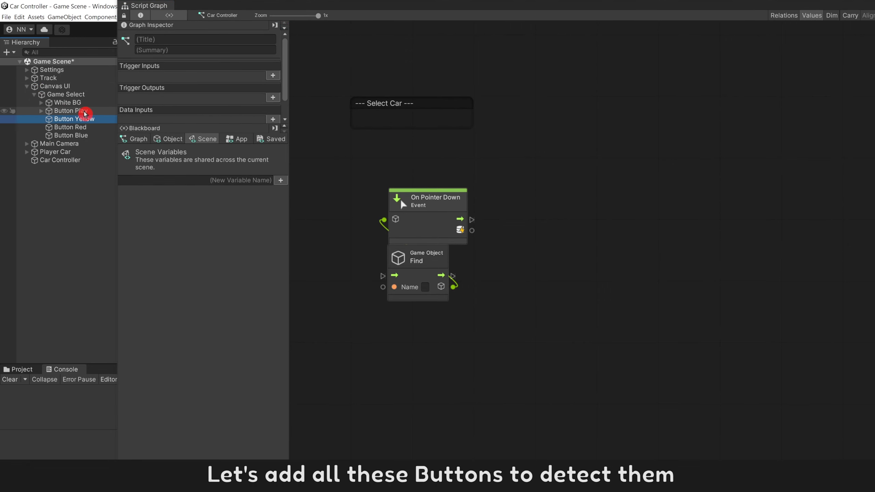
{"action": "left_click_drag", "start_coordinate": [90, 131], "coordinate": [425, 288]}
{"action": "left_click", "coordinate": [369, 314]}
{"action": "type", "text": "Button Yellow"}
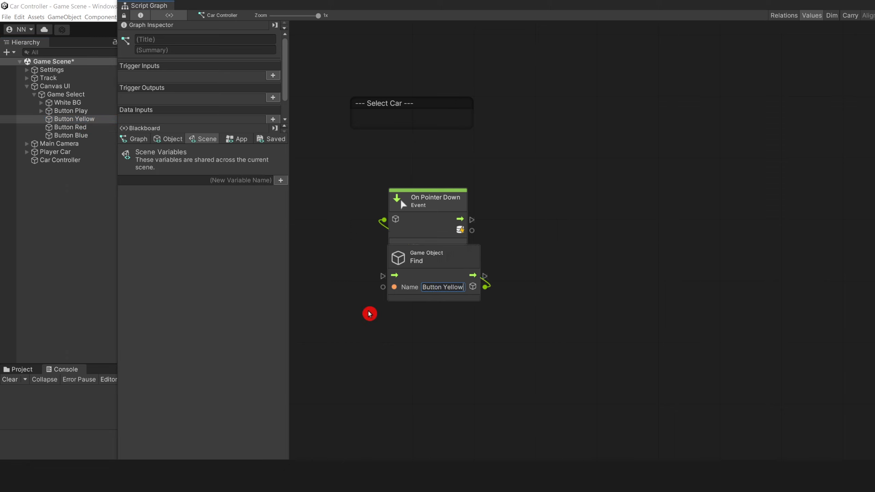
{"action": "left_click", "coordinate": [370, 314]}
Add a Trigger Custom Event node beside the On Pointer Down event
{"action": "right_click", "coordinate": [537, 275]}
{"action": "type", "text": "trigger"}
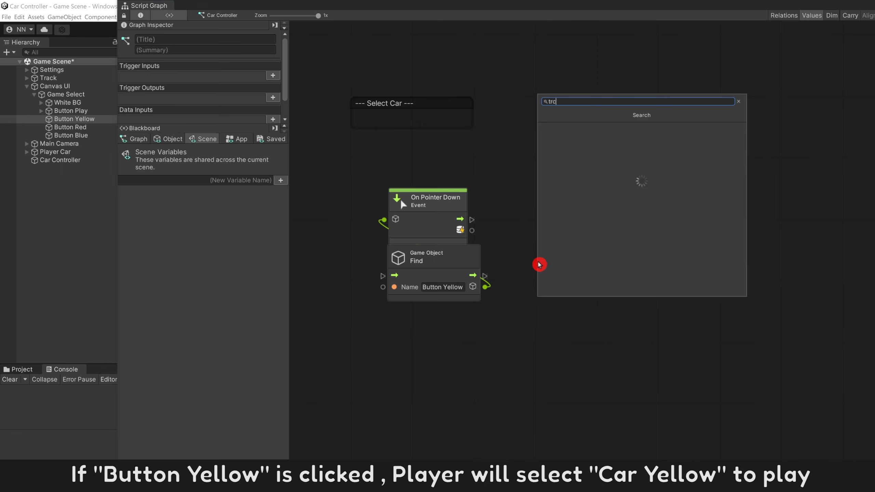
{"action": "left_click", "coordinate": [600, 136]}
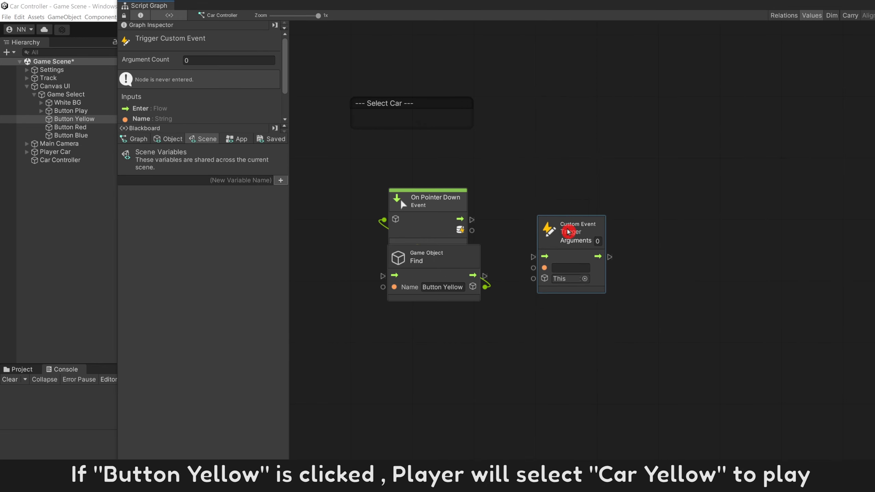
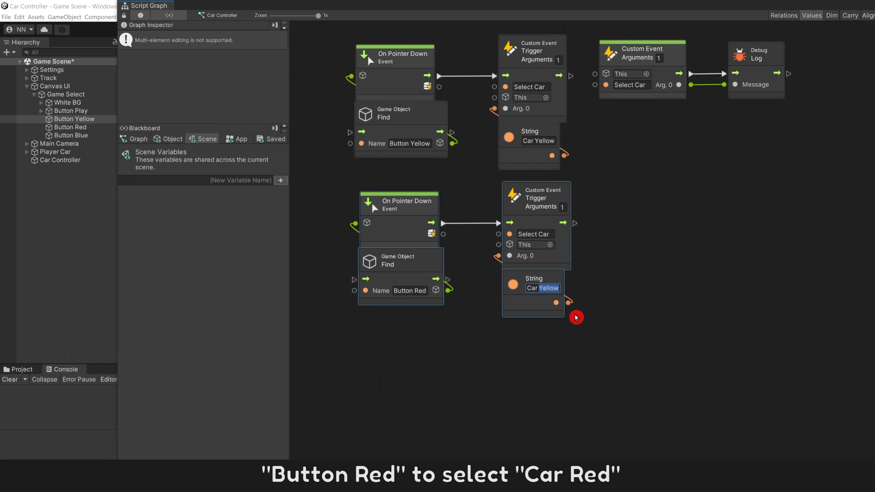
Set the second node group's String to Car Red and paste a third group beneath it, changing its Red name to Blue
{"action": "type", "text": "Red"}
{"action": "right_click", "coordinate": [422, 333]}
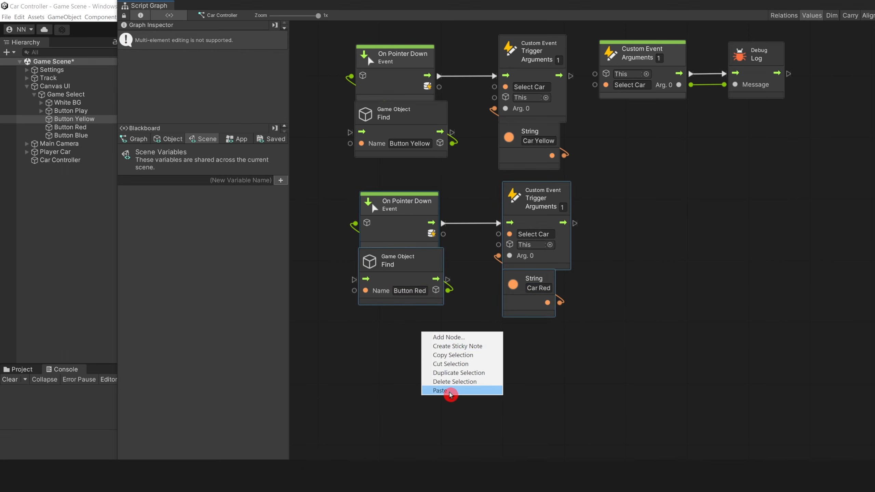
{"action": "left_click", "coordinate": [447, 391]}
{"action": "left_click_drag", "start_coordinate": [401, 356], "coordinate": [410, 379]}
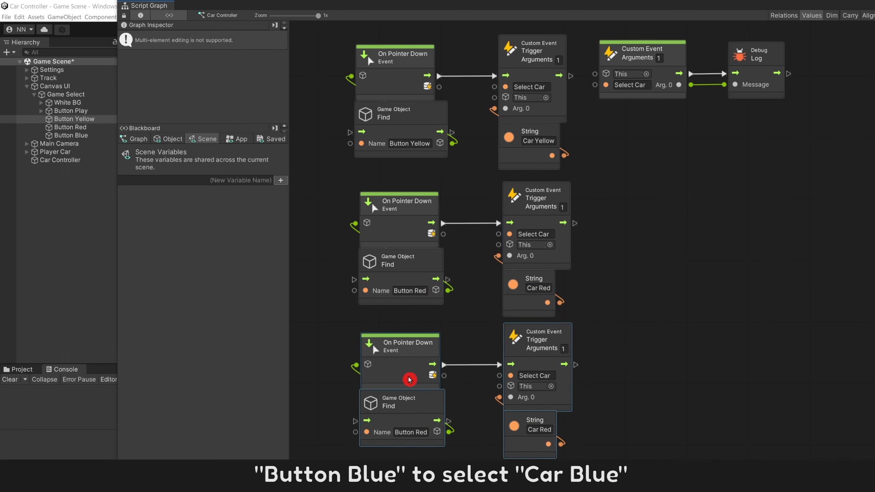
{"action": "type", "text": "Blue"}
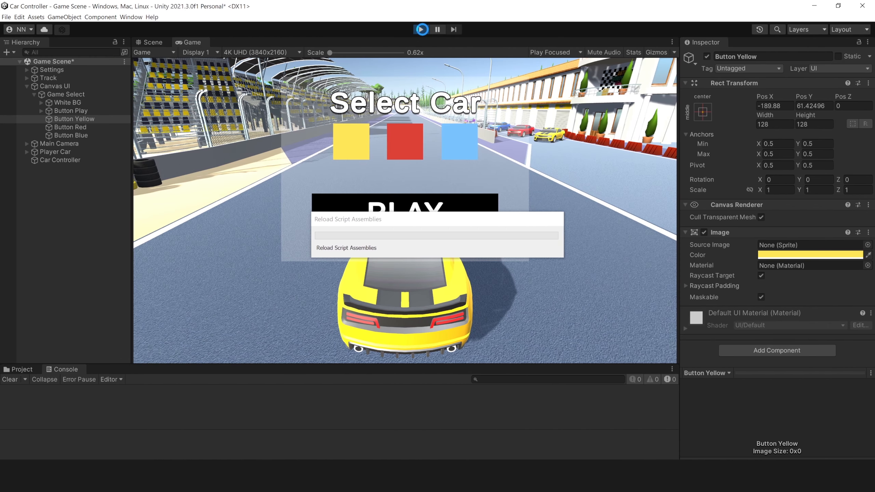
Run the game in Play mode and test the yellow, red and blue car selection buttons
{"action": "left_click", "coordinate": [424, 30]}
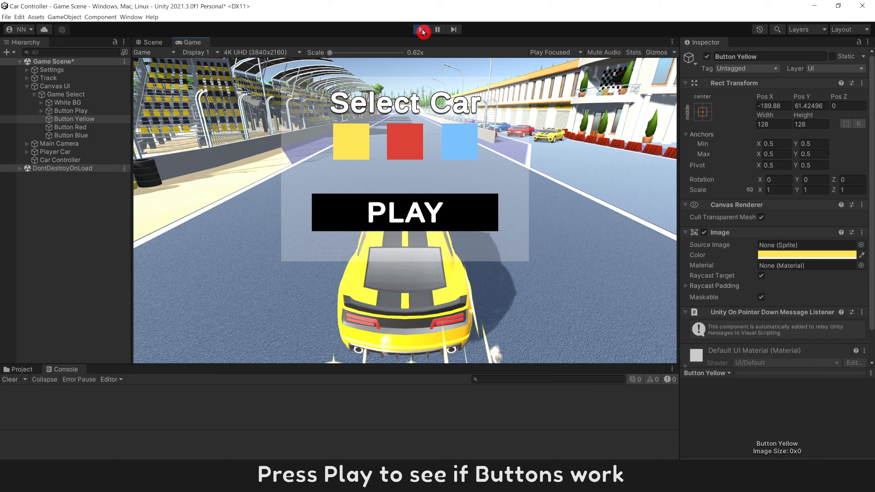
{"action": "left_click", "coordinate": [366, 132]}
{"action": "left_click", "coordinate": [358, 140]}
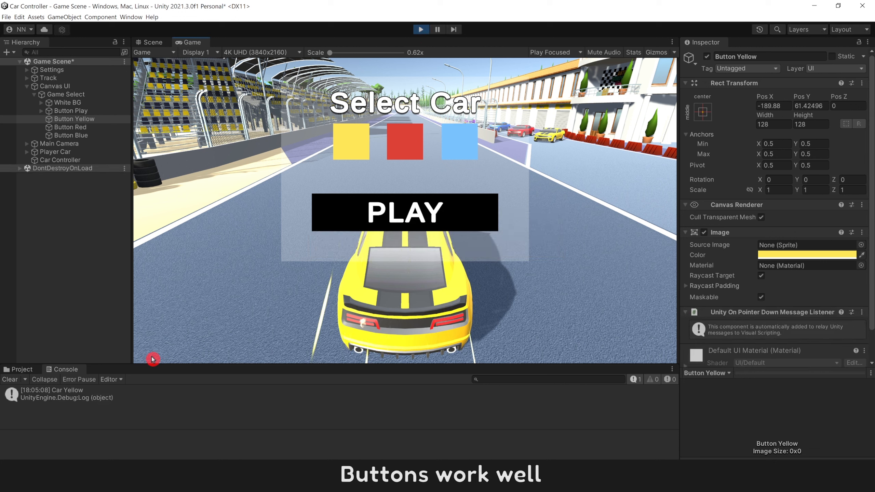
{"action": "left_click", "coordinate": [403, 141]}
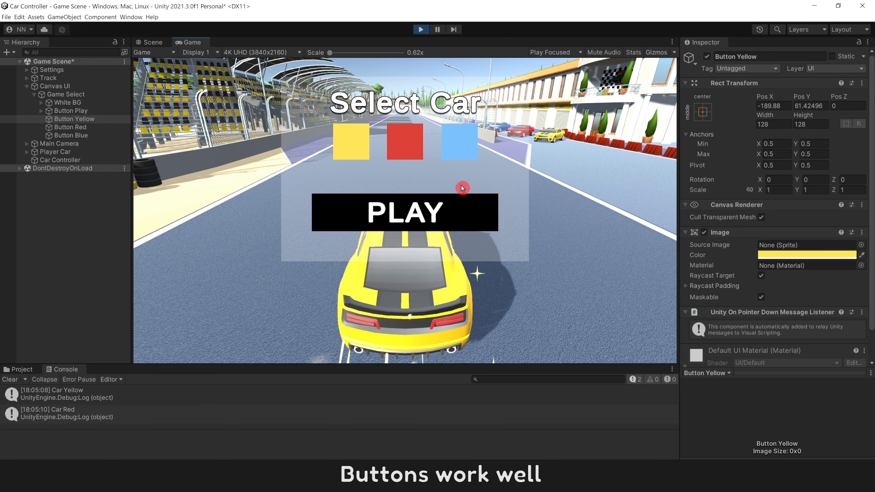
{"action": "left_click", "coordinate": [457, 149]}
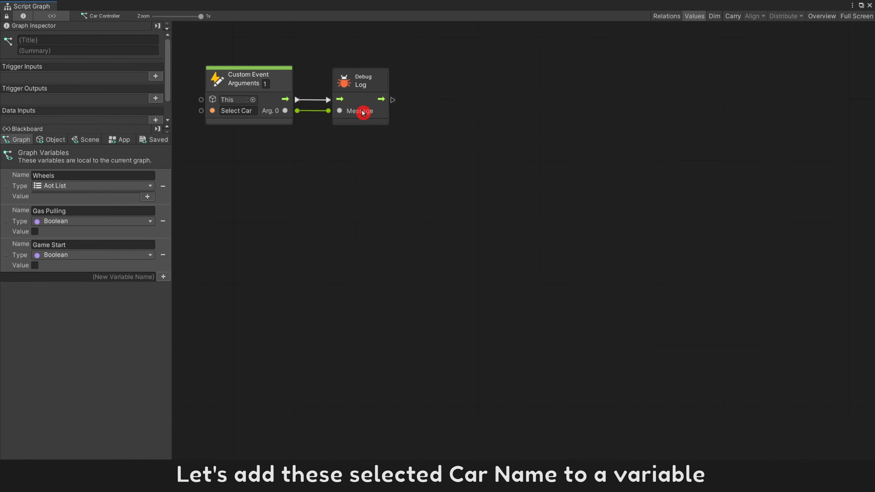
Replace the Debug Log node with a Set Flow Variable node beside the Select Car custom event
{"action": "left_click", "coordinate": [361, 110]}
{"action": "key", "text": "Delete"}
{"action": "right_click", "coordinate": [351, 125]}
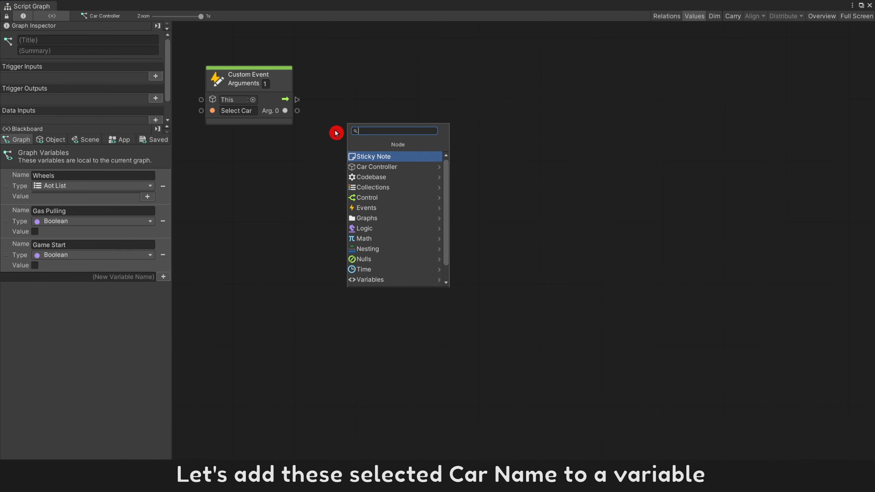
{"action": "type", "text": "set var"}
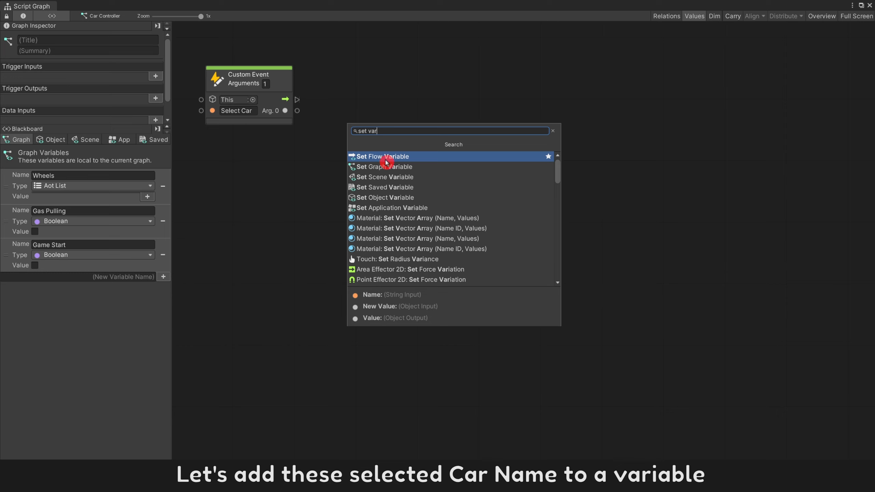
{"action": "left_click", "coordinate": [385, 159]}
{"action": "left_click_drag", "start_coordinate": [387, 162], "coordinate": [355, 99]}
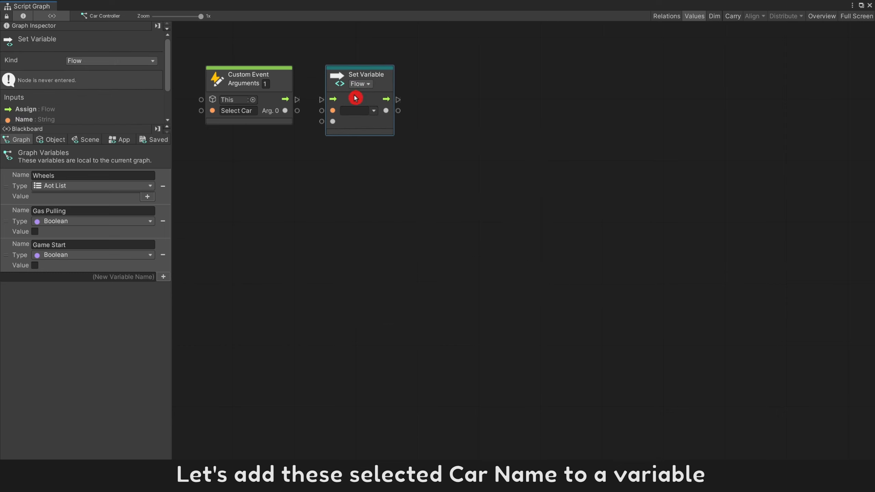
Connect the Select Car Custom Event's flow and argument outputs to the Set Variable node's flow and new-value inputs
{"action": "left_click_drag", "start_coordinate": [297, 100], "coordinate": [321, 121]}
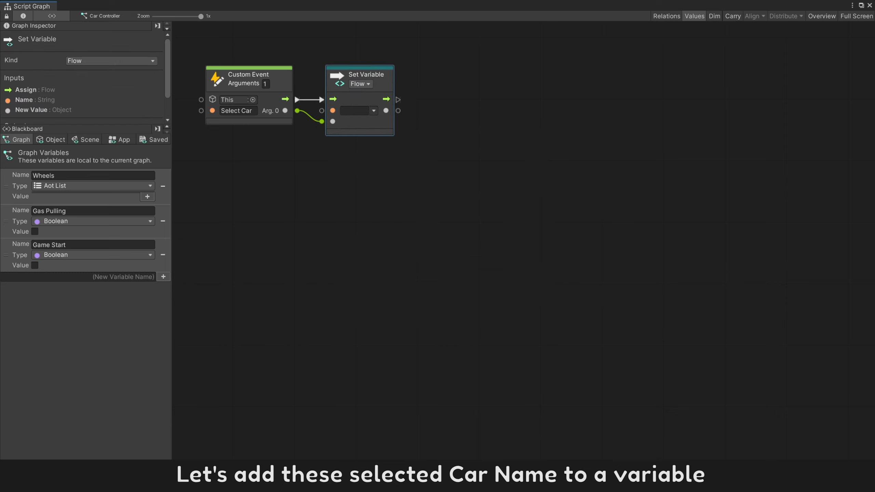
{"action": "left_click", "coordinate": [365, 186]}
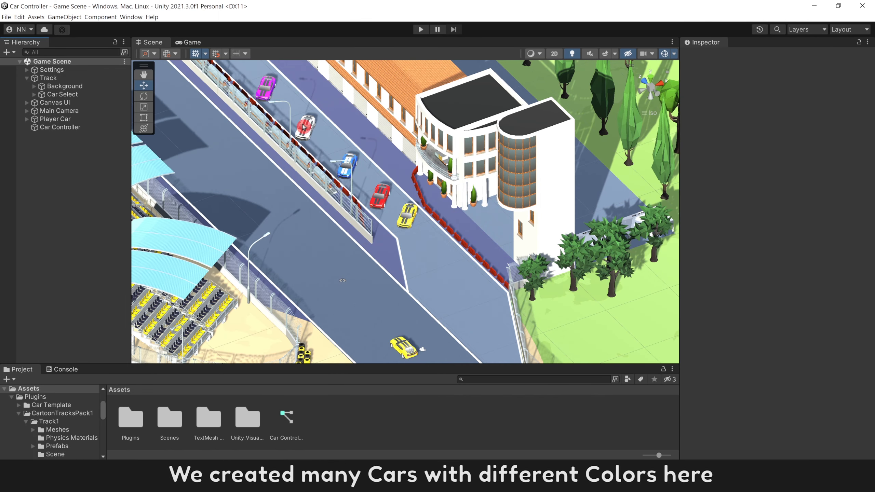
Inspect the components on the yellow sample car's Body, Wheels and Meshes objects
{"action": "left_click", "coordinate": [412, 213]}
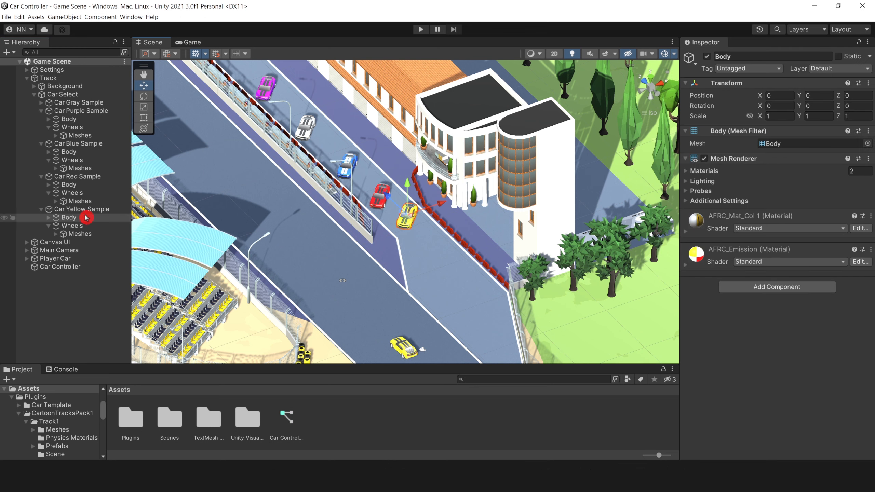
{"action": "left_click", "coordinate": [74, 226]}
{"action": "left_click", "coordinate": [56, 234]}
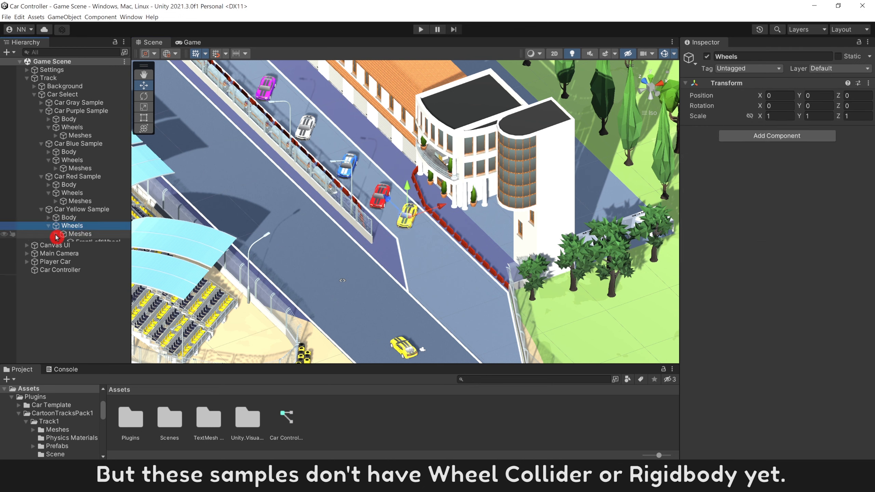
{"action": "left_click", "coordinate": [85, 235]}
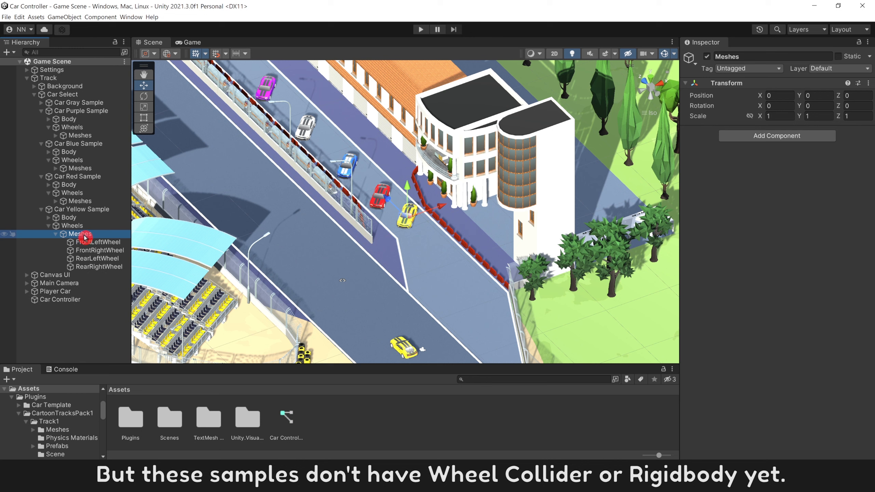
{"action": "left_click", "coordinate": [68, 346]}
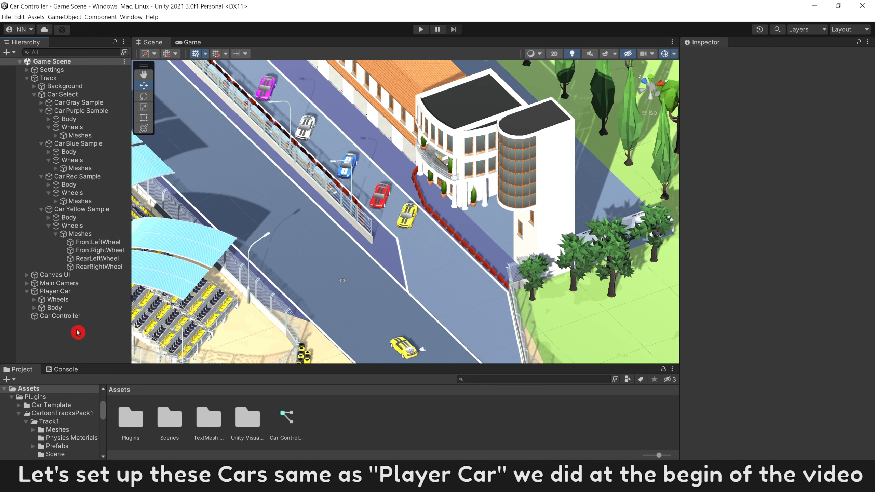
Copy the Rigidbody component from the Player Car object
{"action": "left_click", "coordinate": [63, 292]}
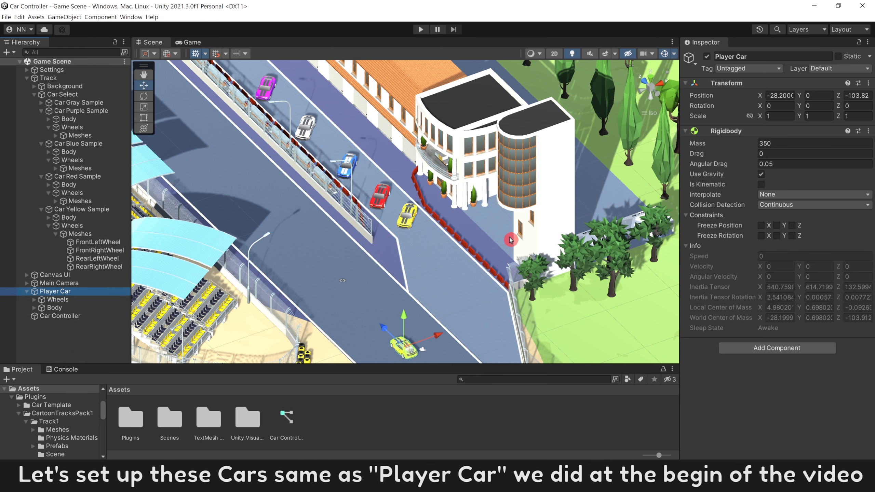
{"action": "right_click", "coordinate": [755, 134]}
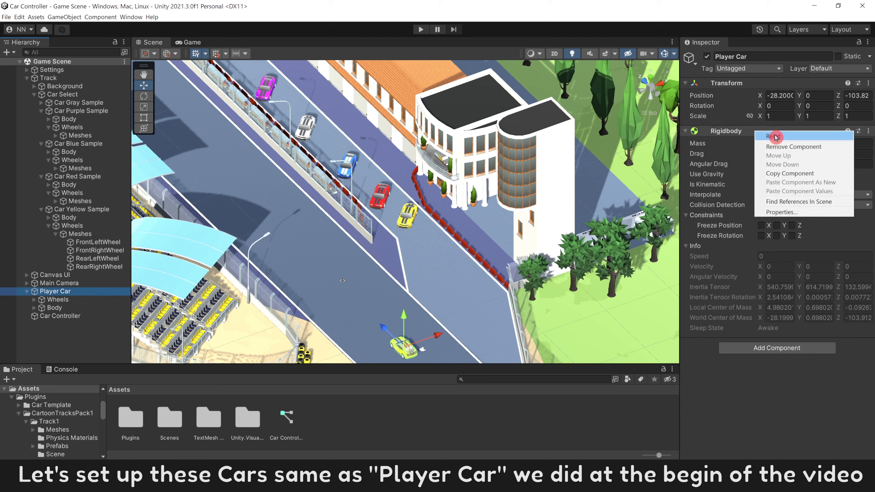
{"action": "left_click", "coordinate": [806, 175]}
Paste the copied Rigidbody as a new component onto the yellow, red, blue, purple and gray sample cars together
{"action": "left_click", "coordinate": [100, 210]}
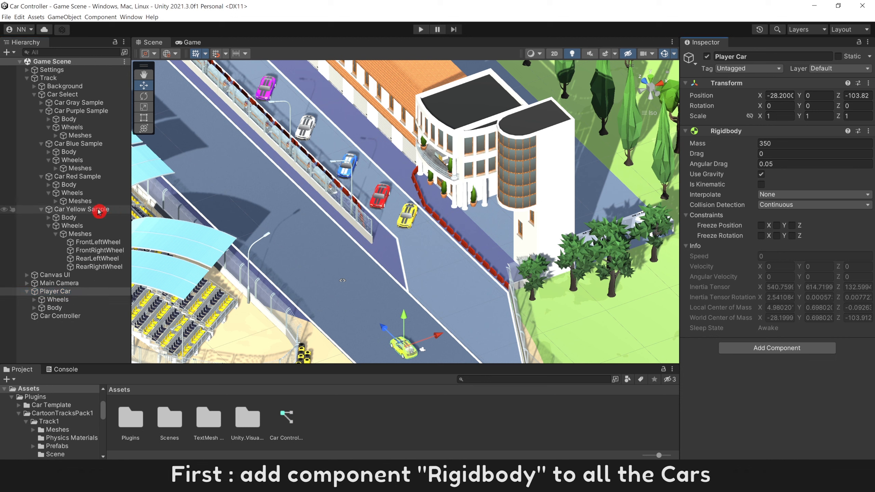
{"action": "left_click", "coordinate": [95, 177], "text": "ctrl"}
{"action": "left_click", "coordinate": [94, 144], "text": "ctrl"}
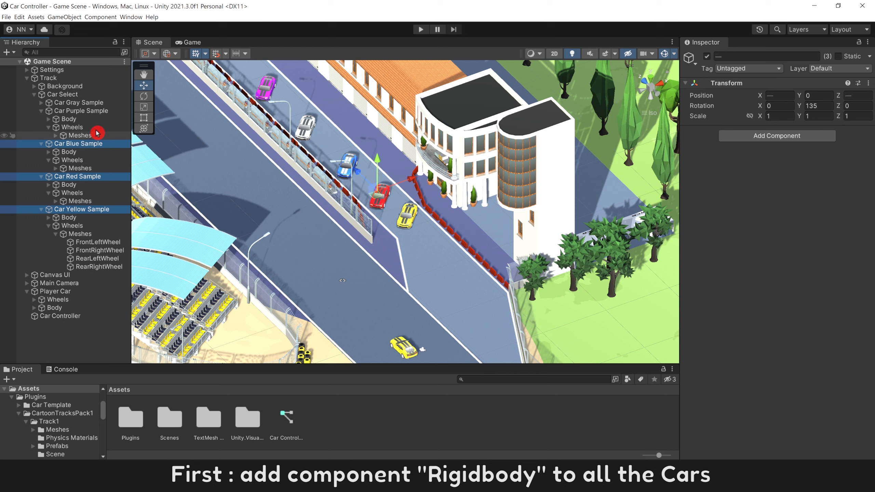
{"action": "left_click", "coordinate": [96, 110], "text": "ctrl"}
{"action": "left_click", "coordinate": [95, 103], "text": "ctrl"}
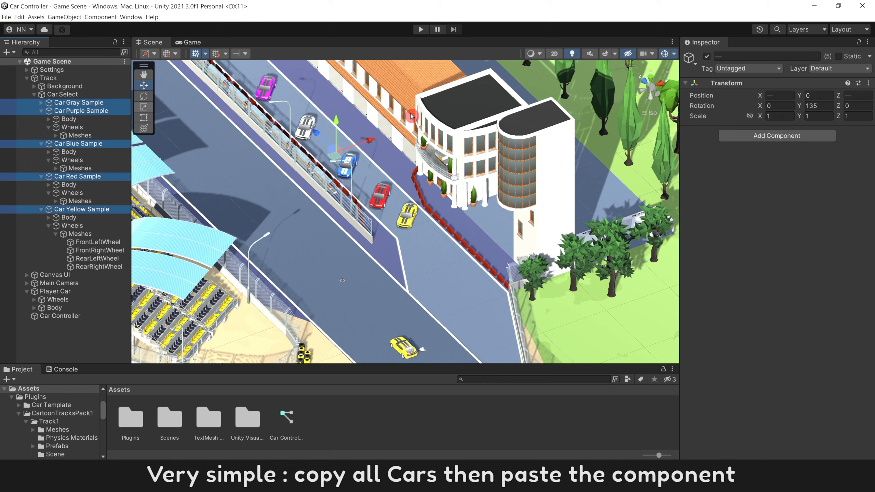
{"action": "right_click", "coordinate": [740, 84]}
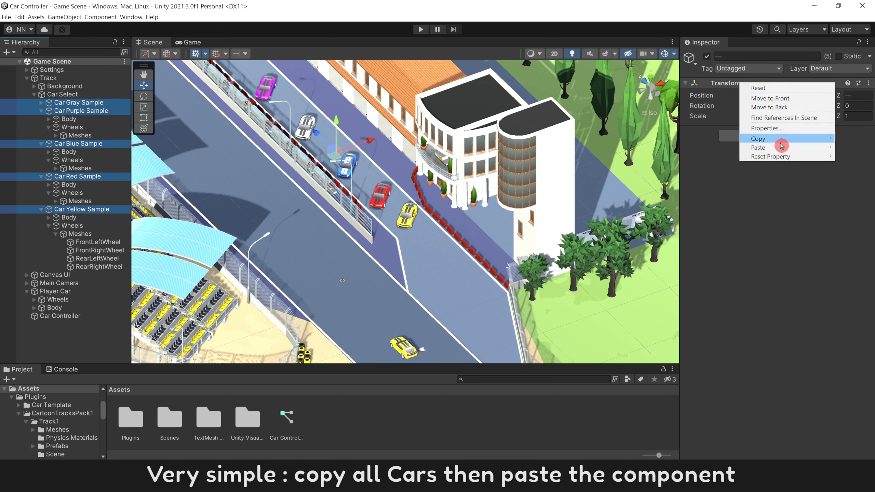
{"action": "left_click", "coordinate": [723, 188]}
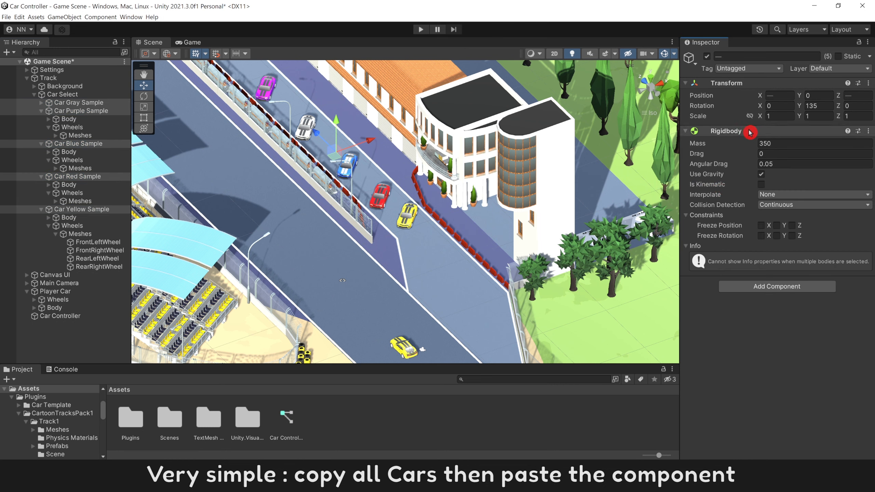
Copy the Mesh Collider component from the Player Car's Body object
{"action": "left_click", "coordinate": [71, 308]}
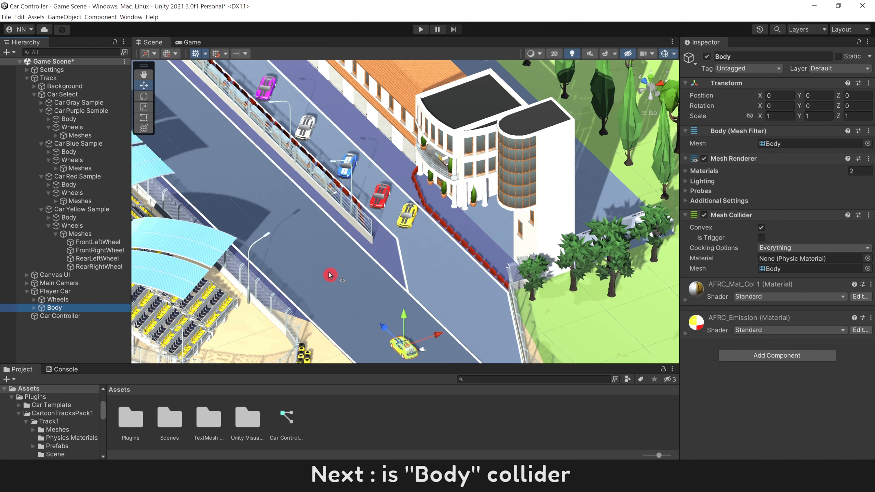
{"action": "key", "text": "f"}
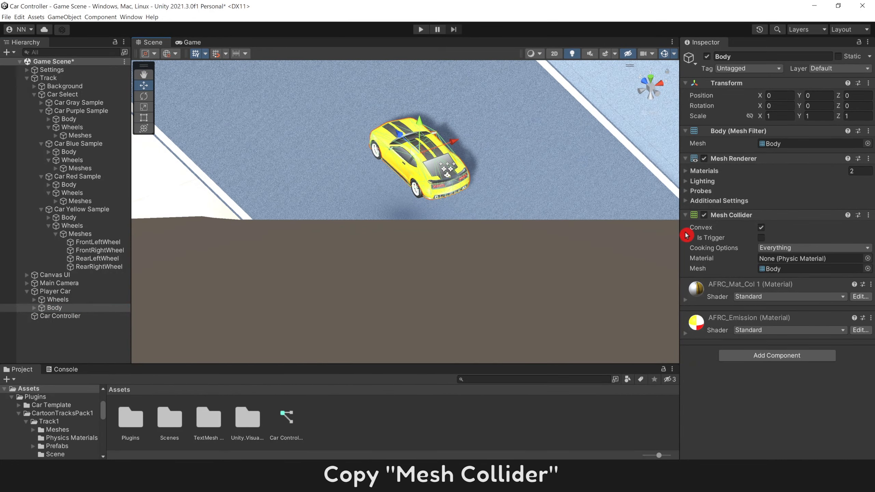
{"action": "right_click", "coordinate": [756, 218]}
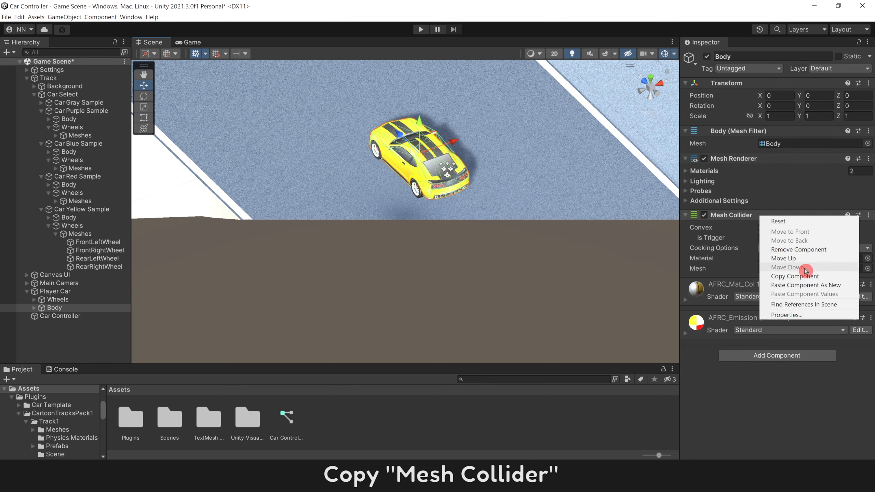
{"action": "left_click", "coordinate": [777, 272]}
{"action": "scroll", "coordinate": [385, 186], "scroll_direction": "down", "scroll_amount": 10}
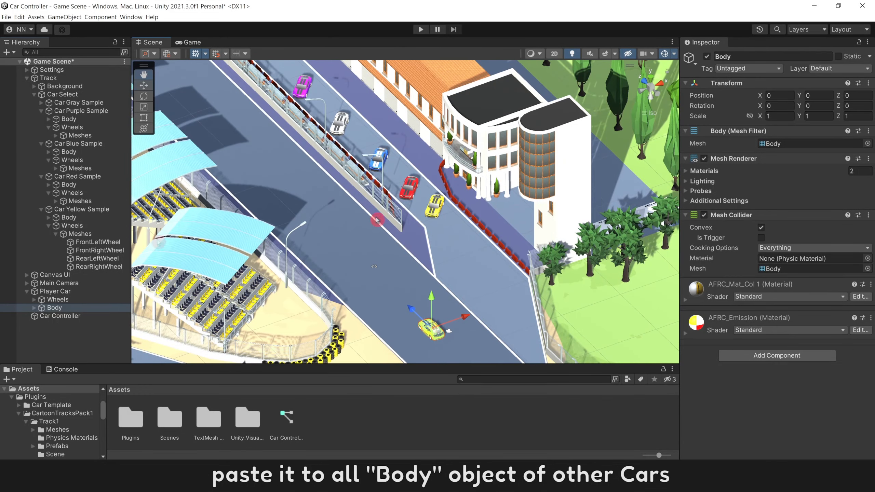
Paste the copied Mesh Collider as a new component onto the Body objects of all five sample cars
{"action": "left_click", "coordinate": [90, 219]}
{"action": "left_click", "coordinate": [69, 185], "text": "ctrl"}
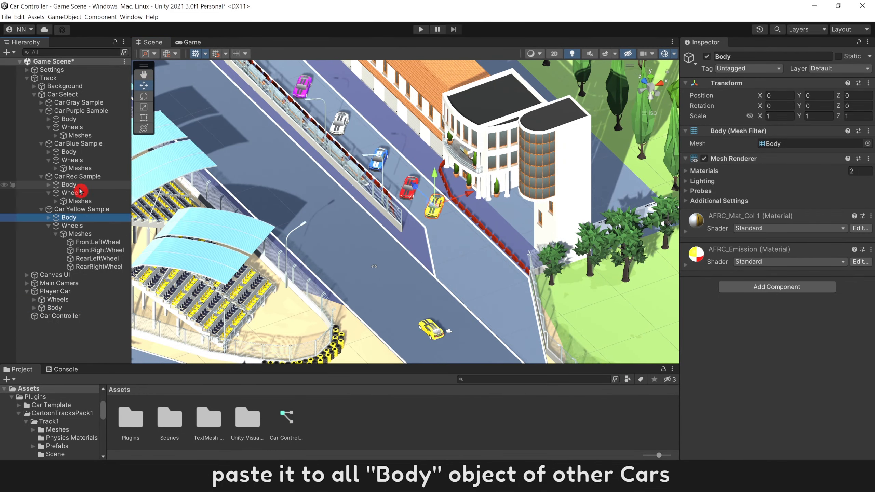
{"action": "left_click", "coordinate": [69, 152], "text": "ctrl"}
{"action": "left_click", "coordinate": [69, 119], "text": "ctrl"}
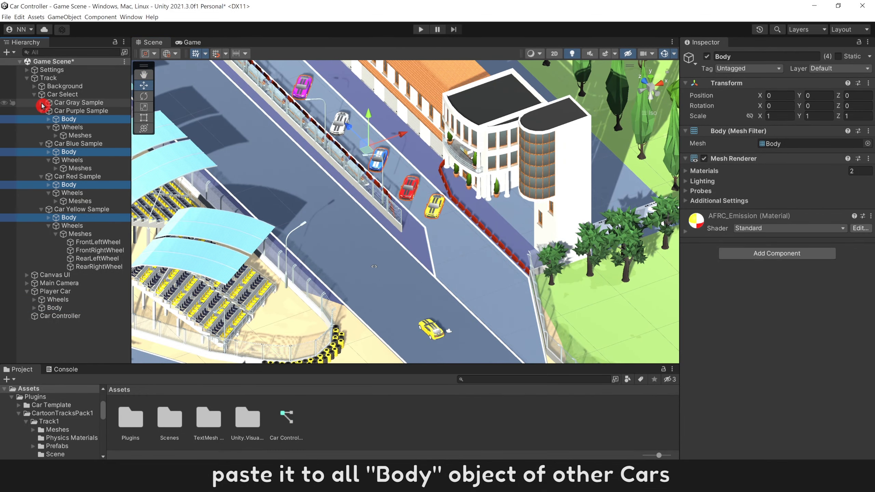
{"action": "left_click", "coordinate": [41, 102]}
{"action": "left_click", "coordinate": [69, 111], "text": "ctrl"}
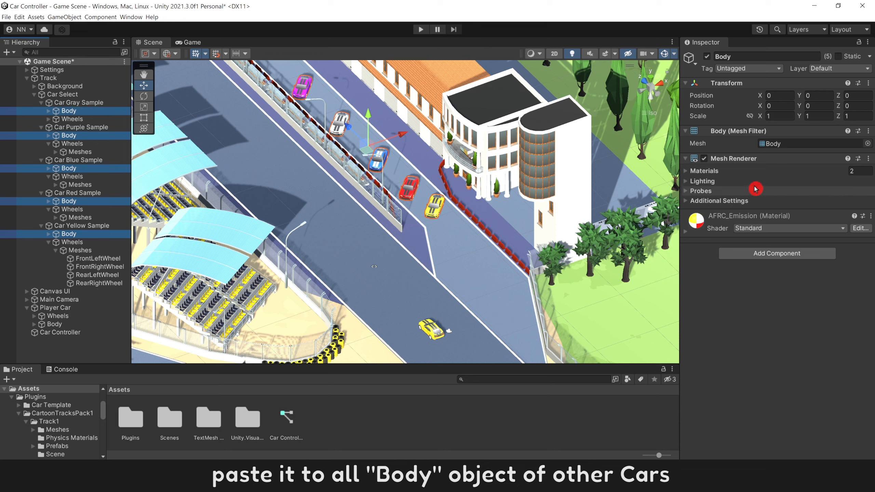
{"action": "right_click", "coordinate": [753, 160]}
{"action": "left_click", "coordinate": [788, 229]}
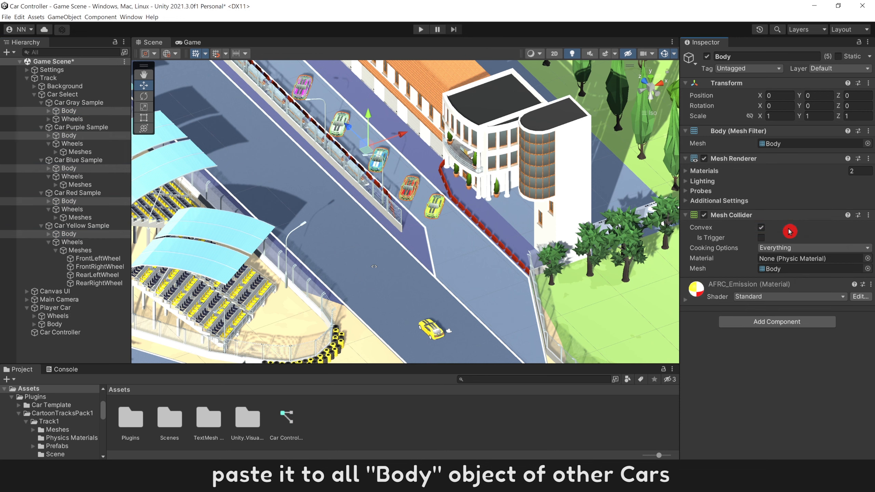
{"action": "left_click", "coordinate": [51, 340]}
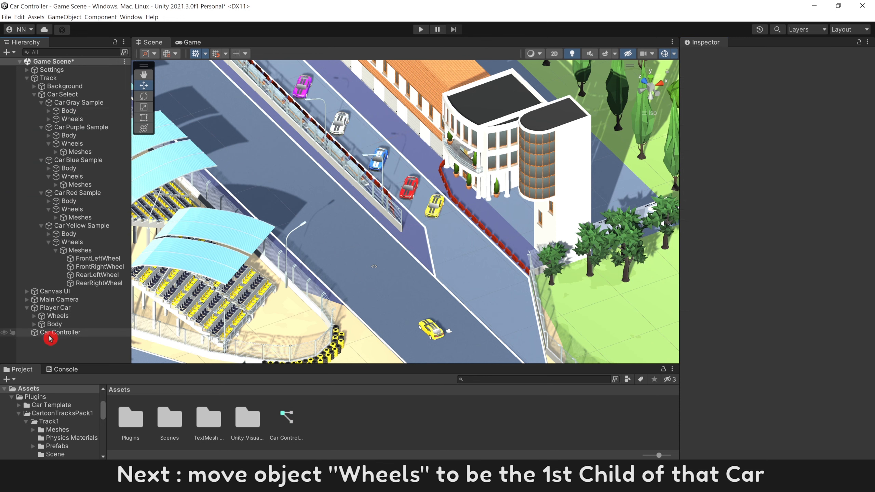
Reorder the hierarchy so that Wheels is the first child, above Body, in each of the five sample cars
{"action": "left_click", "coordinate": [51, 316]}
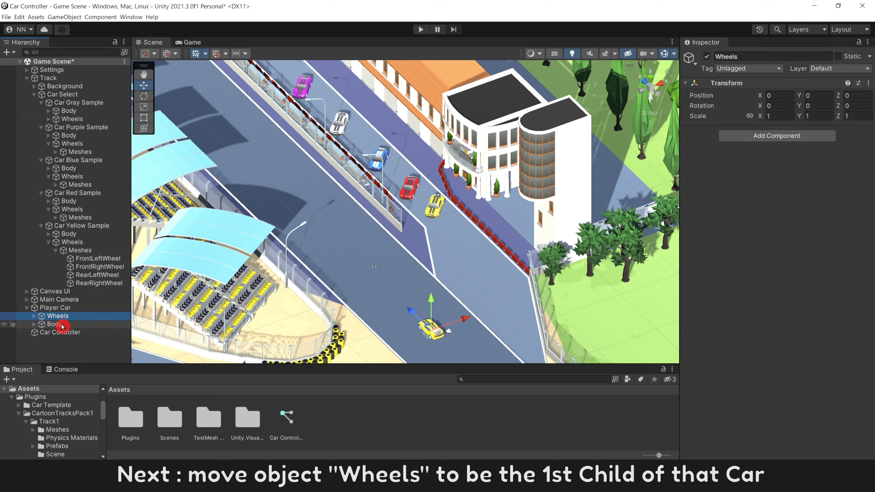
{"action": "left_click_drag", "start_coordinate": [65, 318], "coordinate": [76, 198]}
{"action": "left_click_drag", "start_coordinate": [76, 177], "coordinate": [76, 165]}
{"action": "left_click_drag", "start_coordinate": [78, 146], "coordinate": [76, 111]}
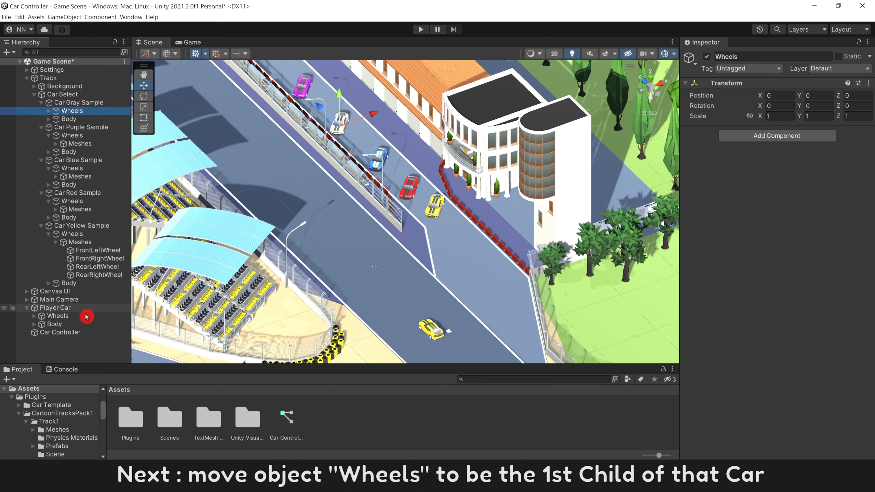
Copy the Wheel Collider component from FrontLeftWheel in the Player Car's Collider group
{"action": "left_click", "coordinate": [35, 318]}
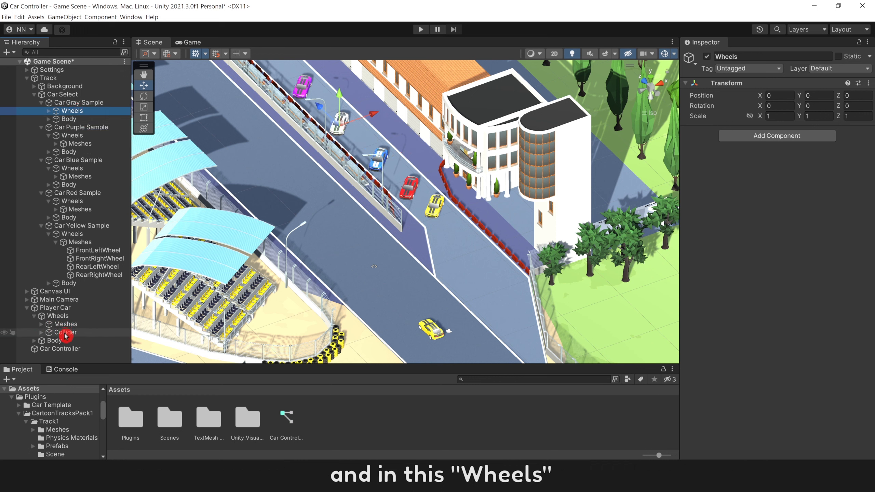
{"action": "left_click", "coordinate": [42, 332]}
{"action": "left_click", "coordinate": [42, 325]}
{"action": "scroll", "coordinate": [51, 331], "scroll_direction": "down", "scroll_amount": 2}
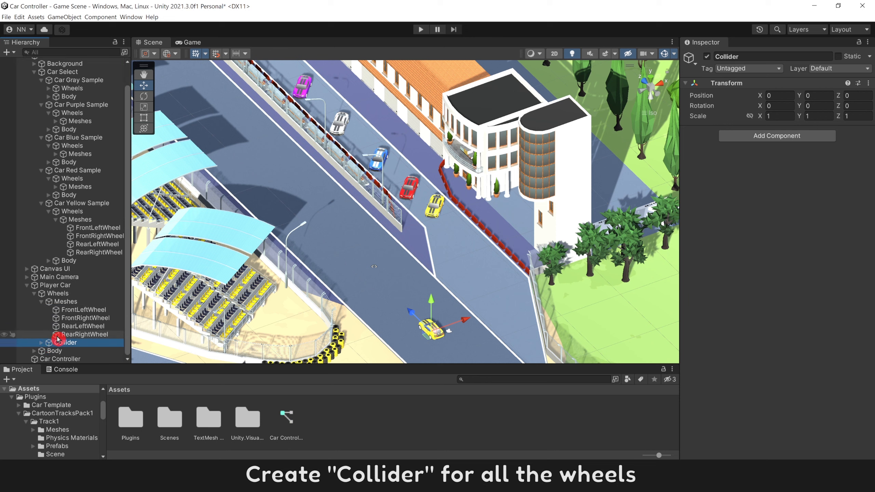
{"action": "left_click", "coordinate": [41, 343]}
{"action": "scroll", "coordinate": [88, 321], "scroll_direction": "down", "scroll_amount": 2}
{"action": "left_click", "coordinate": [88, 319]}
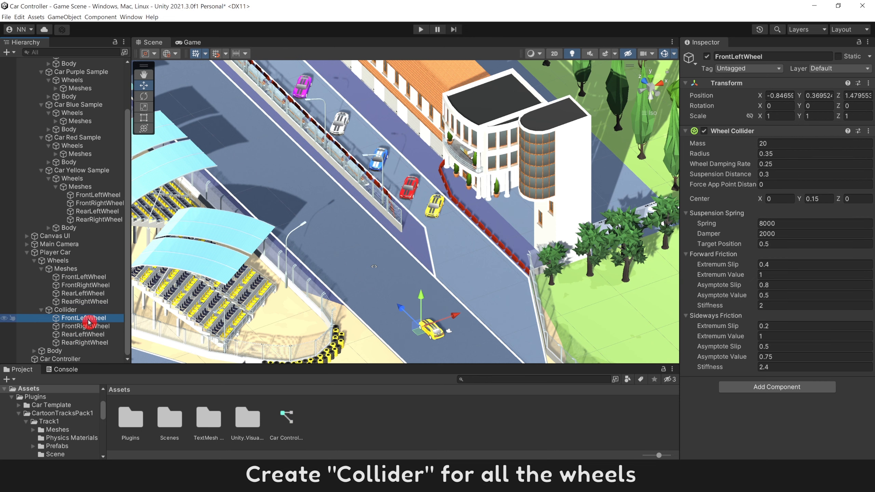
{"action": "right_click", "coordinate": [744, 131]}
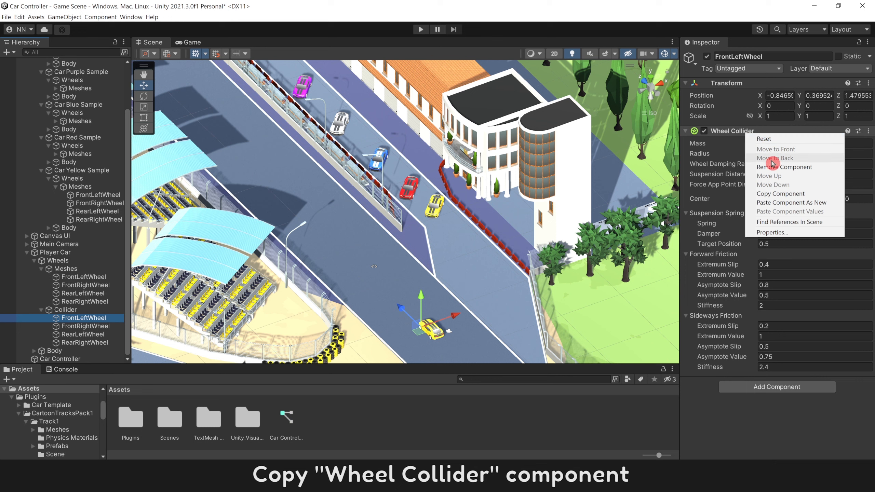
{"action": "left_click", "coordinate": [777, 195]}
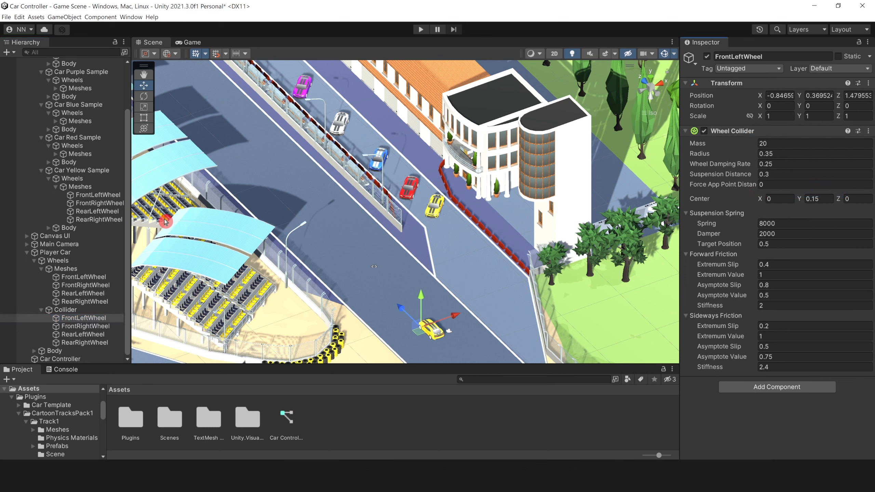
Duplicate the yellow sample car's Meshes group and rename the copy Collider
{"action": "scroll", "coordinate": [127, 234], "scroll_direction": "up", "scroll_amount": 3}
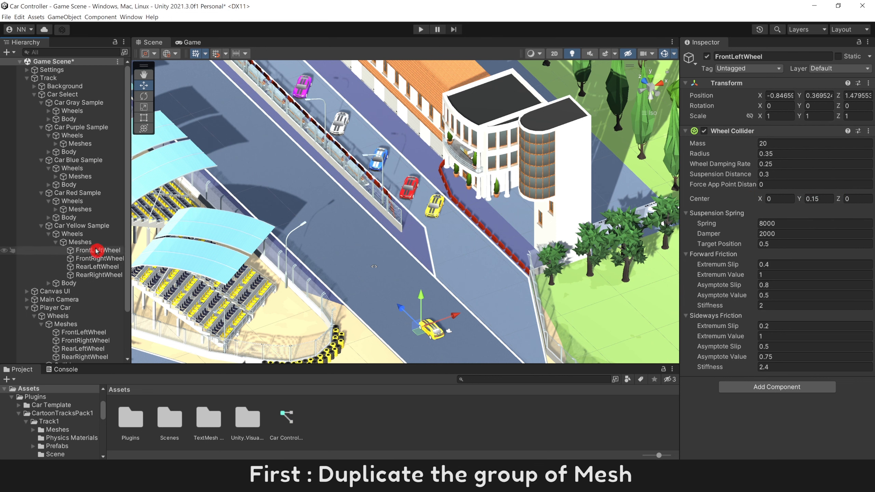
{"action": "left_click", "coordinate": [75, 243]}
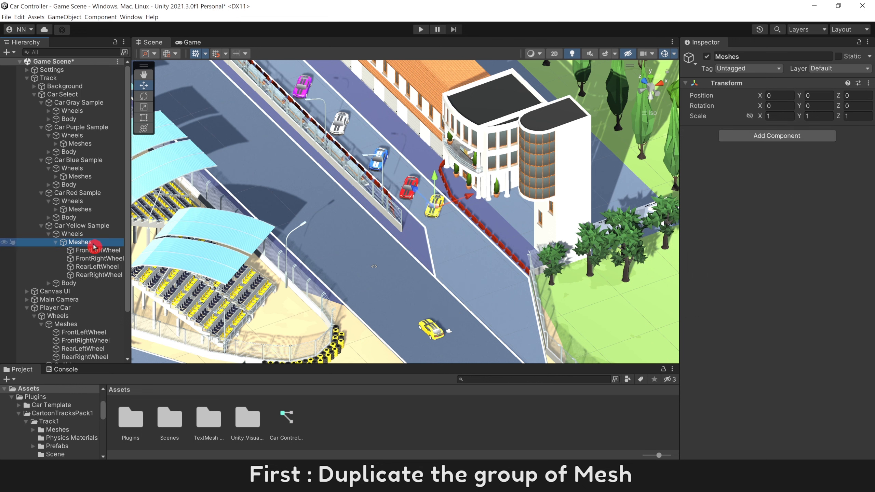
{"action": "key", "text": "ctrl+d"}
{"action": "left_click", "coordinate": [86, 284]}
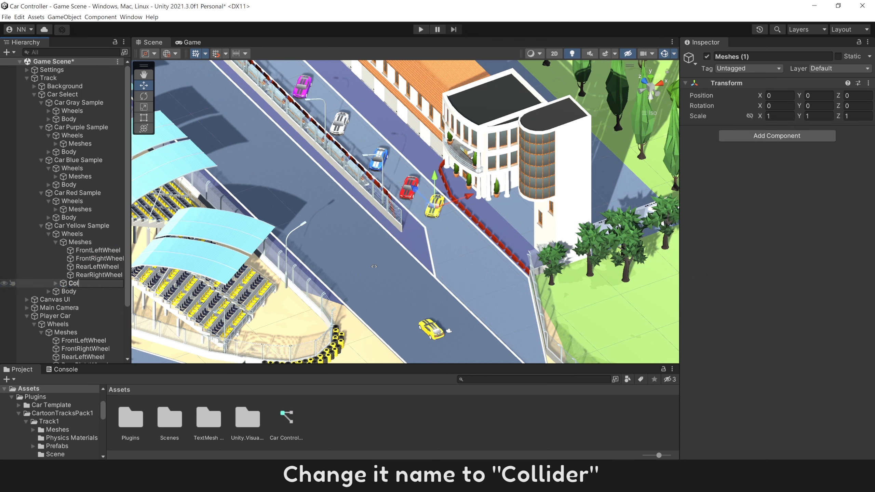
{"action": "type", "text": "Collider"}
{"action": "key", "text": "Return"}
Paste the copied Wheel Collider as a new component onto all four wheels in the yellow sample car's Collider group
{"action": "left_click", "coordinate": [56, 283]}
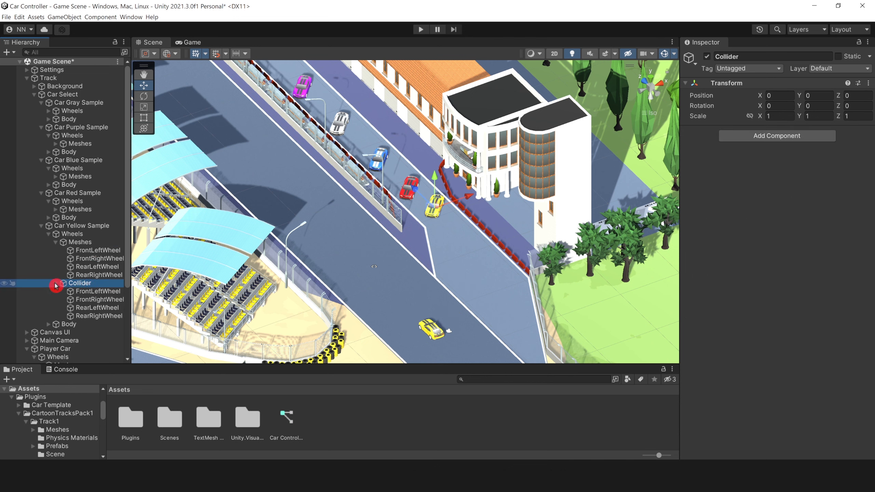
{"action": "left_click", "coordinate": [88, 292]}
{"action": "left_click", "coordinate": [92, 316], "text": "shift"}
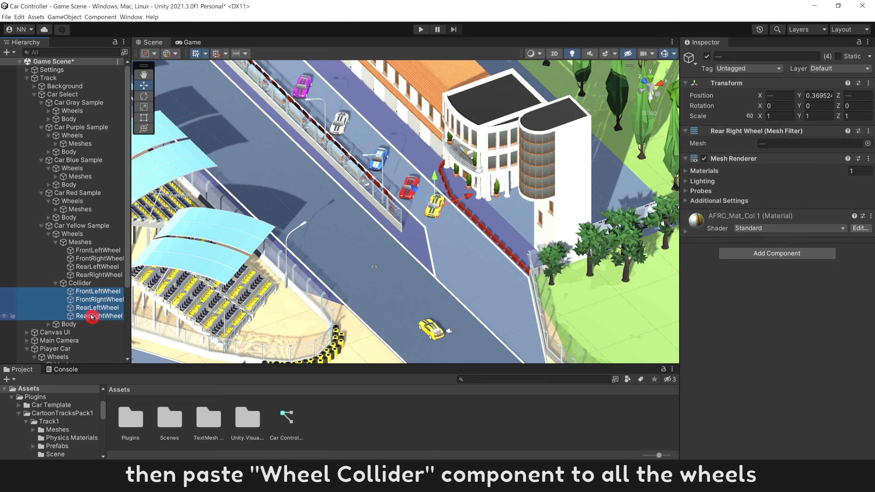
{"action": "right_click", "coordinate": [739, 159]}
{"action": "left_click", "coordinate": [789, 228]}
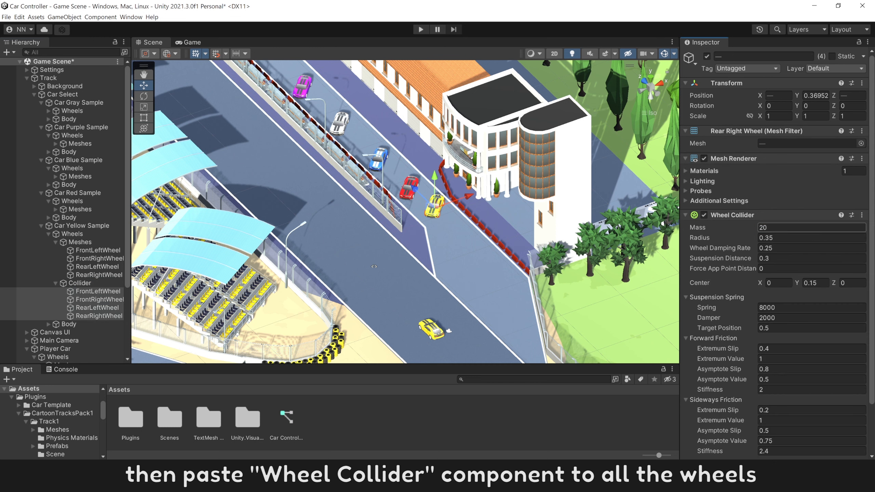
Remove the Mesh Renderer and Mesh Filter components from all four wheels in the yellow sample car's Collider group
{"action": "right_click", "coordinate": [765, 161]}
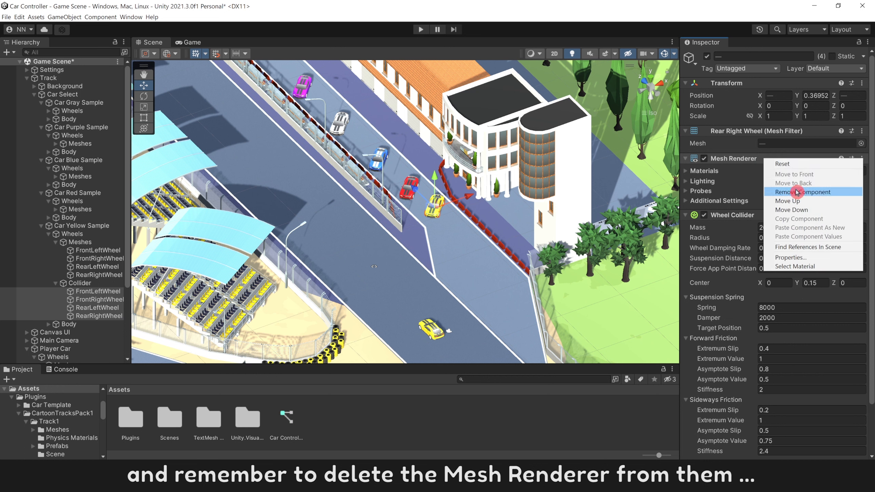
{"action": "left_click", "coordinate": [792, 194]}
{"action": "right_click", "coordinate": [765, 133]}
{"action": "left_click", "coordinate": [792, 164]}
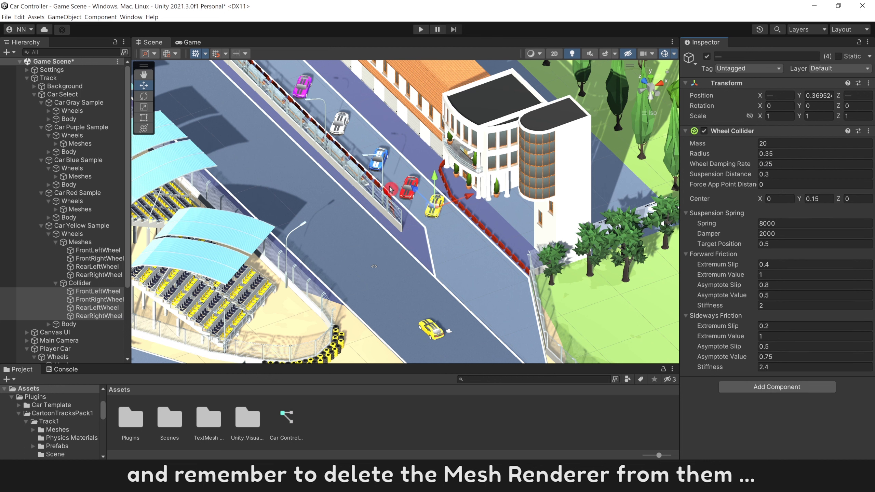
Duplicate the red sample car's Meshes group and rename the copy Collider
{"action": "left_click", "coordinate": [55, 210]}
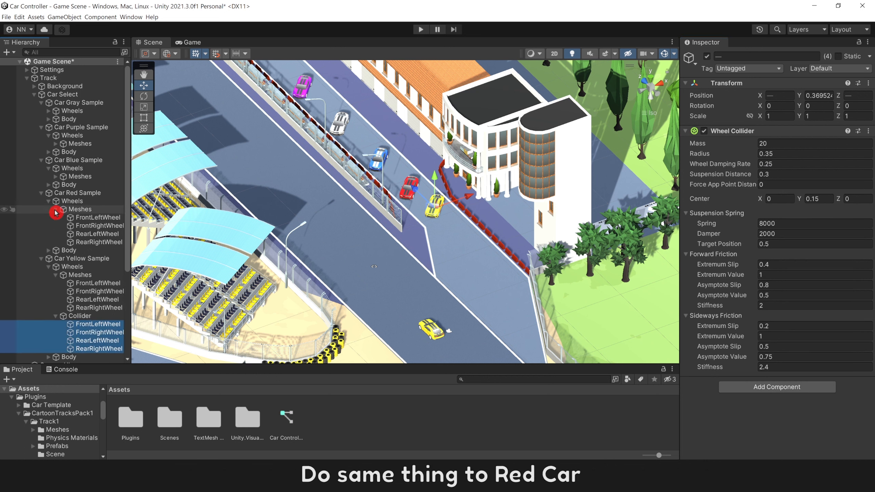
{"action": "left_click", "coordinate": [54, 210]}
{"action": "left_click", "coordinate": [79, 209]}
{"action": "key", "text": "ctrl+d"}
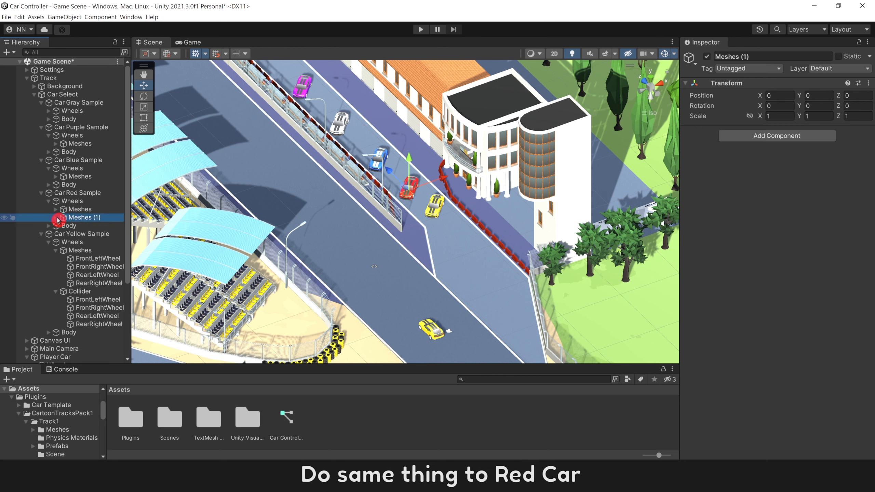
{"action": "left_click", "coordinate": [43, 218]}
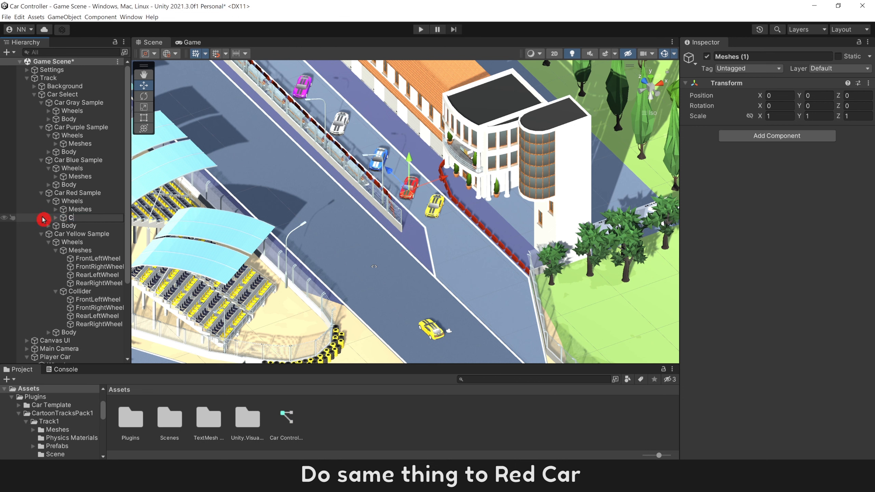
{"action": "key", "text": "Return"}
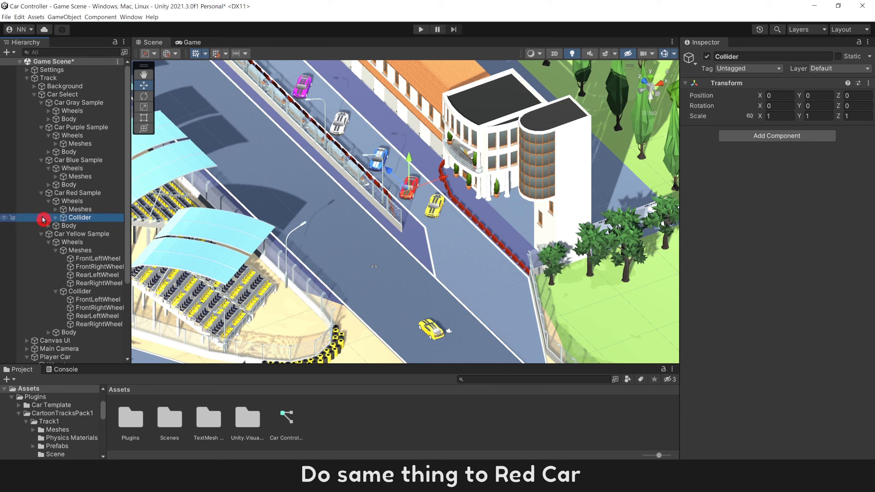
Paste the copied Wheel Collider as a new component onto all four wheels in the red sample car's Collider group
{"action": "left_click", "coordinate": [55, 218]}
{"action": "left_click", "coordinate": [90, 228]}
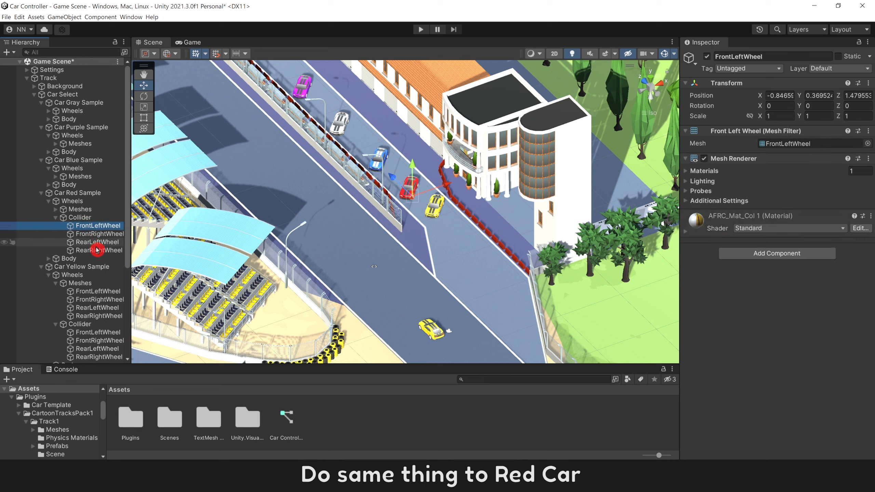
{"action": "left_click", "coordinate": [98, 253], "text": "shift"}
{"action": "right_click", "coordinate": [731, 131]}
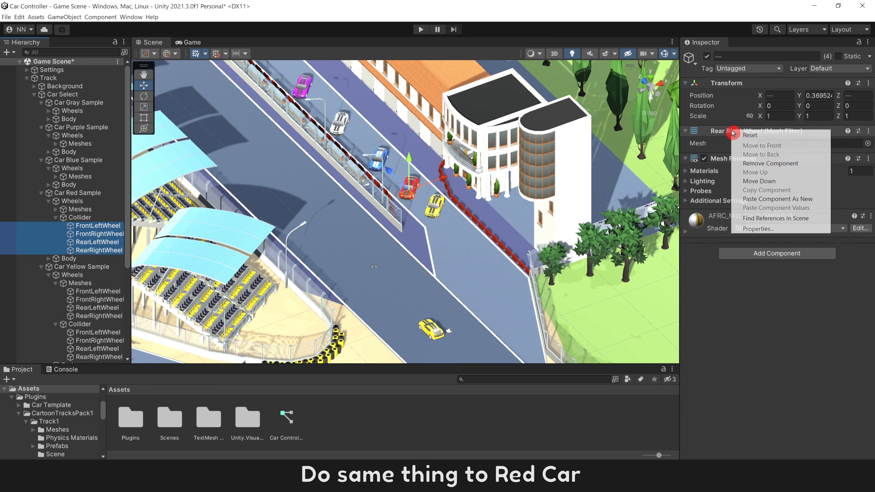
{"action": "left_click", "coordinate": [779, 192]}
Remove the Mesh Renderer and Mesh Filter components from the four wheels in the red sample car's Collider group
{"action": "right_click", "coordinate": [760, 165]}
{"action": "left_click", "coordinate": [779, 178]}
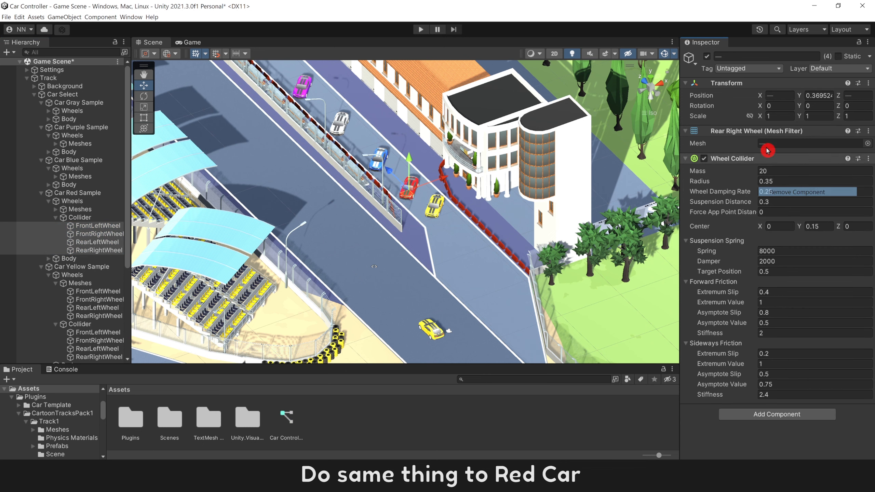
{"action": "right_click", "coordinate": [758, 133]}
{"action": "left_click", "coordinate": [789, 161]}
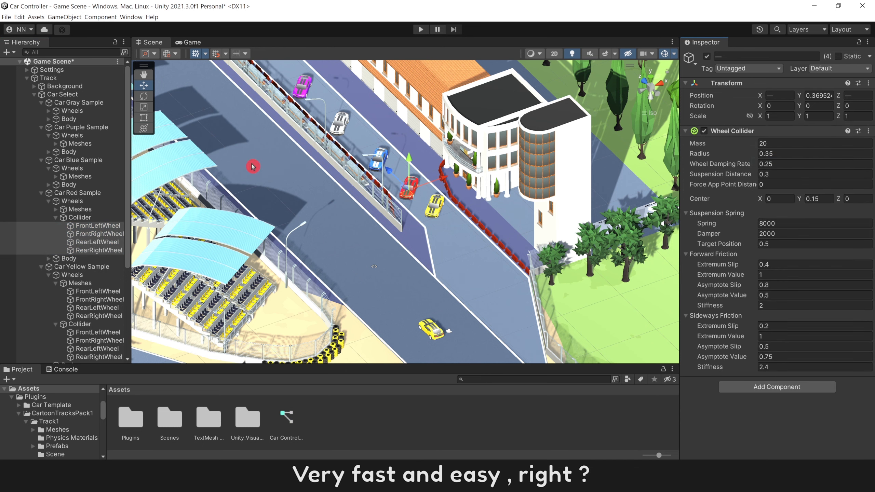
Duplicate the blue sample car's Meshes group and rename the copy Collider
{"action": "left_click", "coordinate": [79, 176]}
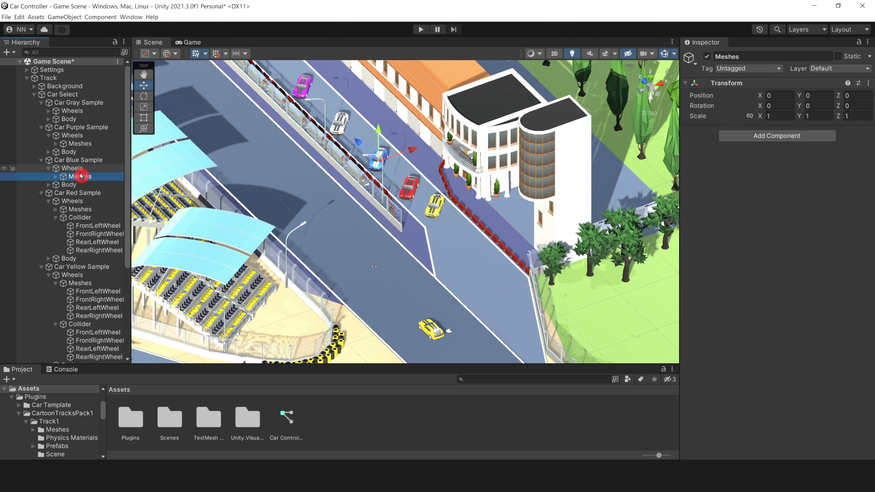
{"action": "key", "text": "ctrl+d"}
{"action": "left_click", "coordinate": [85, 186]}
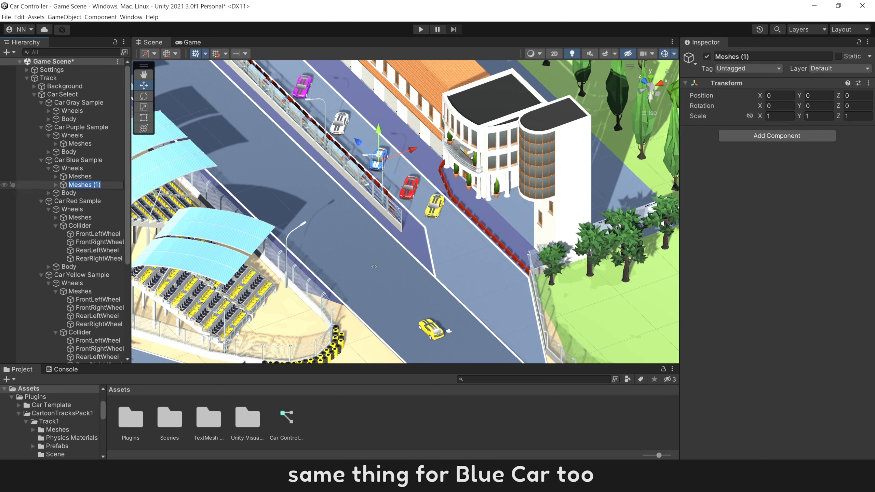
{"action": "type", "text": "Collider"}
{"action": "key", "text": "Return"}
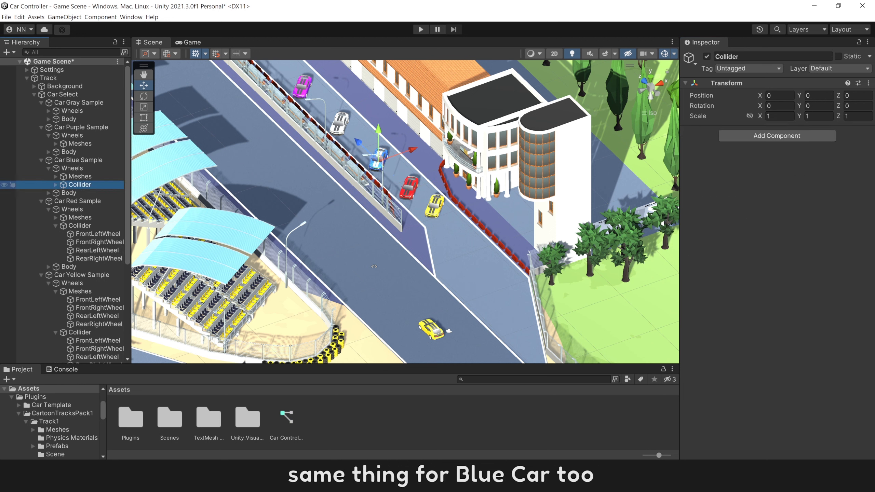
Paste the copied Wheel Collider as a new component onto all four wheels in the blue sample car's Collider group
{"action": "left_click", "coordinate": [55, 185]}
{"action": "left_click", "coordinate": [91, 195]}
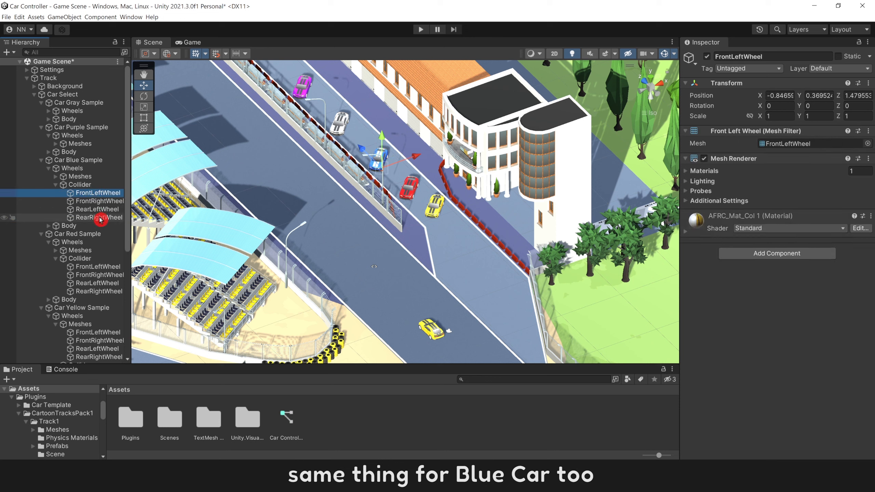
{"action": "left_click", "coordinate": [100, 218], "text": "shift"}
{"action": "right_click", "coordinate": [725, 159]}
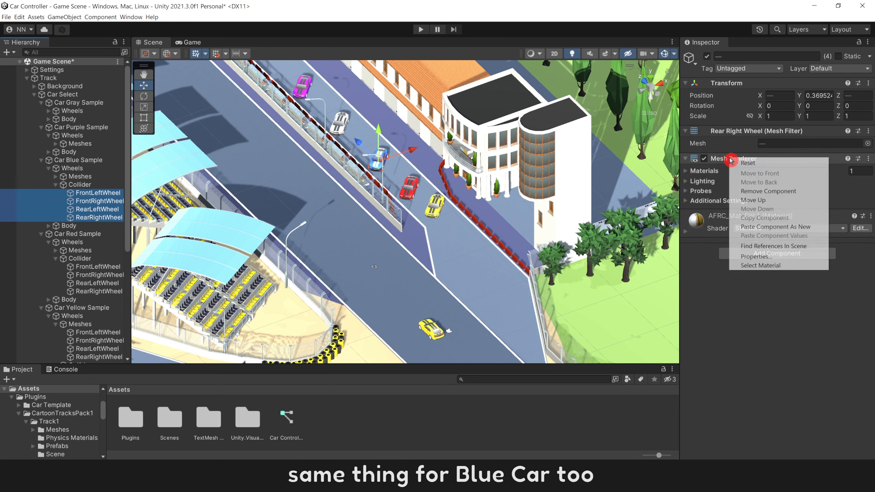
{"action": "left_click", "coordinate": [772, 227]}
Remove the Mesh Renderer and Mesh Filter components from the four wheels in the blue sample car's Collider group
{"action": "right_click", "coordinate": [763, 162]}
{"action": "left_click", "coordinate": [771, 191]}
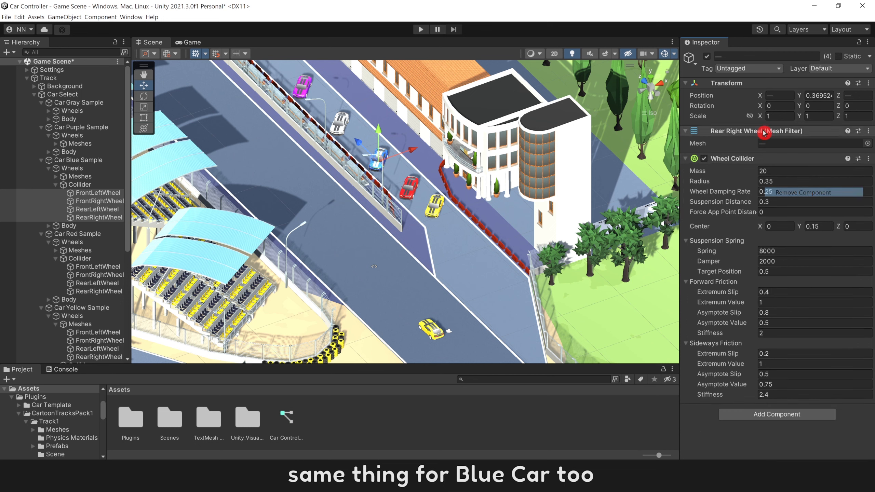
{"action": "right_click", "coordinate": [760, 131]}
{"action": "left_click", "coordinate": [774, 161]}
Create a new folder named Resources in the project's Assets folder
{"action": "left_click", "coordinate": [333, 427]}
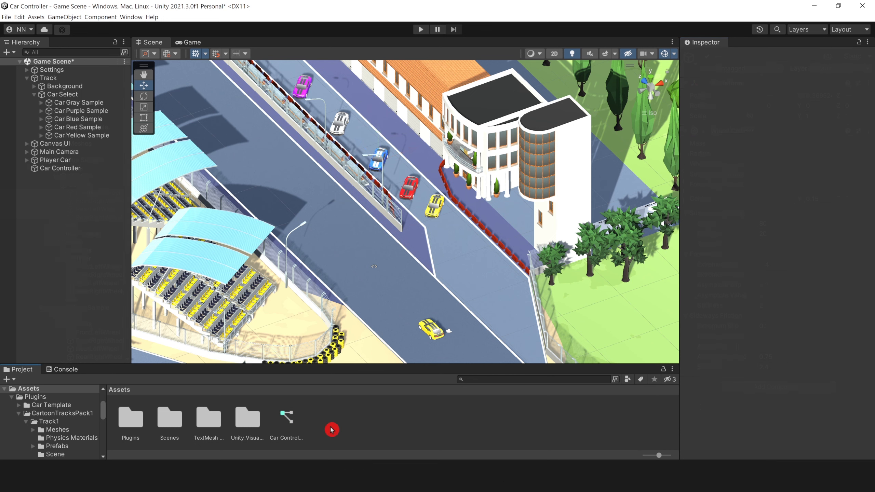
{"action": "right_click", "coordinate": [333, 427]}
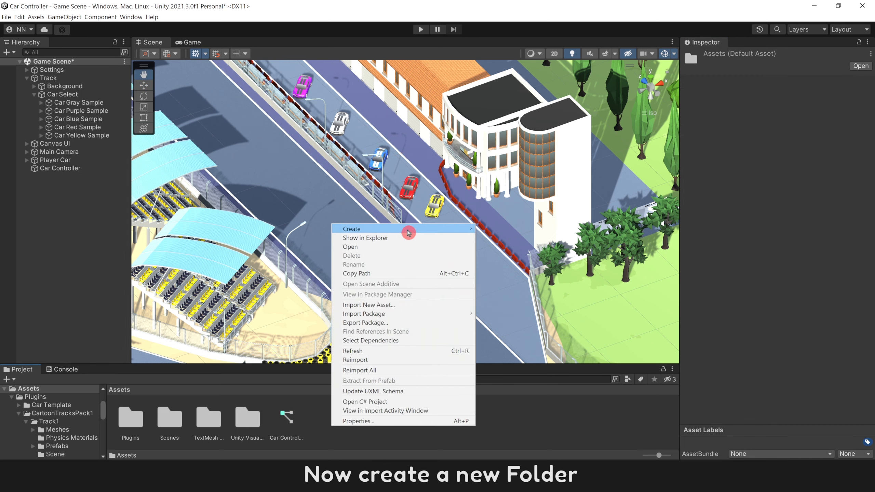
{"action": "mouse_move", "coordinate": [410, 229]}
{"action": "left_click", "coordinate": [530, 132]}
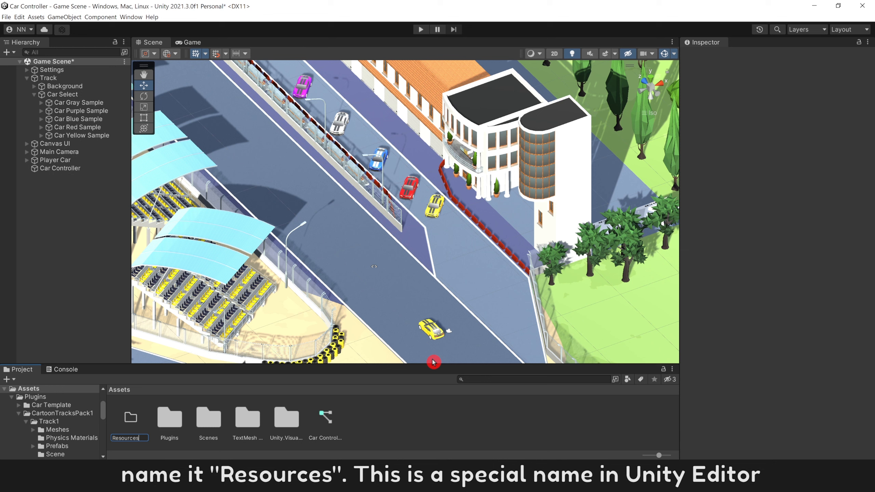
{"action": "type", "text": "Resources"}
{"action": "key", "text": "Return"}
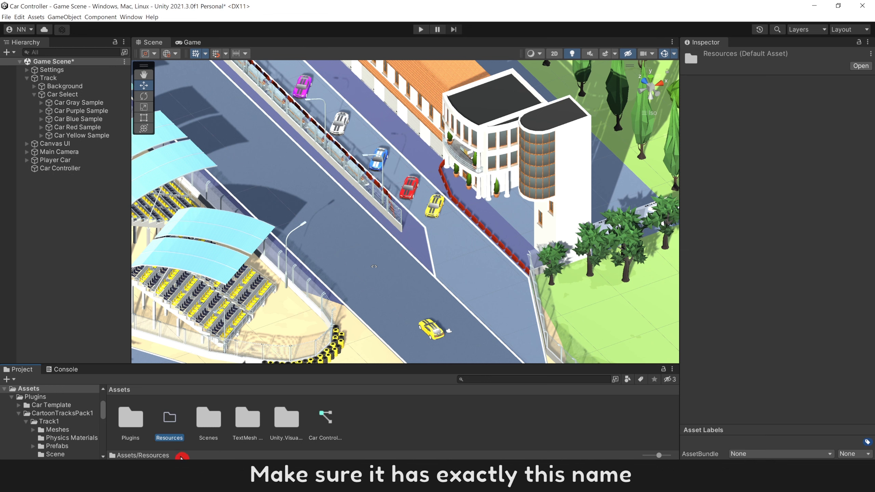
Create a folder named Car Prefab inside the Resources folder and open it
{"action": "double_click", "coordinate": [172, 422]}
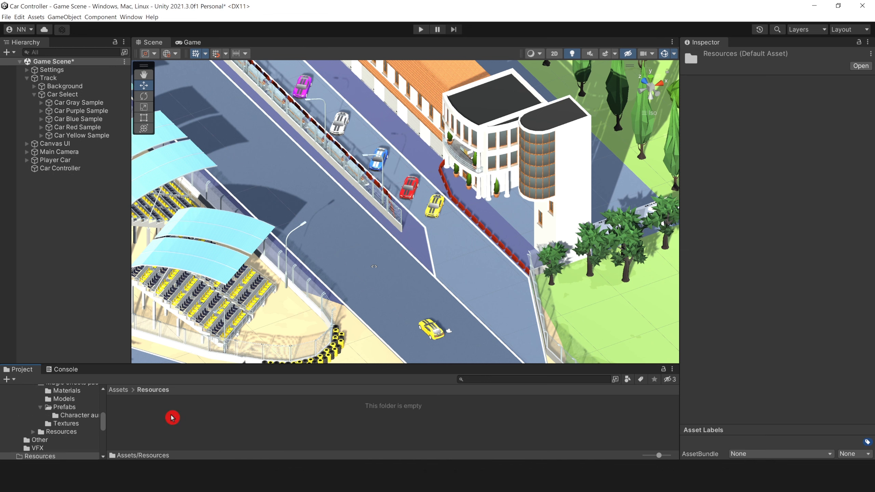
{"action": "right_click", "coordinate": [174, 430]}
{"action": "mouse_move", "coordinate": [248, 230]}
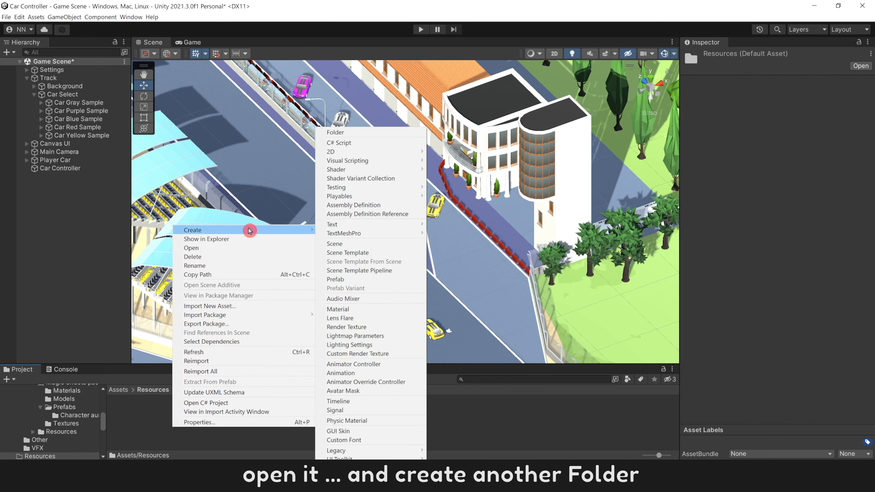
{"action": "left_click", "coordinate": [378, 134]}
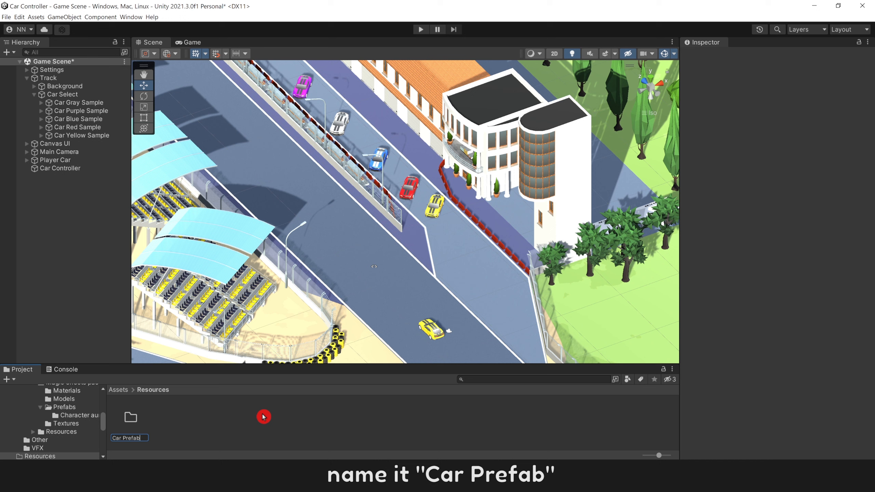
{"action": "type", "text": "Car Prefab"}
{"action": "key", "text": "Return"}
{"action": "key", "text": "Return"}
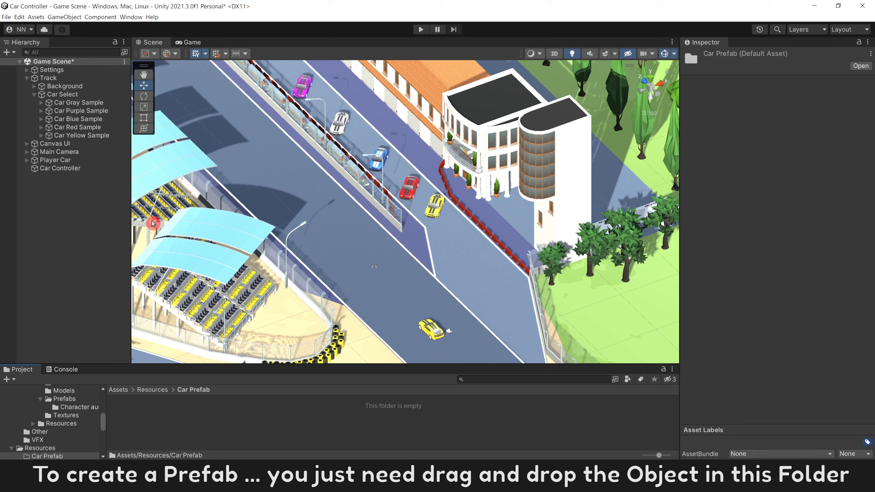
Create a prefab from Car Yellow Sample in the Car Prefab folder and name it Car Yellow
{"action": "left_click_drag", "start_coordinate": [78, 138], "coordinate": [185, 424]}
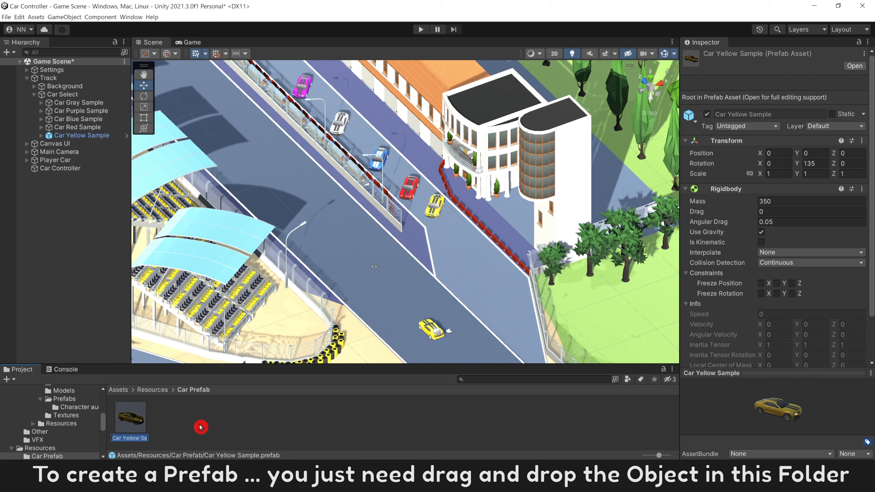
{"action": "type", "text": "Car Ye"}
{"action": "key", "text": "Return"}
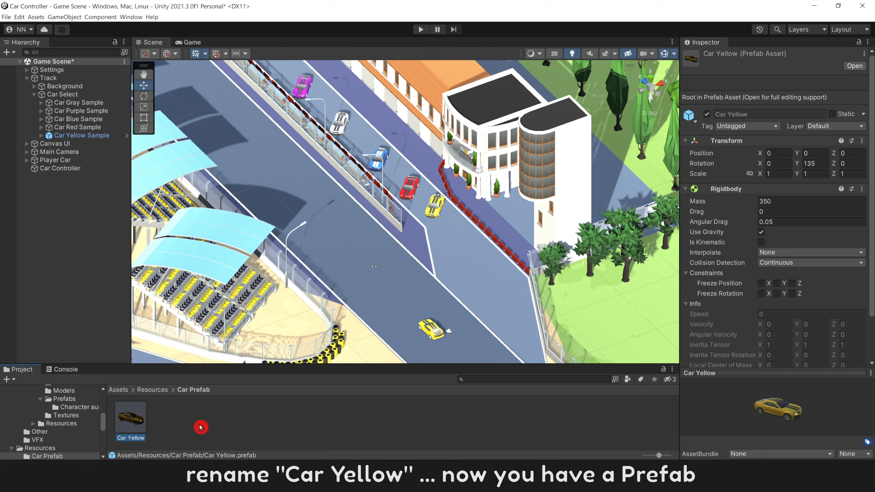
Create a prefab from Car Red Sample in the Car Prefab folder and name it Car Red
{"action": "left_click_drag", "start_coordinate": [78, 127], "coordinate": [198, 423]}
{"action": "key", "text": "F2"}
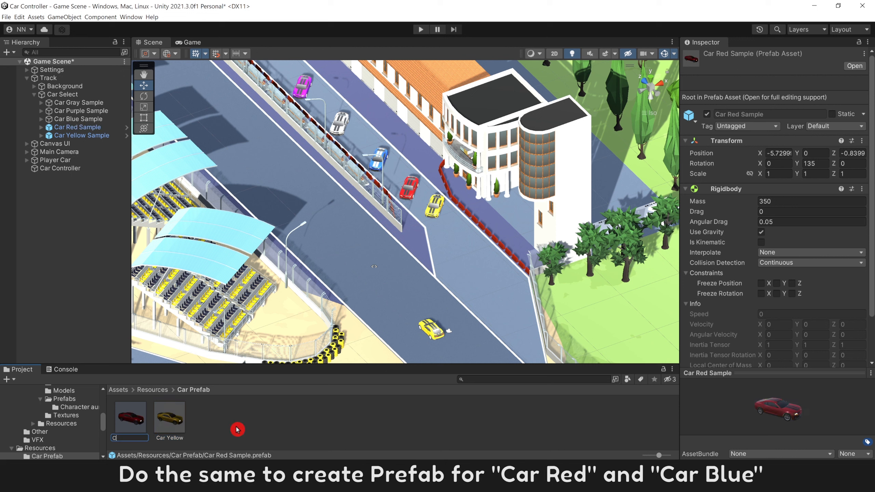
{"action": "key", "text": "Return"}
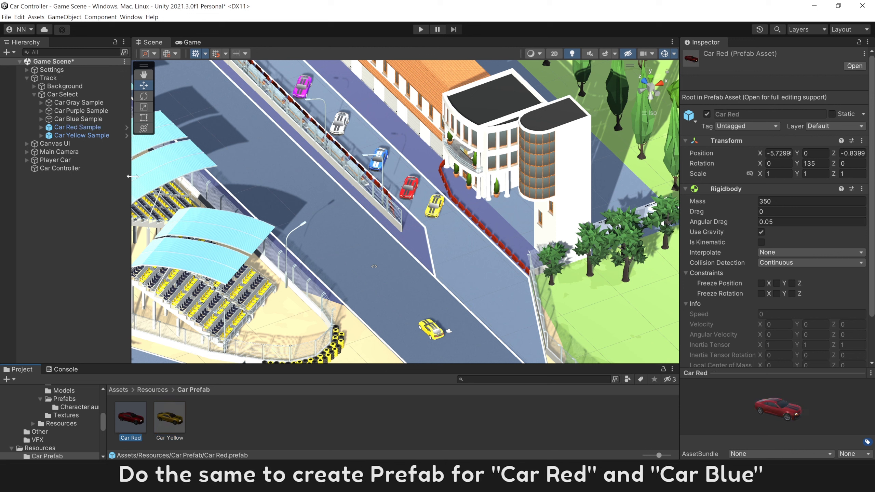
Create a prefab from Car Blue Sample in the Car Prefab folder and name it Car Blue
{"action": "left_click_drag", "start_coordinate": [78, 119], "coordinate": [250, 416]}
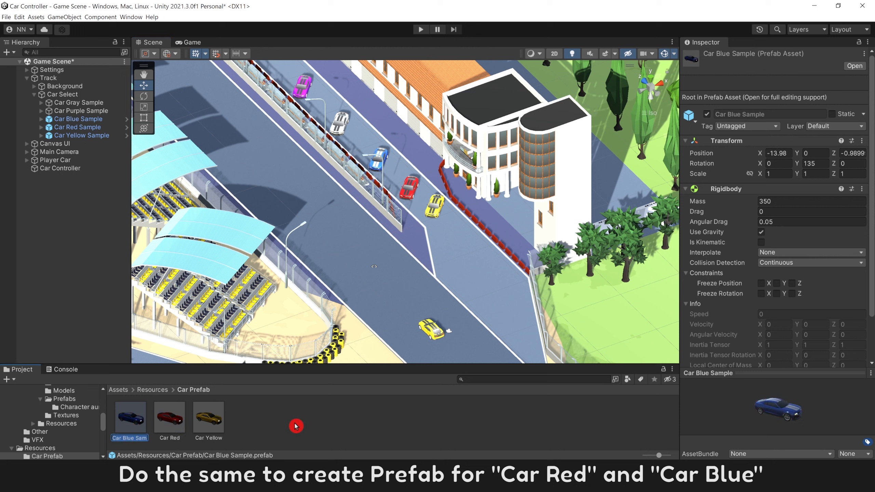
{"action": "type", "text": "Car Blue"}
{"action": "key", "text": "Return"}
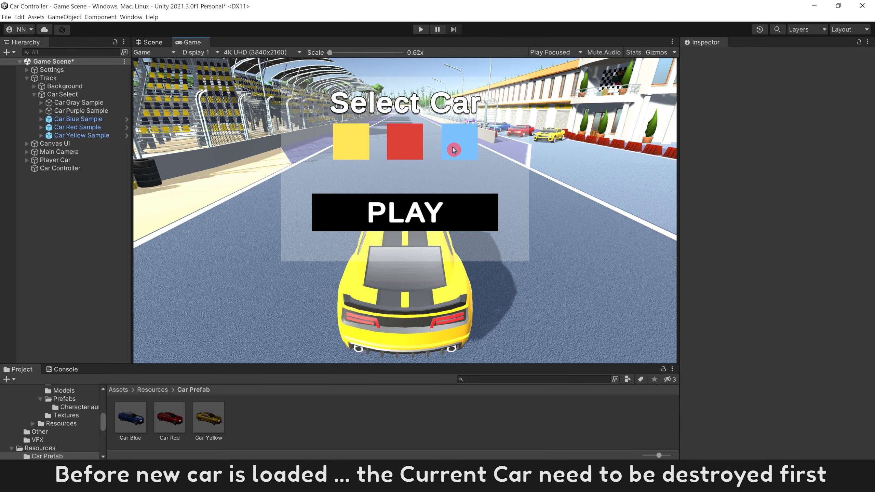
In the Car Controller script graph, add a Component Destroy (Obj) node and connect its flow after the Car Name Set Variable node
{"action": "left_click", "coordinate": [65, 162]}
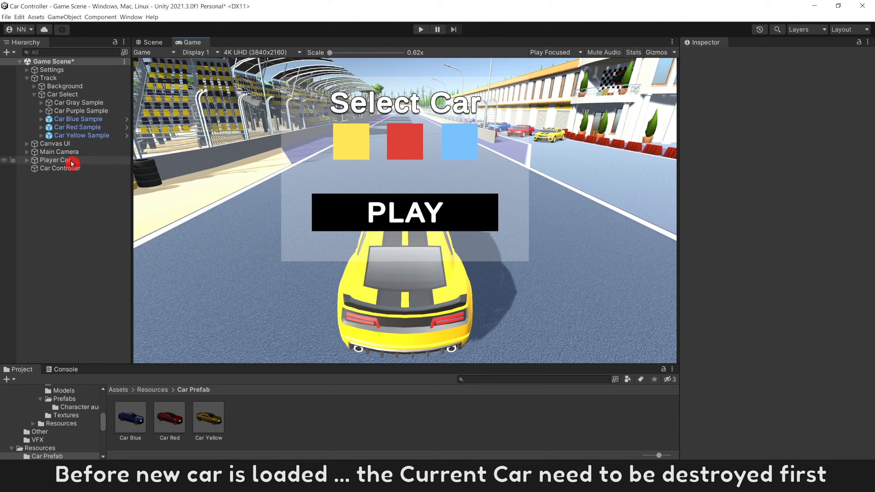
{"action": "left_click", "coordinate": [69, 168]}
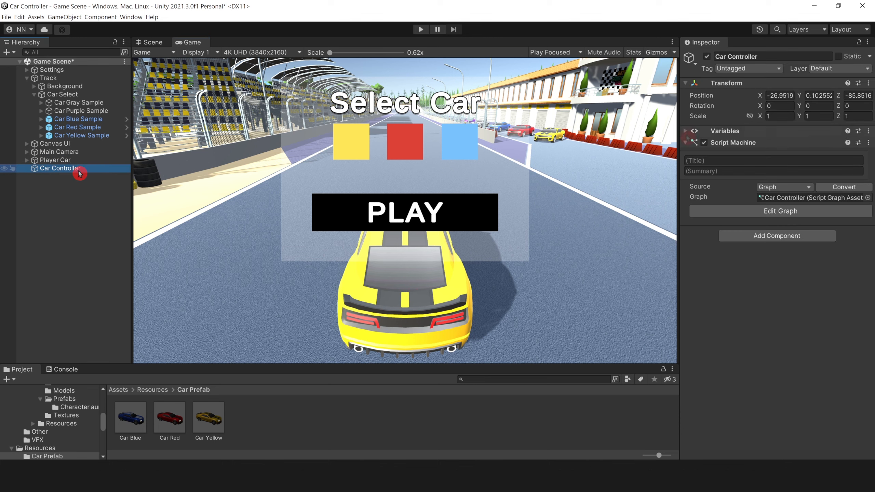
{"action": "left_click", "coordinate": [736, 214]}
{"action": "right_click", "coordinate": [449, 161]}
{"action": "type", "text": "destr"}
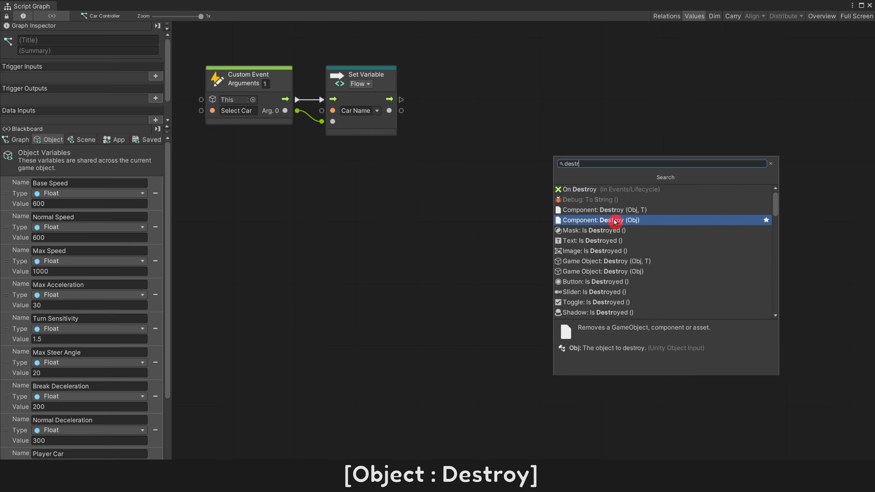
{"action": "left_click", "coordinate": [607, 220]}
{"action": "left_click_drag", "start_coordinate": [482, 174], "coordinate": [476, 88]}
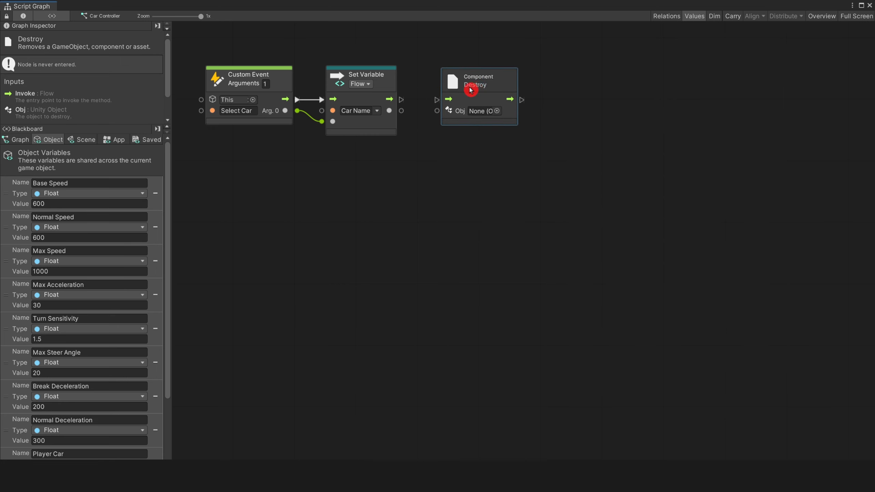
{"action": "left_click_drag", "start_coordinate": [402, 100], "coordinate": [444, 105]}
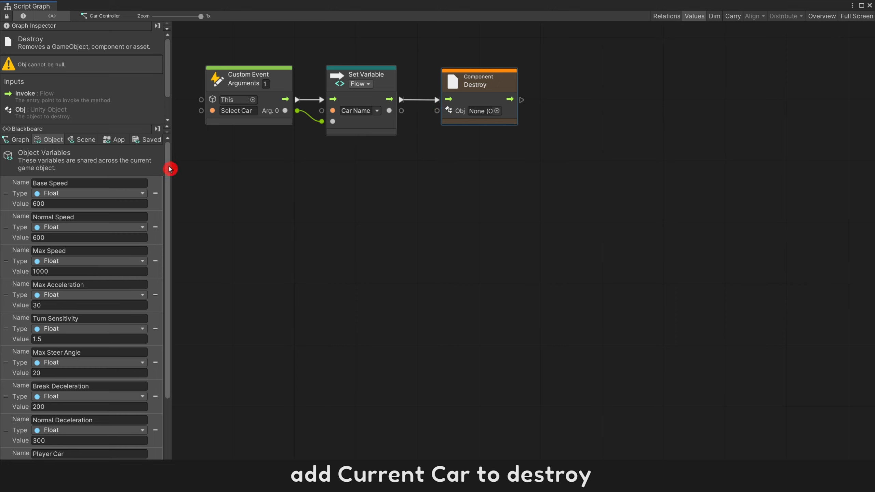
Connect the Player Car object variable to the Destroy node's Obj input and place its Get Variable node directly beneath Destroy
{"action": "left_click_drag", "start_coordinate": [170, 169], "coordinate": [174, 198]}
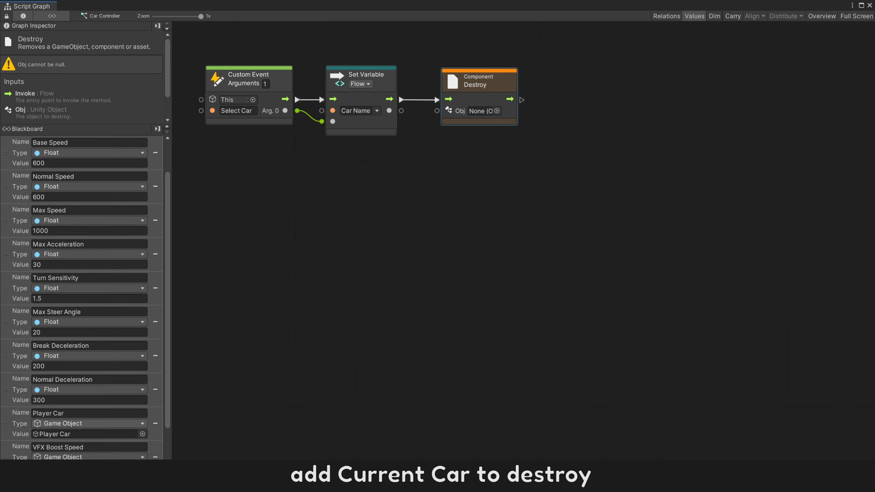
{"action": "left_click_drag", "start_coordinate": [23, 422], "coordinate": [436, 111]}
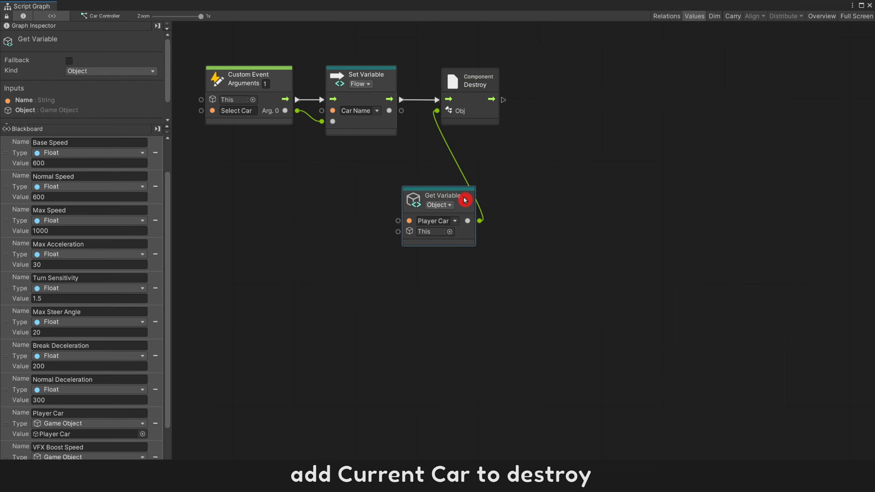
{"action": "left_click_drag", "start_coordinate": [465, 197], "coordinate": [504, 138]}
{"action": "left_click", "coordinate": [586, 127]}
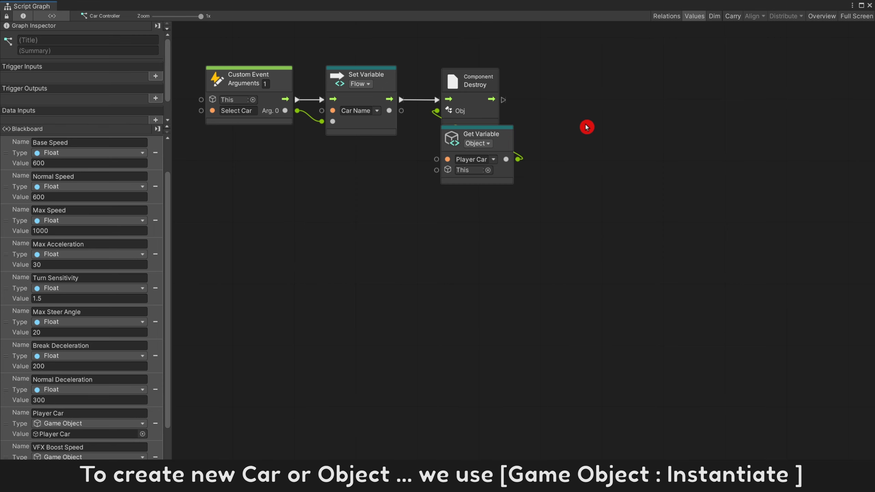
Add a Game Object Instantiate (Original, Position, Rotation, Parent) node well to the right of the Destroy node
{"action": "right_click", "coordinate": [587, 127]}
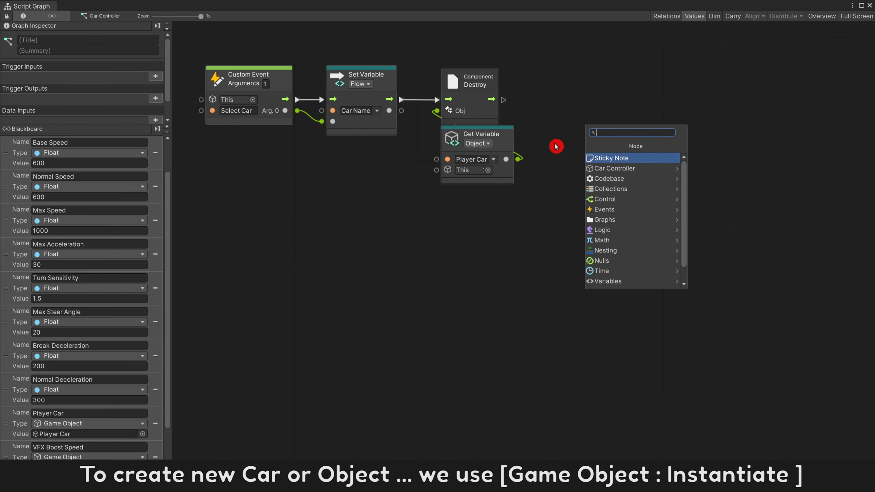
{"action": "type", "text": "instan"}
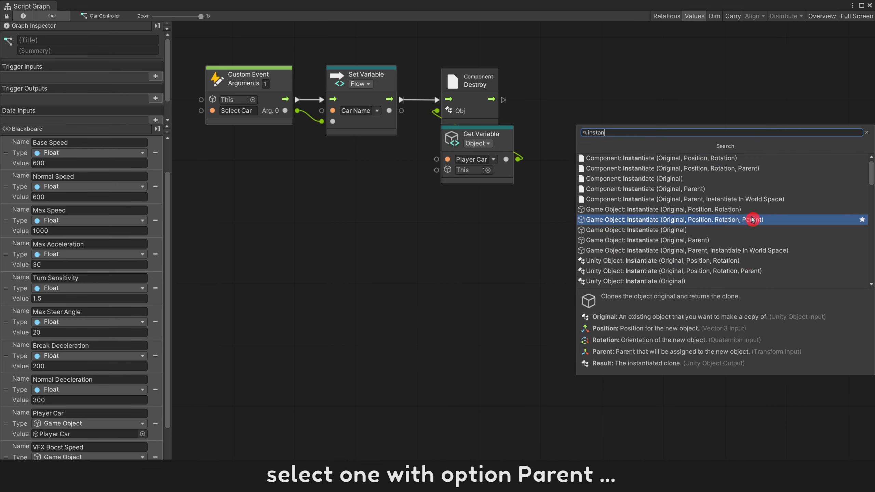
{"action": "left_click", "coordinate": [768, 220]}
{"action": "left_click_drag", "start_coordinate": [616, 152], "coordinate": [758, 111]}
{"action": "left_click", "coordinate": [692, 120]}
{"action": "left_click", "coordinate": [840, 110]}
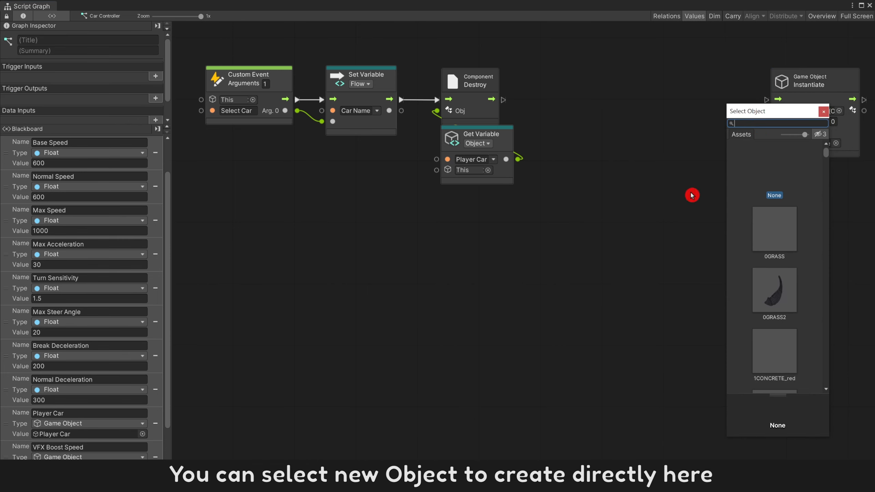
{"action": "type", "text": "car red"}
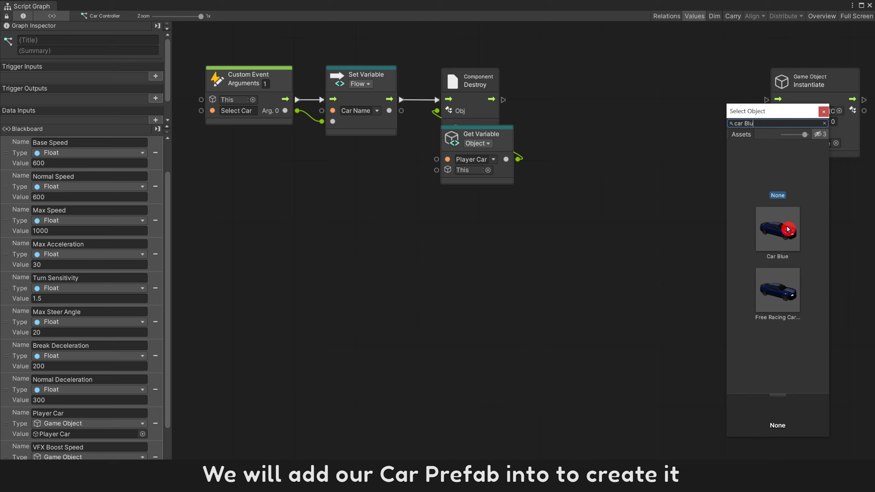
{"action": "left_click", "coordinate": [703, 201]}
Add a Resources Load (Path) node between the Destroy and Instantiate nodes
{"action": "right_click", "coordinate": [579, 141]}
{"action": "type", "text": "reso"}
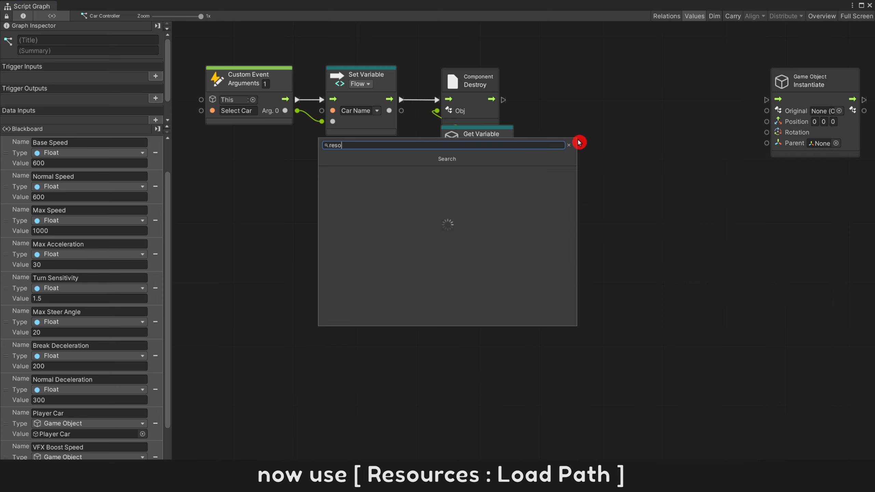
{"action": "type", "text": "urce"}
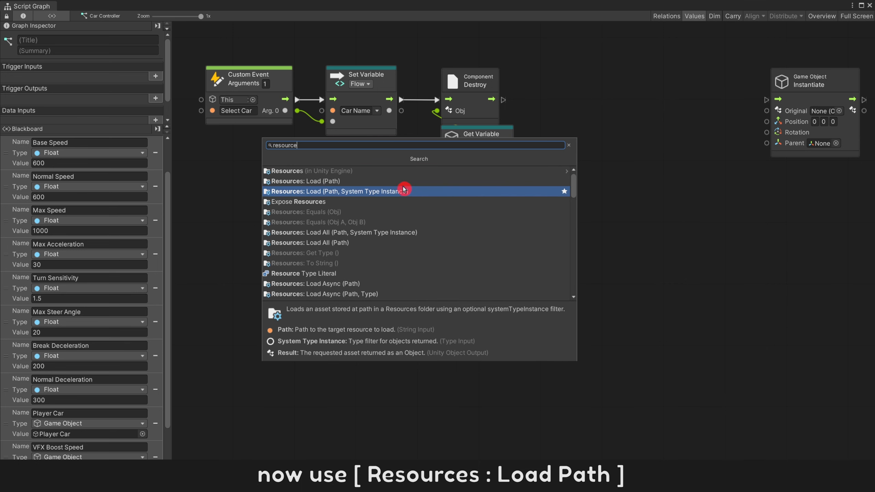
{"action": "left_click", "coordinate": [381, 180]}
{"action": "left_click_drag", "start_coordinate": [606, 166], "coordinate": [574, 99]}
{"action": "left_click", "coordinate": [645, 109]}
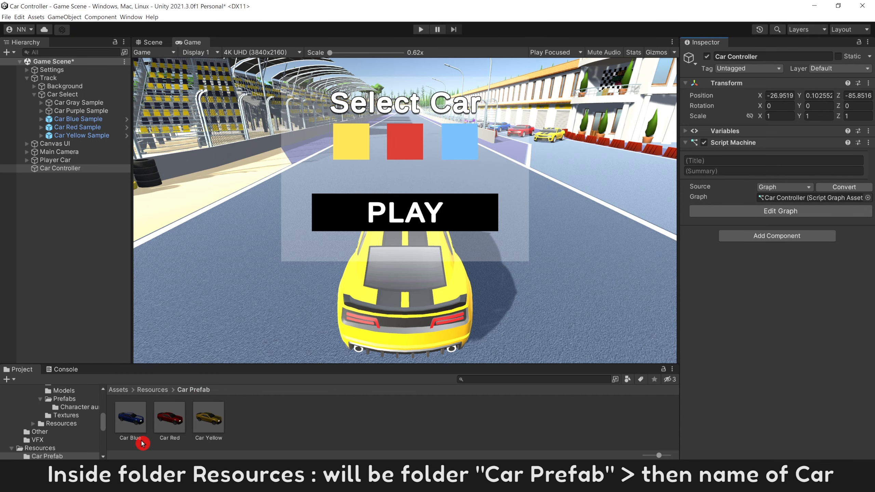
In the Car Controller graph, add a String literal node below Resources Load and set its text to "Car Prefab/"
{"action": "left_click", "coordinate": [751, 210]}
{"action": "right_click", "coordinate": [566, 180]}
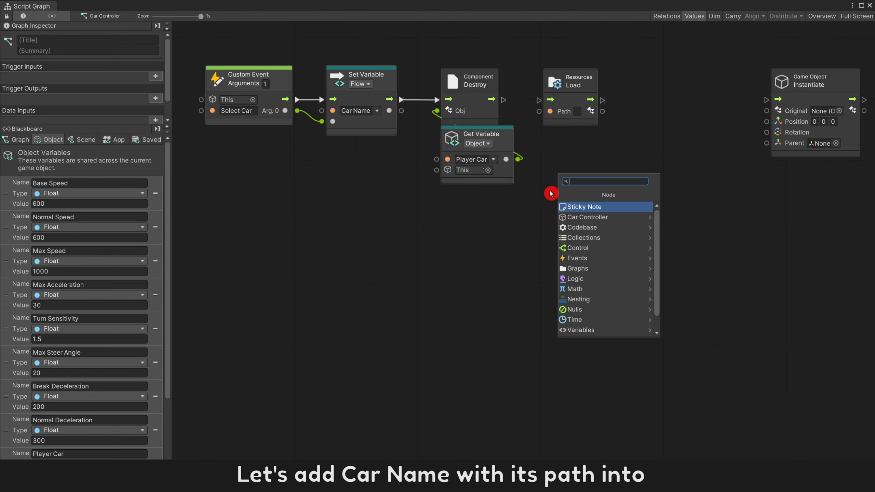
{"action": "type", "text": "string lit"}
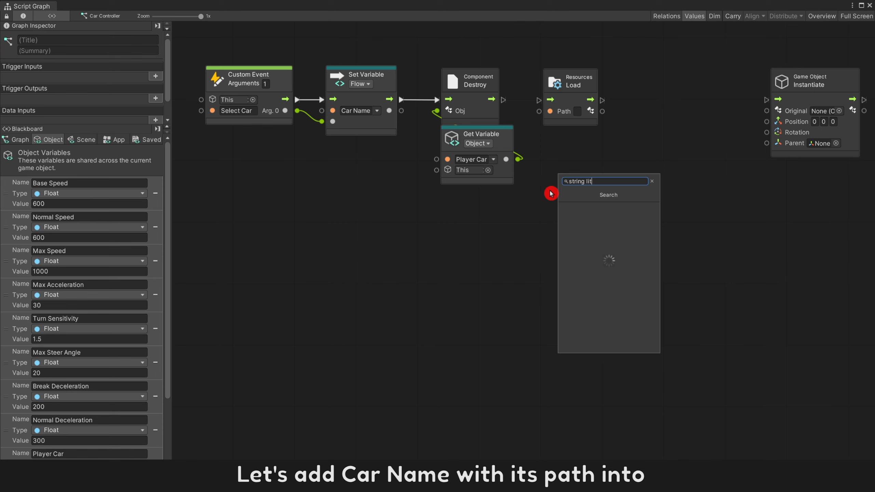
{"action": "left_click", "coordinate": [622, 208]}
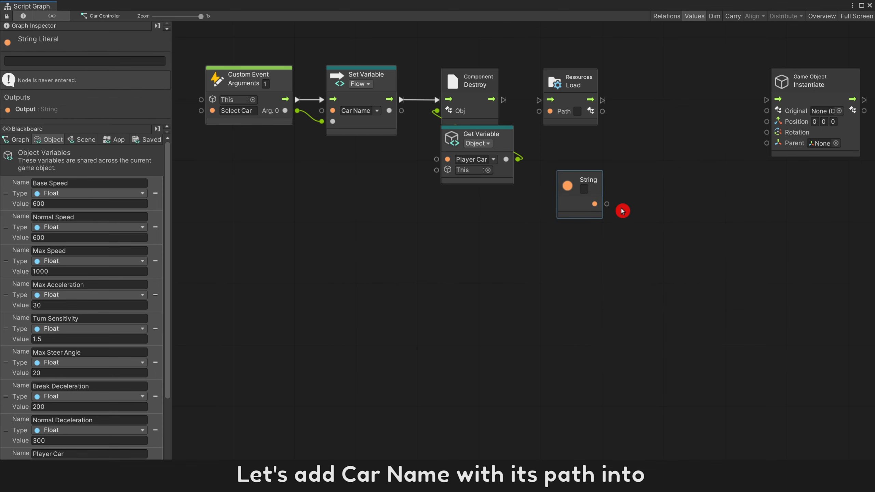
{"action": "type", "text": "Car Prefab/"}
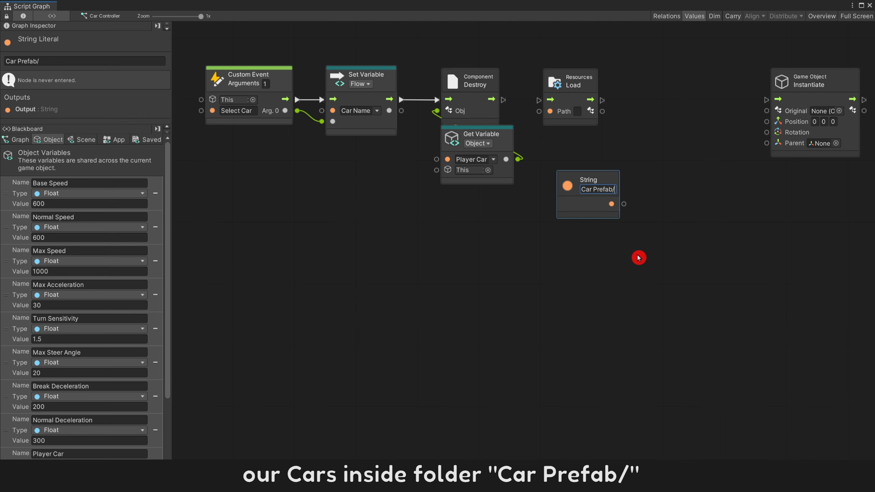
{"action": "left_click", "coordinate": [638, 258]}
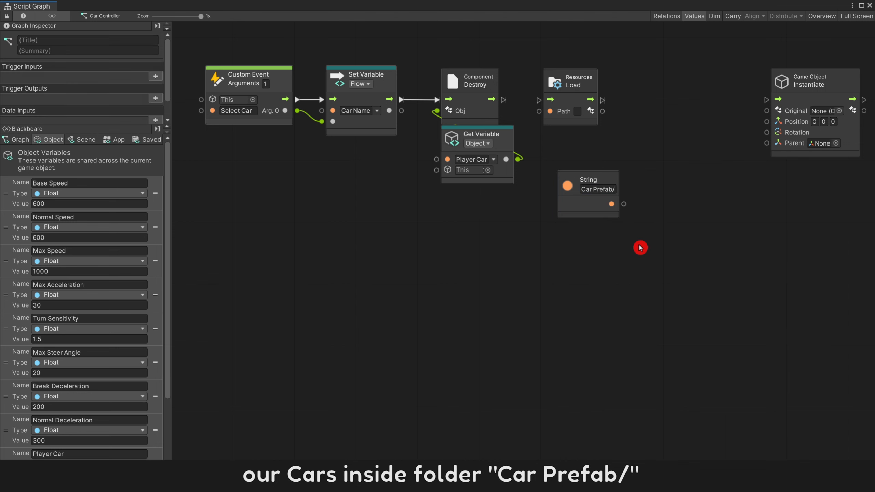
Create a generic Add node from the "Car Prefab/" string's output, feeding its A input
{"action": "left_click_drag", "start_coordinate": [624, 203], "coordinate": [641, 207]}
{"action": "type", "text": "add"}
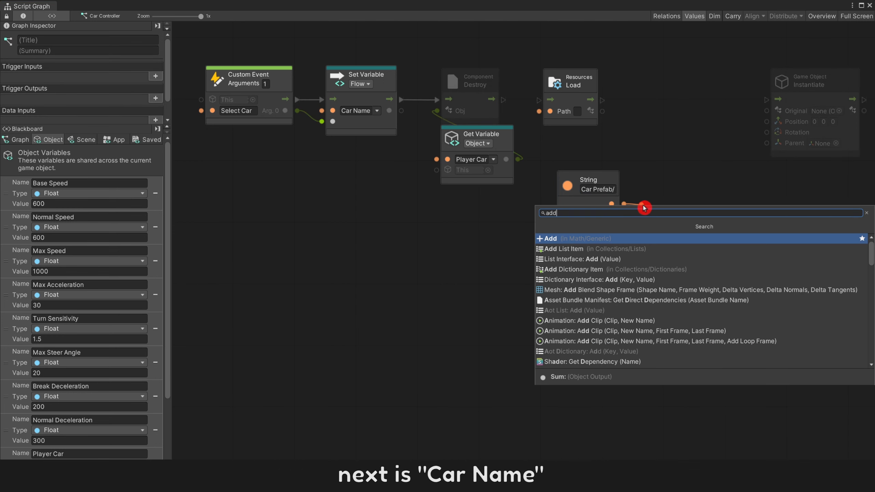
{"action": "left_click", "coordinate": [651, 240]}
{"action": "left_click", "coordinate": [564, 254]}
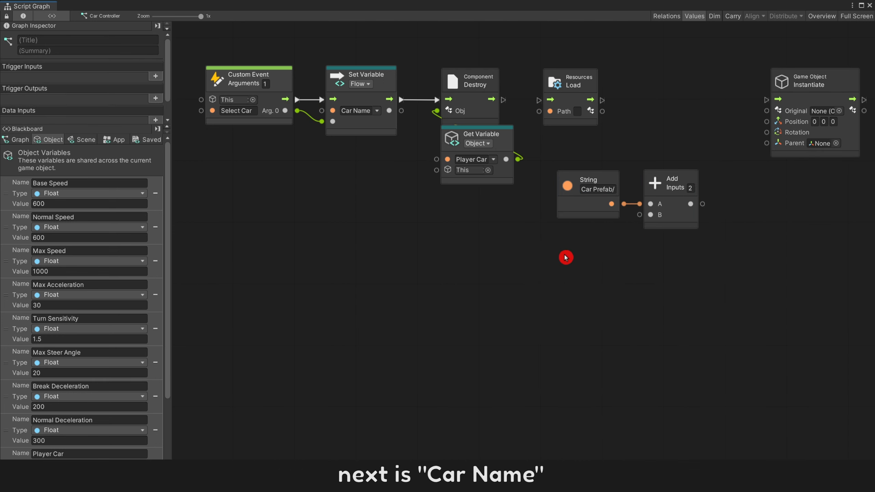
Add a Flow Get Variable node for Car Name and connect its output to the Add node's B input
{"action": "left_click", "coordinate": [378, 127]}
{"action": "right_click", "coordinate": [376, 224]}
{"action": "left_click", "coordinate": [379, 228]}
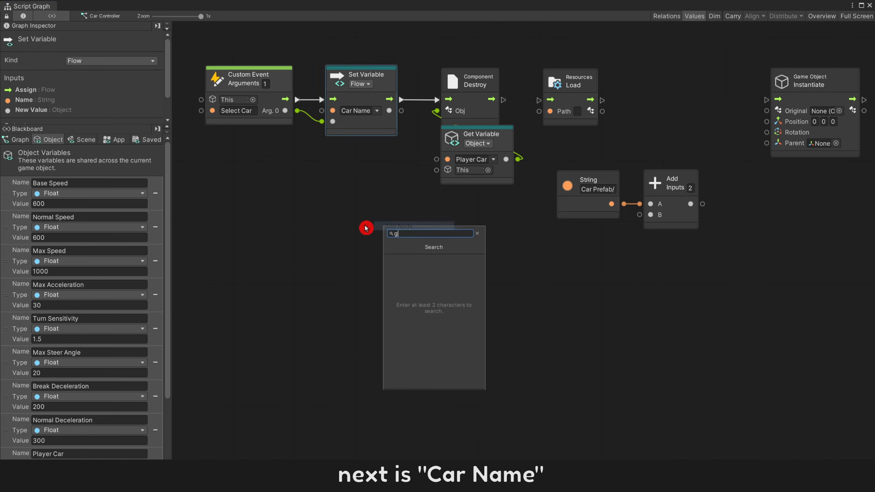
{"action": "type", "text": "get var"}
{"action": "left_click", "coordinate": [400, 258]}
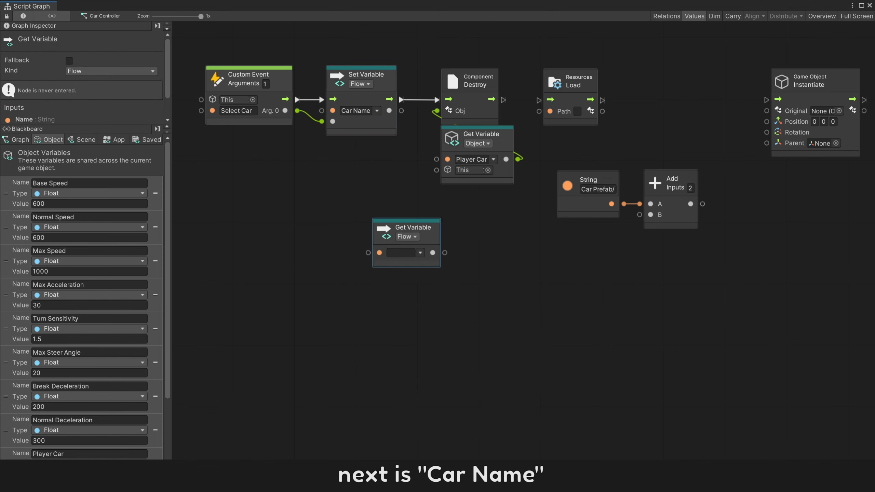
{"action": "left_click", "coordinate": [401, 252]}
{"action": "type", "text": "Car Name"}
{"action": "left_click", "coordinate": [440, 294]}
{"action": "left_click_drag", "start_coordinate": [437, 230], "coordinate": [640, 215]}
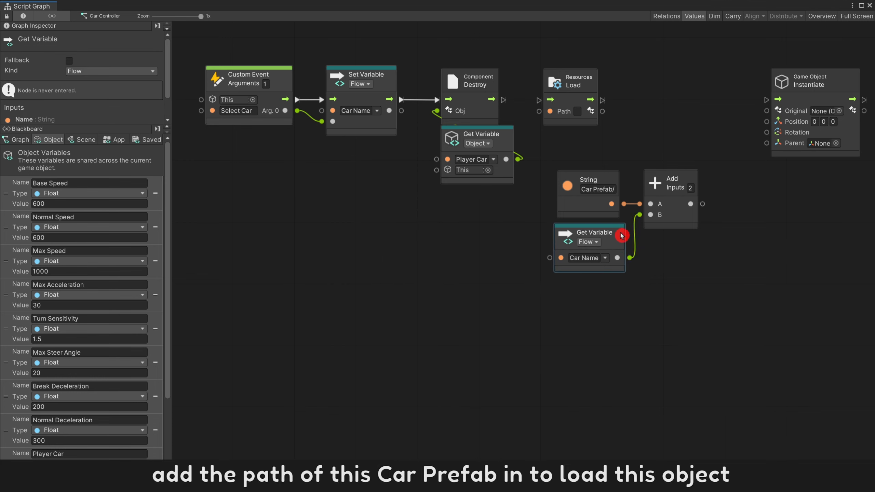
Connect the Add result to Resources Load's Path, stack the path nodes beneath it, and link Destroy's flow to Load
{"action": "left_click_drag", "start_coordinate": [613, 299], "coordinate": [659, 255]}
{"action": "left_click_drag", "start_coordinate": [787, 341], "coordinate": [548, 100]}
{"action": "left_click", "coordinate": [617, 119]}
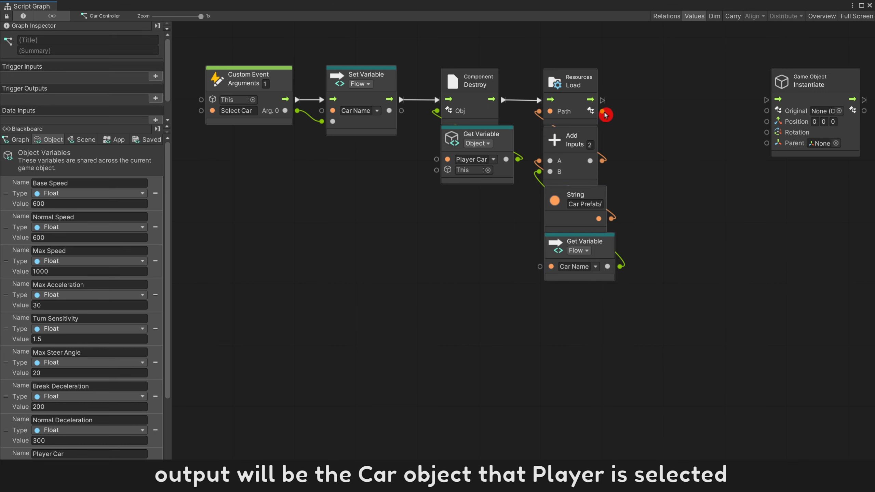
Connect Resources Load's result to the Instantiate node's Original input and its flow output to Instantiate
{"action": "left_click_drag", "start_coordinate": [604, 114], "coordinate": [769, 112]}
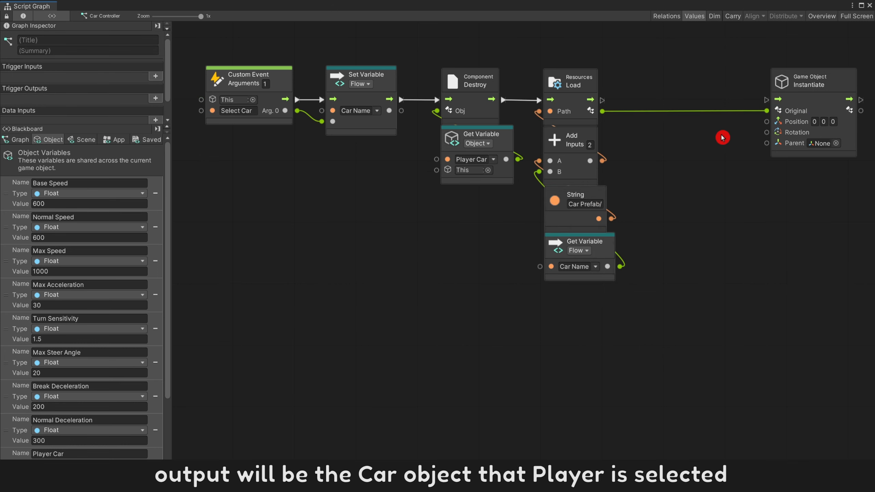
{"action": "left_click_drag", "start_coordinate": [603, 100], "coordinate": [767, 99]}
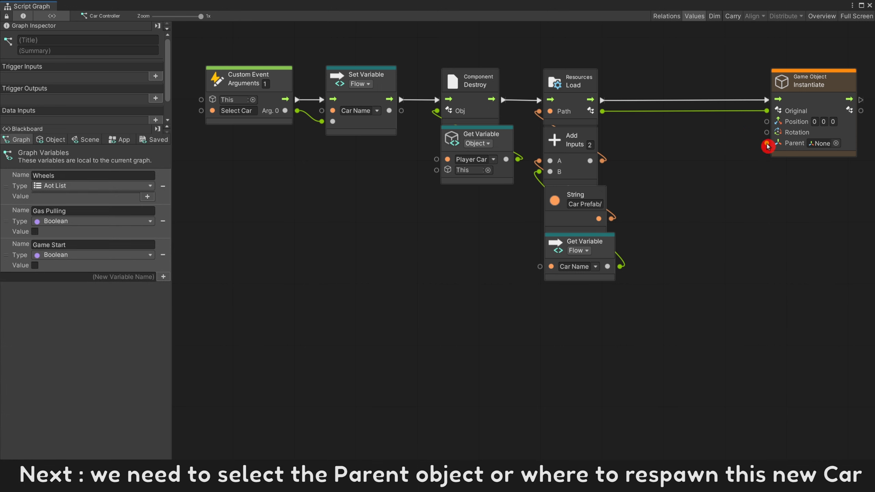
{"action": "mouse_move", "coordinate": [768, 144]}
{"action": "left_mouse_down"}
{"action": "mouse_move", "coordinate": [759, 152]}
{"action": "mouse_move", "coordinate": [763, 130]}
{"action": "mouse_move", "coordinate": [756, 133]}
{"action": "left_mouse_up"}
{"action": "left_click", "coordinate": [751, 140]}
{"action": "right_click", "coordinate": [751, 140]}
{"action": "key", "text": "Escape"}
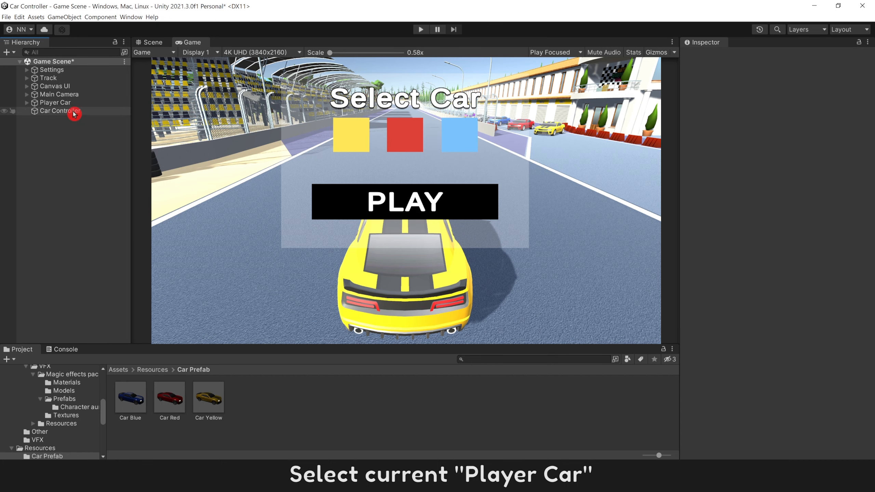
Create an empty parent object for Player Car in the scene and name it Car Spawn Location
{"action": "left_click", "coordinate": [49, 102]}
{"action": "right_click", "coordinate": [63, 104]}
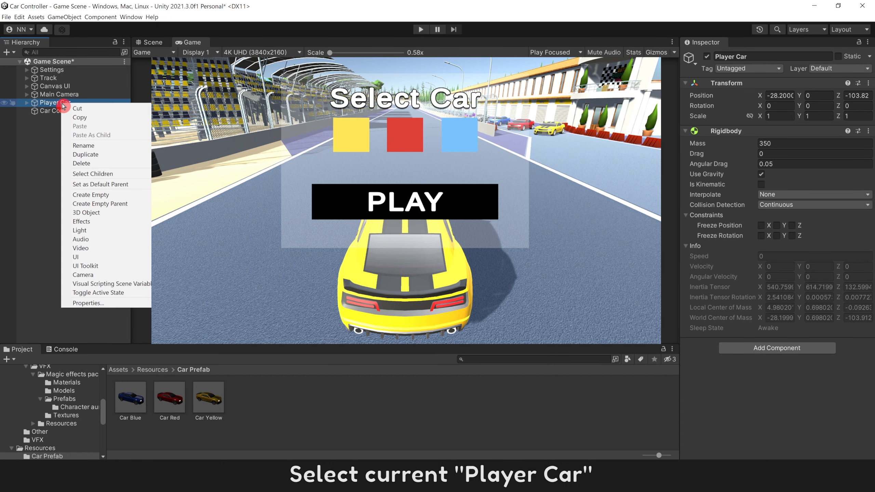
{"action": "left_click", "coordinate": [114, 204]}
{"action": "key", "text": "F2"}
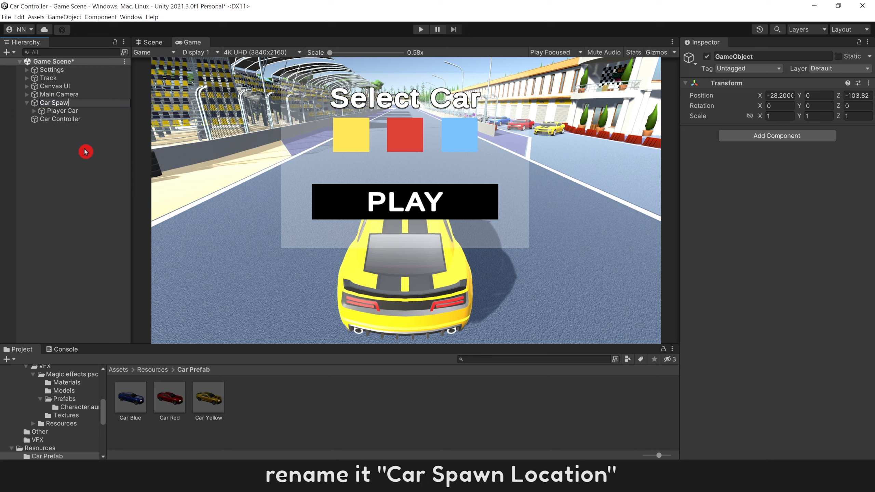
{"action": "type", "text": "Car Spawn Location"}
{"action": "key", "text": "Return"}
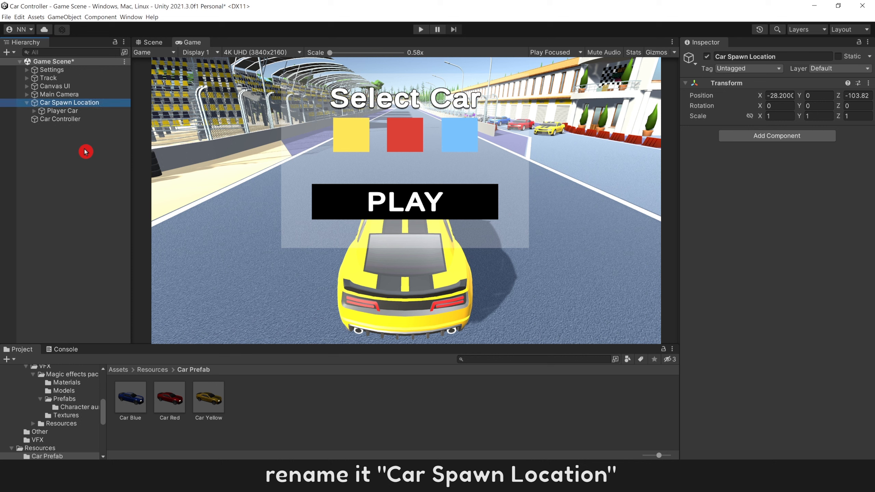
{"action": "left_click", "coordinate": [86, 152]}
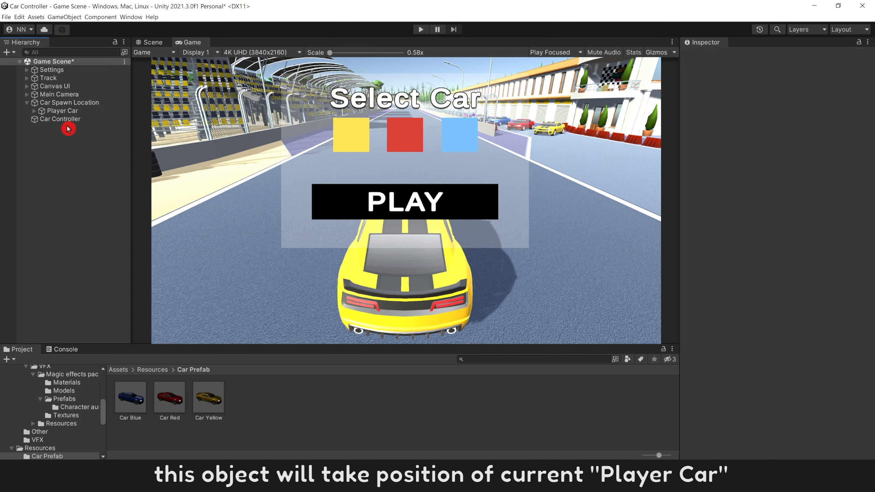
Compare the Transform positions of Car Spawn Location and its child Player Car
{"action": "left_click", "coordinate": [76, 105]}
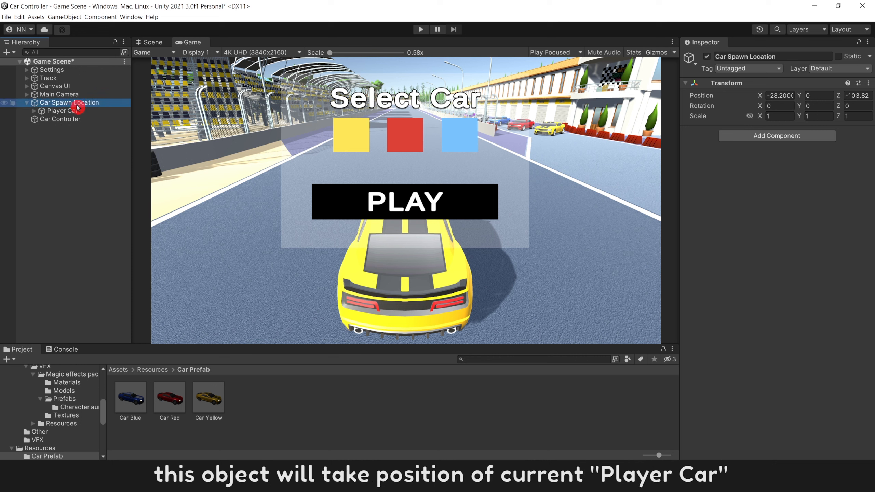
{"action": "left_click", "coordinate": [779, 96]}
{"action": "left_click", "coordinate": [857, 95]}
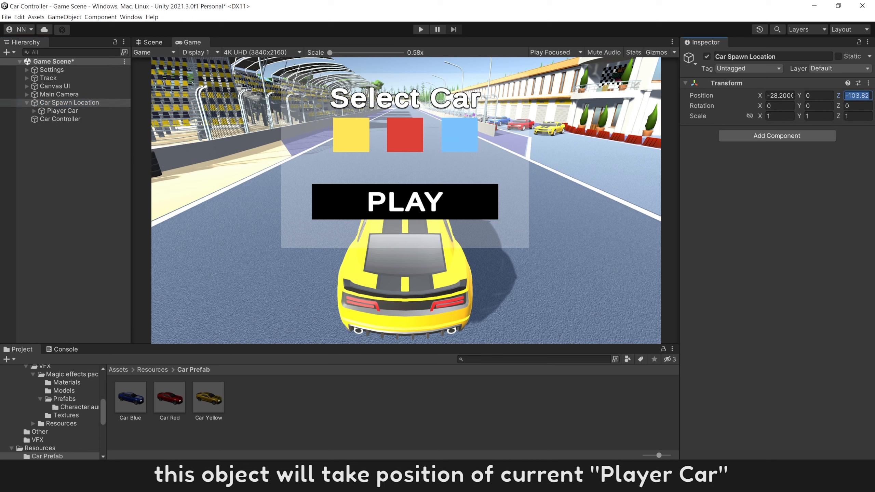
{"action": "left_click", "coordinate": [93, 114]}
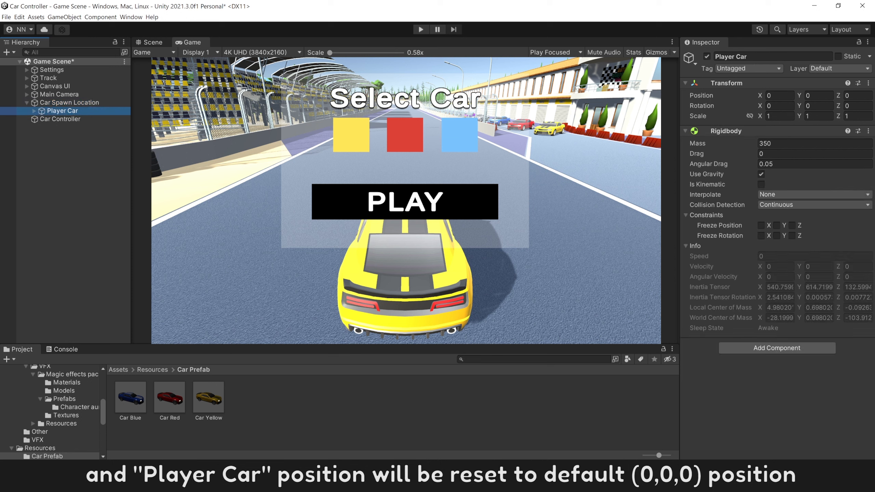
{"action": "left_click", "coordinate": [795, 95]}
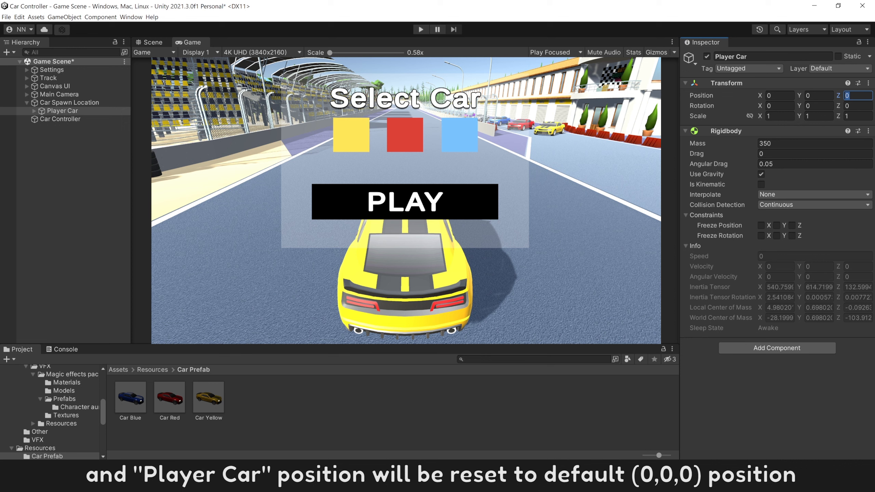
{"action": "left_click", "coordinate": [110, 153]}
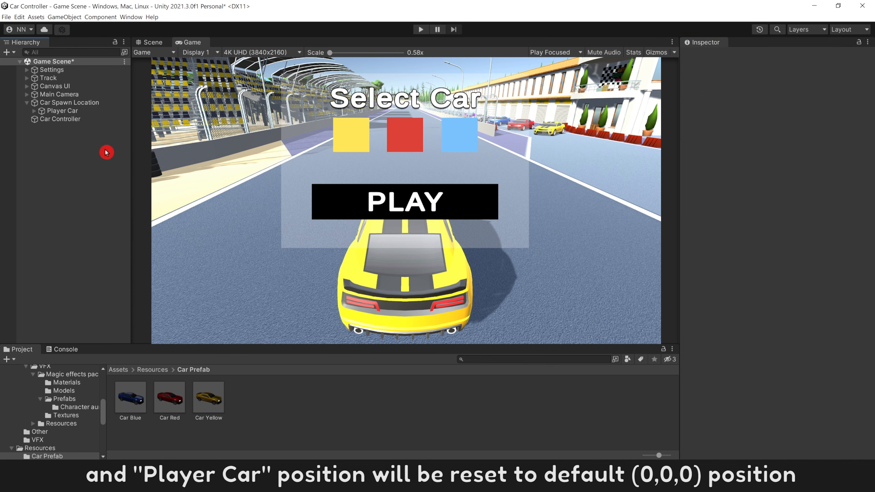
Add a Game Object variable named Car Spawn Location to Car Controller and assign the Car Spawn Location scene object to it
{"action": "left_click", "coordinate": [86, 119]}
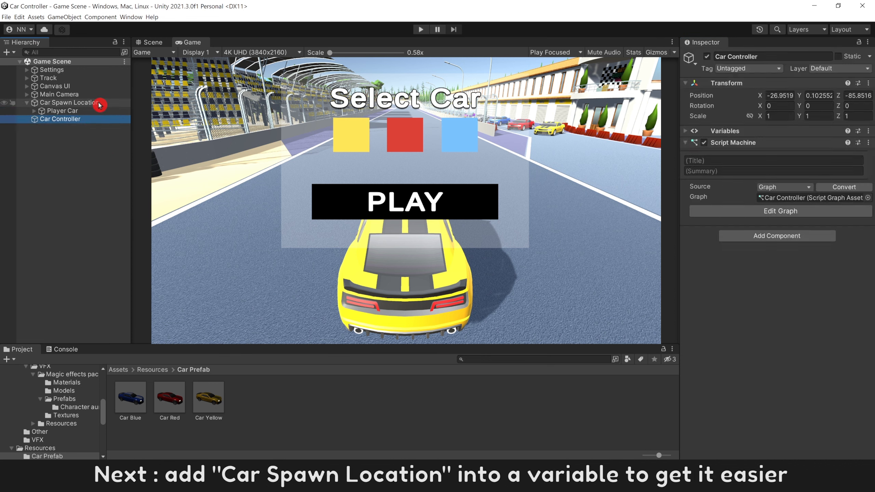
{"action": "left_click", "coordinate": [689, 132]}
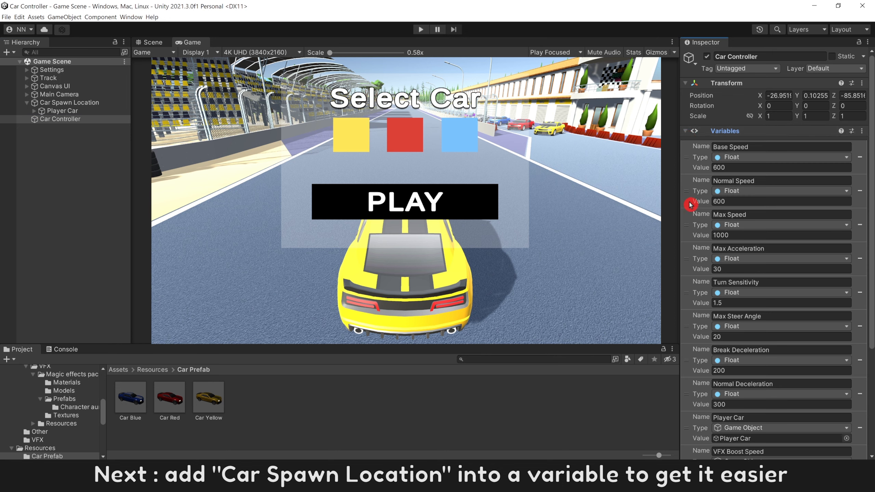
{"action": "scroll", "coordinate": [690, 204], "scroll_direction": "down", "scroll_amount": 5}
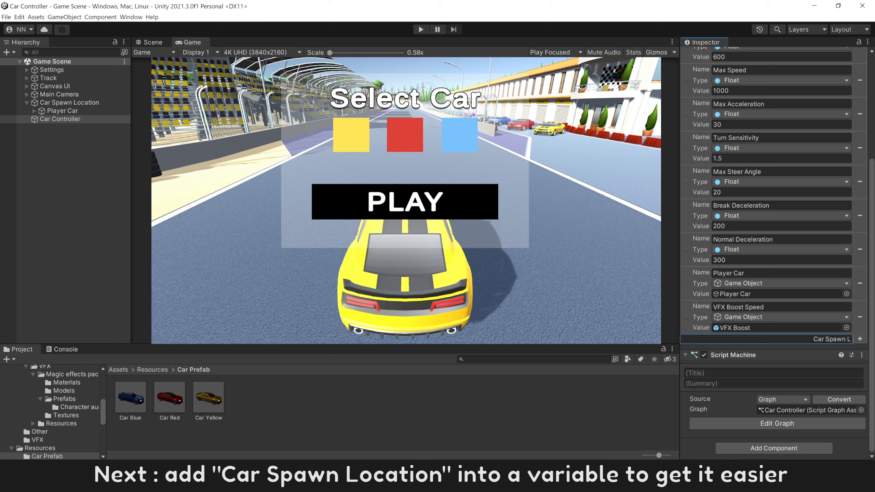
{"action": "key", "text": "Return"}
{"action": "left_click", "coordinate": [761, 351]}
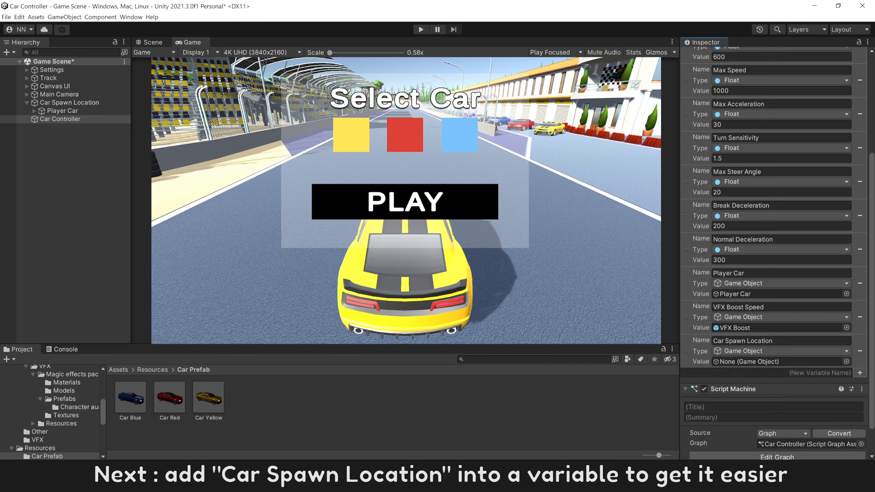
{"action": "left_click_drag", "start_coordinate": [69, 102], "coordinate": [731, 362]}
{"action": "scroll", "coordinate": [741, 379], "scroll_direction": "down", "scroll_amount": 2}
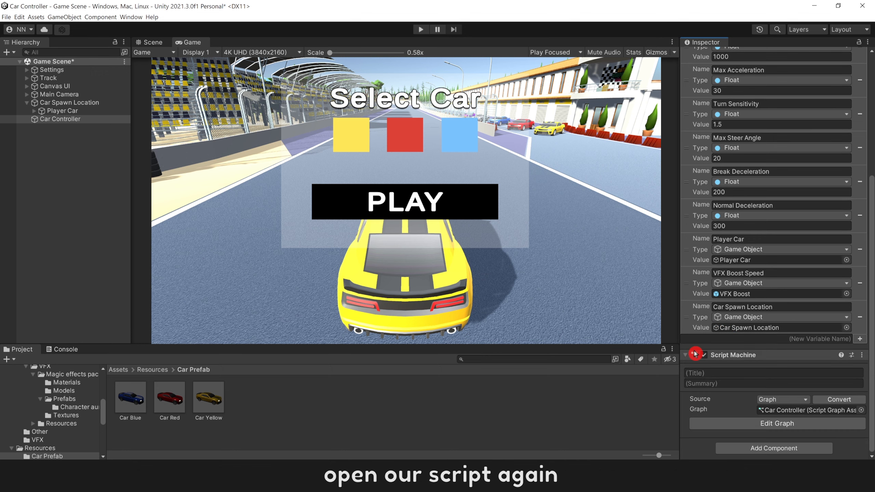
In the Car Controller graph, add a Get Variable node for Car Spawn Location, connect it to Instantiate's Parent, and place it beneath Instantiate
{"action": "left_click", "coordinate": [759, 423]}
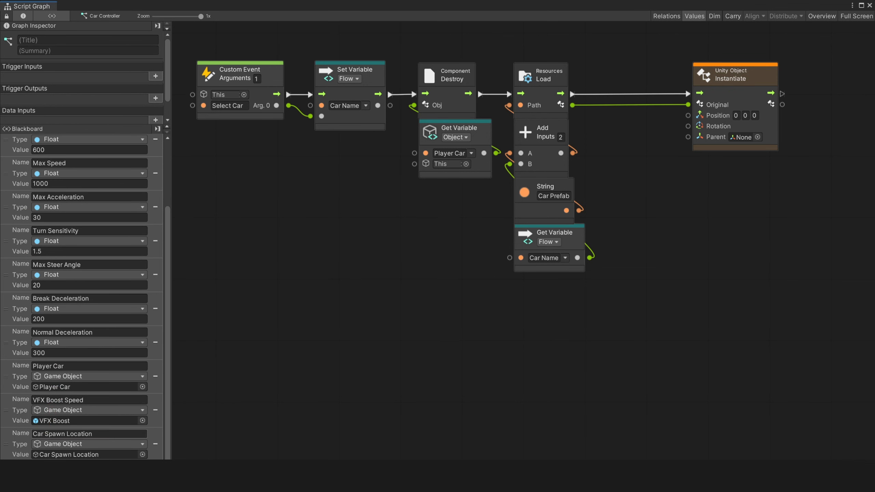
{"action": "left_click_drag", "start_coordinate": [18, 447], "coordinate": [647, 229]}
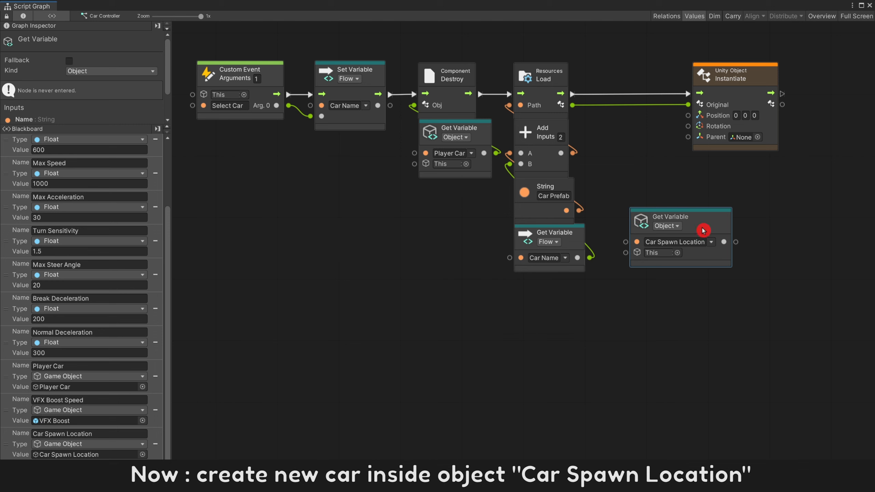
{"action": "left_click_drag", "start_coordinate": [737, 241], "coordinate": [688, 138]}
{"action": "left_click_drag", "start_coordinate": [713, 224], "coordinate": [776, 168]}
{"action": "left_click", "coordinate": [663, 162]}
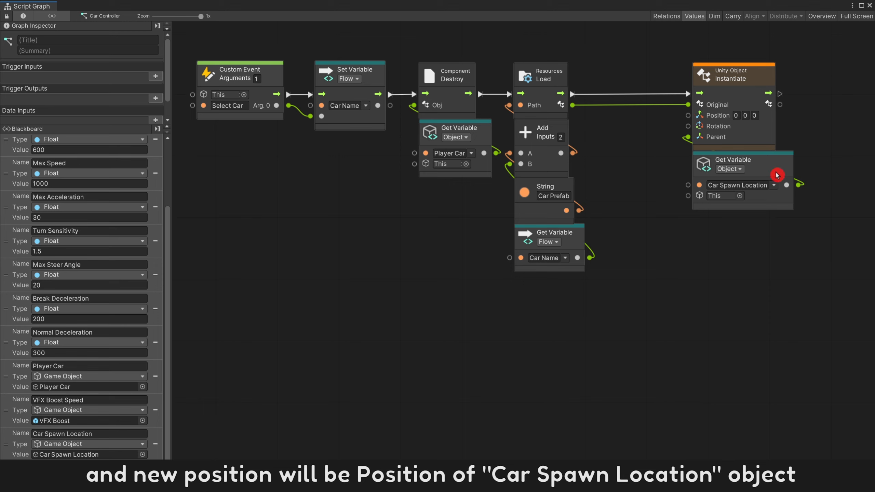
Add a Transform Get Position node fed by Car Spawn Location, connect it to Instantiate's Position, and stack it beneath the variable node
{"action": "left_click_drag", "start_coordinate": [797, 189], "coordinate": [680, 285]}
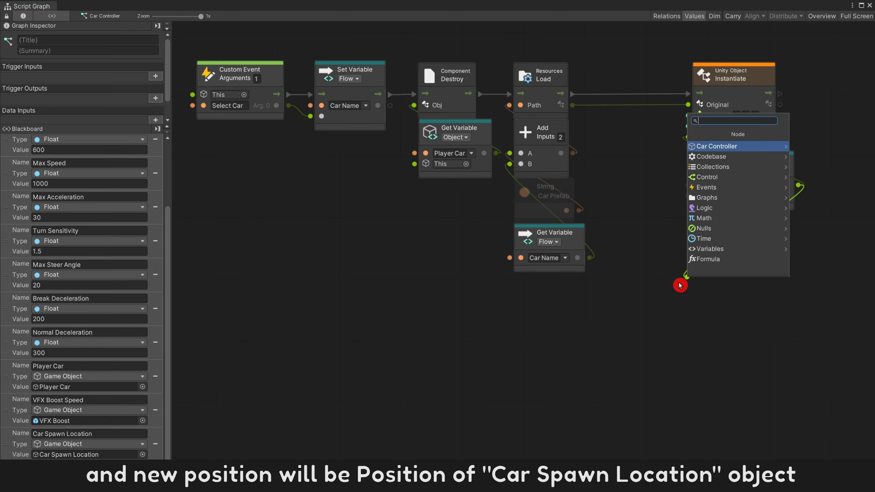
{"action": "type", "text": "get posi"}
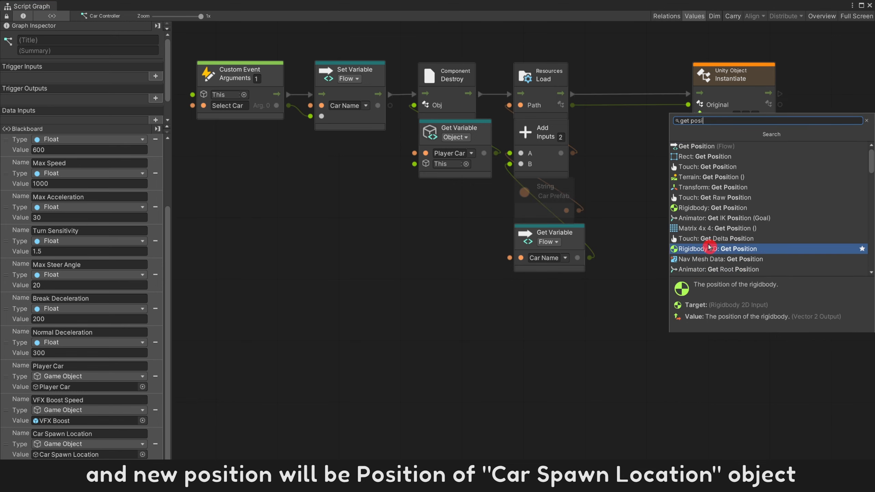
{"action": "left_click", "coordinate": [739, 191]}
{"action": "left_click_drag", "start_coordinate": [760, 276], "coordinate": [688, 115]}
{"action": "left_click_drag", "start_coordinate": [728, 250], "coordinate": [730, 216]}
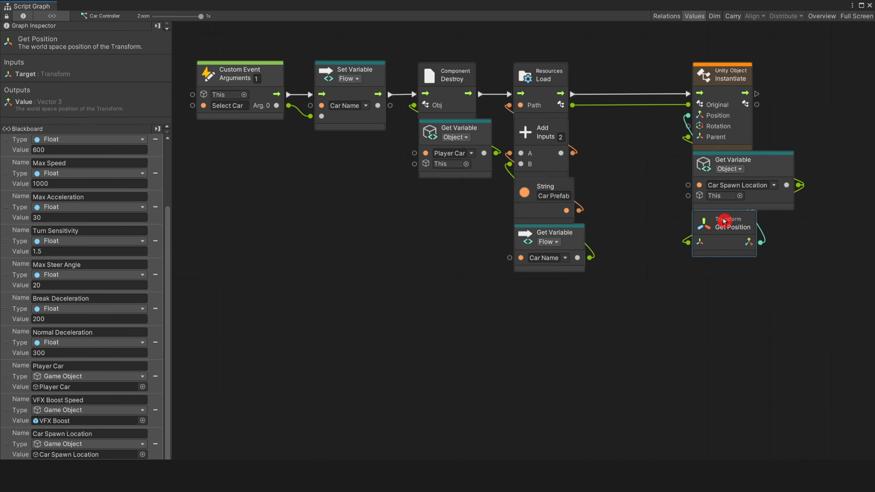
{"action": "left_click", "coordinate": [657, 215]}
Add a Quaternion literal of 0, 0, 0, 0 for Instantiate's Rotation and stack it beneath Get Position
{"action": "left_click_drag", "start_coordinate": [691, 129], "coordinate": [651, 293]}
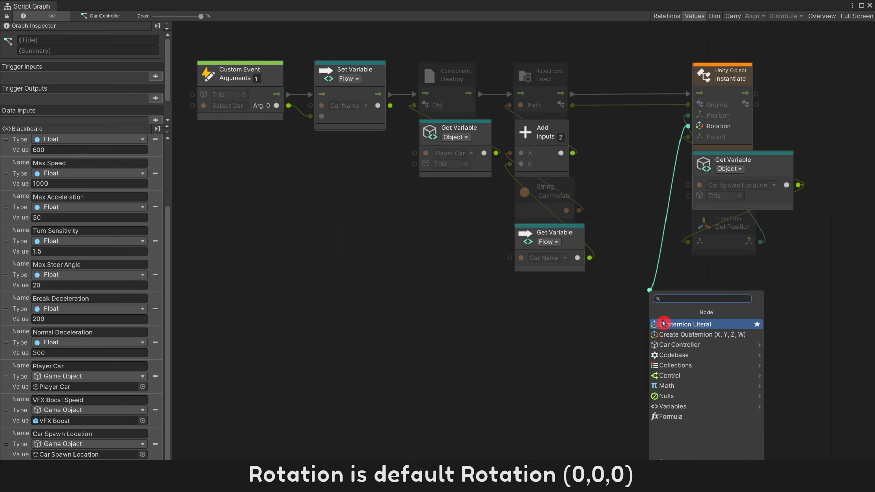
{"action": "left_click", "coordinate": [671, 327]}
{"action": "left_click_drag", "start_coordinate": [616, 269], "coordinate": [718, 268]}
{"action": "left_click_drag", "start_coordinate": [789, 268], "coordinate": [668, 124]}
{"action": "left_click", "coordinate": [729, 128]}
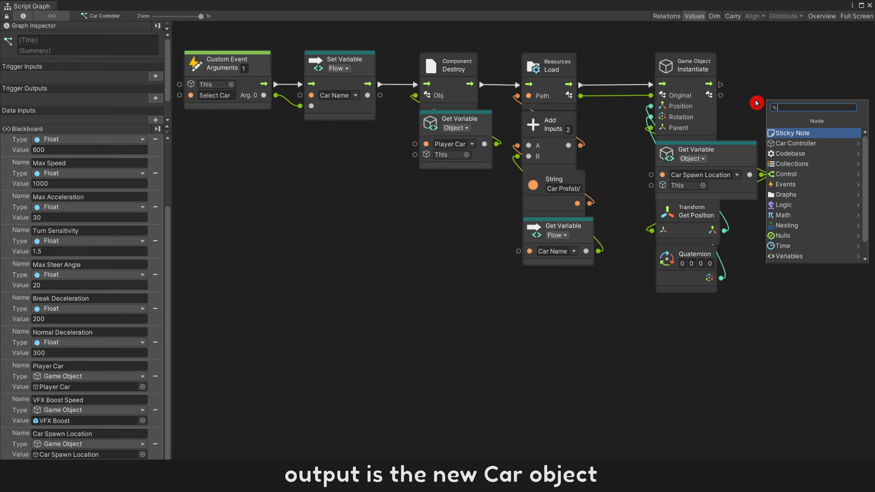
Add a Set Object Variable node beside Instantiate and connect Instantiate's flow output to it
{"action": "type", "text": "set var"}
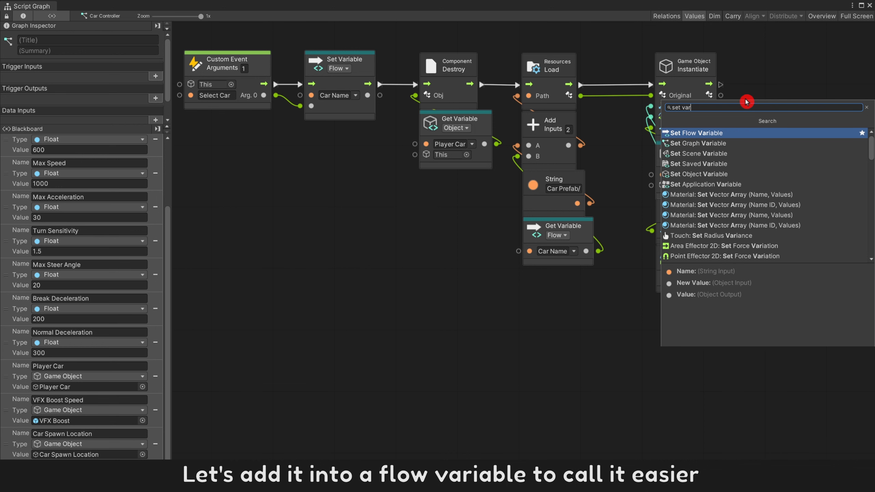
{"action": "left_click", "coordinate": [766, 174]}
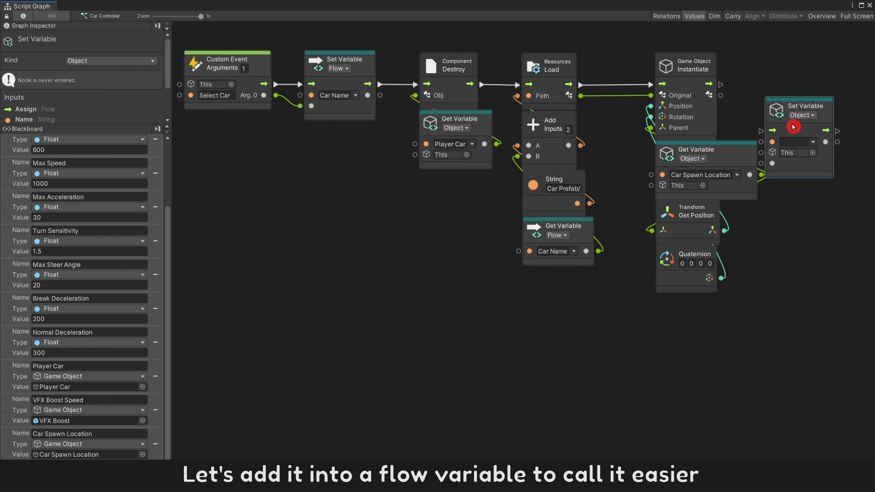
{"action": "left_click_drag", "start_coordinate": [793, 127], "coordinate": [796, 80]}
{"action": "left_click_drag", "start_coordinate": [720, 85], "coordinate": [771, 85]}
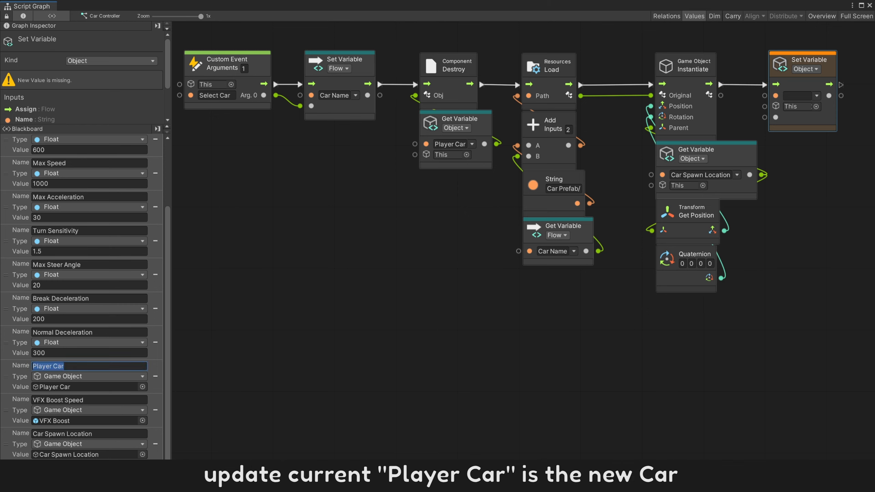
Make the new Set Variable node target Player Car and feed Instantiate's result into its value input
{"action": "left_click", "coordinate": [798, 96]}
{"action": "type", "text": "Player Car"}
{"action": "left_click", "coordinate": [791, 141]}
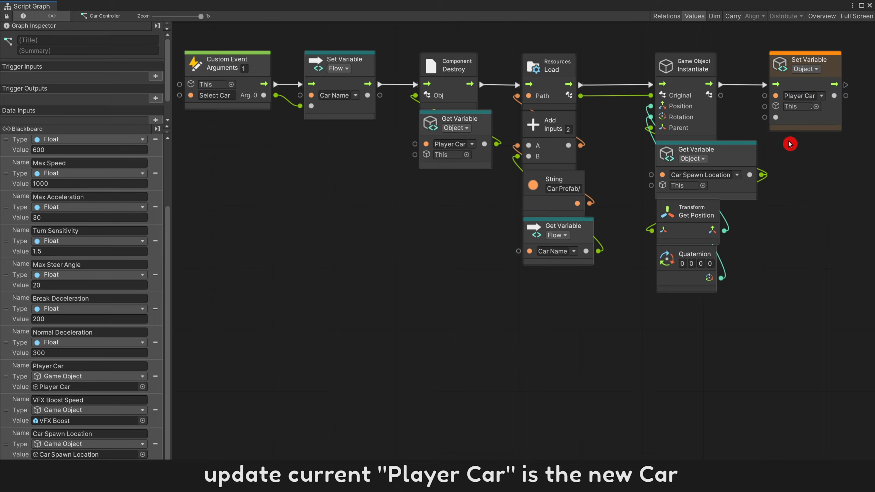
{"action": "left_click_drag", "start_coordinate": [721, 96], "coordinate": [769, 122]}
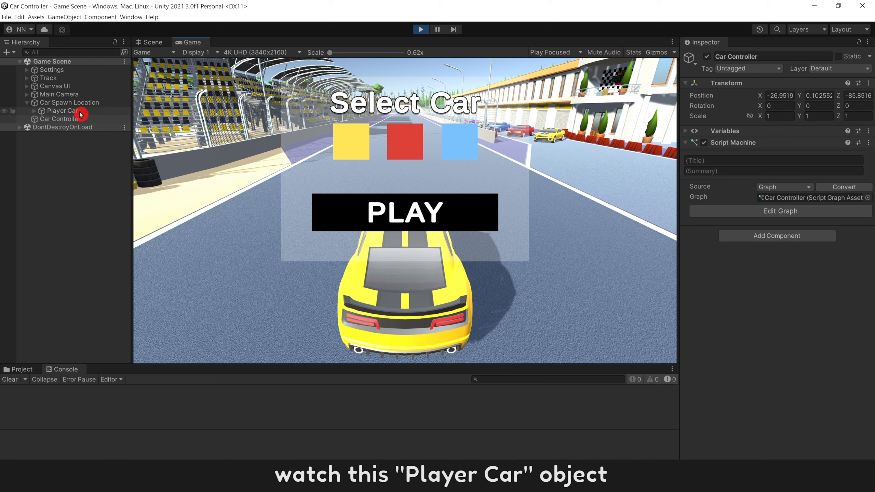
Test the red and blue car choices in the running game and inspect an error logged in the Console
{"action": "left_click", "coordinate": [408, 146]}
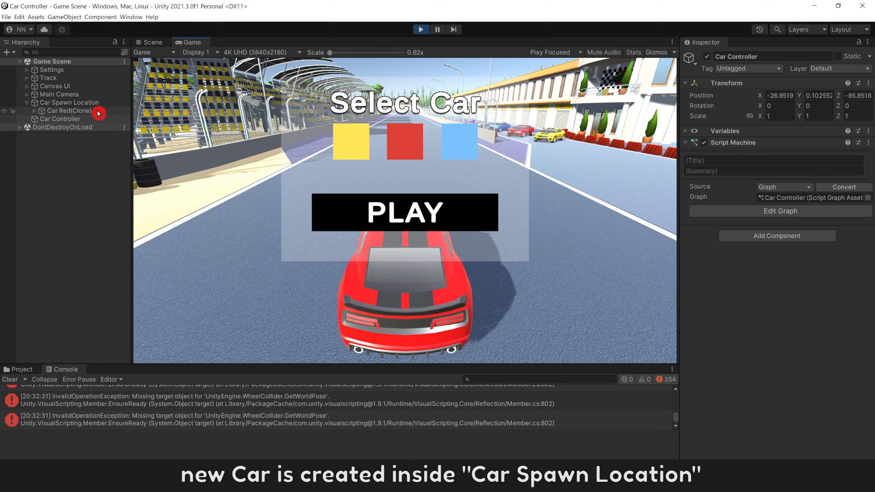
{"action": "left_click", "coordinate": [467, 154]}
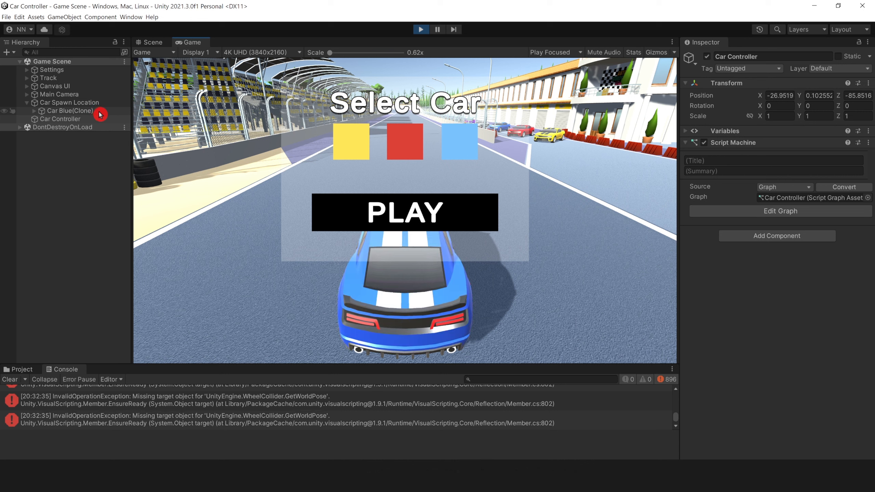
{"action": "left_click", "coordinate": [341, 405]}
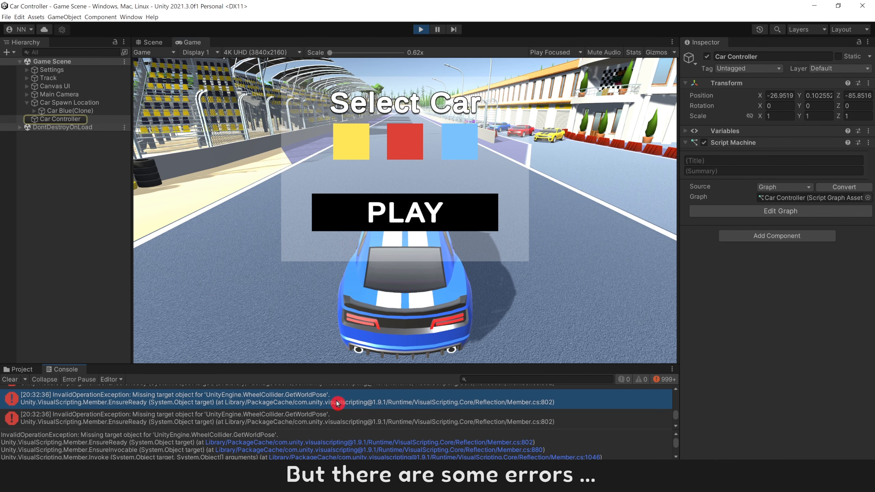
Reopen the Car Controller graph and examine the On Update triggers, the On Start triggers in Wheels Initial, and the Wheels variable
{"action": "left_click", "coordinate": [762, 211]}
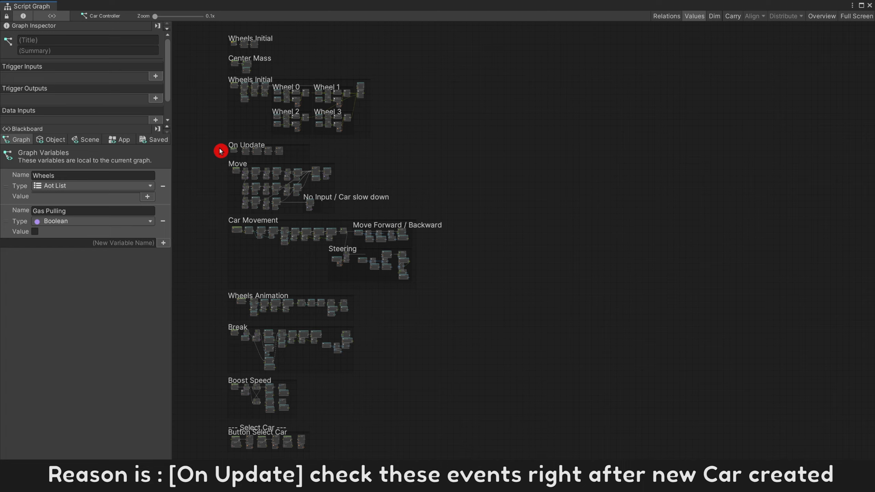
{"action": "scroll", "coordinate": [221, 151], "scroll_direction": "up", "scroll_amount": 10}
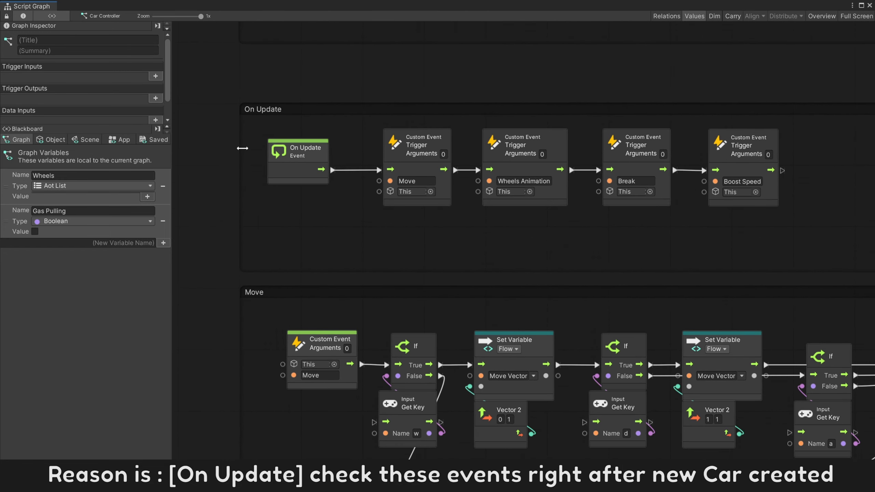
{"action": "left_click_drag", "start_coordinate": [256, 127], "coordinate": [808, 224]}
{"action": "left_click", "coordinate": [799, 229]}
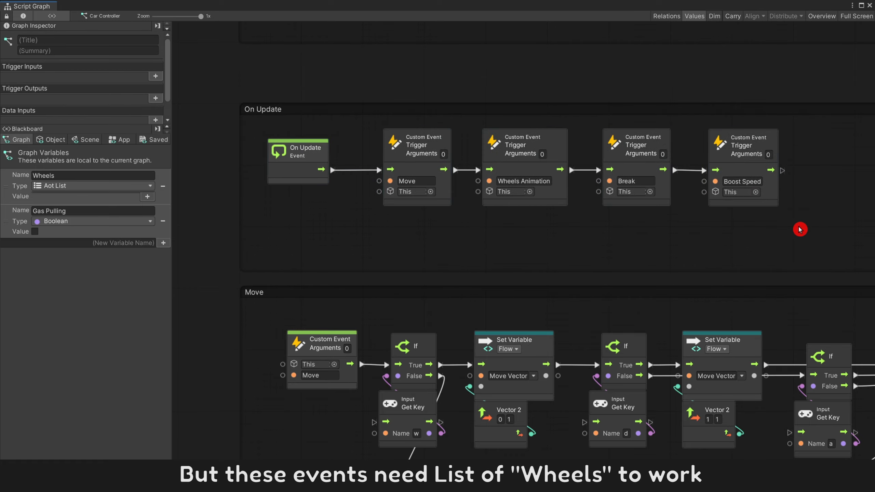
{"action": "scroll", "coordinate": [800, 230], "scroll_direction": "down", "scroll_amount": 6}
{"action": "middle_click_drag", "start_coordinate": [763, 86], "coordinate": [534, 271]}
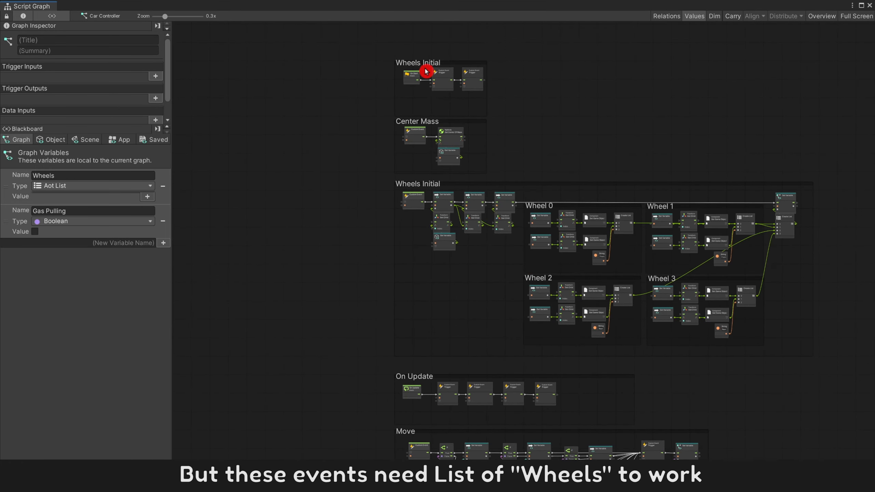
{"action": "scroll", "coordinate": [462, 73], "scroll_direction": "up", "scroll_amount": 5}
{"action": "middle_click_drag", "start_coordinate": [462, 73], "coordinate": [456, 86]}
{"action": "left_click", "coordinate": [367, 82]}
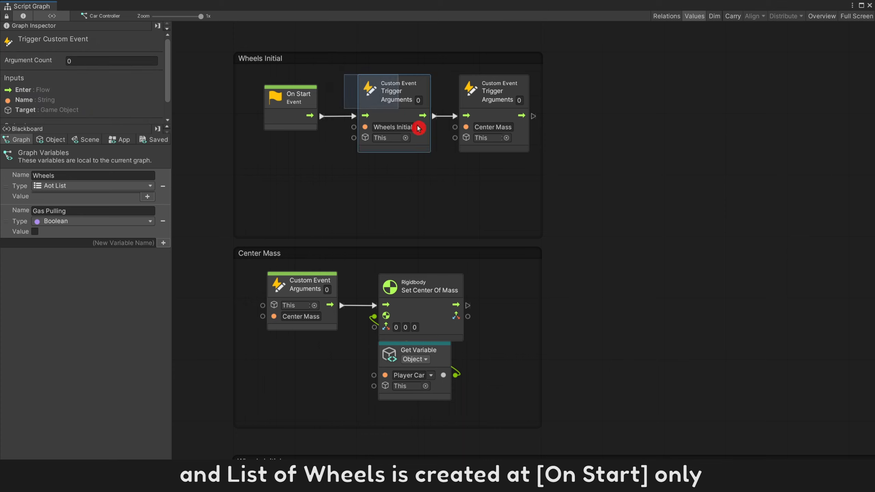
{"action": "left_click", "coordinate": [443, 166]}
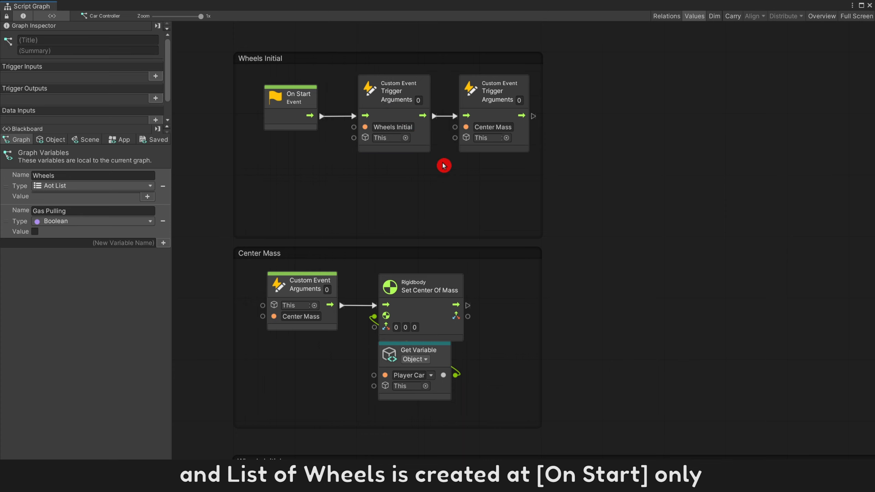
{"action": "left_click", "coordinate": [44, 175]}
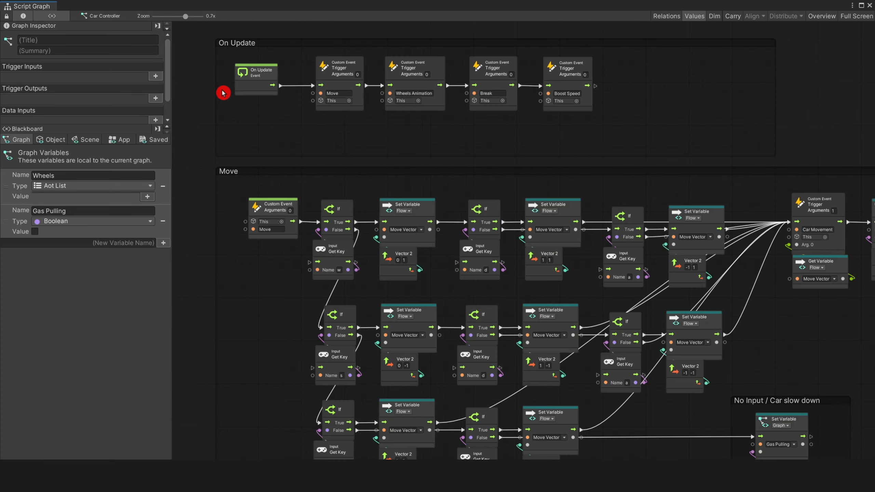
Create a graph variable named Game Start with type Boolean
{"action": "scroll", "coordinate": [225, 88], "scroll_direction": "up", "scroll_amount": 3}
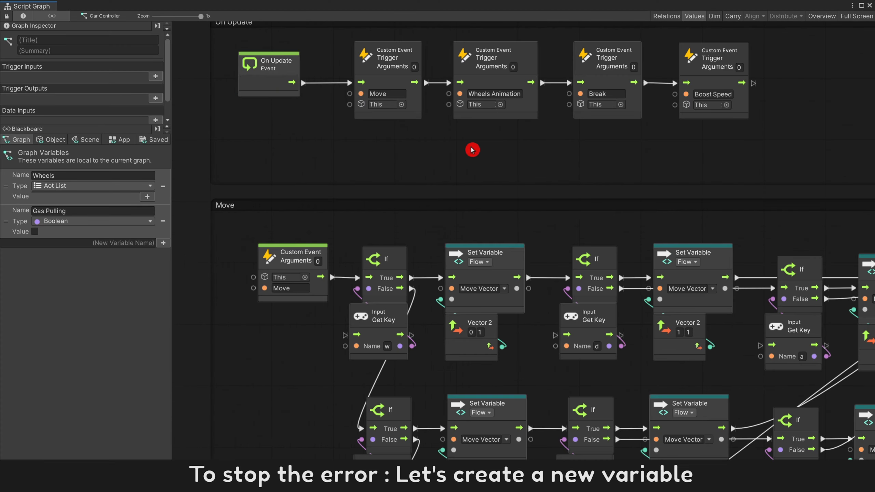
{"action": "middle_click_drag", "start_coordinate": [468, 146], "coordinate": [455, 195]}
{"action": "left_click", "coordinate": [148, 243]}
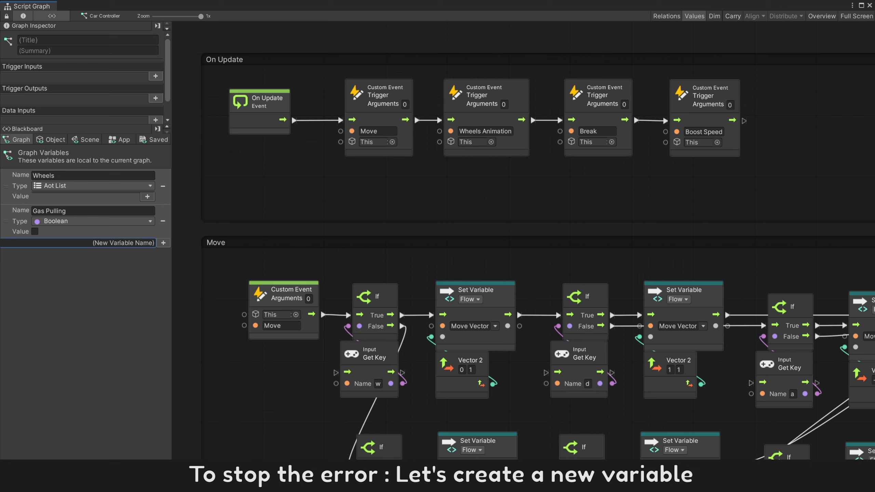
{"action": "type", "text": "Game S"}
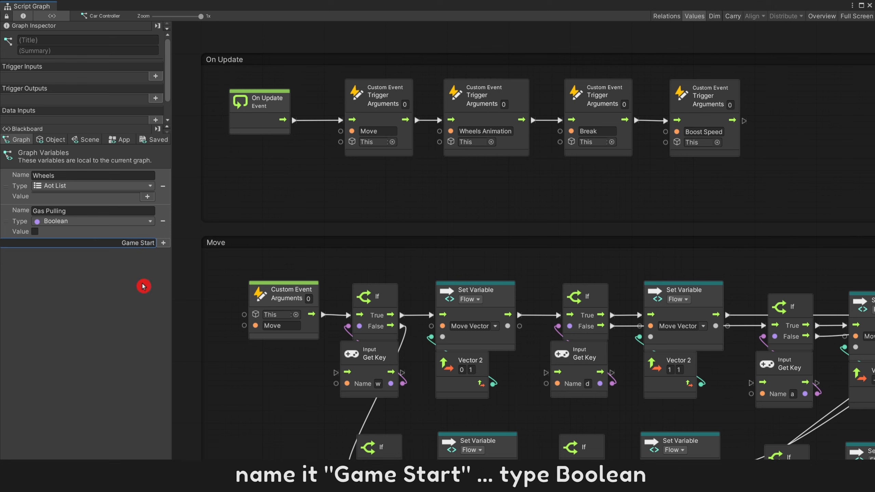
{"action": "type", "text": "tart"}
{"action": "key", "text": "Return"}
{"action": "left_click", "coordinate": [144, 259]}
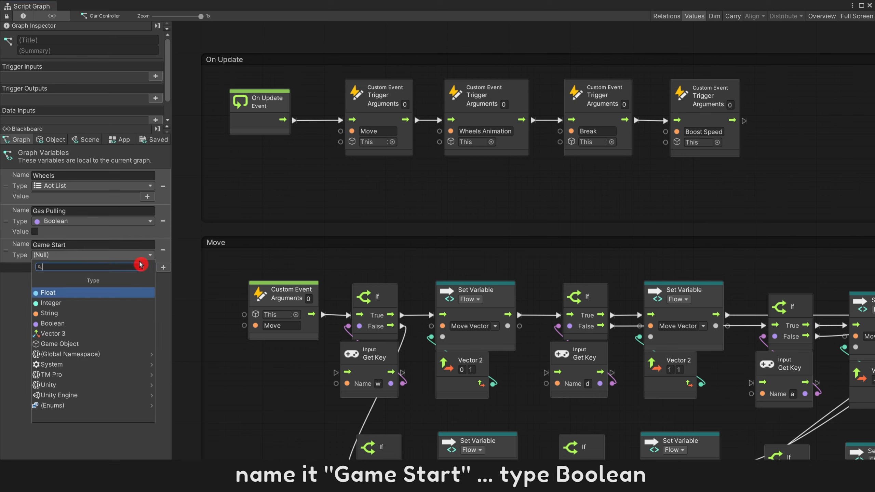
{"action": "left_click", "coordinate": [55, 326]}
Place a Get Variable node for Game Start in the On Update group and shift the four event triggers away from On Update
{"action": "left_click_drag", "start_coordinate": [24, 259], "coordinate": [274, 178]}
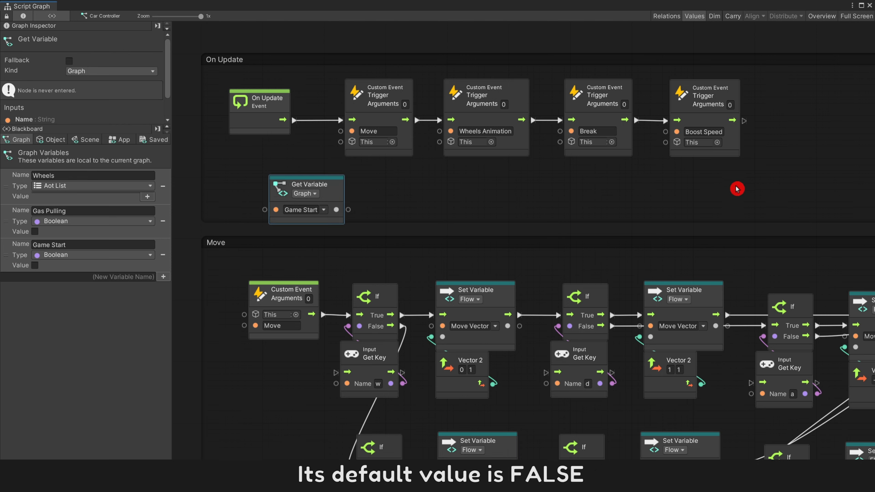
{"action": "left_click_drag", "start_coordinate": [740, 190], "coordinate": [374, 100]}
{"action": "left_click_drag", "start_coordinate": [383, 112], "coordinate": [502, 120]}
{"action": "left_click", "coordinate": [393, 138]}
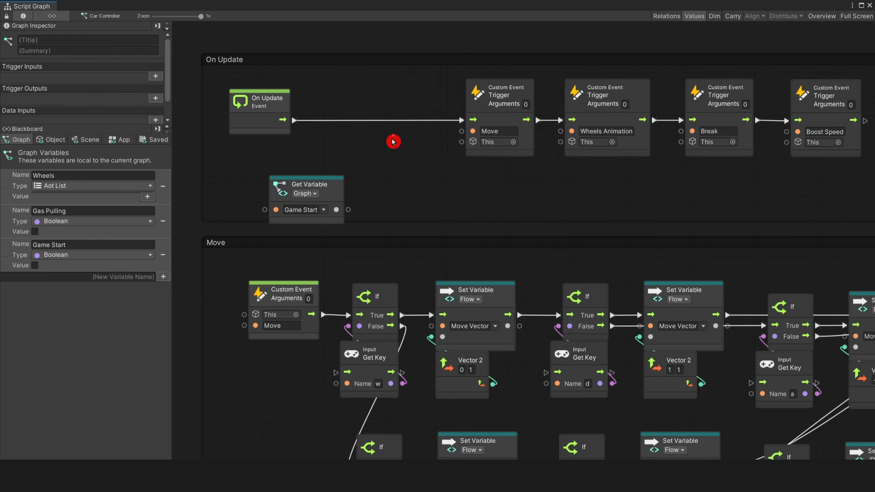
Add an If node that uses the Game Start variable as its condition, between On Update and the Move trigger
{"action": "left_click_drag", "start_coordinate": [348, 210], "coordinate": [321, 157]}
{"action": "type", "text": "br"}
{"action": "left_click", "coordinate": [396, 53]}
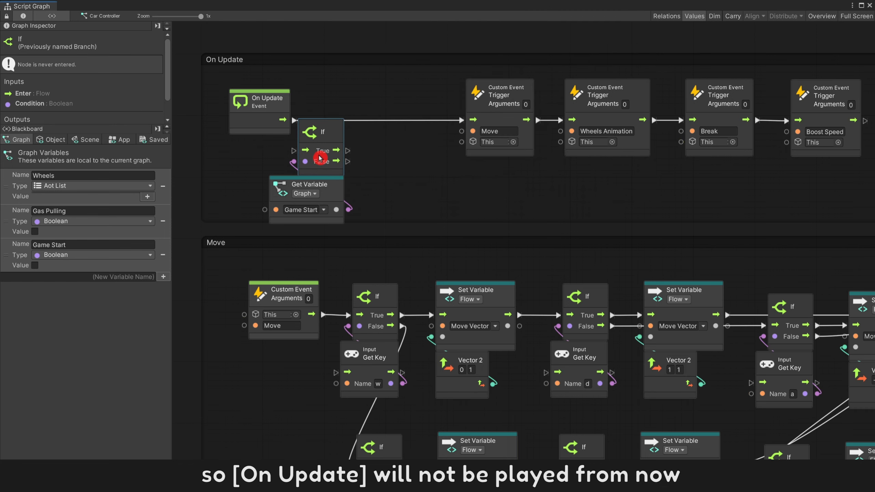
Align the If and Game Start nodes with On Update, connect If's True output to the Move trigger, and shift the four triggers closer
{"action": "left_click_drag", "start_coordinate": [402, 199], "coordinate": [368, 136]}
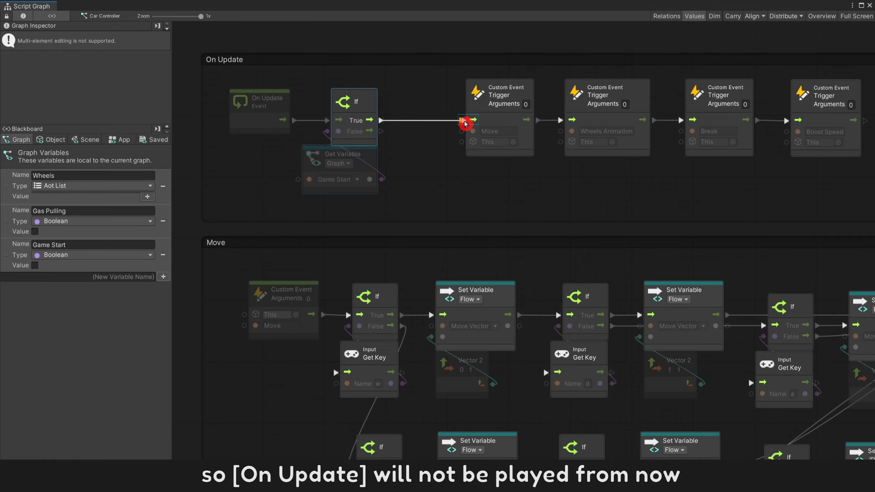
{"action": "left_click_drag", "start_coordinate": [830, 193], "coordinate": [493, 111]}
{"action": "left_click_drag", "start_coordinate": [492, 112], "coordinate": [475, 112]}
{"action": "left_click_drag", "start_coordinate": [474, 111], "coordinate": [446, 111]}
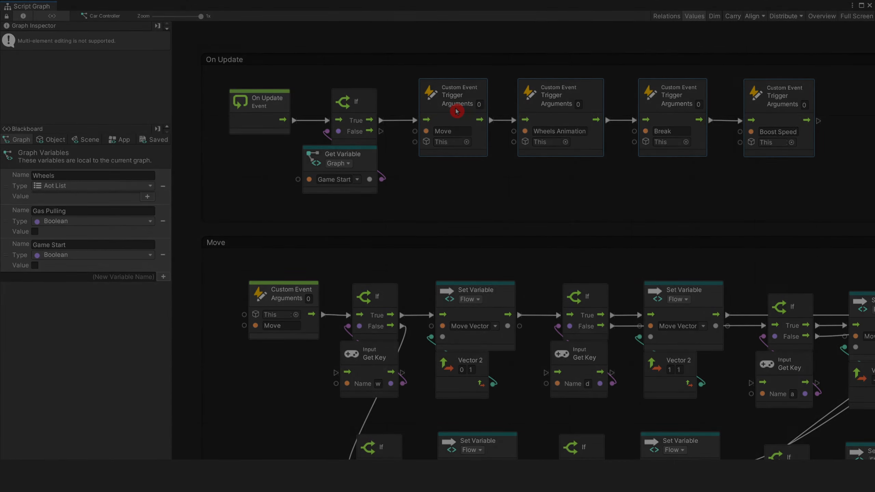
{"action": "left_click", "coordinate": [410, 191]}
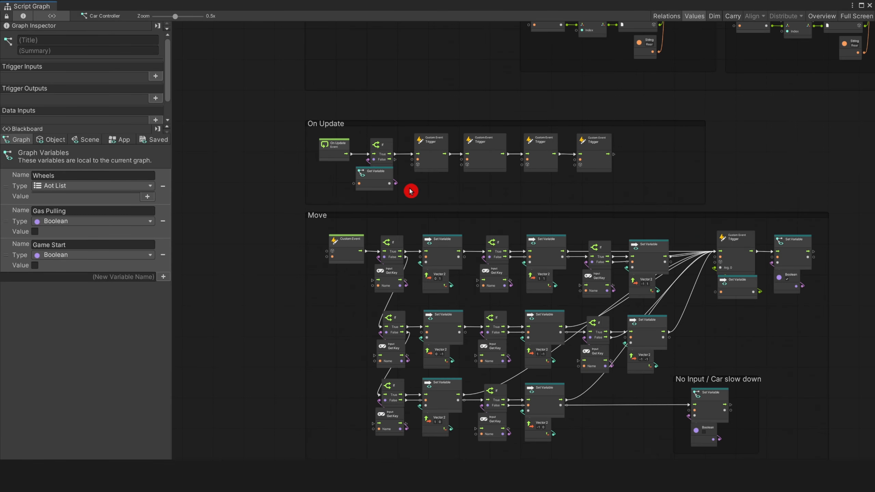
Add a Trigger Custom Event node named Car Initial Setup after the Set Variable node for Player Car in the car creation chain
{"action": "scroll", "coordinate": [410, 189], "scroll_direction": "down", "scroll_amount": 5}
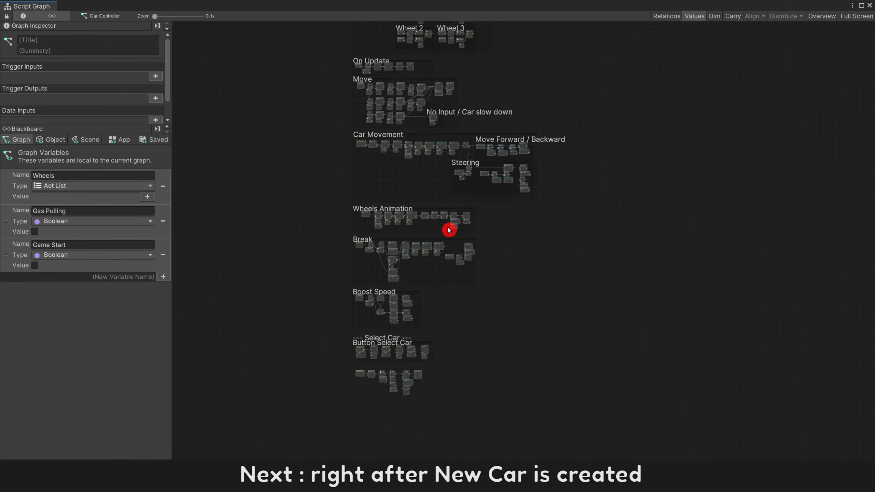
{"action": "scroll", "coordinate": [392, 289], "scroll_direction": "up", "scroll_amount": 10}
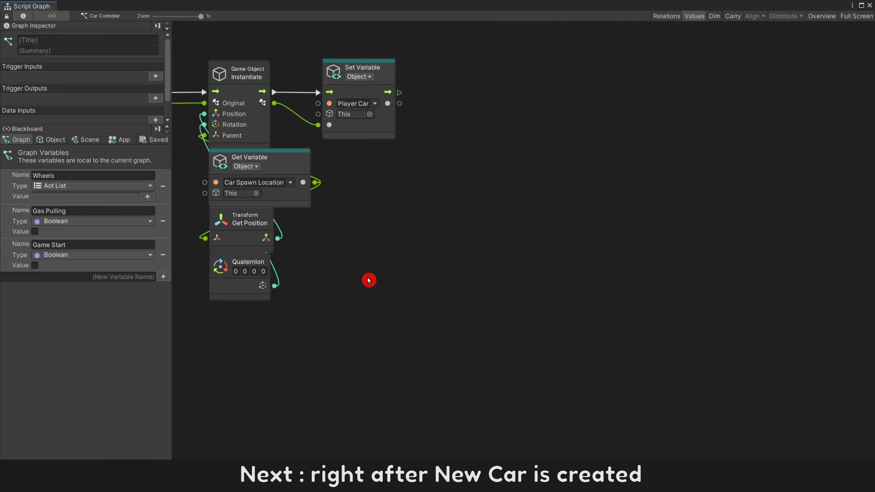
{"action": "middle_click_drag", "start_coordinate": [368, 280], "coordinate": [672, 259]}
{"action": "scroll", "coordinate": [639, 271], "scroll_direction": "down", "scroll_amount": 2}
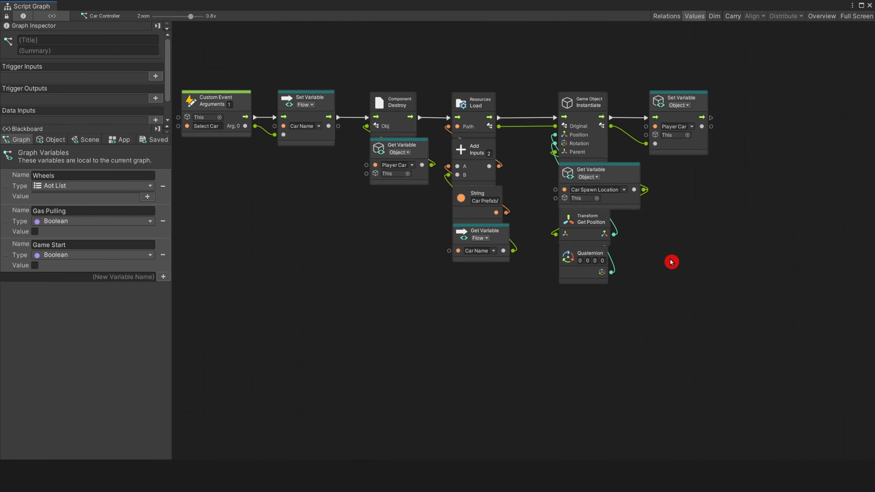
{"action": "right_click", "coordinate": [732, 171]}
{"action": "type", "text": "tric e"}
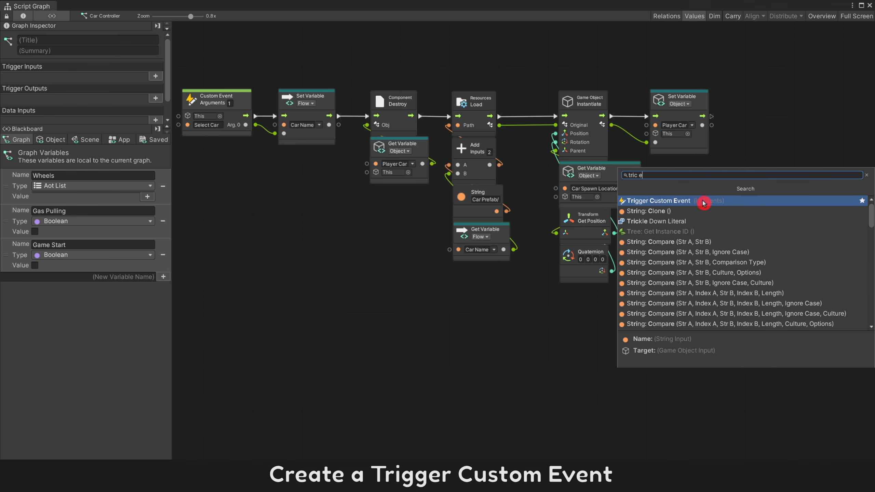
{"action": "left_click", "coordinate": [703, 204]}
{"action": "left_click_drag", "start_coordinate": [748, 192], "coordinate": [746, 118]}
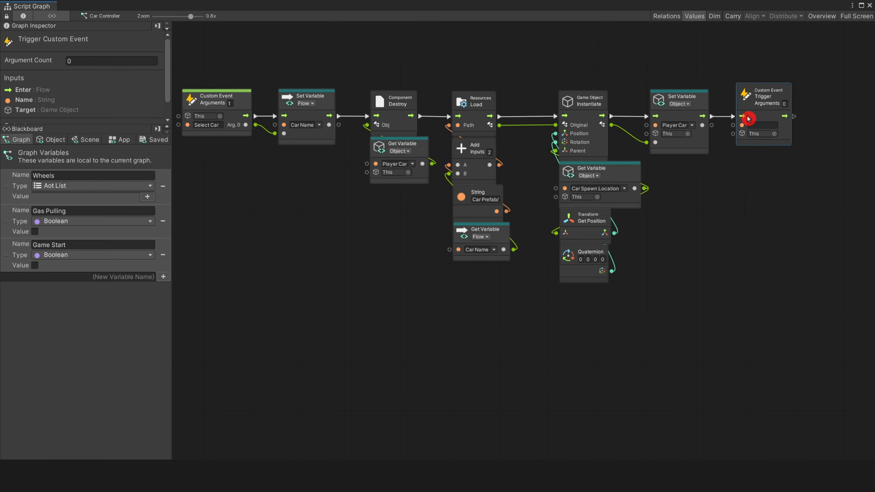
{"action": "left_click", "coordinate": [759, 125]}
{"action": "type", "text": "Car Initial Setup"}
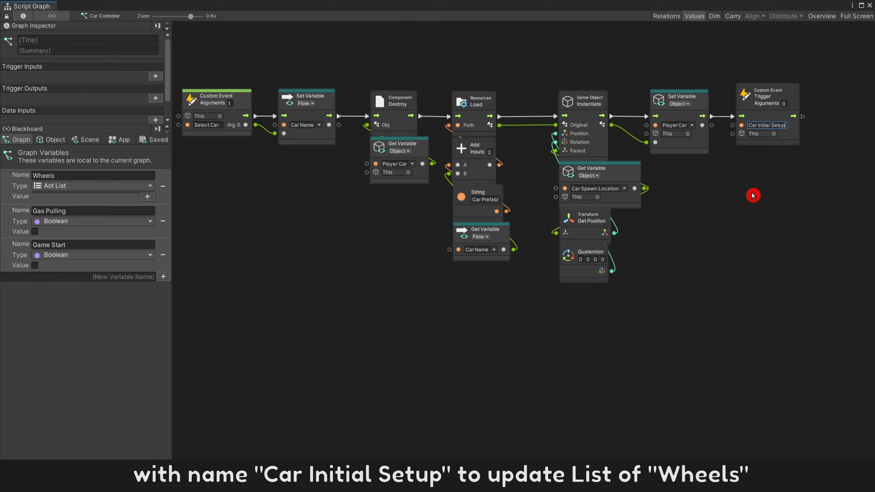
Create a Custom Event node named Car Initial Setup and cut it for reuse elsewhere in the graph
{"action": "right_click", "coordinate": [752, 196]}
{"action": "type", "text": "cus e"}
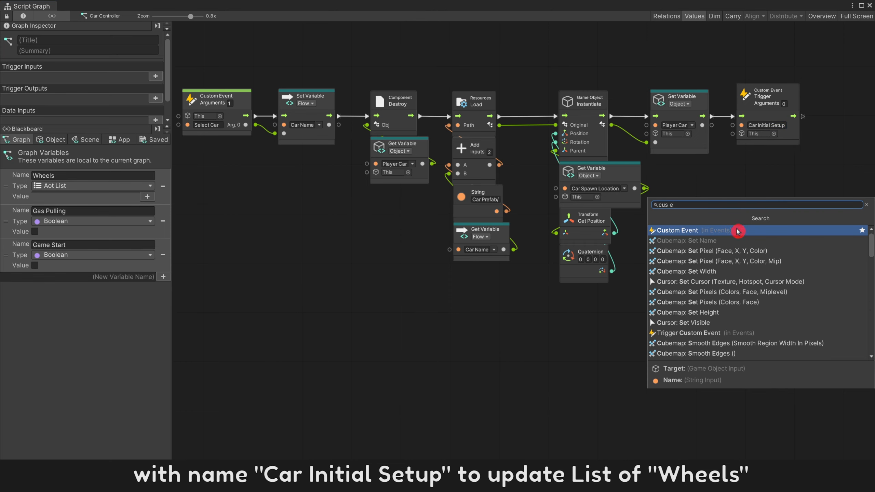
{"action": "left_click", "coordinate": [738, 230]}
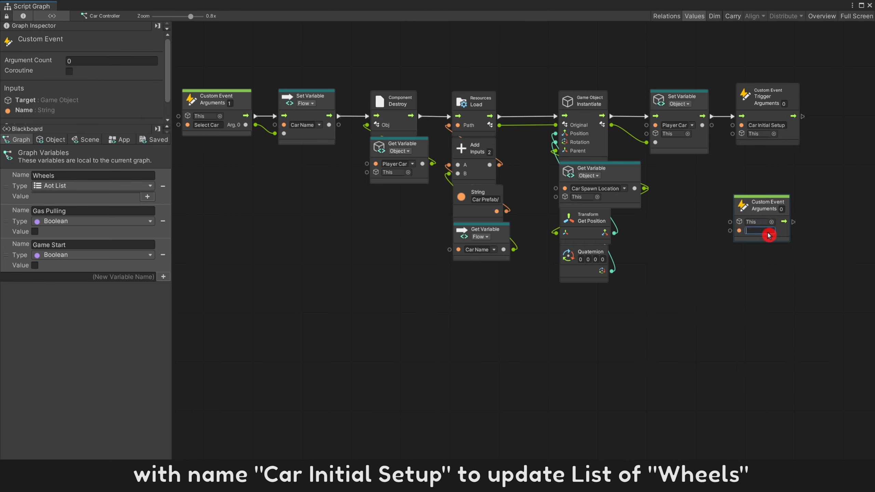
{"action": "type", "text": "Car Initial Setup"}
{"action": "left_click", "coordinate": [781, 257]}
{"action": "right_click", "coordinate": [769, 204]}
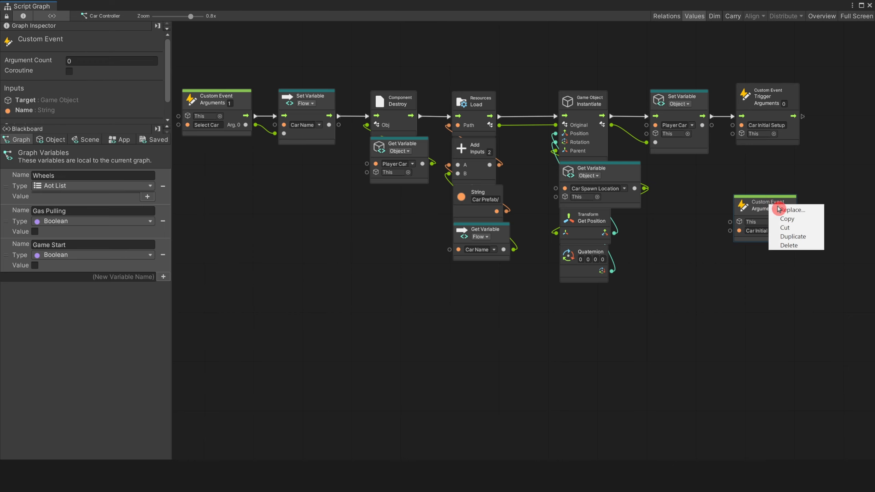
{"action": "left_click", "coordinate": [801, 230]}
Paste the Car Initial Setup event below On Start in the first Wheels Initial group and connect it to the Wheels Initial trigger
{"action": "scroll", "coordinate": [750, 239], "scroll_direction": "down", "scroll_amount": 5, "text": "ctrl"}
{"action": "middle_click_drag", "start_coordinate": [750, 239], "coordinate": [593, 445]}
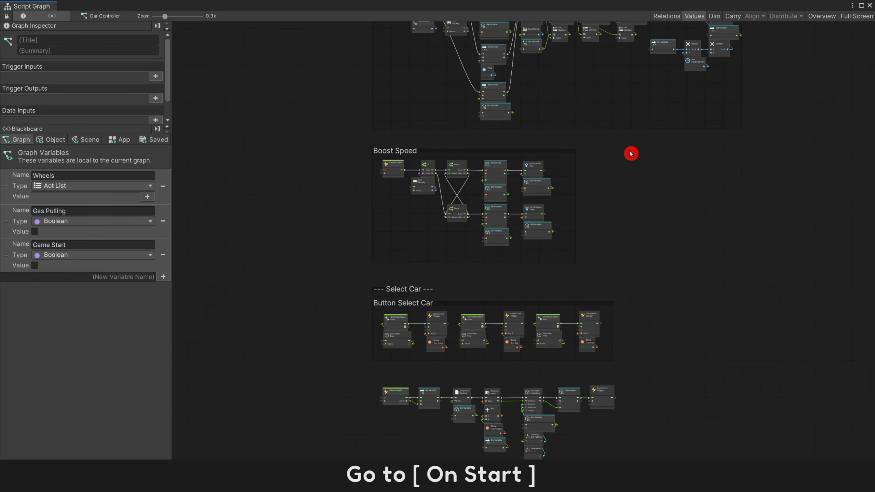
{"action": "middle_click_drag", "start_coordinate": [631, 154], "coordinate": [556, 361]}
{"action": "scroll", "coordinate": [556, 361], "scroll_direction": "down", "scroll_amount": 2, "text": "ctrl"}
{"action": "middle_click_drag", "start_coordinate": [487, 26], "coordinate": [432, 140]}
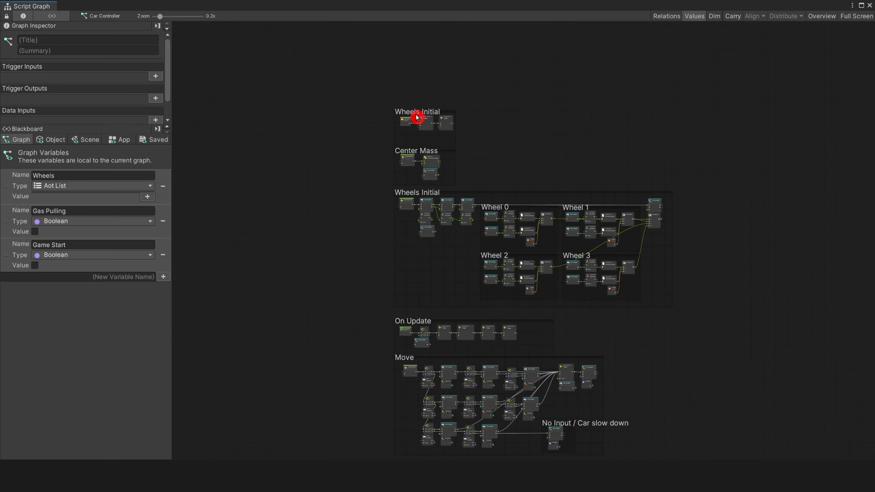
{"action": "scroll", "coordinate": [419, 124], "scroll_direction": "up", "scroll_amount": 5, "text": "ctrl"}
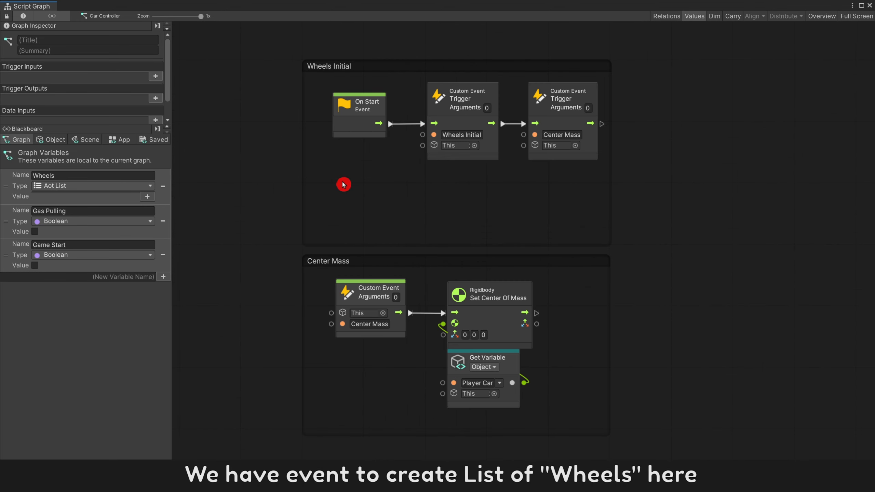
{"action": "right_click", "coordinate": [344, 184]}
{"action": "left_click", "coordinate": [361, 205]}
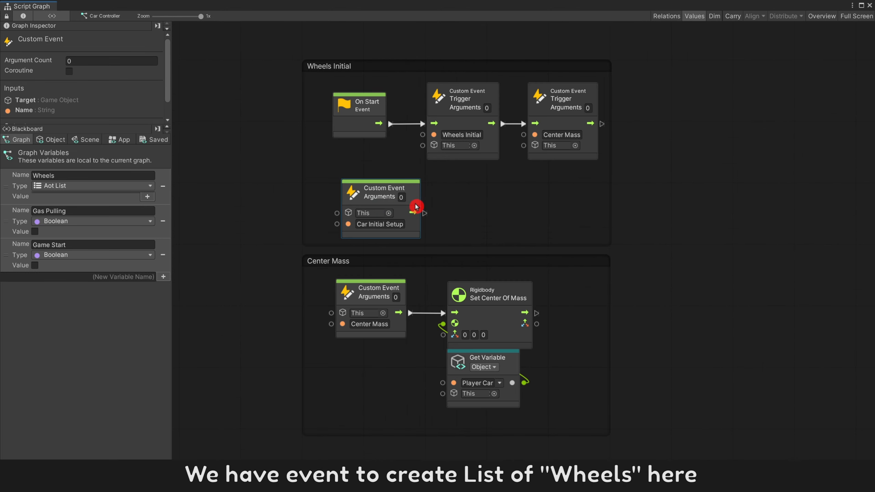
{"action": "mouse_move", "coordinate": [415, 204]}
{"action": "left_mouse_down"}
{"action": "mouse_move", "coordinate": [404, 190]}
{"action": "mouse_move", "coordinate": [415, 189]}
{"action": "left_mouse_up"}
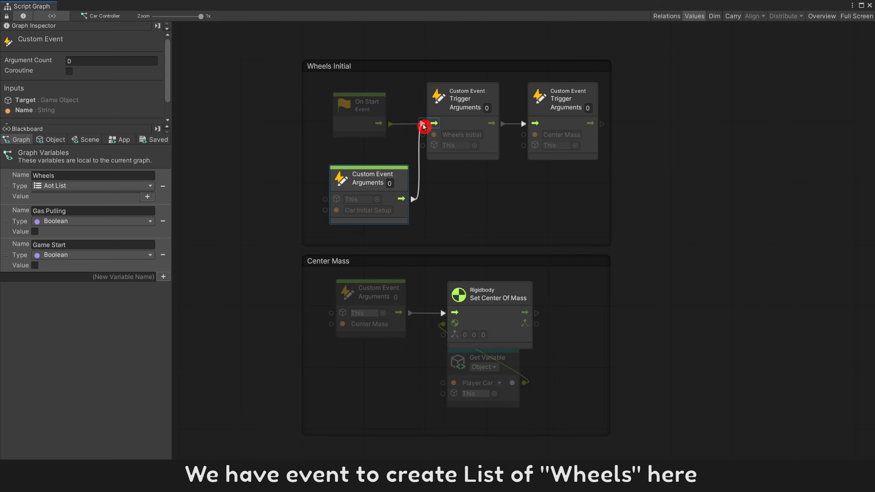
{"action": "left_click_drag", "start_coordinate": [424, 126], "coordinate": [423, 124]}
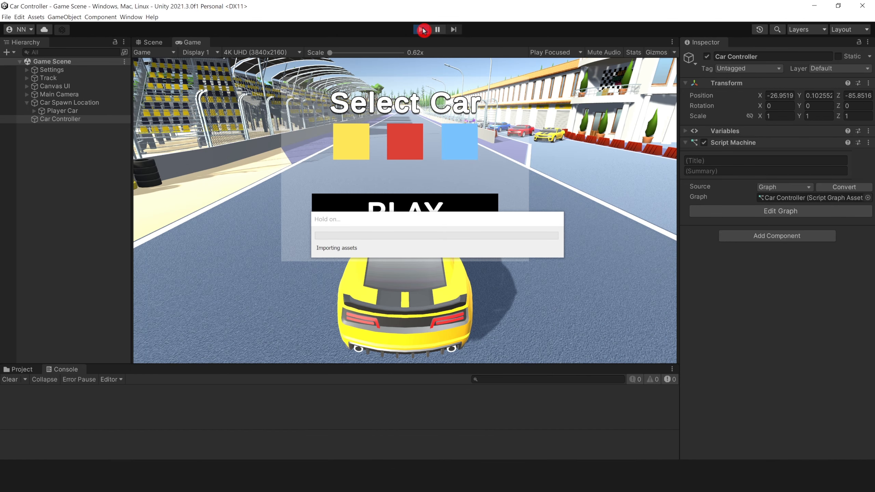
Test the Wheels list with the red car while Car Initial Setup is disconnected from the Wheels Initial trigger, and reconnect the event
{"action": "left_click", "coordinate": [749, 212]}
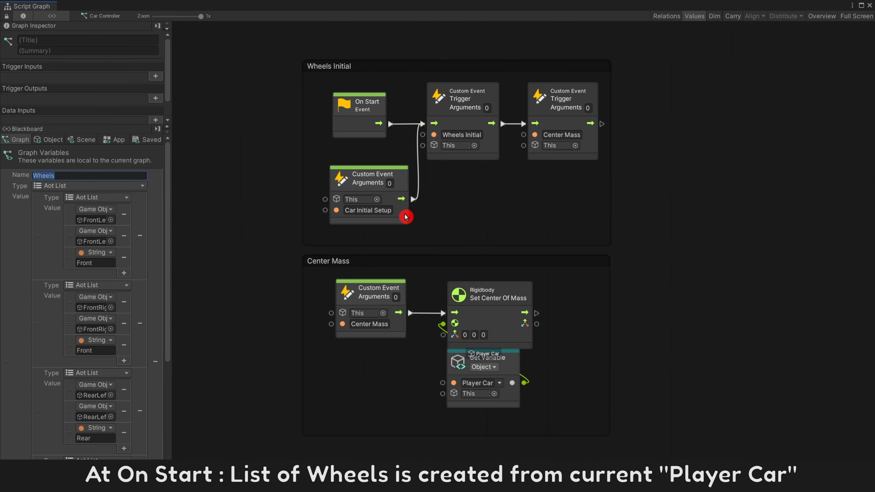
{"action": "right_click", "coordinate": [413, 200]}
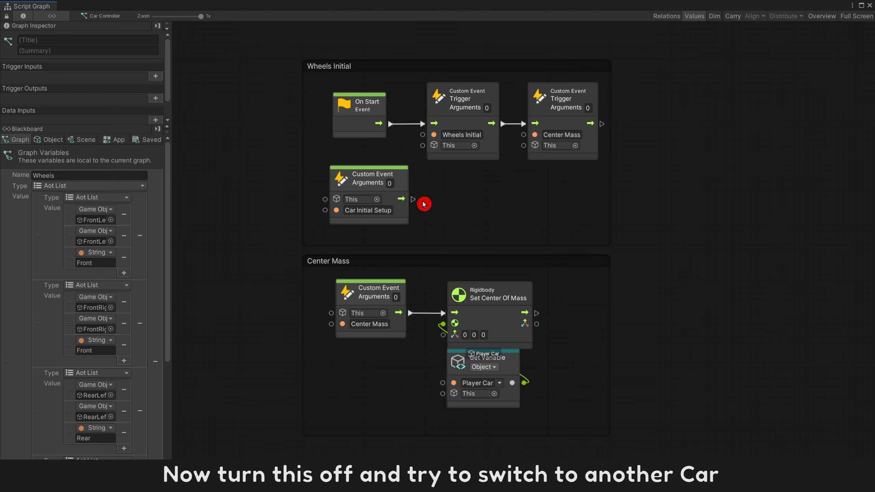
{"action": "left_click", "coordinate": [870, 5]}
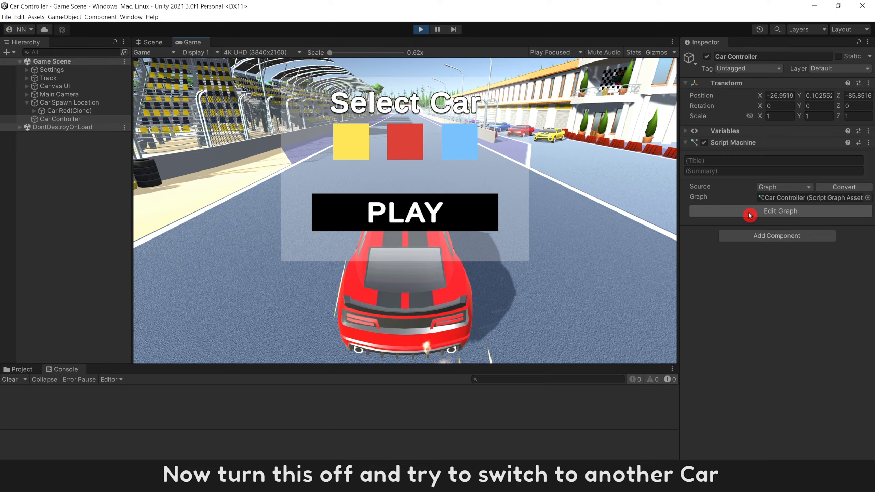
{"action": "left_click", "coordinate": [719, 212]}
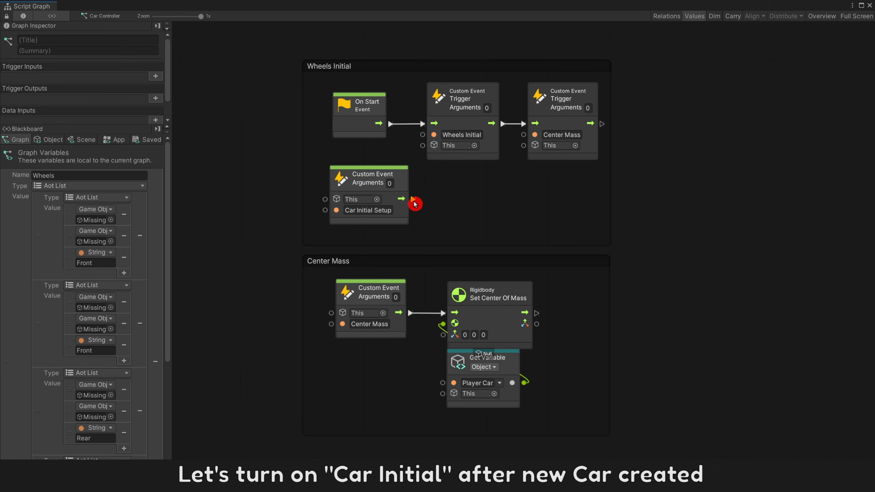
{"action": "left_click_drag", "start_coordinate": [415, 205], "coordinate": [424, 124]}
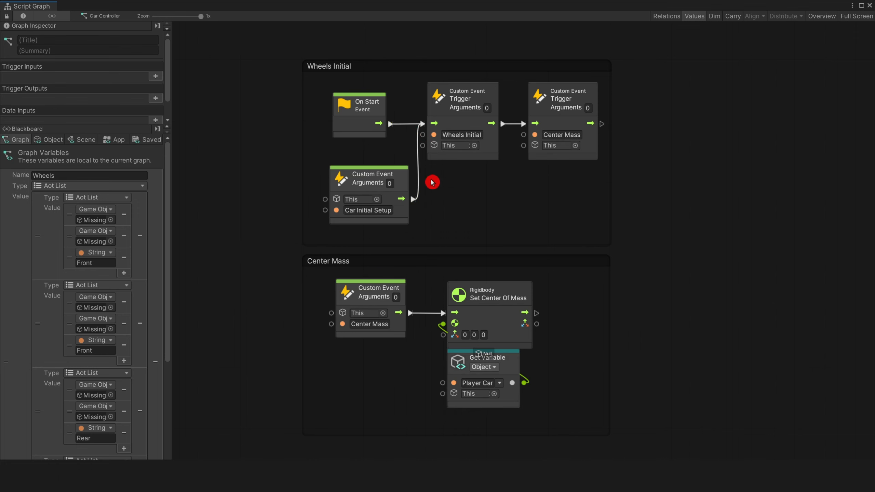
Switch to the blue car in the running game and examine the Wheels list in the Car Controller graph
{"action": "left_click", "coordinate": [871, 6]}
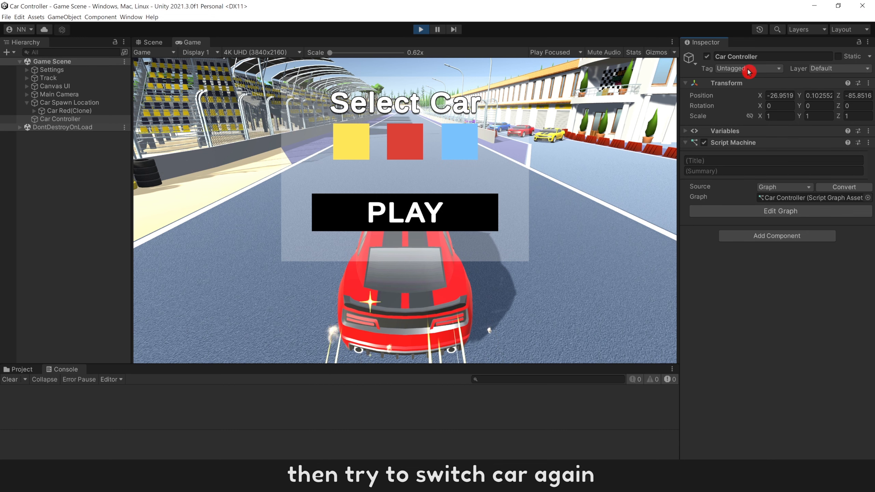
{"action": "left_click", "coordinate": [458, 149]}
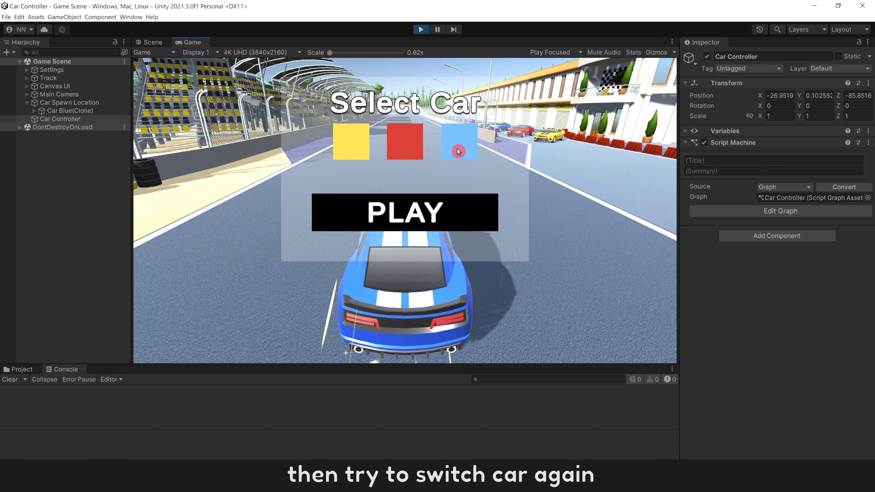
{"action": "left_click", "coordinate": [715, 211]}
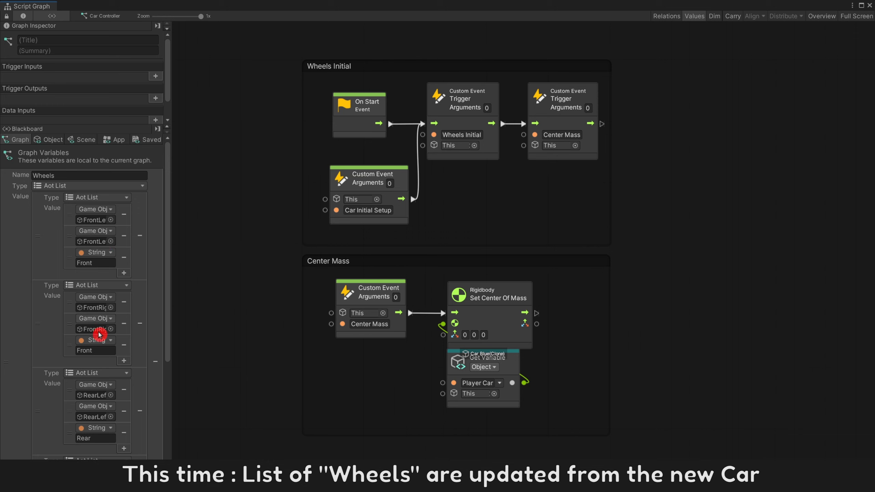
{"action": "left_click", "coordinate": [870, 6]}
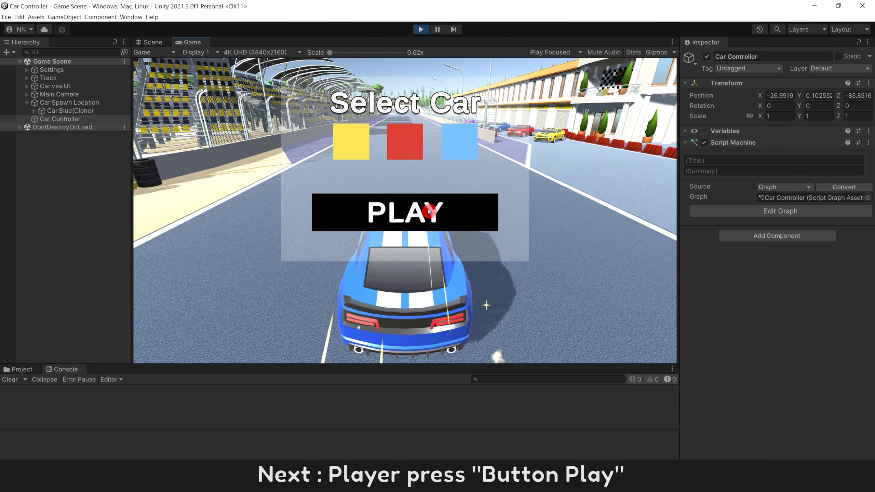
Copy the yellow button's On Pointer Down and Game Object Find nodes and paste them below the Create new Car group
{"action": "left_click", "coordinate": [722, 211]}
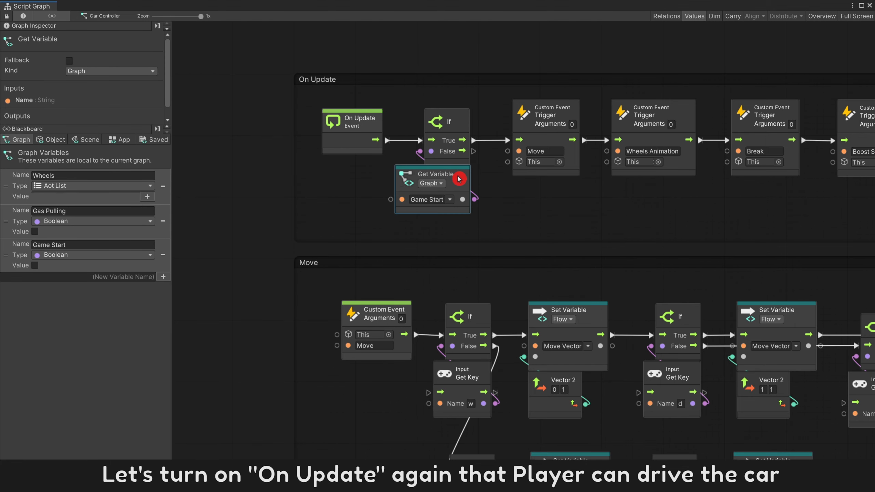
{"action": "left_click", "coordinate": [501, 194]}
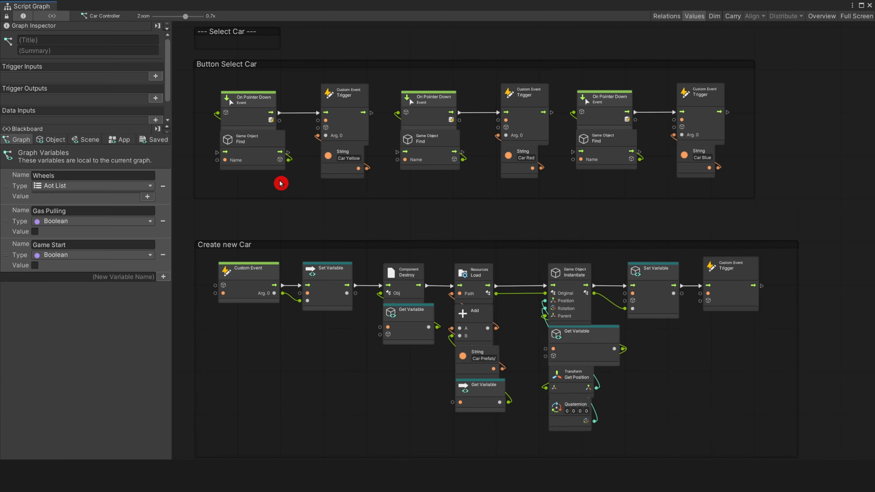
{"action": "left_click_drag", "start_coordinate": [279, 180], "coordinate": [249, 103]}
{"action": "right_click", "coordinate": [252, 111]}
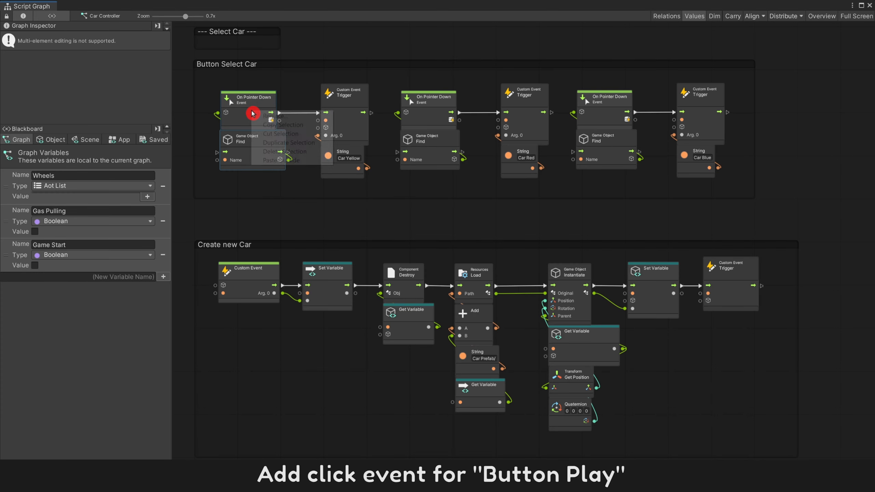
{"action": "left_click", "coordinate": [269, 127]}
{"action": "middle_click_drag", "start_coordinate": [289, 364], "coordinate": [303, 127]}
{"action": "scroll", "coordinate": [252, 259], "scroll_direction": "up", "scroll_amount": 3}
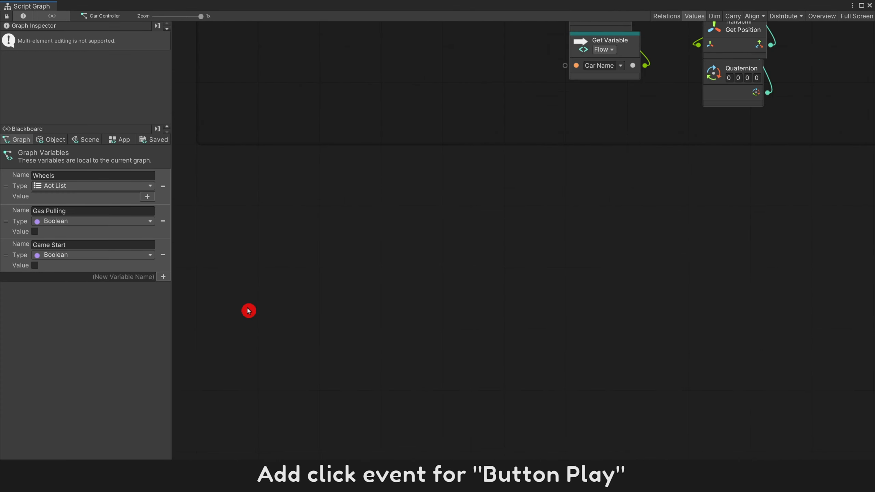
{"action": "middle_click_drag", "start_coordinate": [249, 311], "coordinate": [249, 203]}
{"action": "right_click", "coordinate": [241, 164]}
{"action": "left_click", "coordinate": [265, 219]}
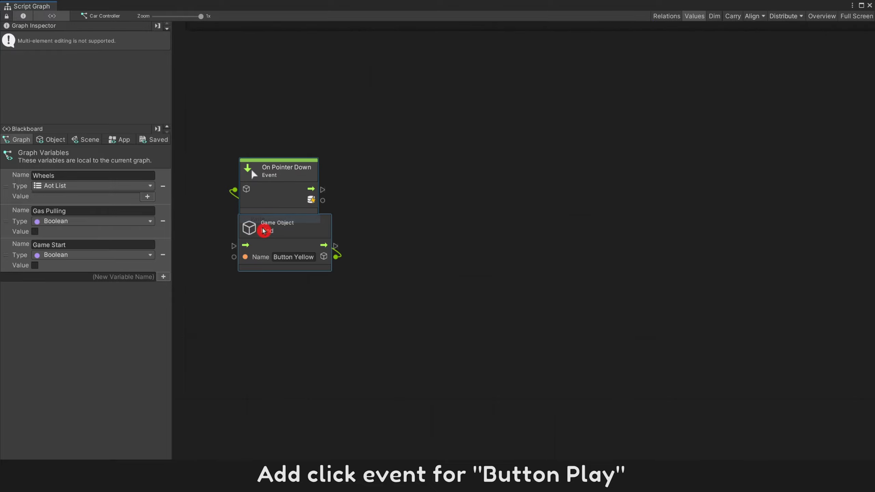
Reposition the pasted pair of nodes and set the Find node's object name to Button Play
{"action": "left_click_drag", "start_coordinate": [275, 194], "coordinate": [252, 157]}
{"action": "left_click", "coordinate": [362, 175]}
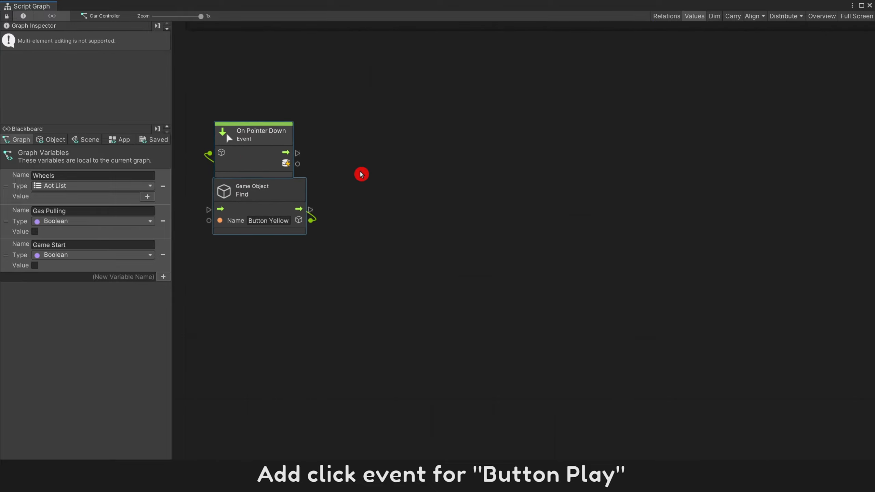
{"action": "double_click", "coordinate": [283, 221]}
{"action": "type", "text": "Play"}
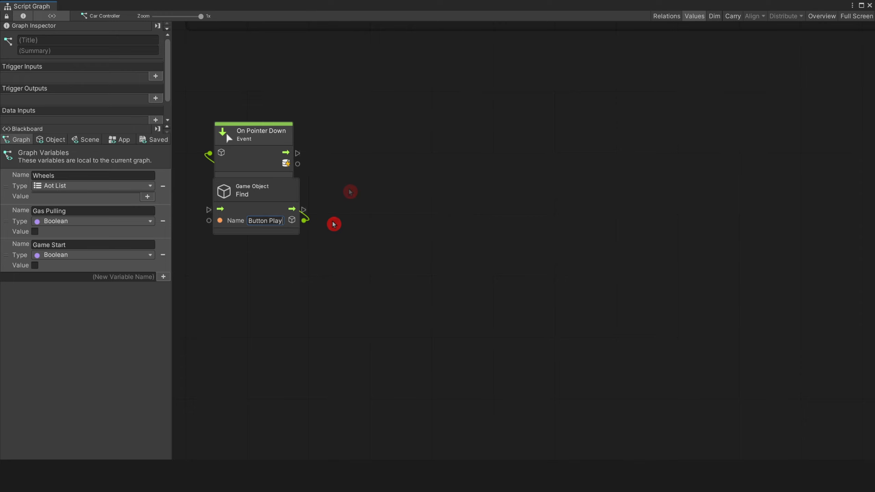
Add a graph Set Variable node for Game Start beside the Button Play On Pointer Down event
{"action": "right_click", "coordinate": [349, 191]}
{"action": "left_click", "coordinate": [353, 194]}
{"action": "type", "text": "set var"}
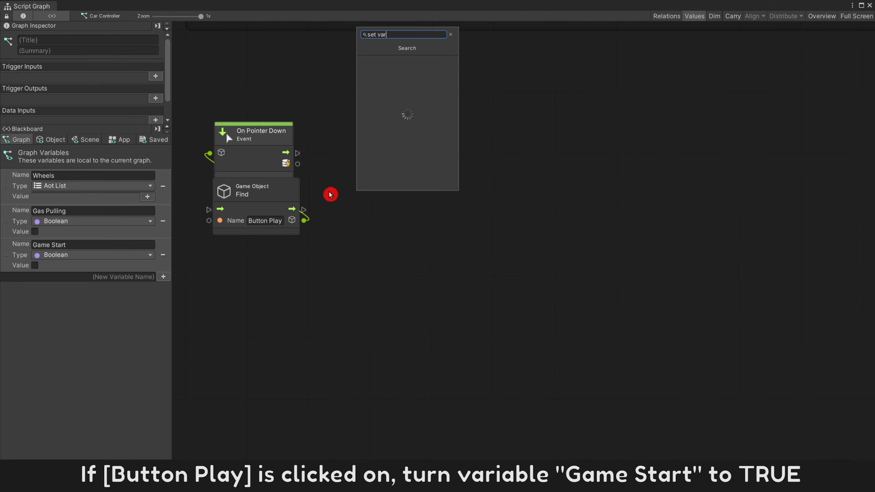
{"action": "left_click", "coordinate": [394, 70]}
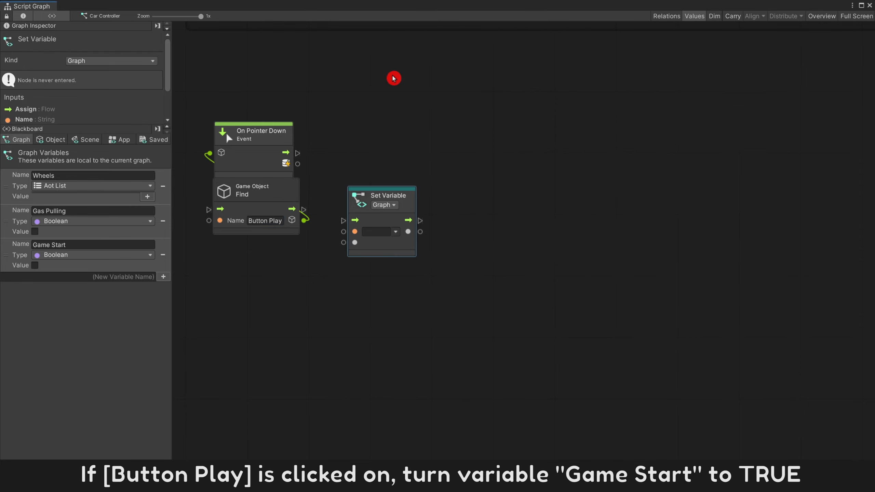
{"action": "left_click_drag", "start_coordinate": [351, 198], "coordinate": [356, 141]}
{"action": "left_click", "coordinate": [134, 244]}
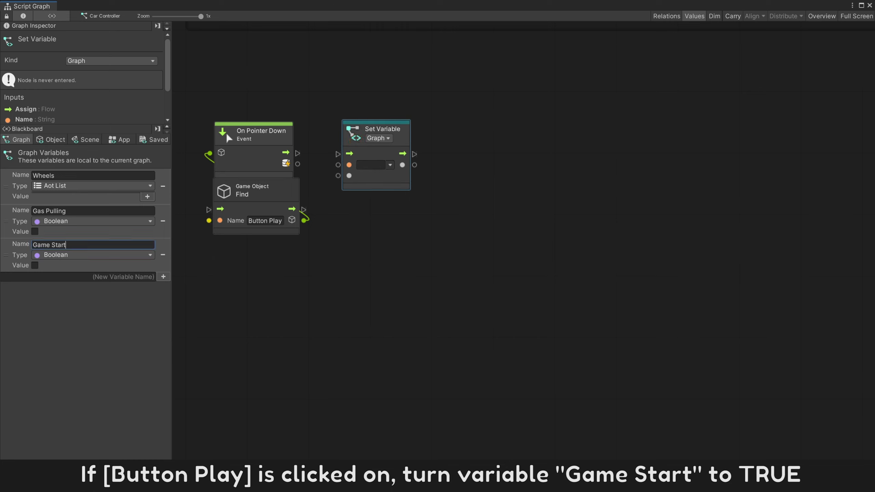
{"action": "key", "text": "ctrl+a"}
{"action": "left_click", "coordinate": [373, 165]}
{"action": "key", "text": "ctrl+v"}
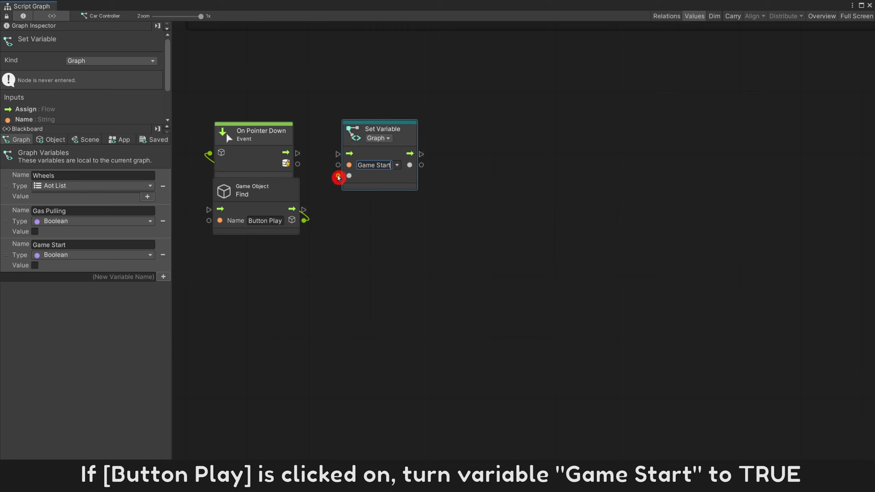
Feed a true Boolean into the Game Start Set Variable node, trigger it from On Pointer Down, and close the graph window
{"action": "left_click_drag", "start_coordinate": [338, 175], "coordinate": [378, 228]}
{"action": "left_click", "coordinate": [390, 288]}
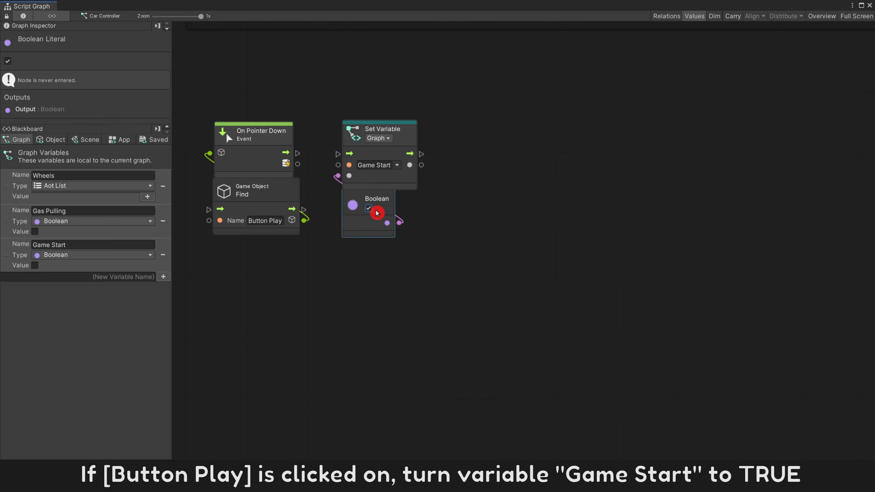
{"action": "left_click_drag", "start_coordinate": [298, 153], "coordinate": [338, 154]}
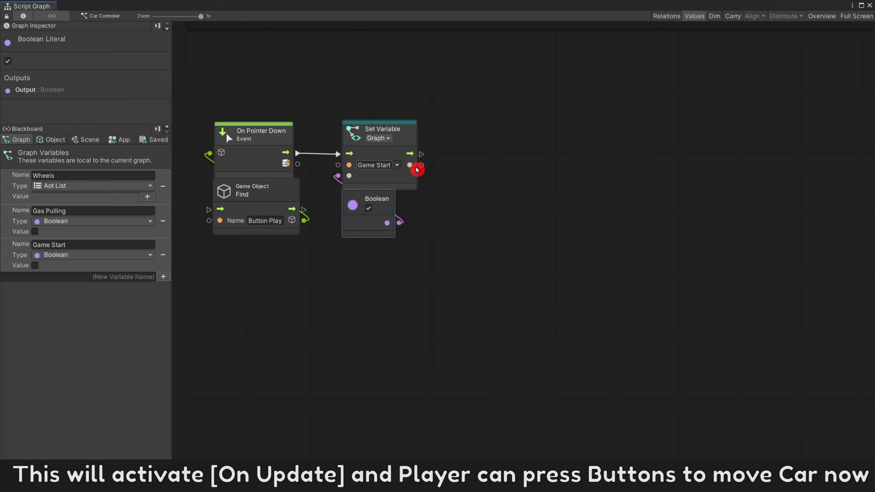
{"action": "left_click", "coordinate": [476, 182]}
{"action": "left_click", "coordinate": [870, 6]}
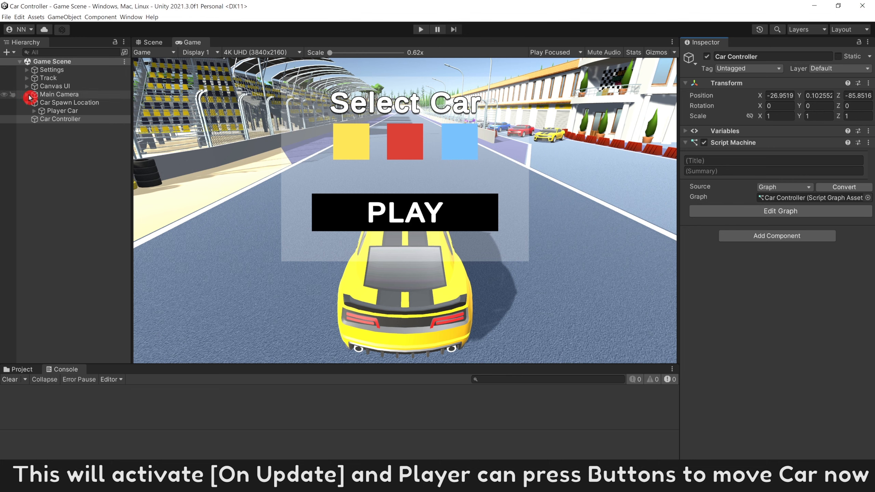
Examine the UI objects grouped under Game Select in Canvas UI by switching the group off and on
{"action": "left_click", "coordinate": [27, 86]}
{"action": "left_click", "coordinate": [67, 103]}
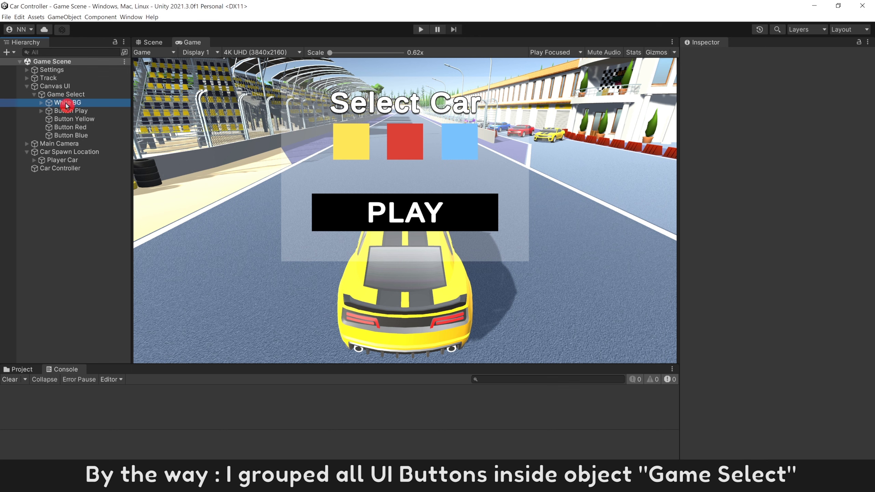
{"action": "left_click", "coordinate": [73, 136], "text": "shift"}
{"action": "left_click", "coordinate": [86, 95]}
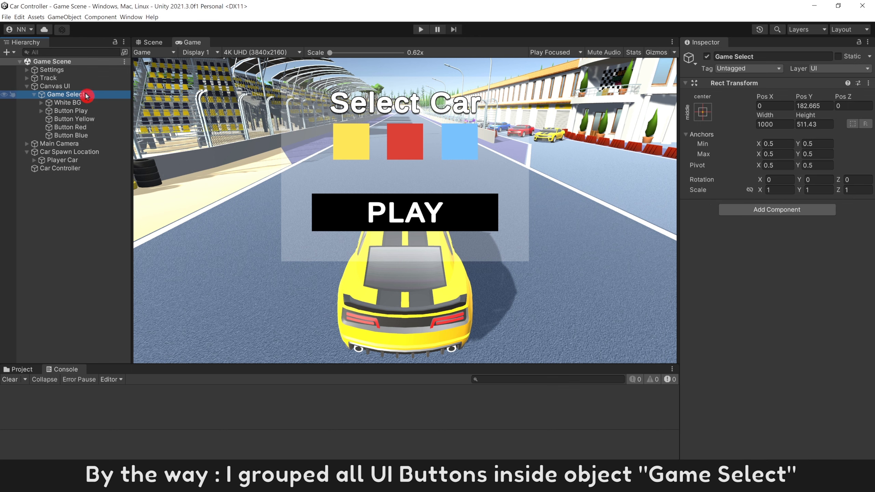
{"action": "left_click", "coordinate": [706, 58]}
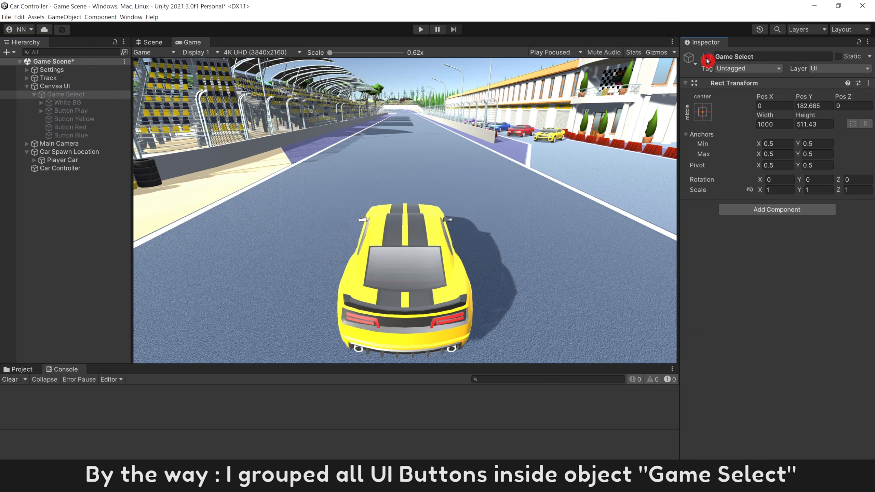
{"action": "left_click", "coordinate": [706, 57]}
{"action": "left_click", "coordinate": [706, 57]}
{"action": "left_click", "coordinate": [706, 58]}
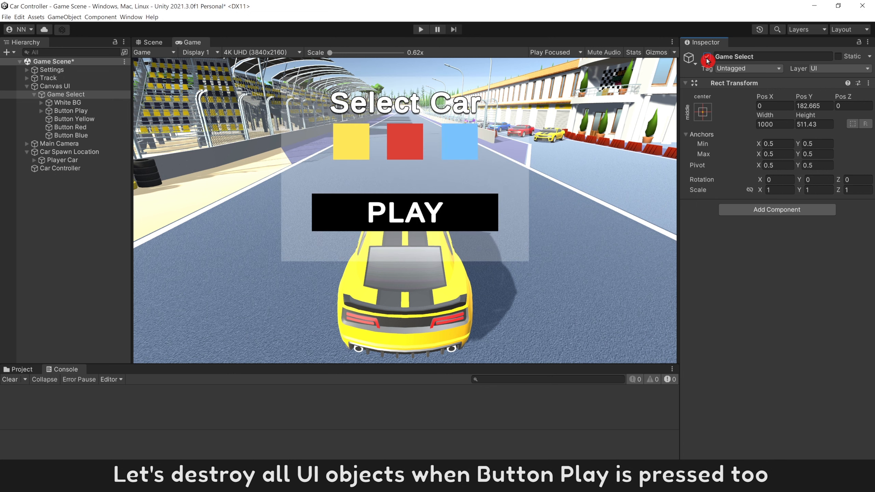
Reopen the Car Controller graph and add a Game Object Find node with the name Game Select
{"action": "left_click", "coordinate": [60, 168]}
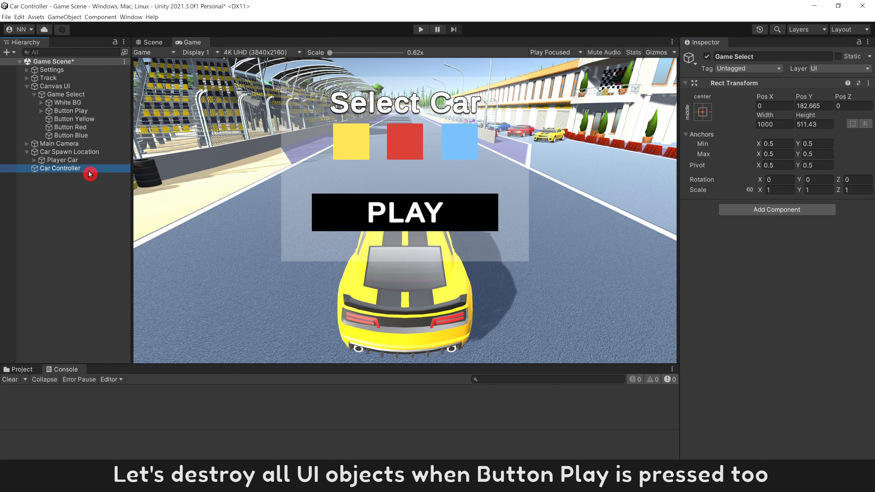
{"action": "left_click", "coordinate": [725, 210]}
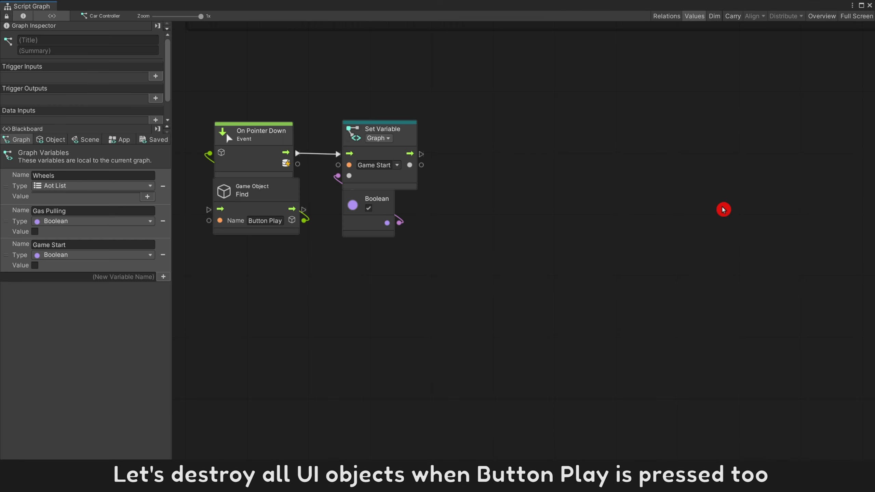
{"action": "right_click", "coordinate": [487, 201]}
{"action": "left_click", "coordinate": [496, 202]}
{"action": "type", "text": "game find"}
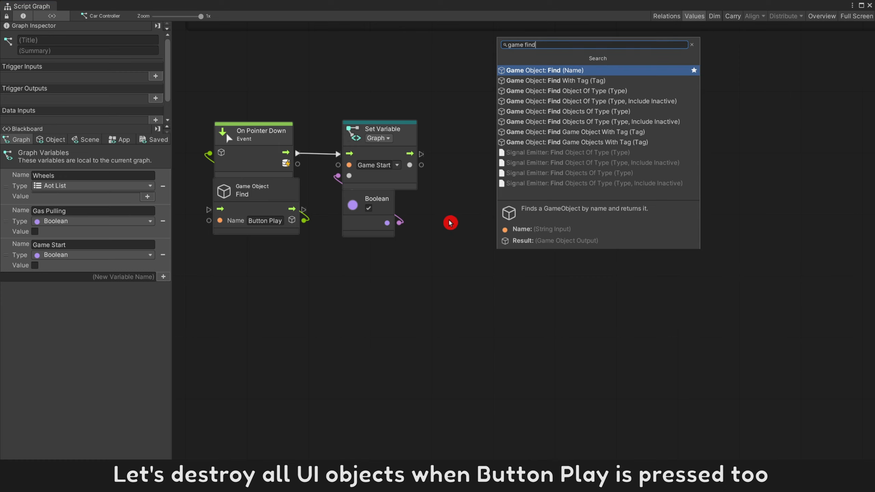
{"action": "key", "text": "Return"}
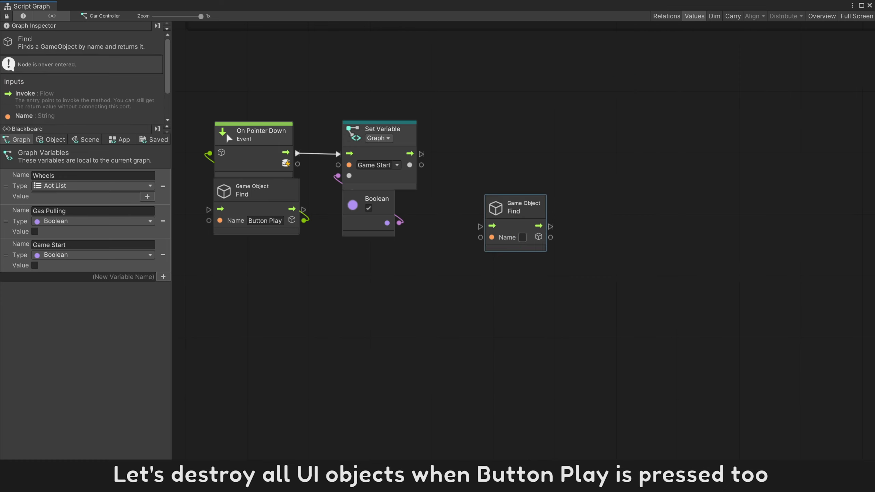
{"action": "type", "text": "Game Select"}
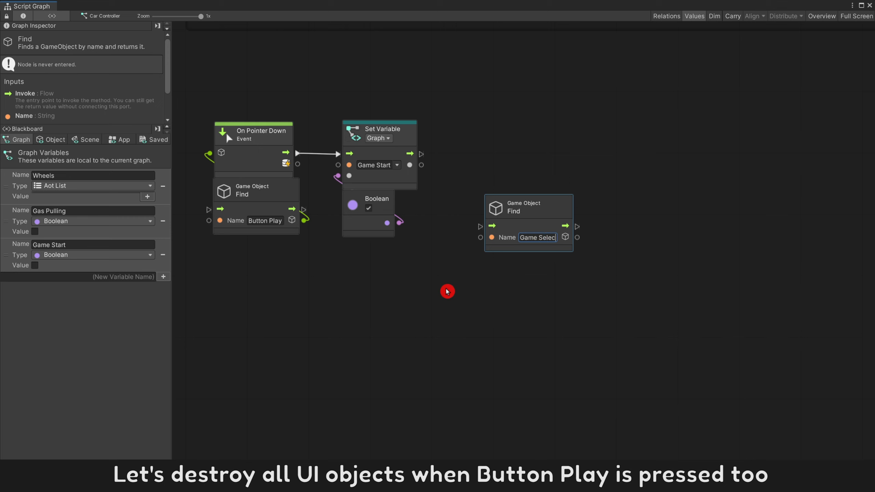
{"action": "left_click", "coordinate": [447, 291]}
Add a Component Destroy (Obj) node fed by the Game Select Find node and connect it after Set Variable
{"action": "left_click_drag", "start_coordinate": [580, 237], "coordinate": [588, 246]}
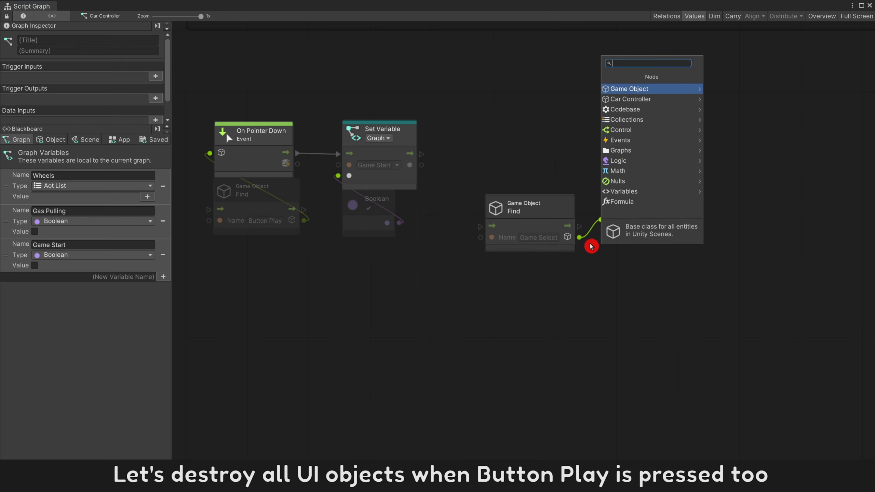
{"action": "type", "text": "des"}
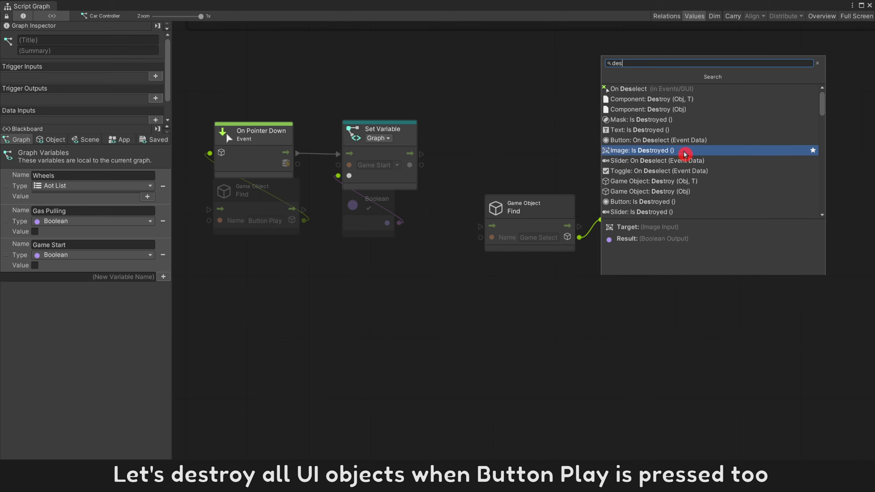
{"action": "left_click", "coordinate": [692, 116]}
{"action": "left_click_drag", "start_coordinate": [650, 194], "coordinate": [531, 155]}
{"action": "left_click", "coordinate": [546, 292]}
{"action": "left_click_drag", "start_coordinate": [544, 291], "coordinate": [508, 176]}
{"action": "left_click_drag", "start_coordinate": [509, 176], "coordinate": [479, 160]}
{"action": "left_click_drag", "start_coordinate": [422, 154], "coordinate": [454, 154]}
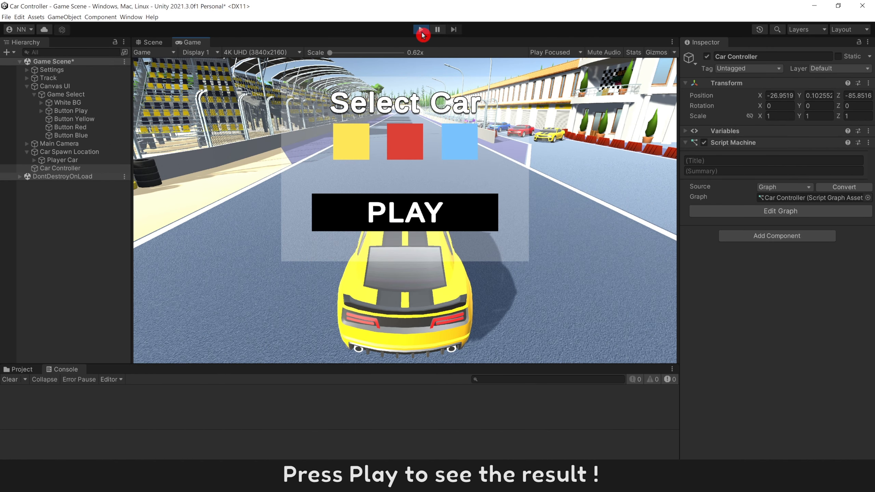
Test the running game by choosing the red and blue cars, starting play and driving the blue car with steering both ways
{"action": "left_click", "coordinate": [408, 139]}
{"action": "left_click", "coordinate": [455, 145]}
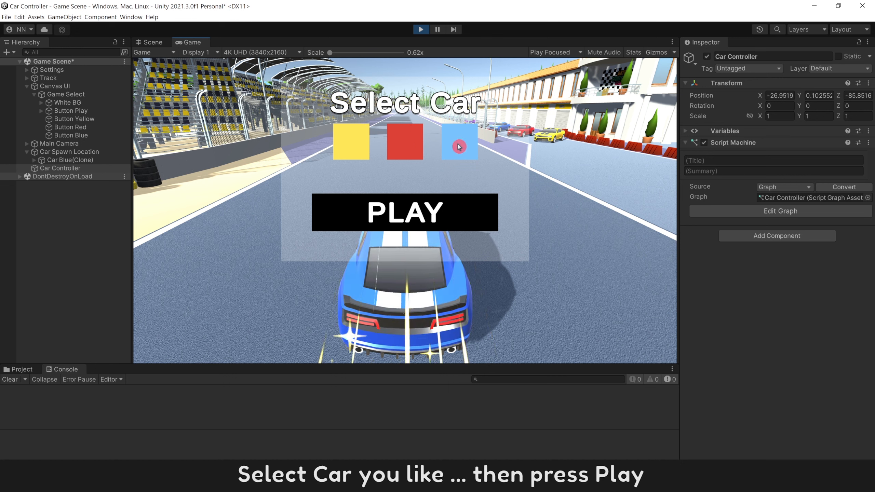
{"action": "left_click", "coordinate": [463, 212]}
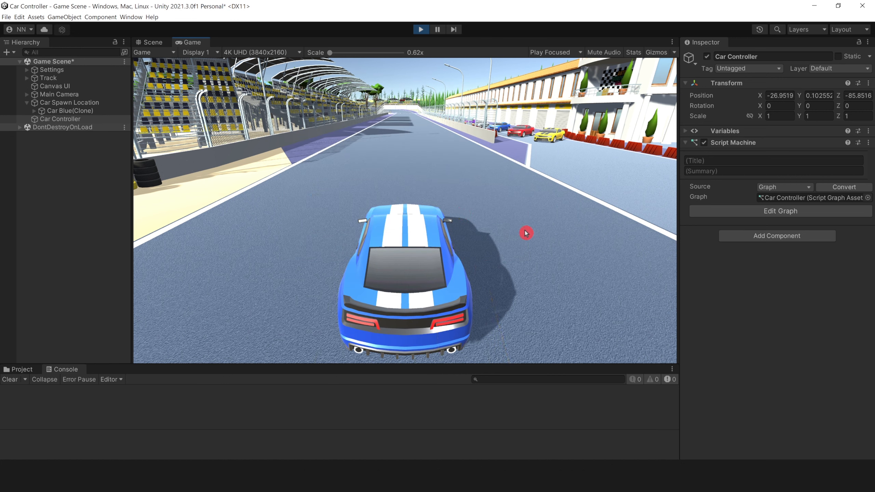
{"action": "key", "text": "w"}
{"action": "key", "text": "d"}
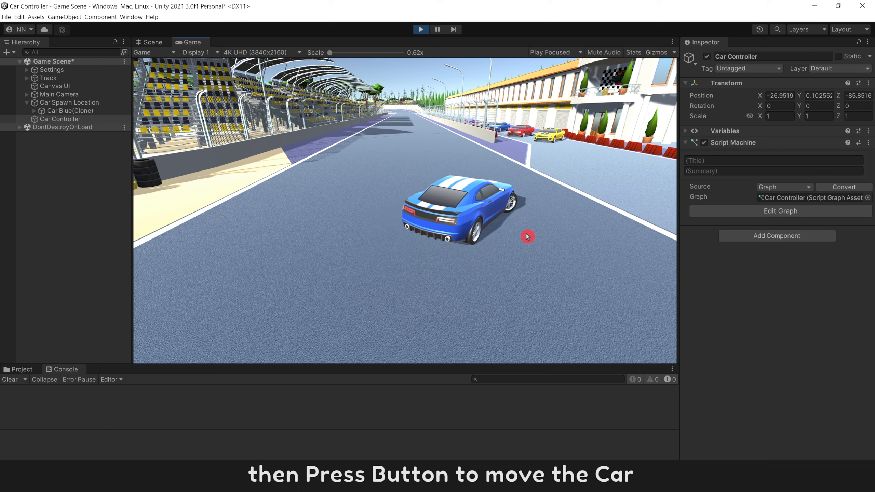
{"action": "key", "text": "a"}
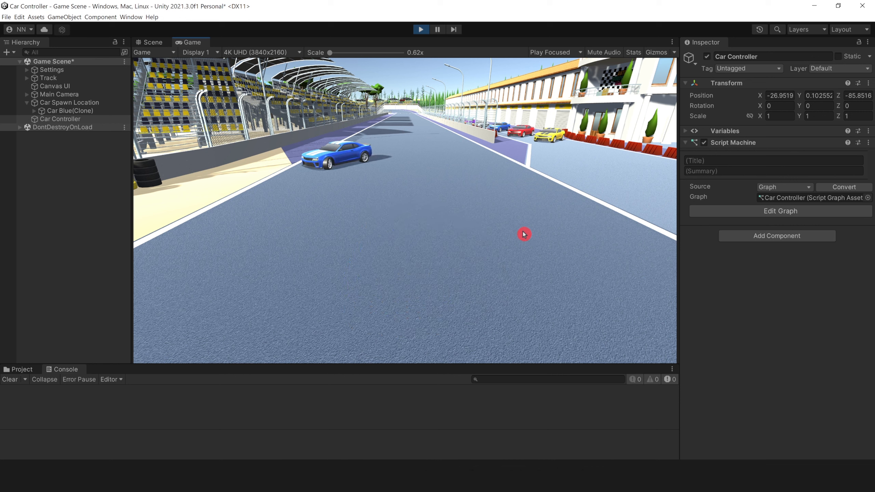
{"action": "left_click", "coordinate": [86, 96]}
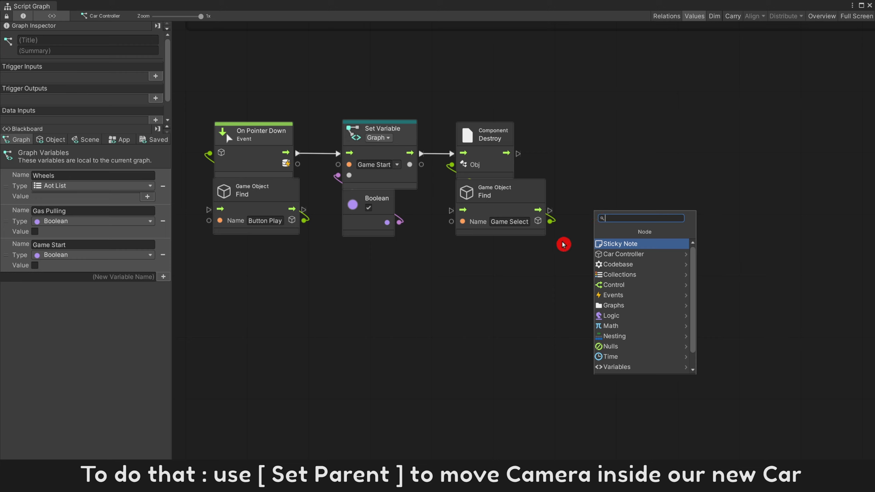
Add a Transform Set Parent node in line with the others and connect it after the Destroy node
{"action": "type", "text": "setr"}
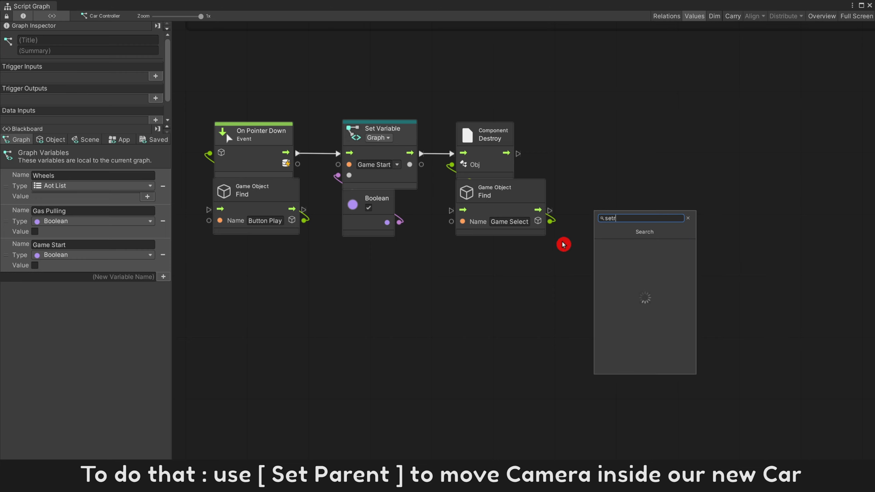
{"action": "key", "text": "BackSpace"}
{"action": "key", "text": "BackSpace"}
{"action": "key", "text": "BackSpace"}
{"action": "key", "text": "BackSpace"}
{"action": "type", "text": "s"}
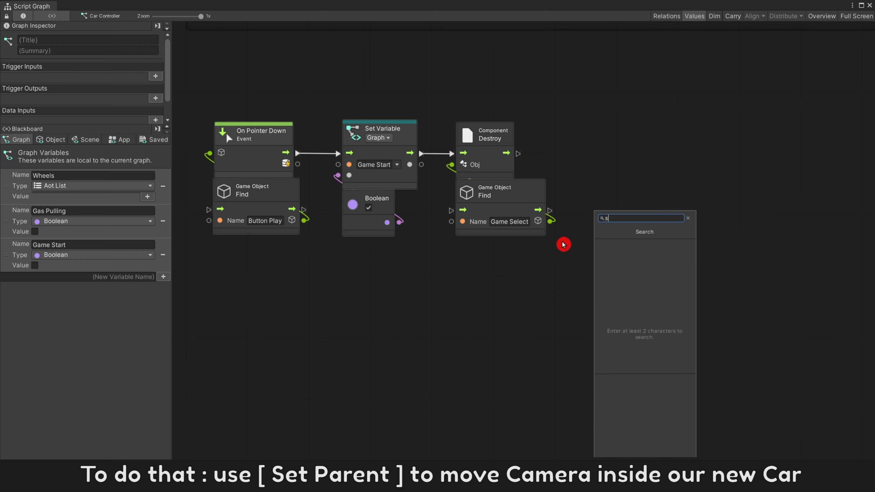
{"action": "type", "text": "et pare"}
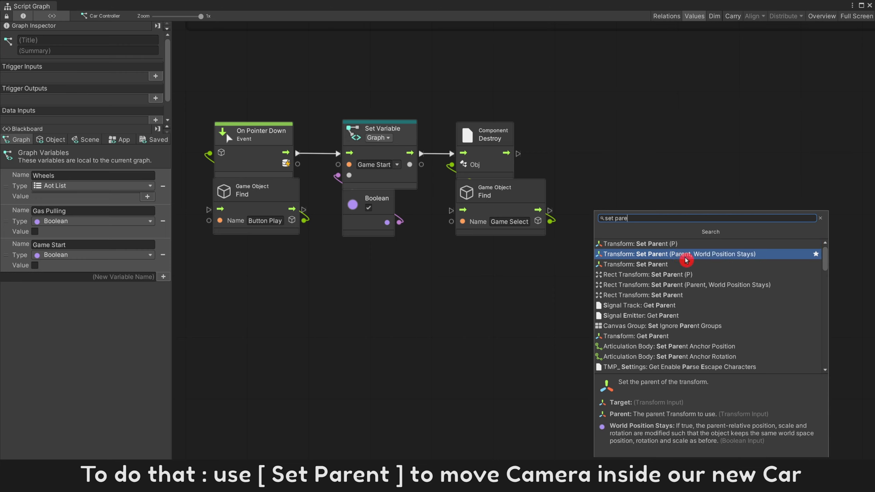
{"action": "left_click", "coordinate": [677, 265]}
{"action": "left_click_drag", "start_coordinate": [619, 229], "coordinate": [616, 143]}
{"action": "left_click_drag", "start_coordinate": [518, 153], "coordinate": [607, 154]}
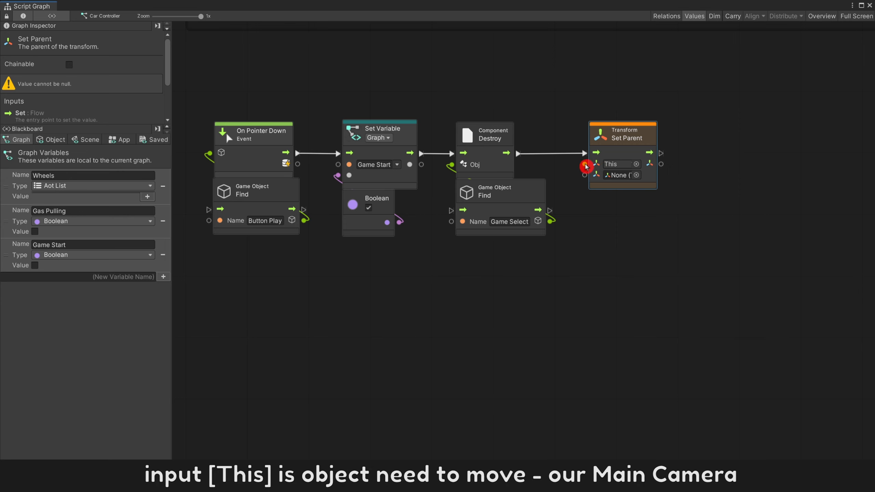
Add a Game Object Find node named Main Camera below Set Parent and connect its result to the target input
{"action": "right_click", "coordinate": [575, 235]}
{"action": "left_click", "coordinate": [582, 239]}
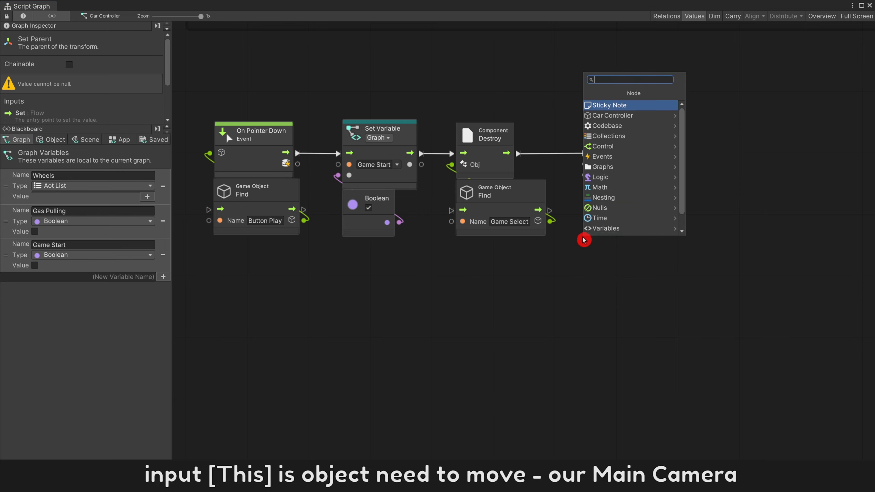
{"action": "type", "text": "game find"}
{"action": "key", "text": "Return"}
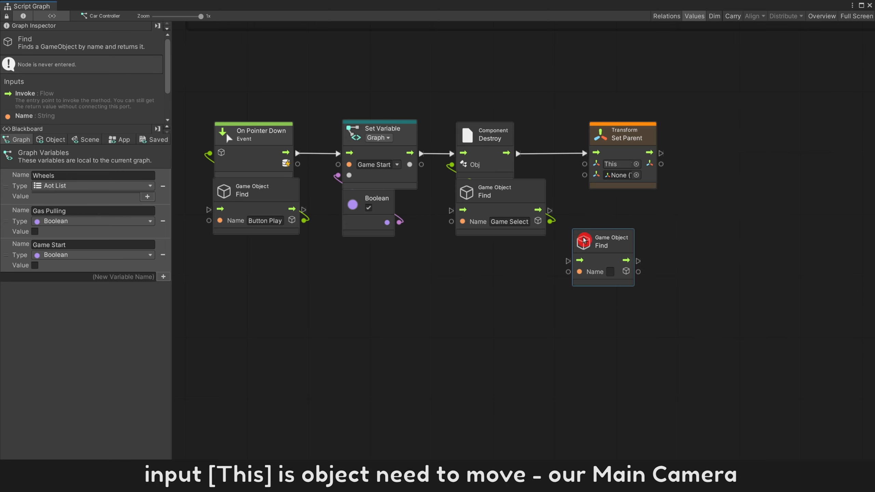
{"action": "left_click_drag", "start_coordinate": [583, 242], "coordinate": [600, 201]}
{"action": "left_click", "coordinate": [627, 231]}
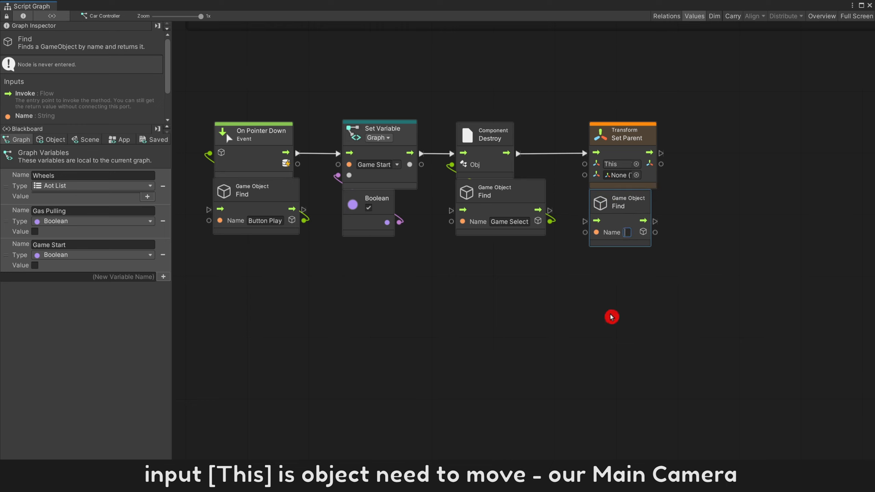
{"action": "type", "text": "Main Camer"}
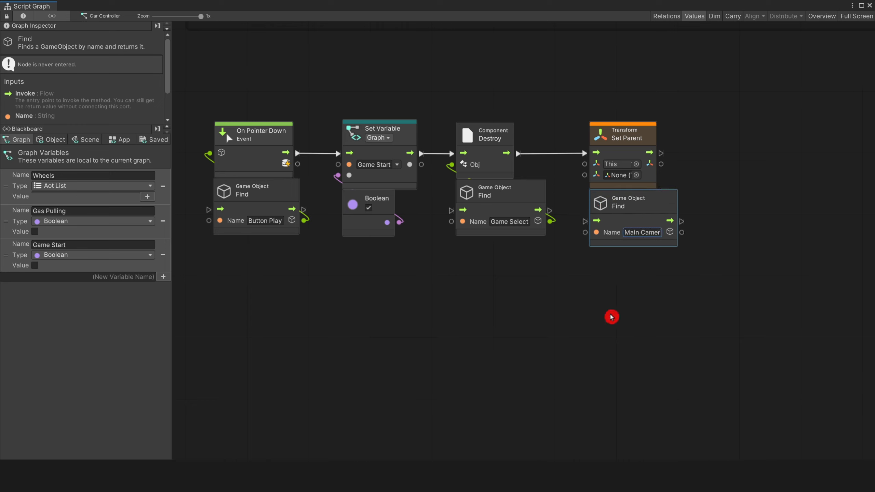
{"action": "type", "text": "a"}
{"action": "left_click", "coordinate": [612, 317]}
{"action": "left_click_drag", "start_coordinate": [687, 232], "coordinate": [585, 164]}
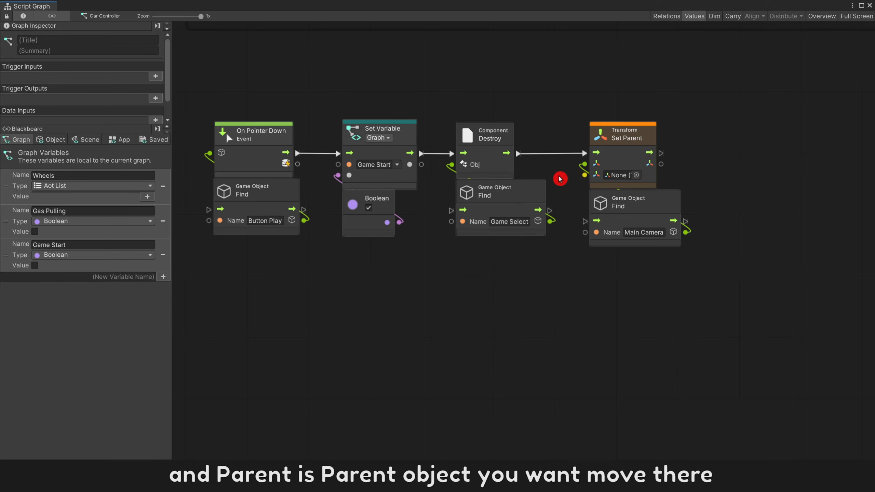
Add a Get Variable node for the object variable Player Car and connect it to Set Parent's parent input
{"action": "left_click", "coordinate": [51, 139]}
{"action": "scroll", "coordinate": [23, 217], "scroll_direction": "down", "scroll_amount": 3}
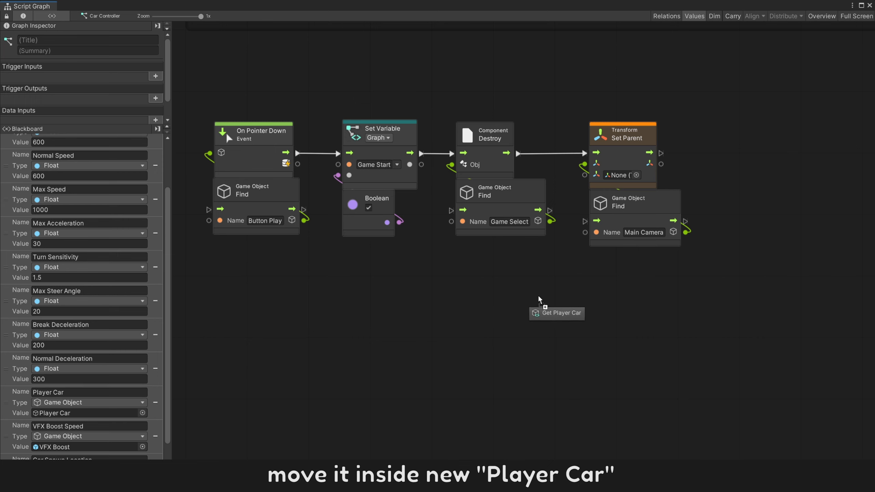
{"action": "left_click_drag", "start_coordinate": [539, 297], "coordinate": [588, 280]}
{"action": "left_click_drag", "start_coordinate": [665, 314], "coordinate": [584, 175]}
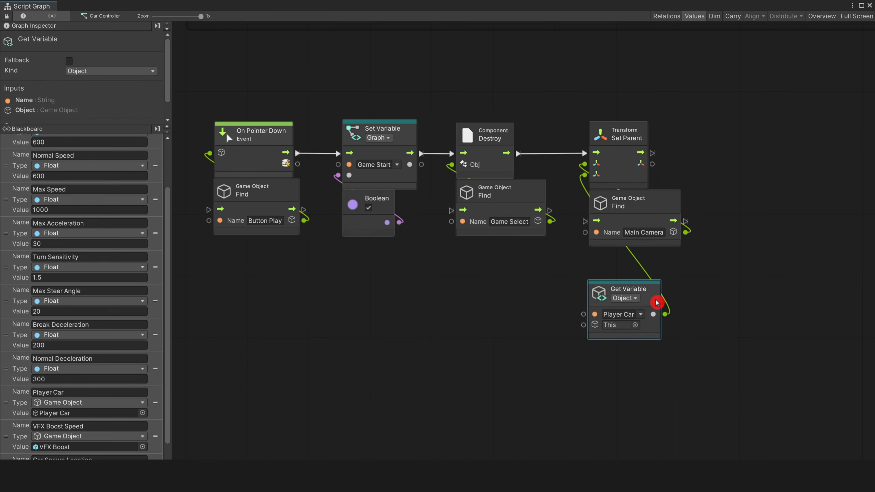
Tuck the Player Car Get Variable node directly beneath the Main Camera Find node and deselect it
{"action": "left_click", "coordinate": [510, 290]}
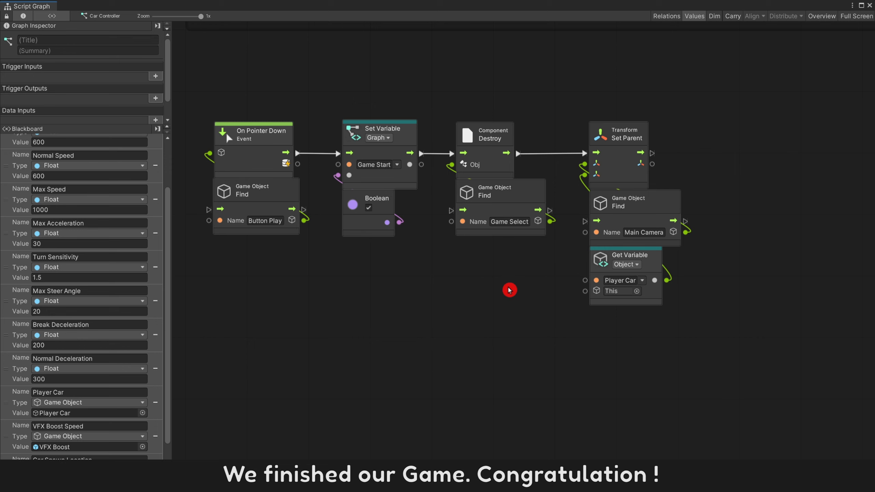
Run the game, choose the blue car on the Select Car screen and start playing
{"action": "left_click", "coordinate": [422, 30]}
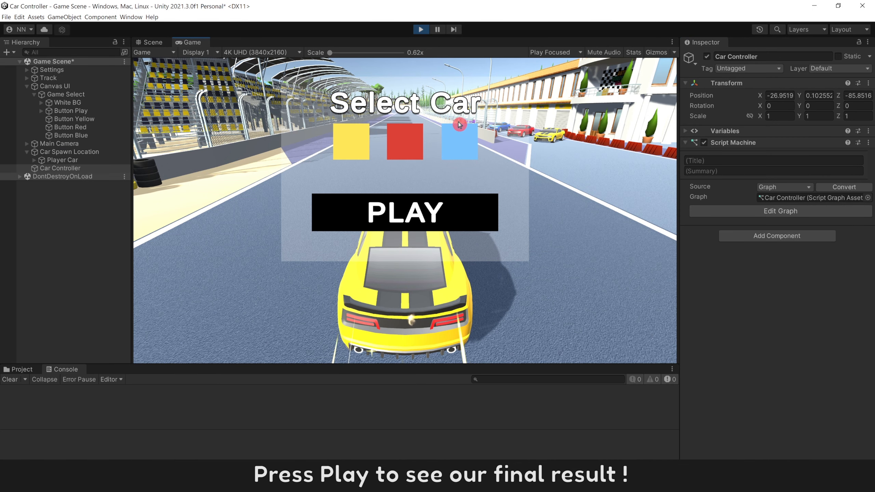
{"action": "left_click", "coordinate": [461, 135]}
{"action": "left_click", "coordinate": [448, 211]}
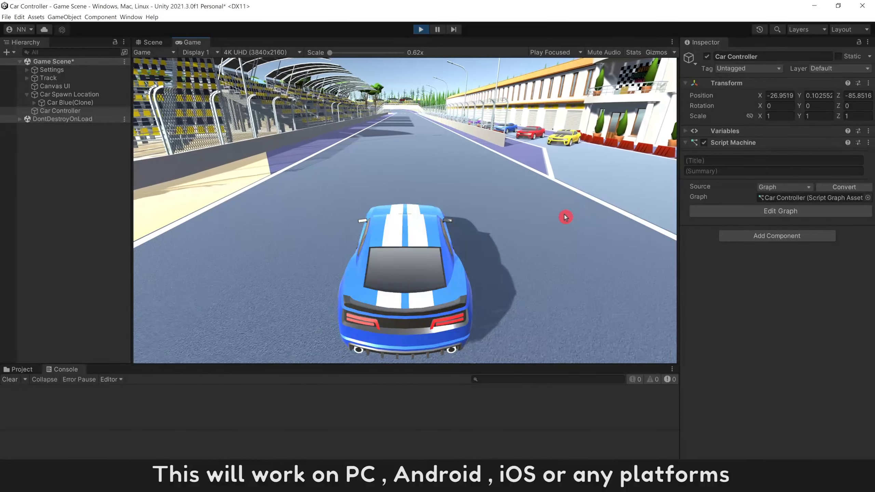
Test-drive the blue car around the track, accelerating and steering both ways to check that the camera follows it
{"action": "key", "text": "w"}
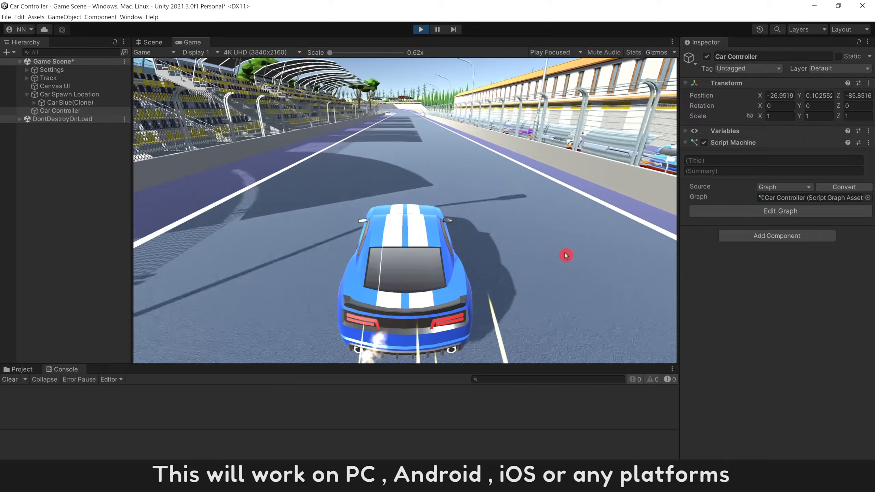
{"action": "key", "text": "w"}
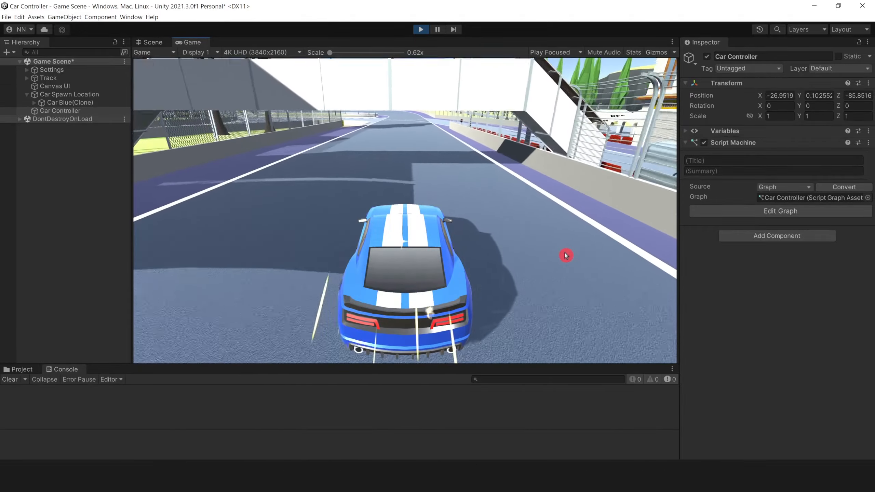
{"action": "key", "text": "a"}
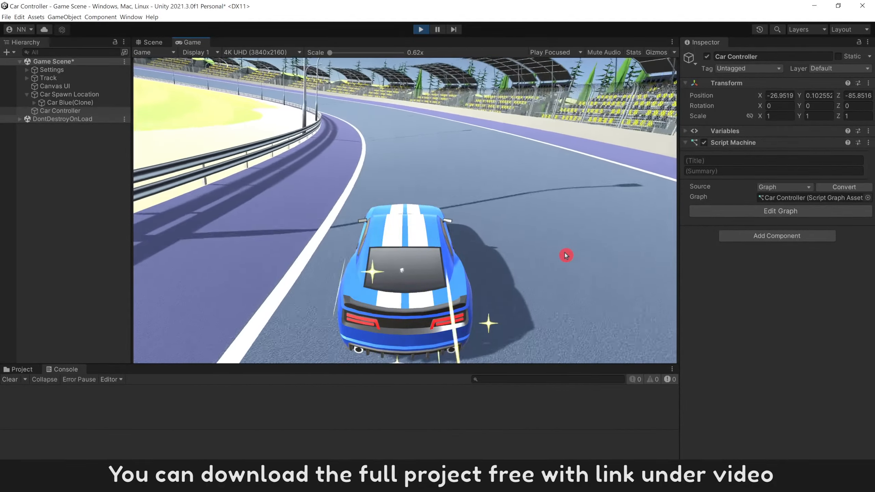
{"action": "key", "text": "w"}
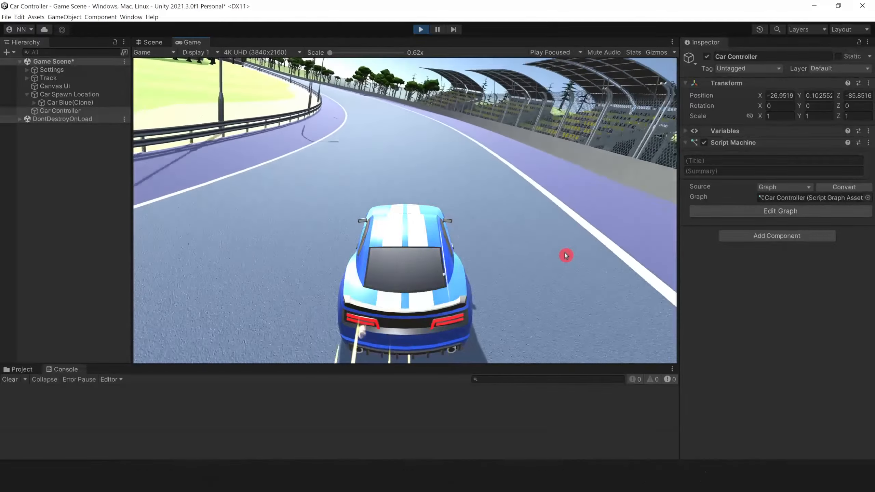
{"action": "key", "text": "w"}
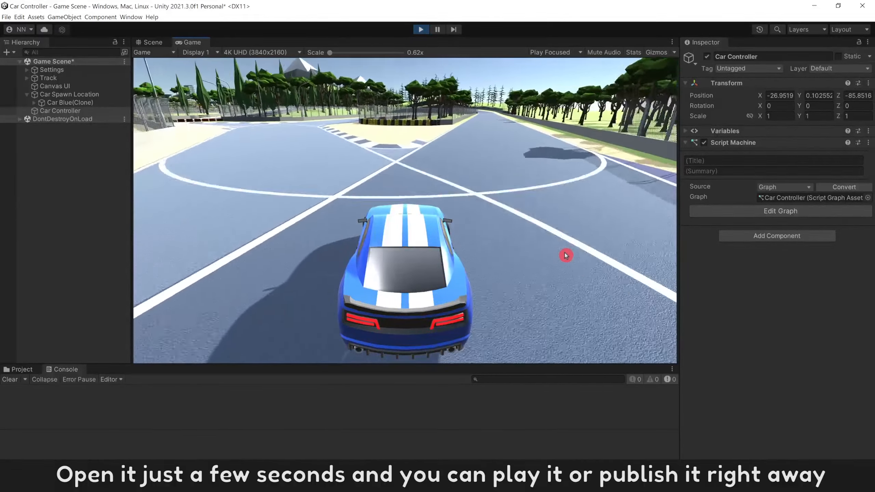
{"action": "key", "text": "a"}
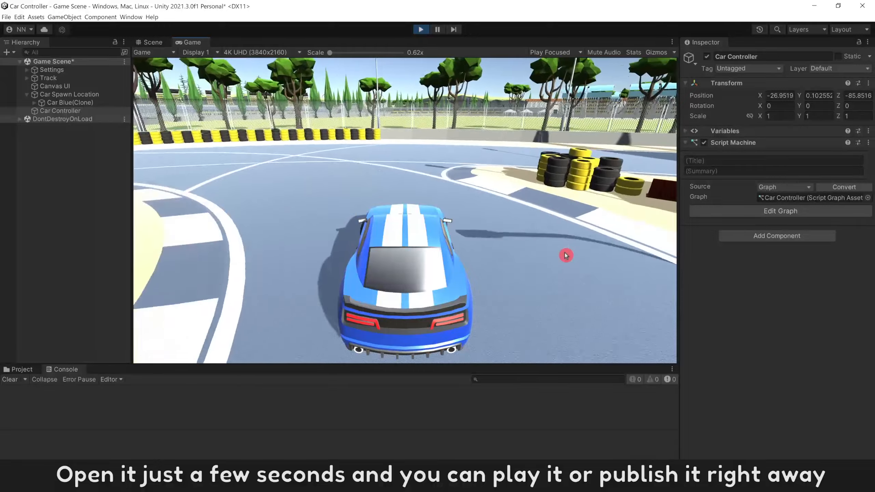
{"action": "key", "text": "d"}
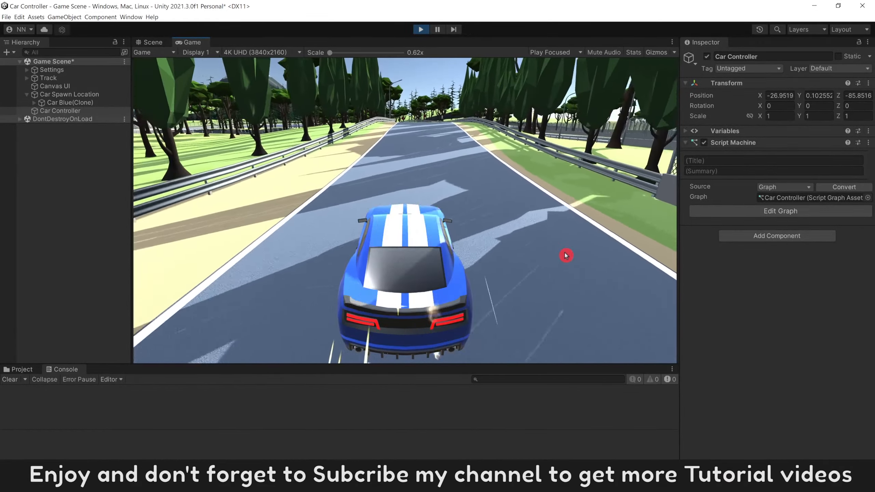